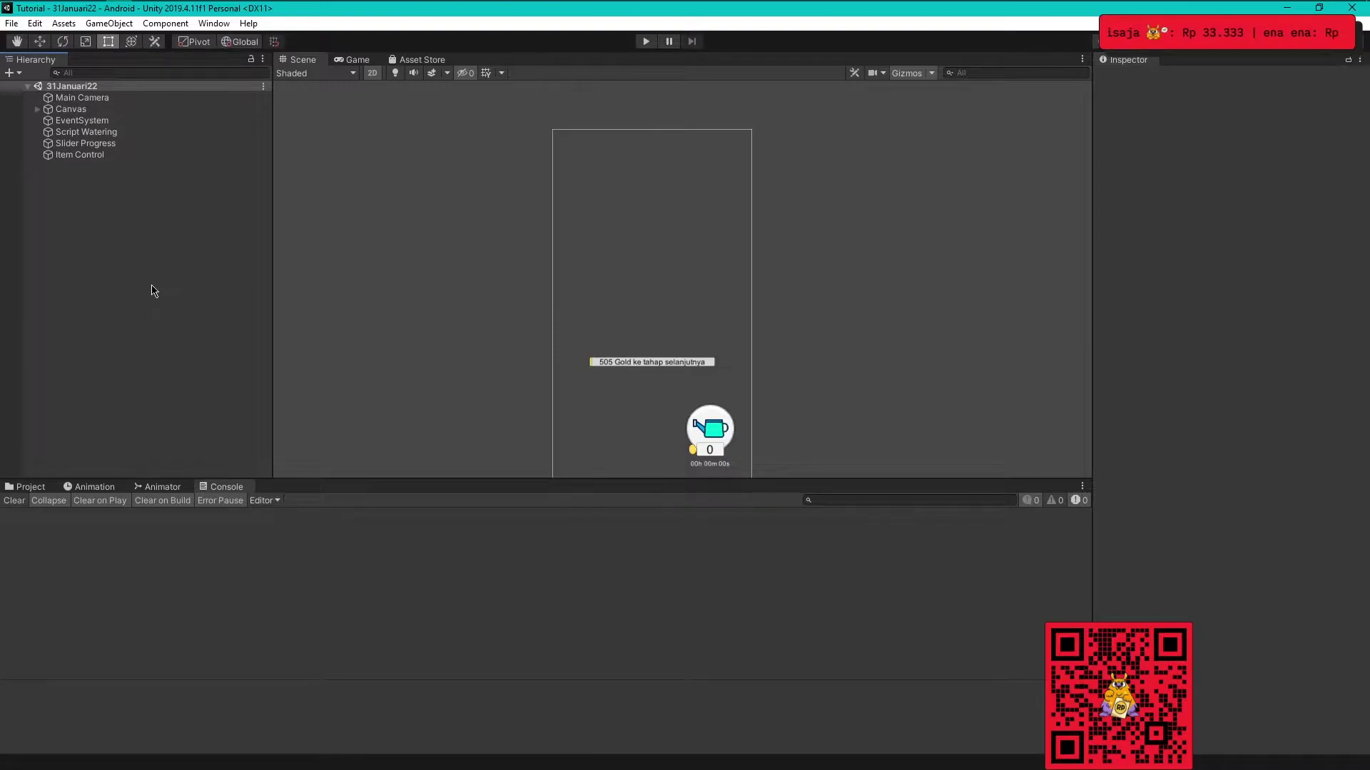
Dismiss the date flyout and return to the Unity editor.
{"action": "mouse_move", "coordinate": [1186, 10]}
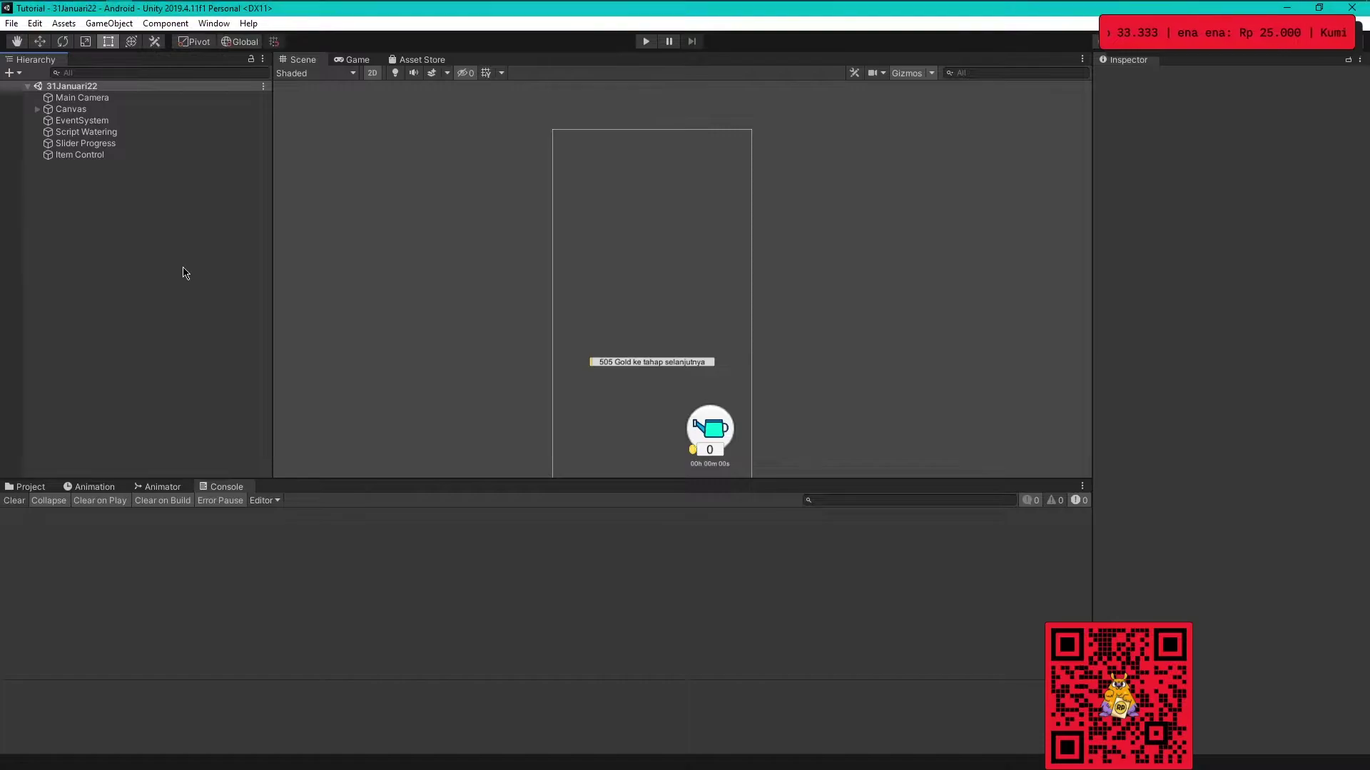
{"action": "key", "text": "super+alt+d"}
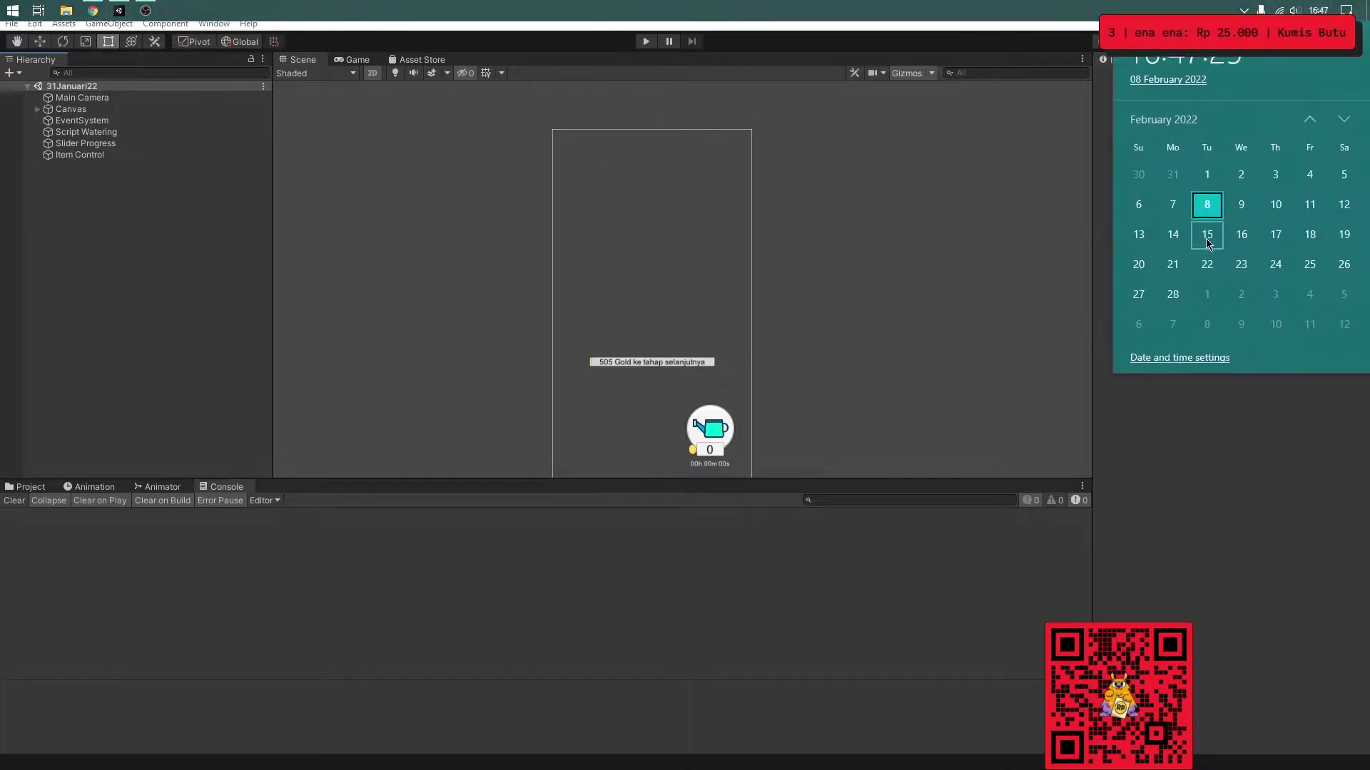
{"action": "left_click", "coordinate": [95, 300]}
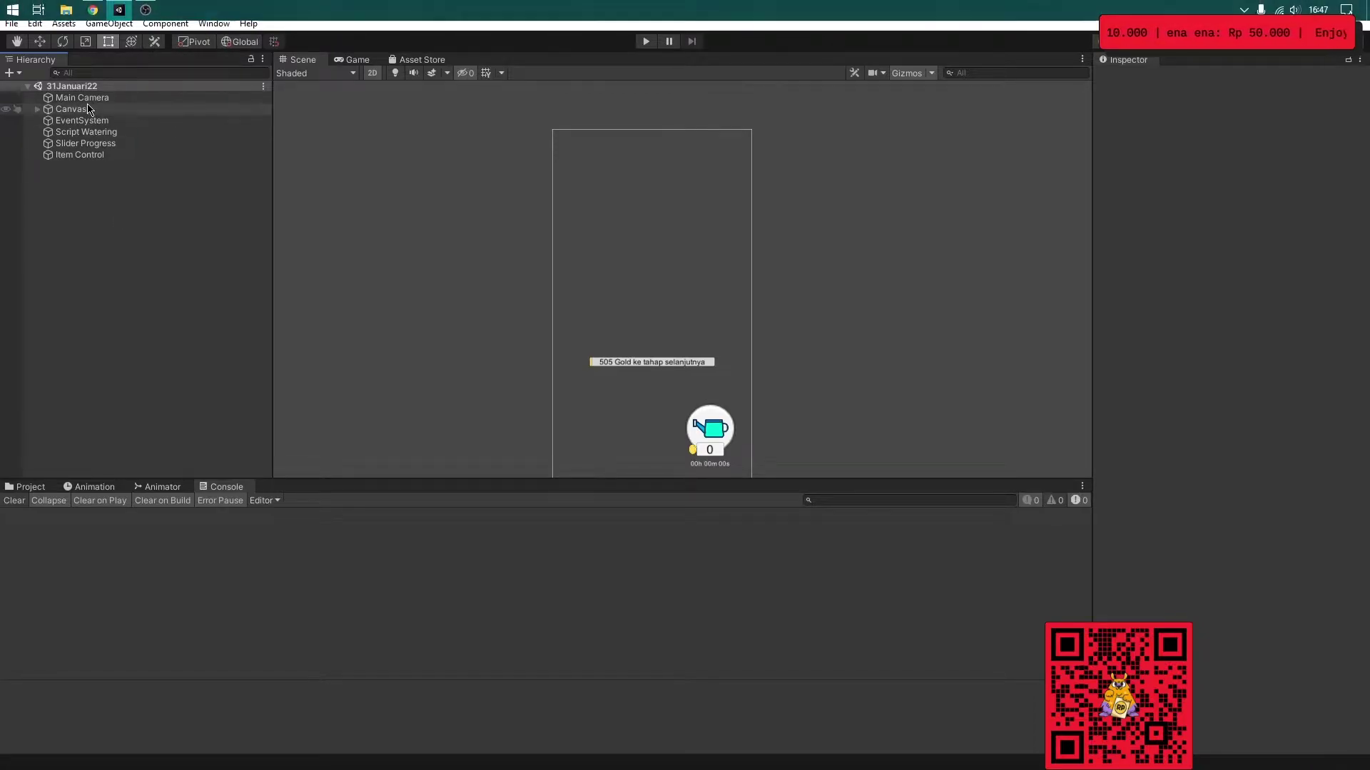
Select Panel Reward under Canvas and set it active in the Inspector.
{"action": "left_click", "coordinate": [36, 109]}
{"action": "left_click", "coordinate": [93, 166]}
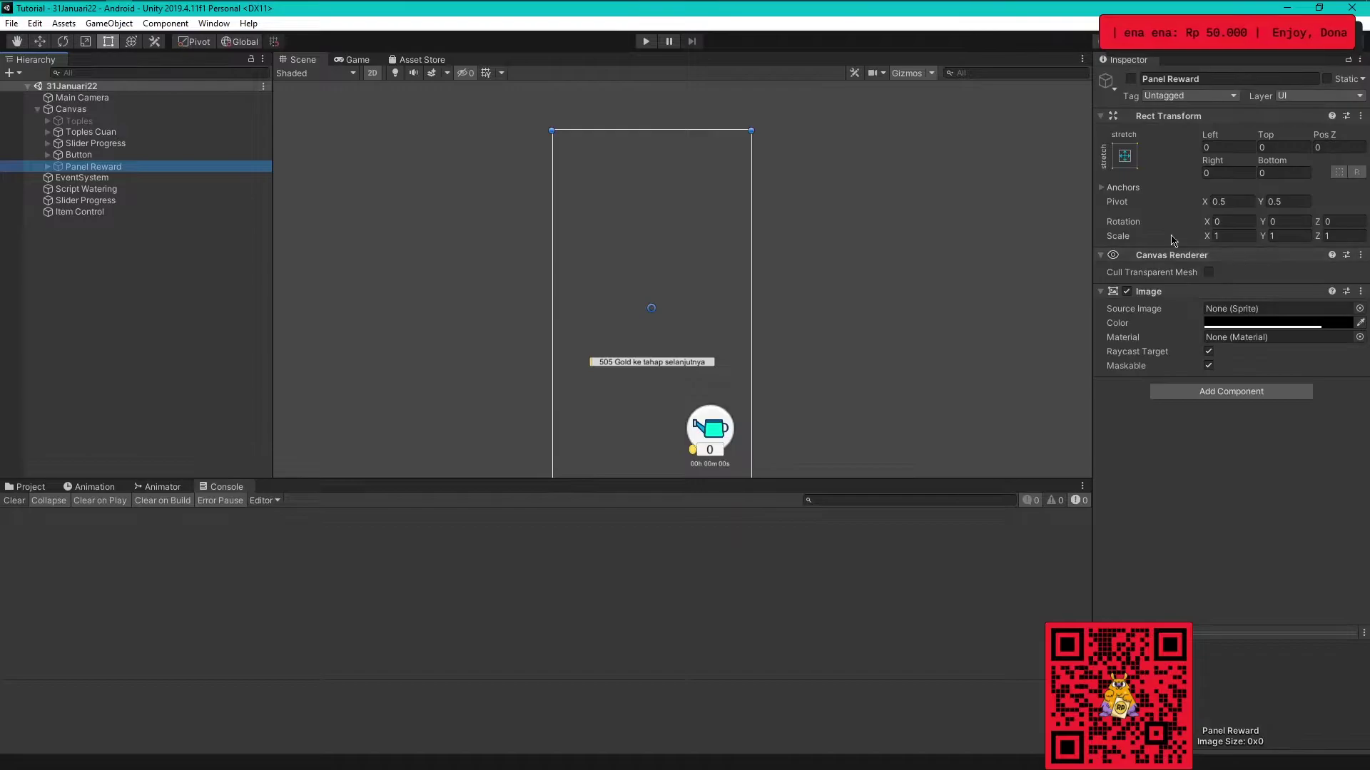
{"action": "left_click", "coordinate": [1131, 79]}
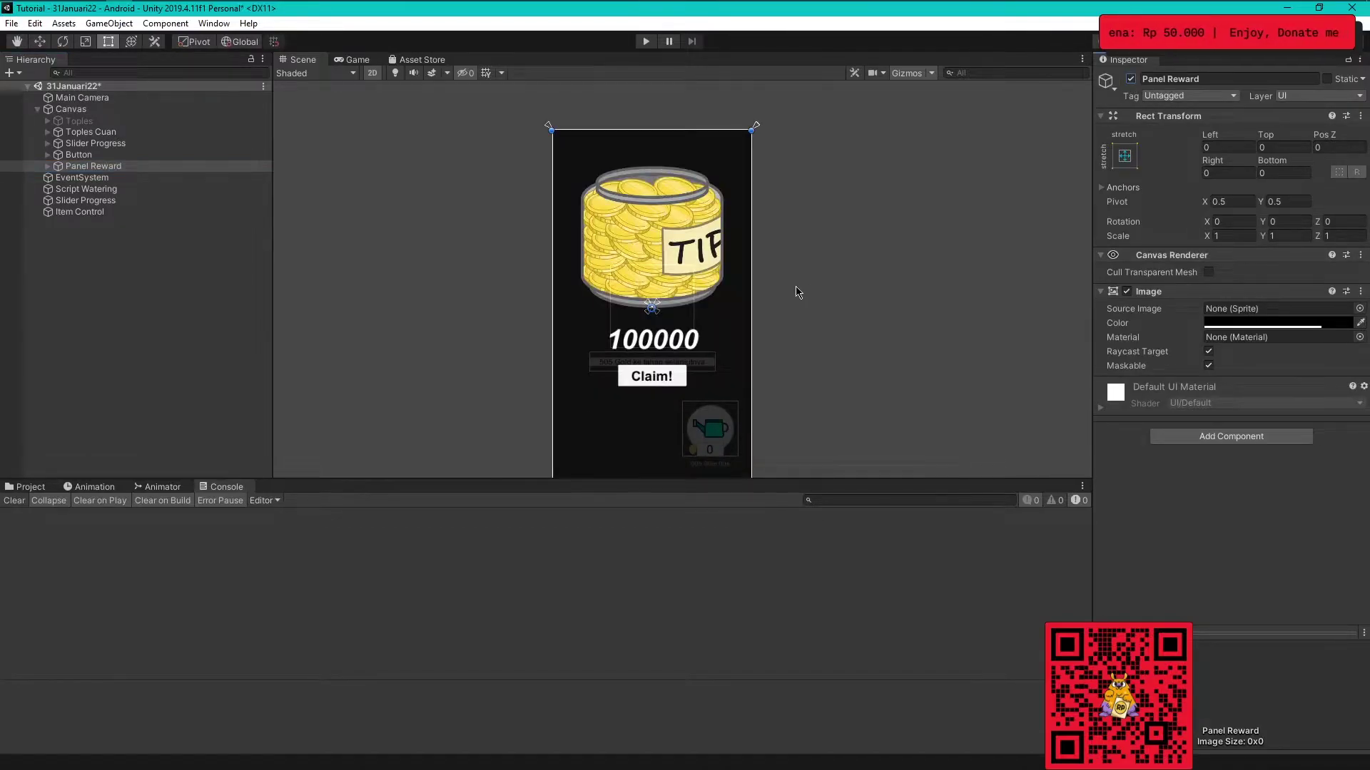
Inspect Panel Reward's tip-jar Image child, then toggle the panel off and back on.
{"action": "left_click", "coordinate": [94, 166]}
{"action": "left_click", "coordinate": [48, 167]}
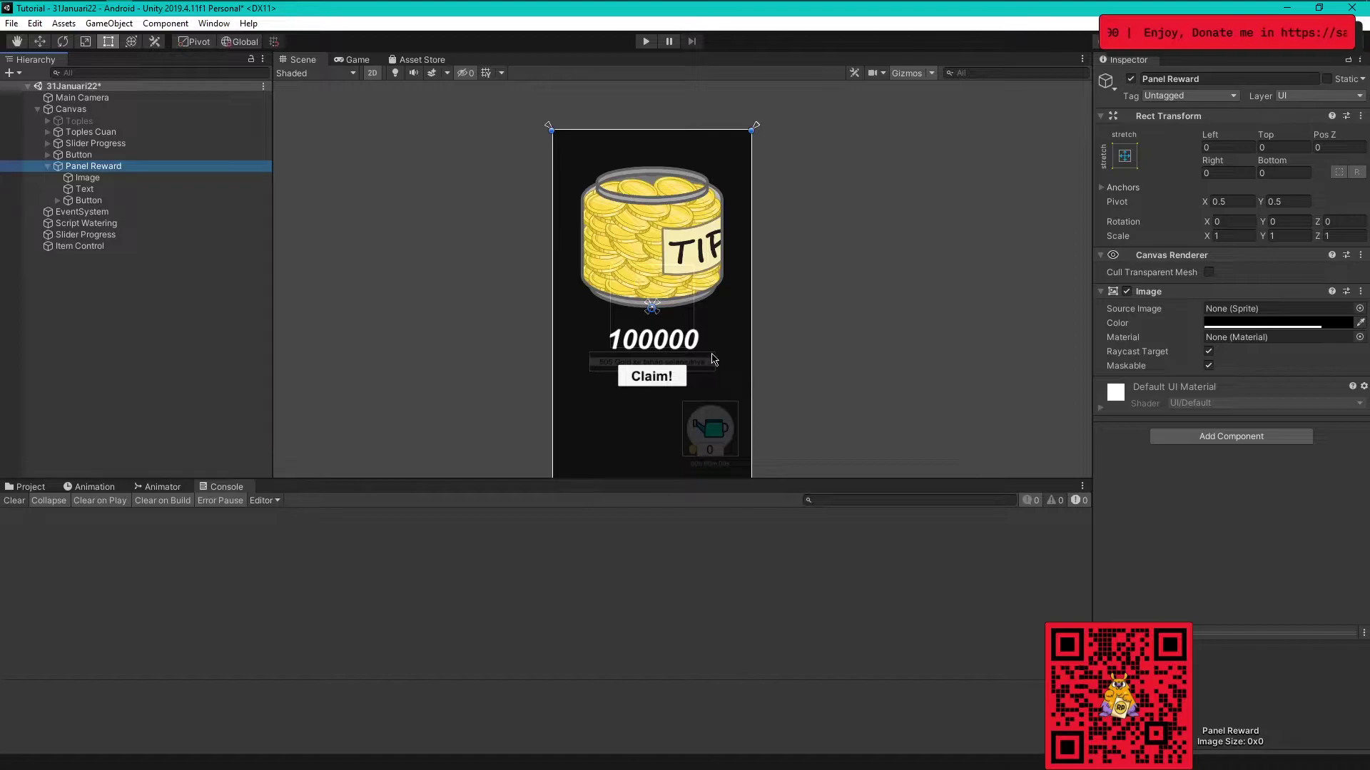
{"action": "left_click", "coordinate": [110, 177]}
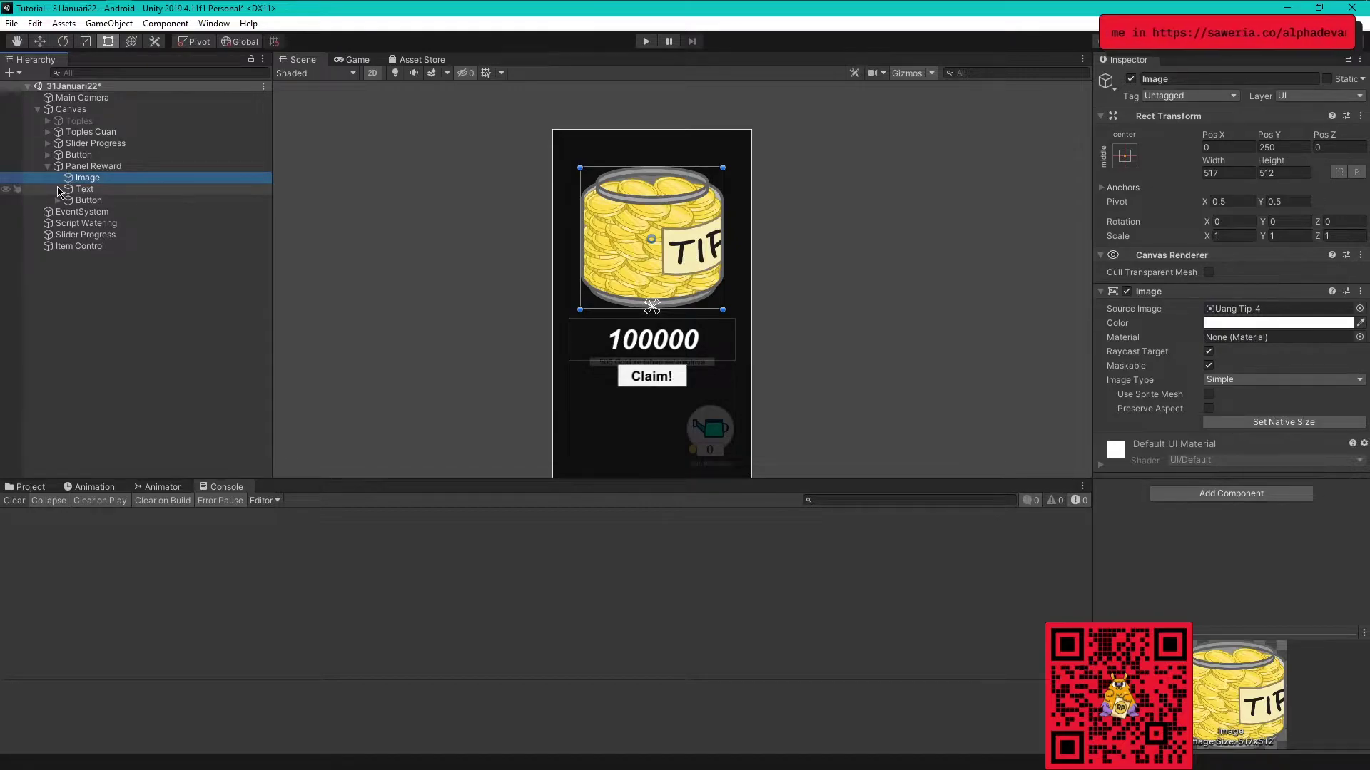
{"action": "left_click", "coordinate": [48, 166]}
{"action": "left_click", "coordinate": [152, 169]}
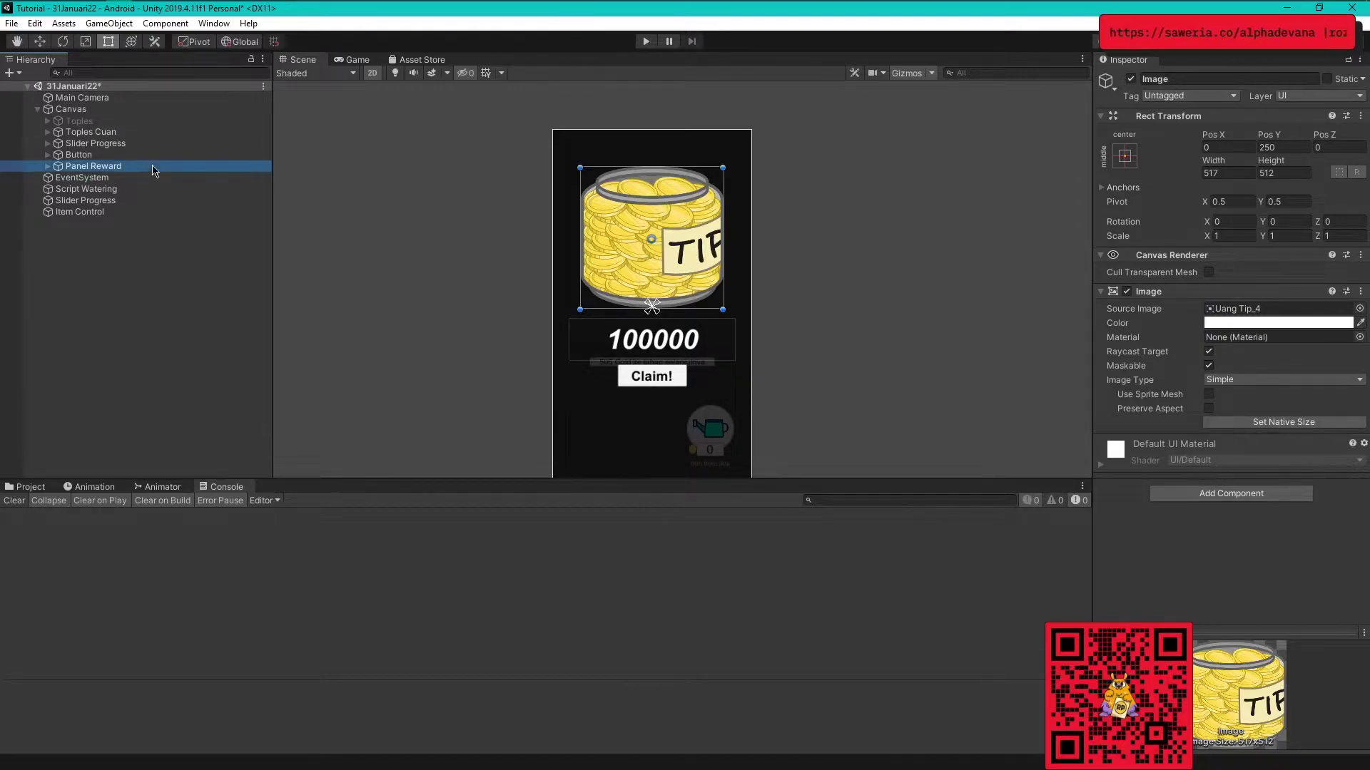
{"action": "left_click", "coordinate": [1131, 79]}
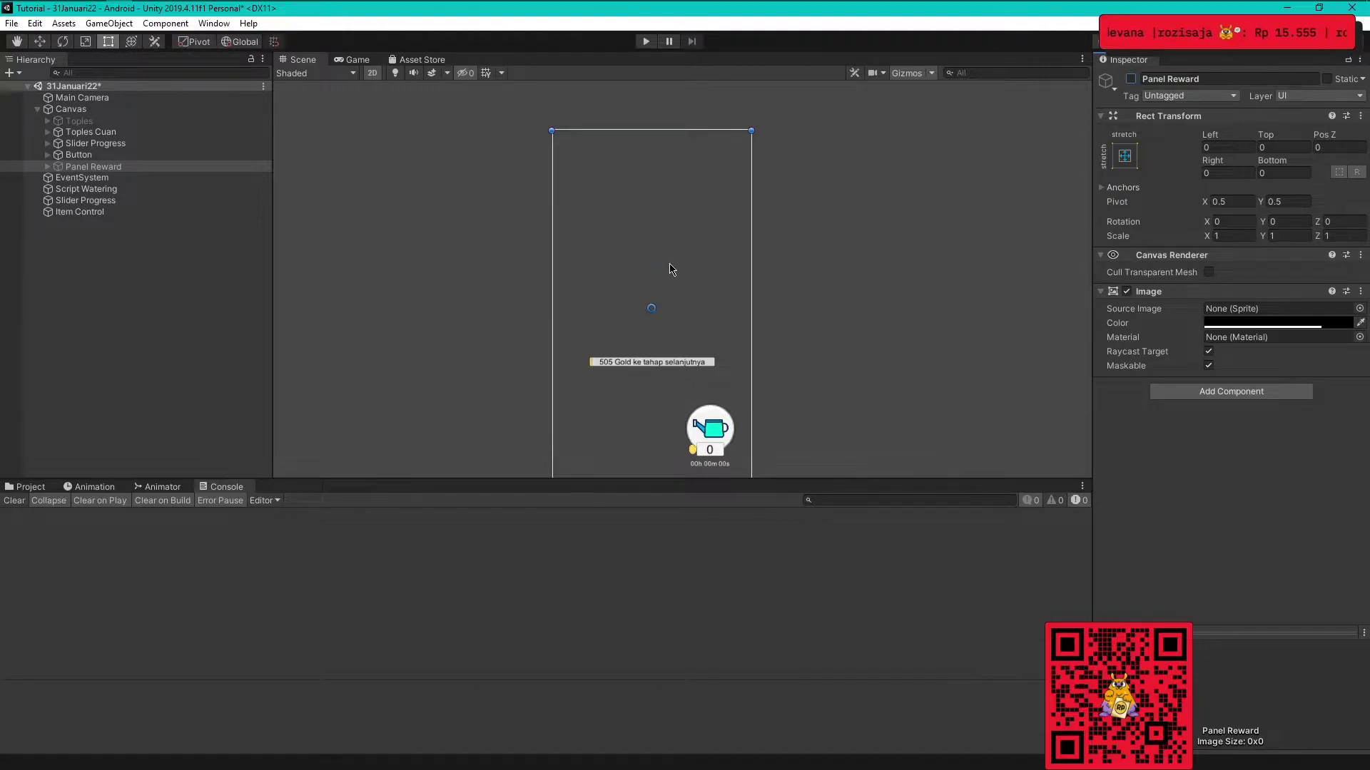
{"action": "left_click", "coordinate": [1130, 78]}
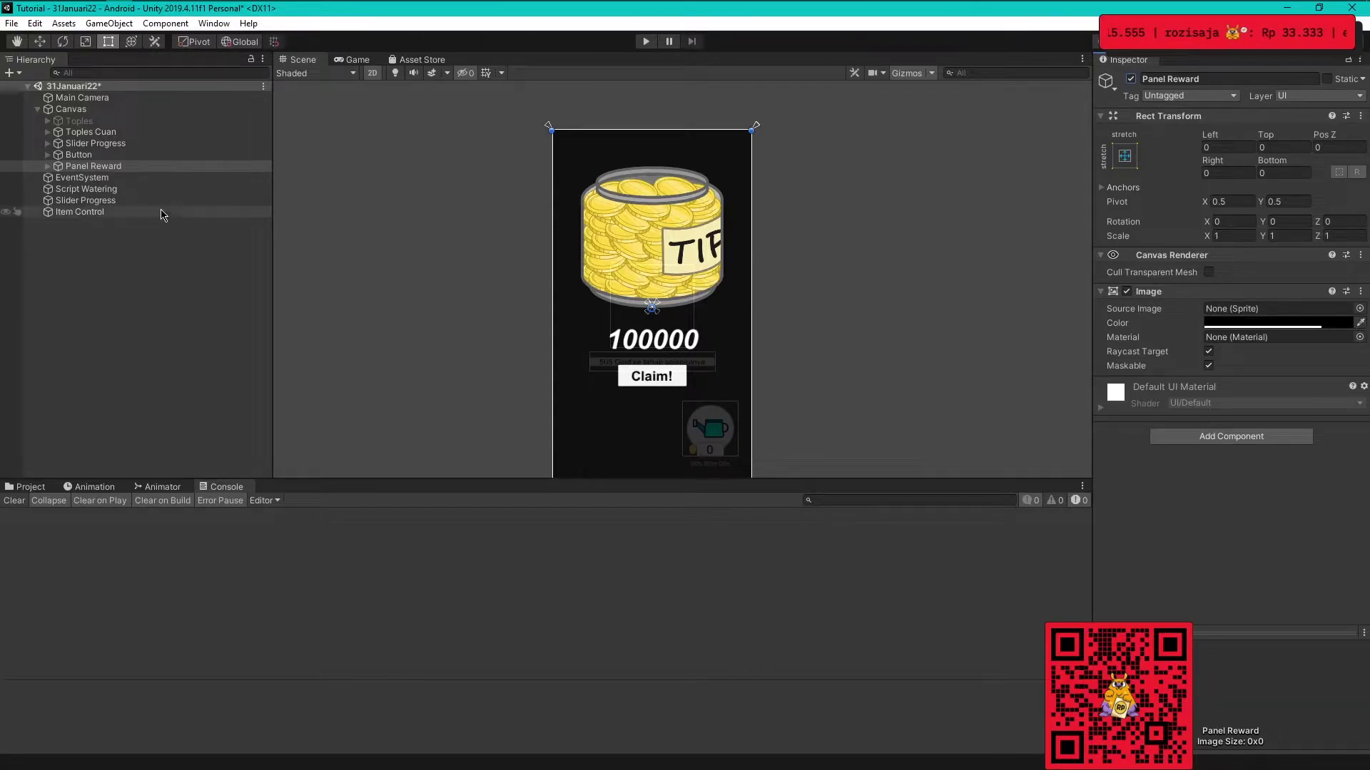
Set the panel background Image colour's alpha to 240.
{"action": "left_click", "coordinate": [1269, 322]}
{"action": "left_click_drag", "start_coordinate": [431, 397], "coordinate": [436, 397]}
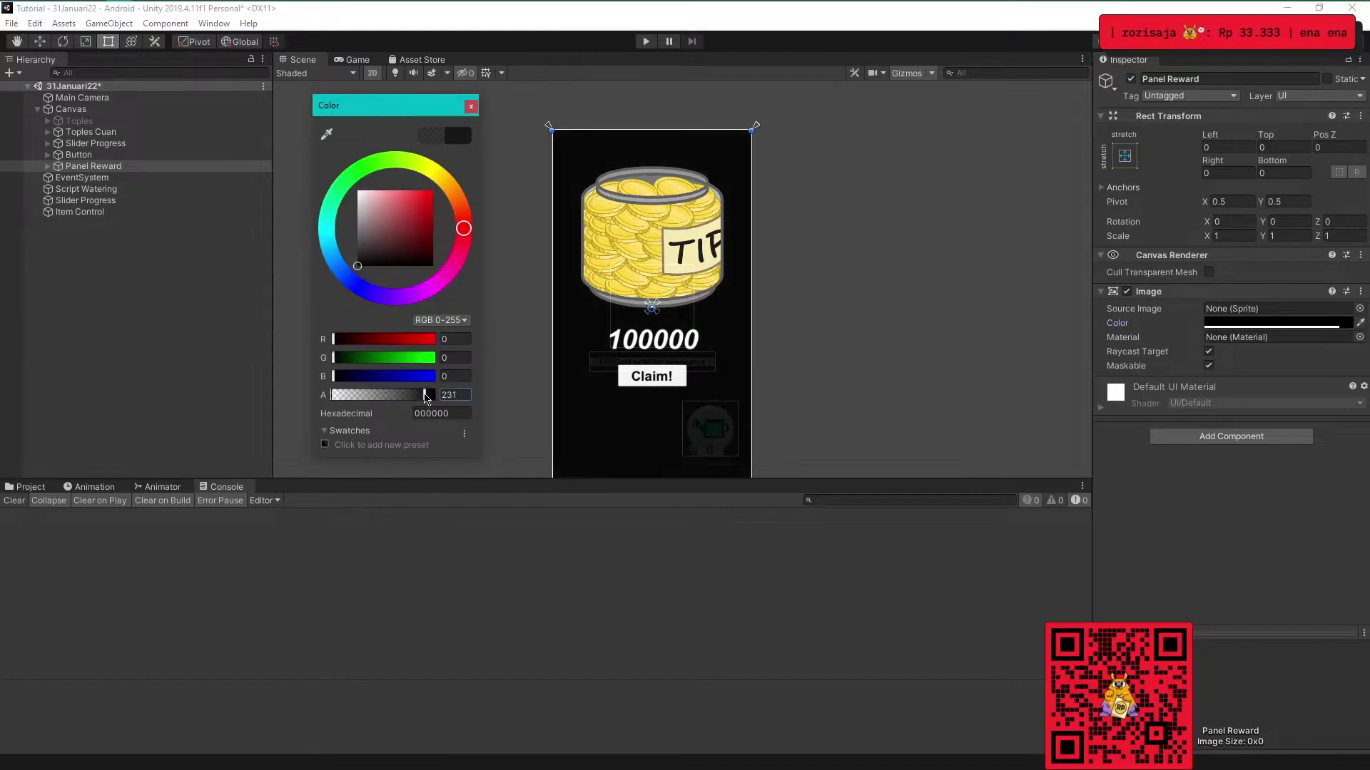
{"action": "left_click", "coordinate": [440, 398]}
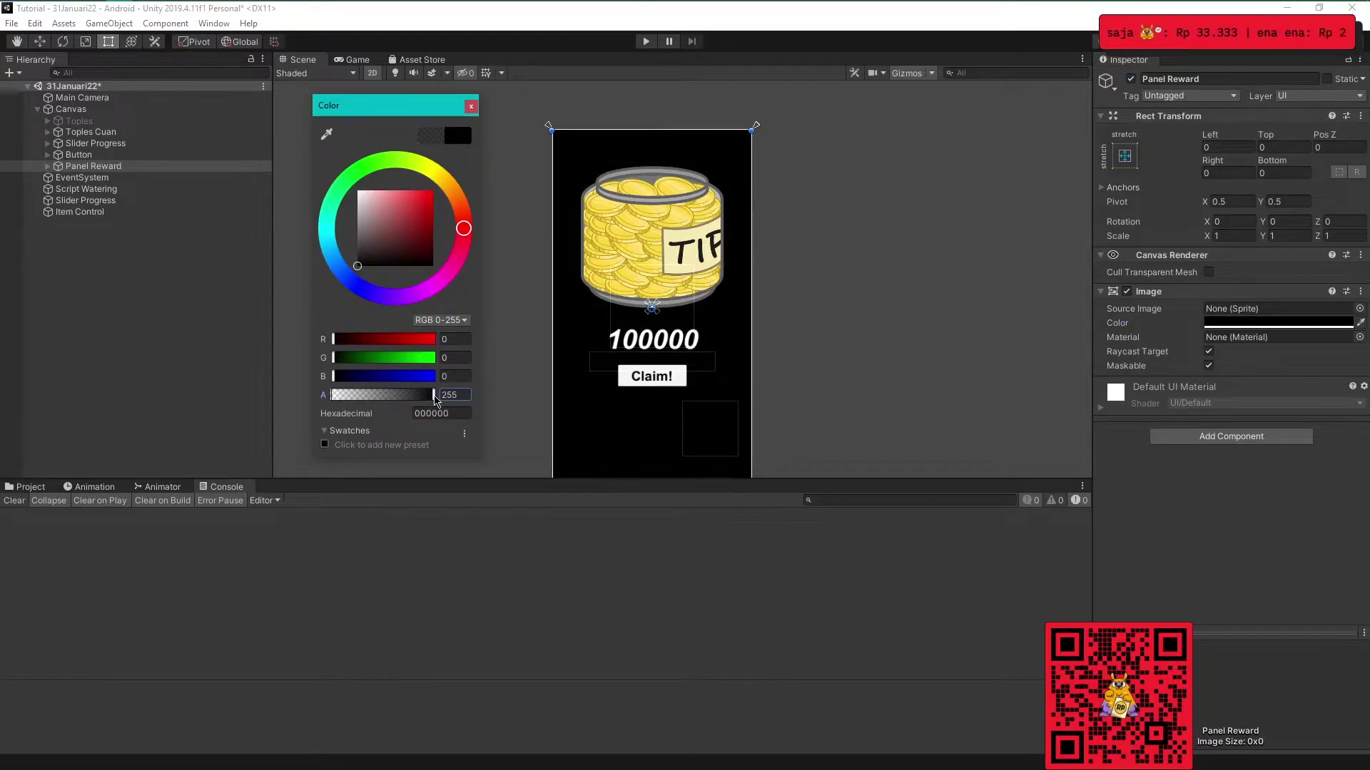
{"action": "double_click", "coordinate": [455, 395]}
{"action": "type", "text": "24"}
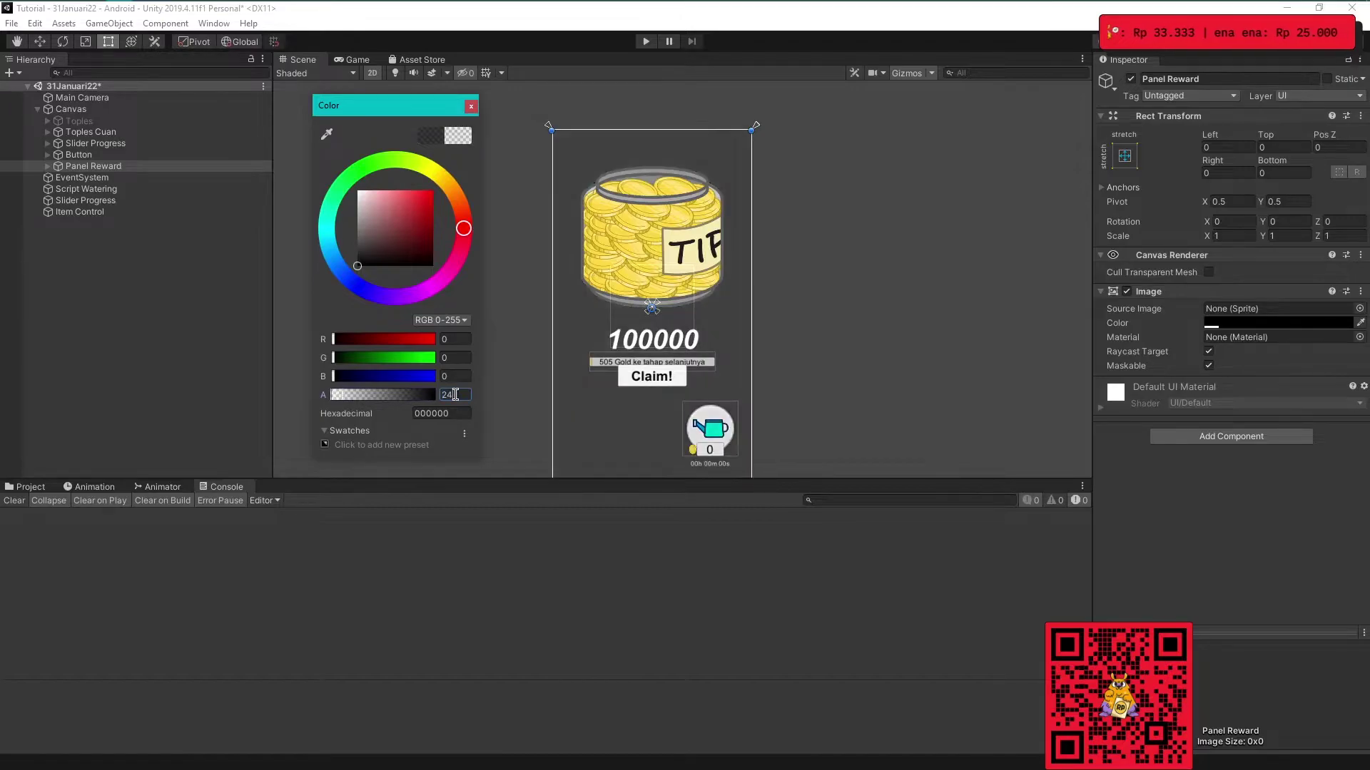
{"action": "type", "text": "0"}
{"action": "left_click", "coordinate": [472, 107]}
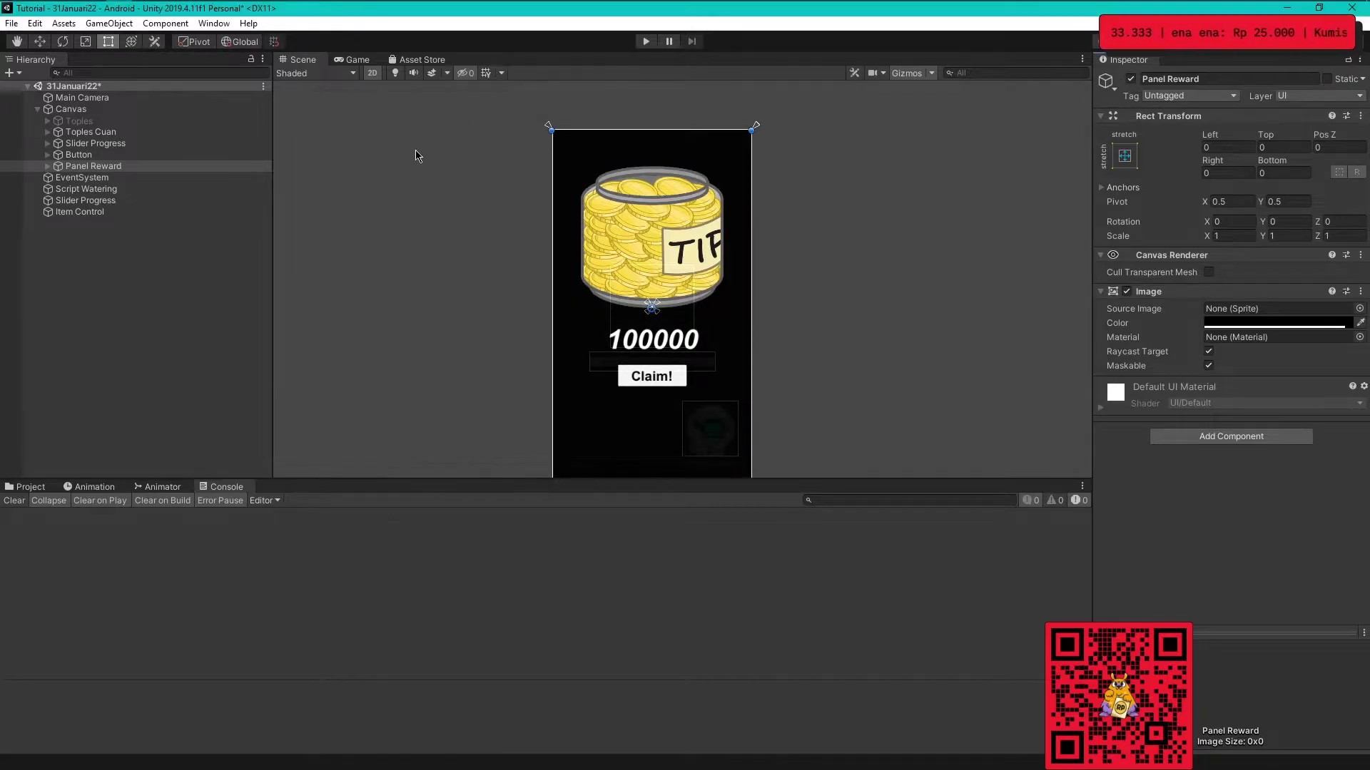
{"action": "left_click", "coordinate": [143, 327]}
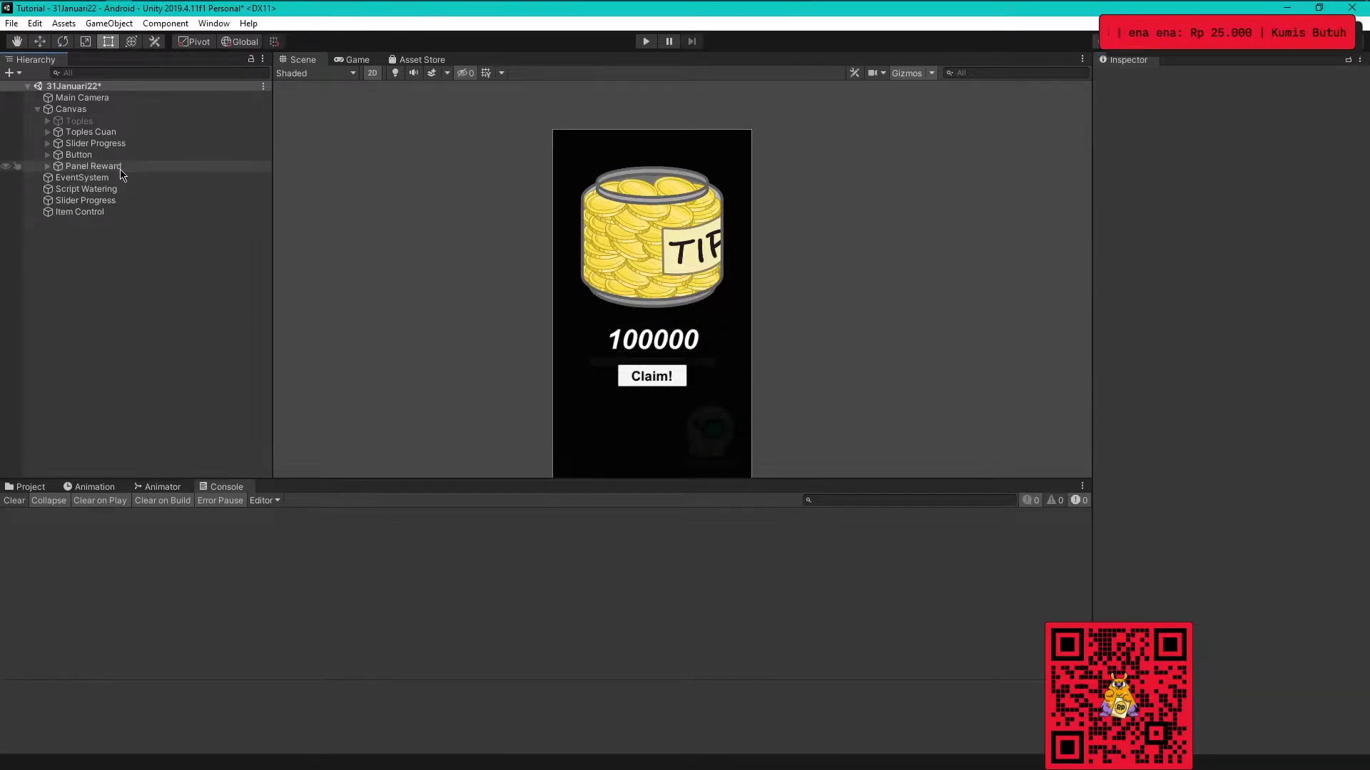
Review Panel Reward's Image, 100000 Text and Claim! button children, then deactivate the panel.
{"action": "left_click", "coordinate": [100, 166]}
{"action": "left_click", "coordinate": [47, 166]}
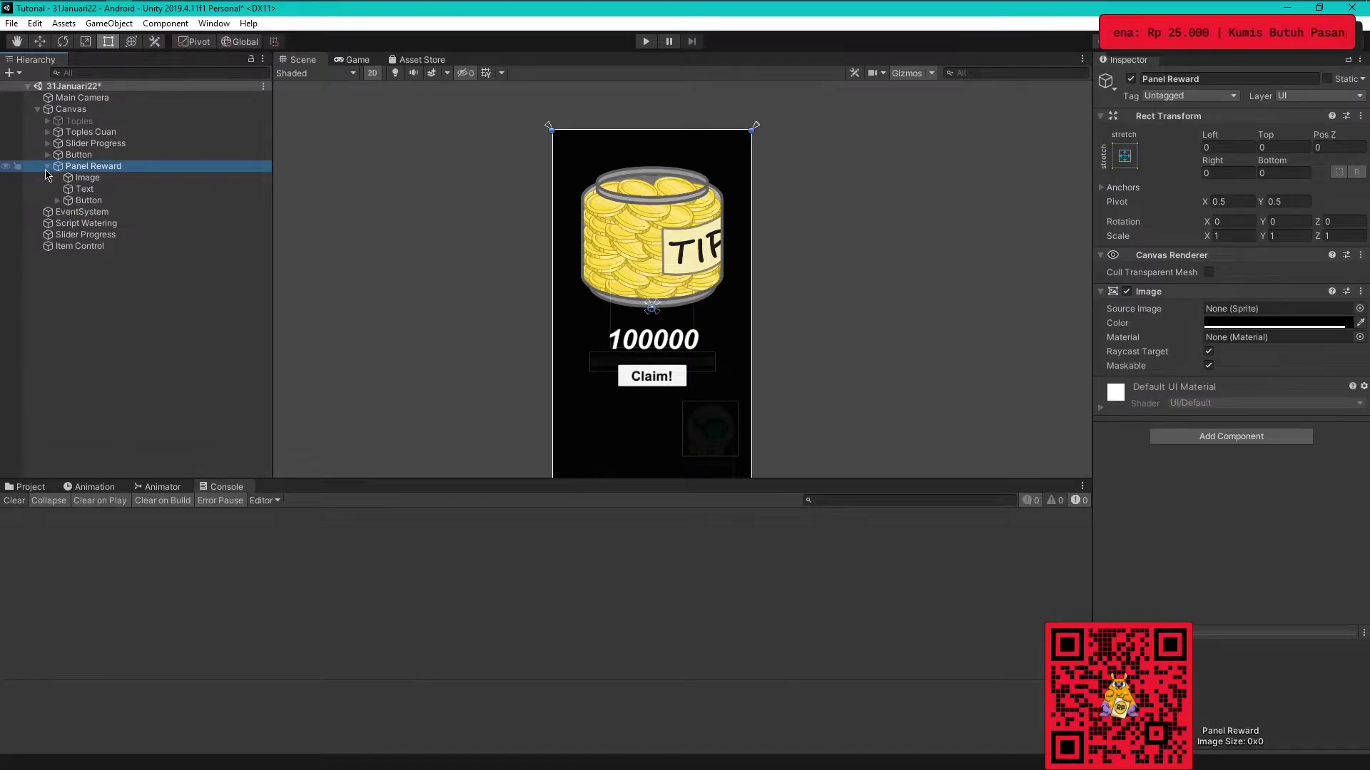
{"action": "left_click", "coordinate": [86, 190]}
{"action": "left_click", "coordinate": [89, 179]}
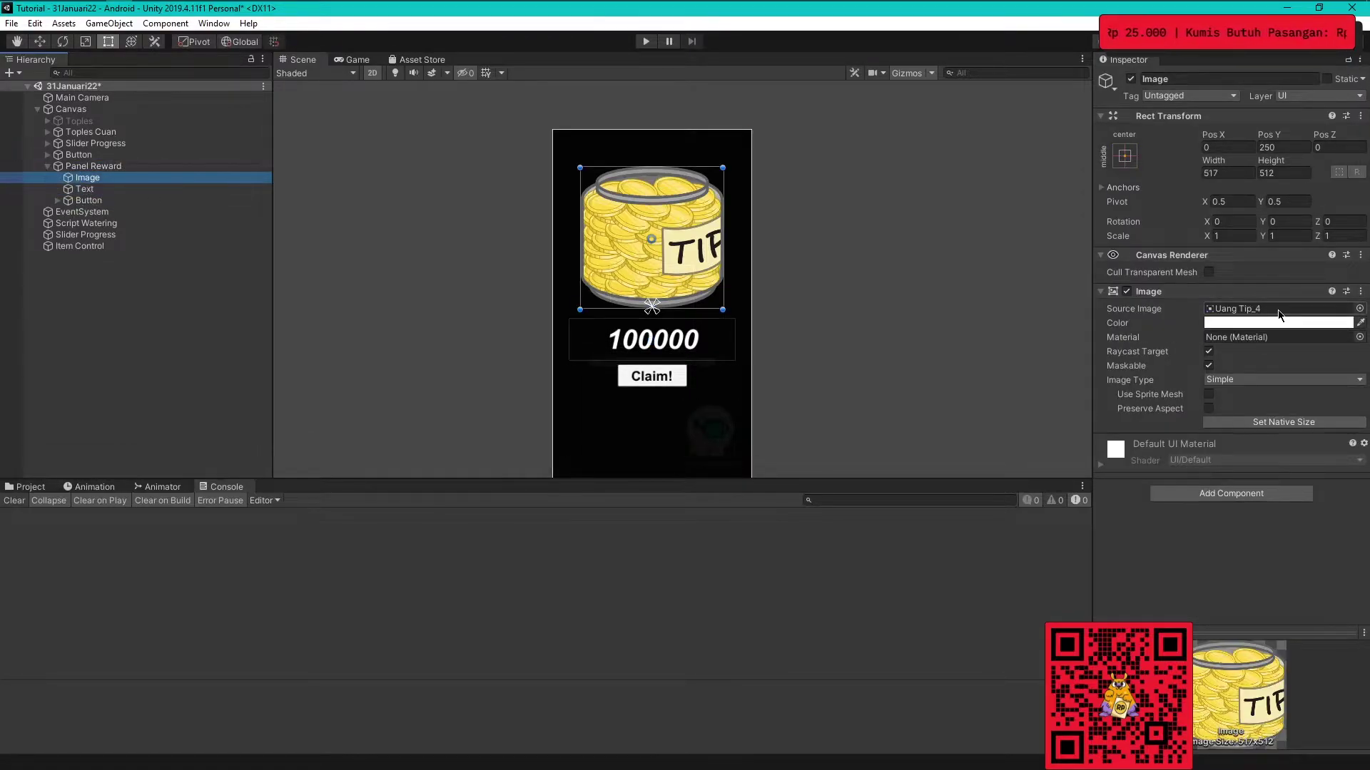
{"action": "left_click", "coordinate": [214, 189]}
{"action": "left_click", "coordinate": [88, 201]}
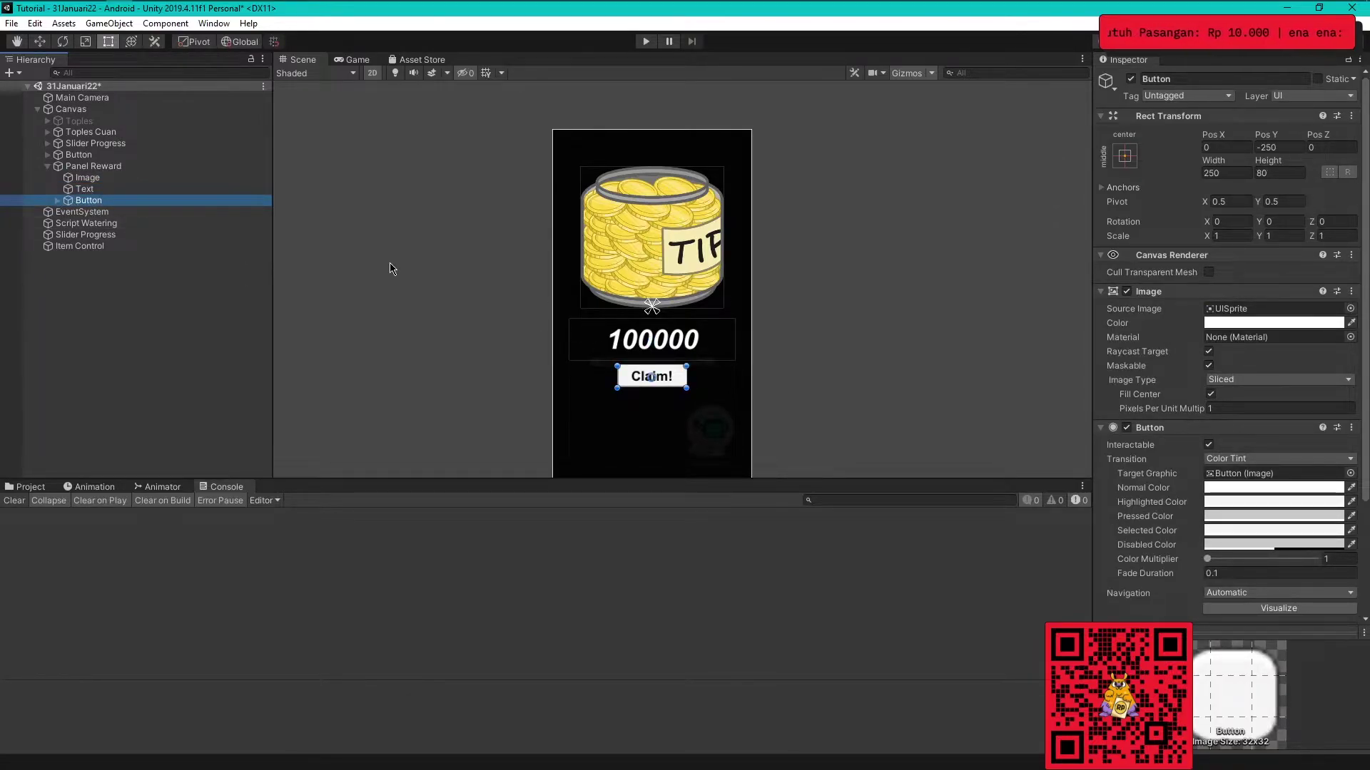
{"action": "left_click", "coordinate": [218, 189]}
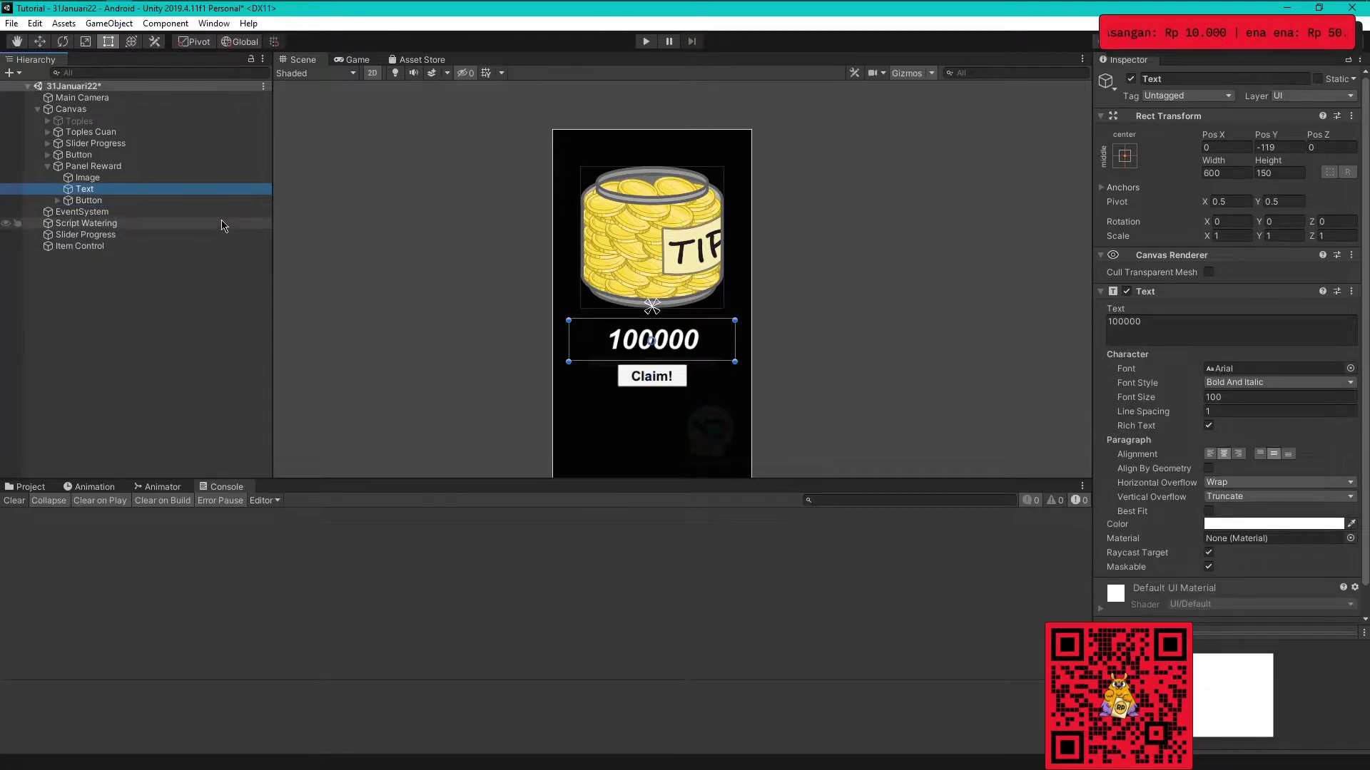
{"action": "left_click", "coordinate": [56, 166]}
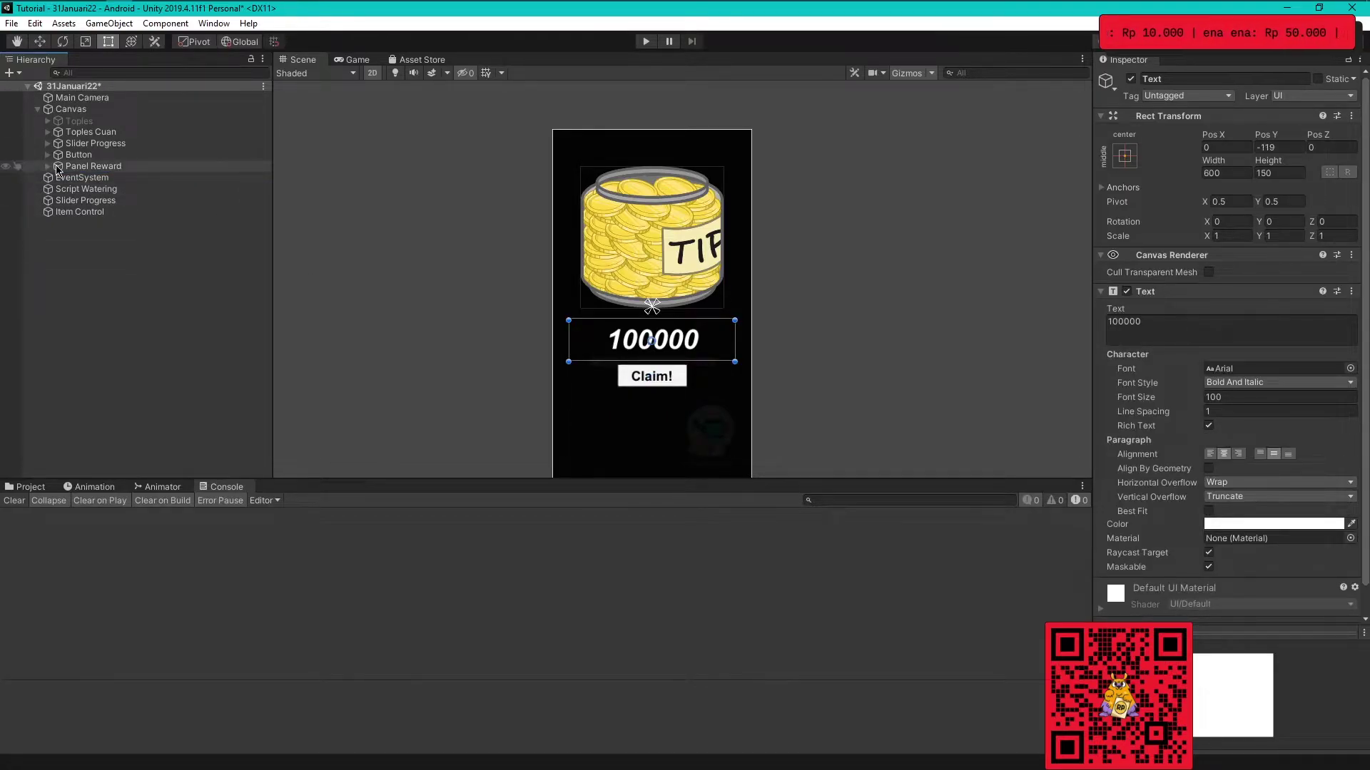
{"action": "left_click", "coordinate": [133, 170]}
{"action": "left_click", "coordinate": [1130, 78]}
Hide Panel Reward and show the project's Asset folder in the Project tab.
{"action": "left_click", "coordinate": [119, 308]}
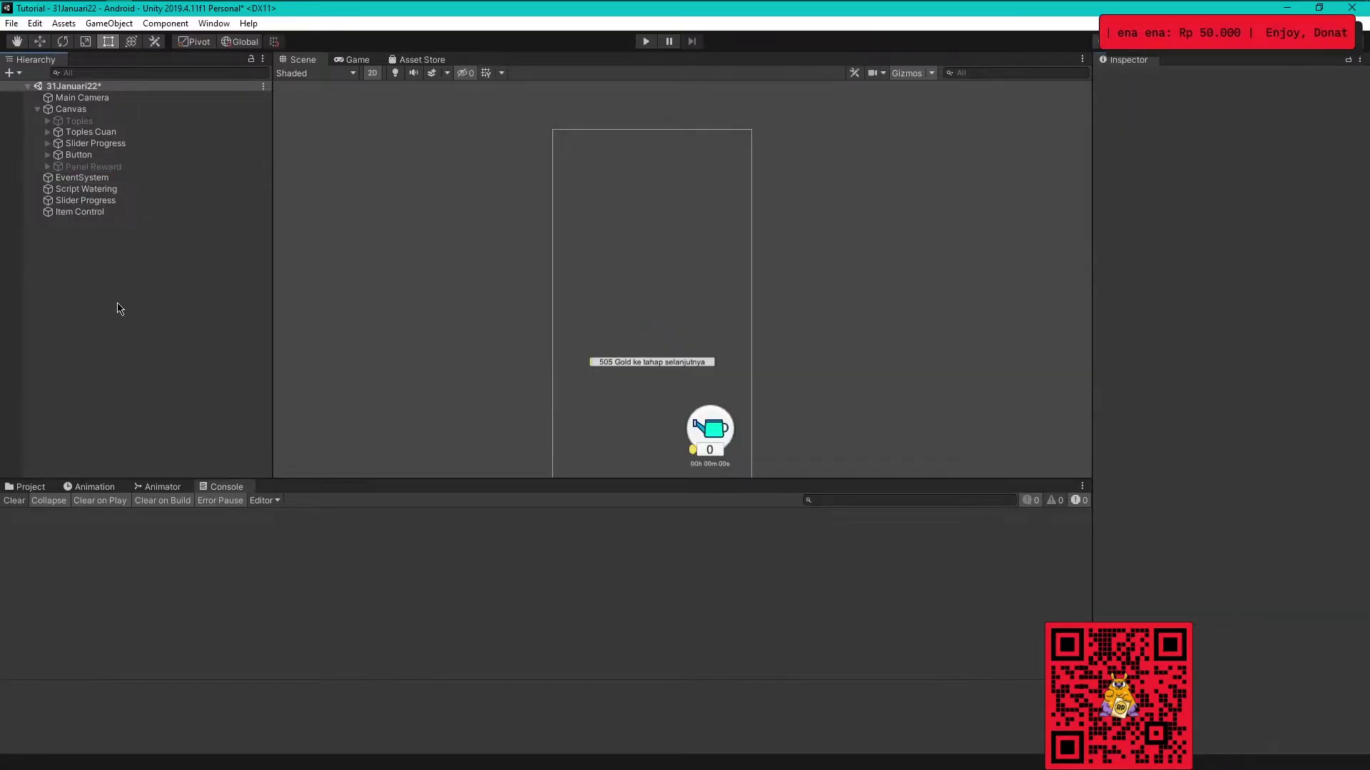
{"action": "left_click", "coordinate": [98, 216]}
{"action": "left_click", "coordinate": [100, 224]}
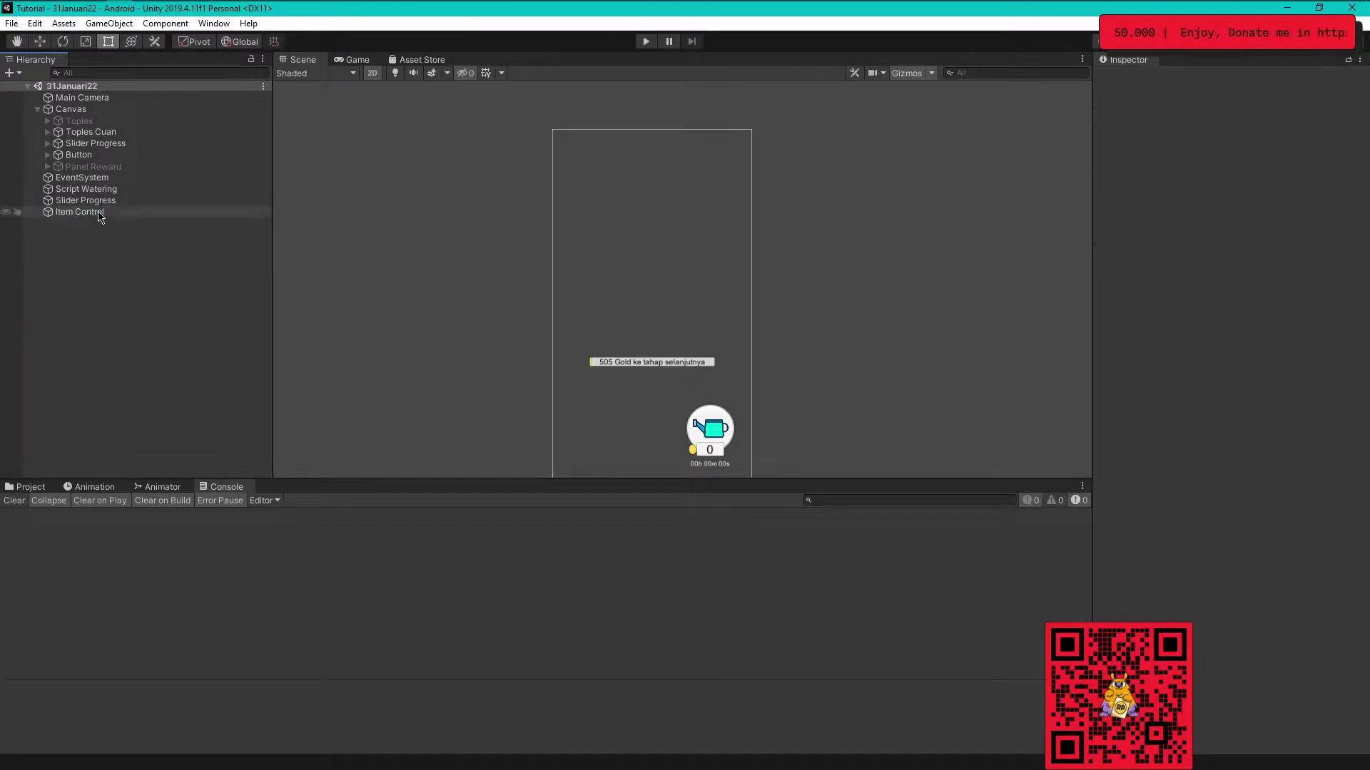
{"action": "left_click", "coordinate": [32, 488]}
Select Item Control and preview the ItemControl.cs script in the Inspector.
{"action": "right_click", "coordinate": [299, 620]}
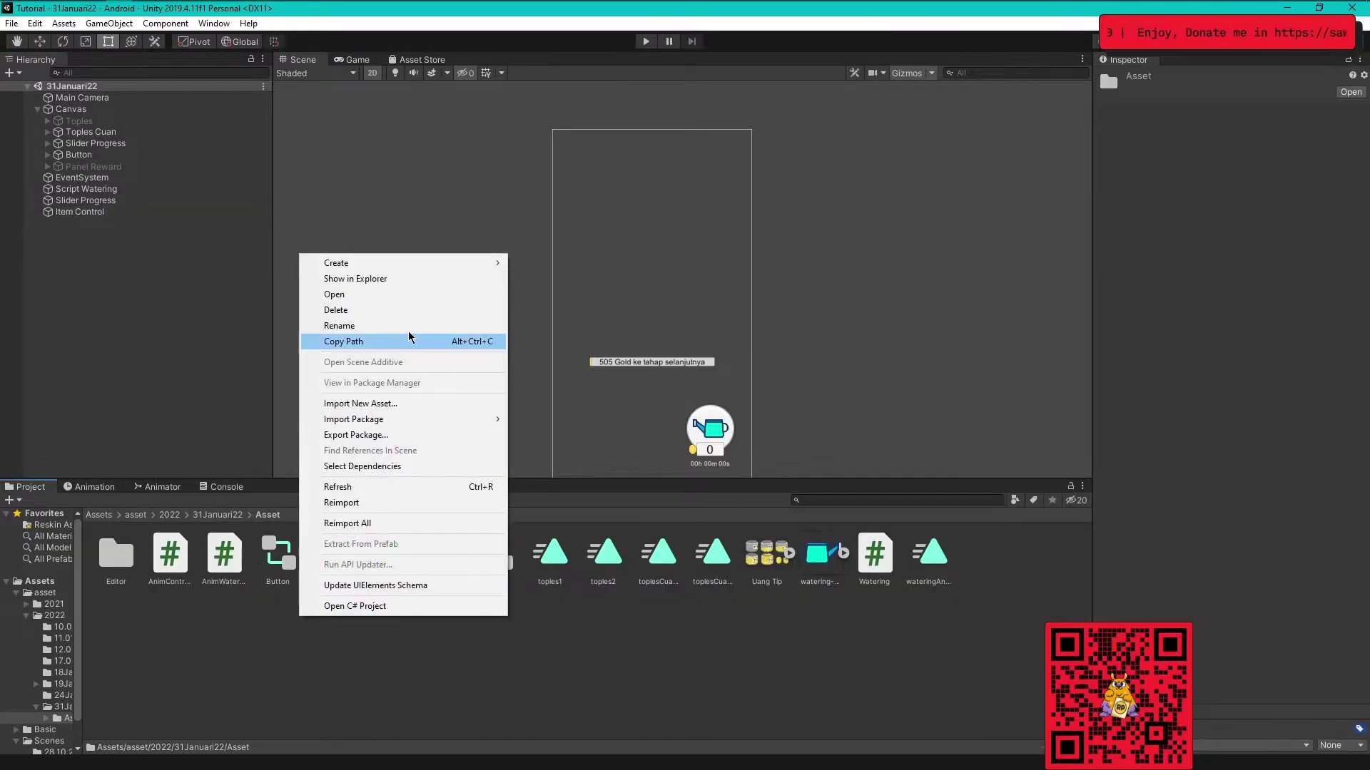
{"action": "mouse_move", "coordinate": [423, 269]}
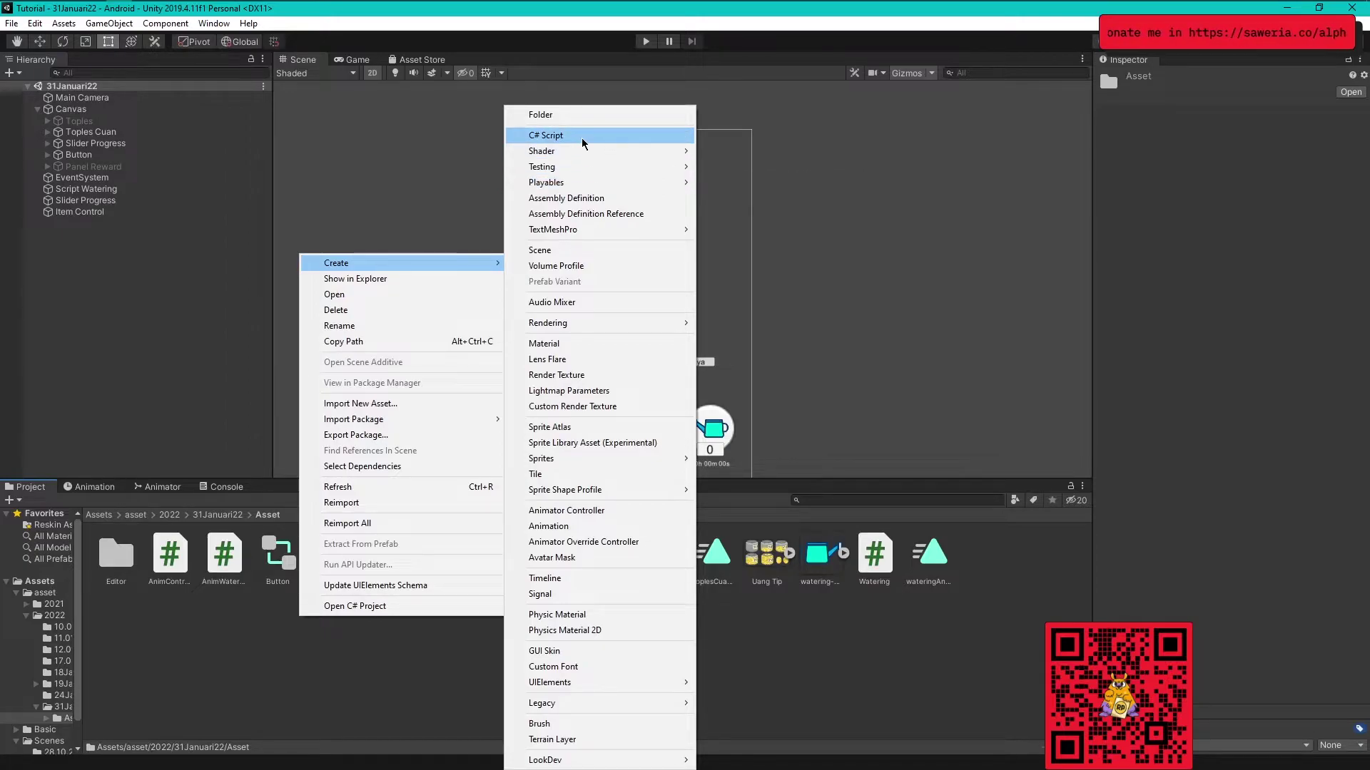
{"action": "left_click", "coordinate": [146, 246]}
{"action": "left_click", "coordinate": [129, 213]}
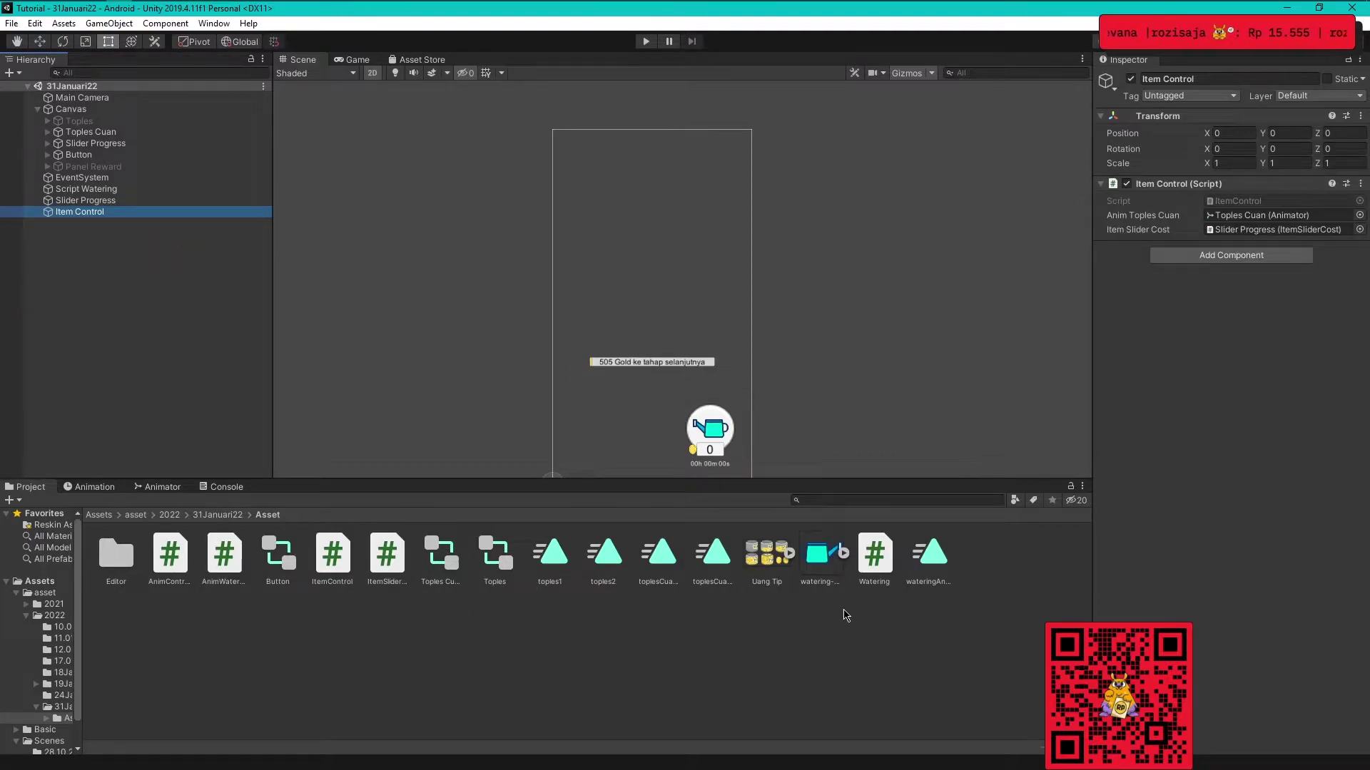
{"action": "left_click", "coordinate": [330, 574]}
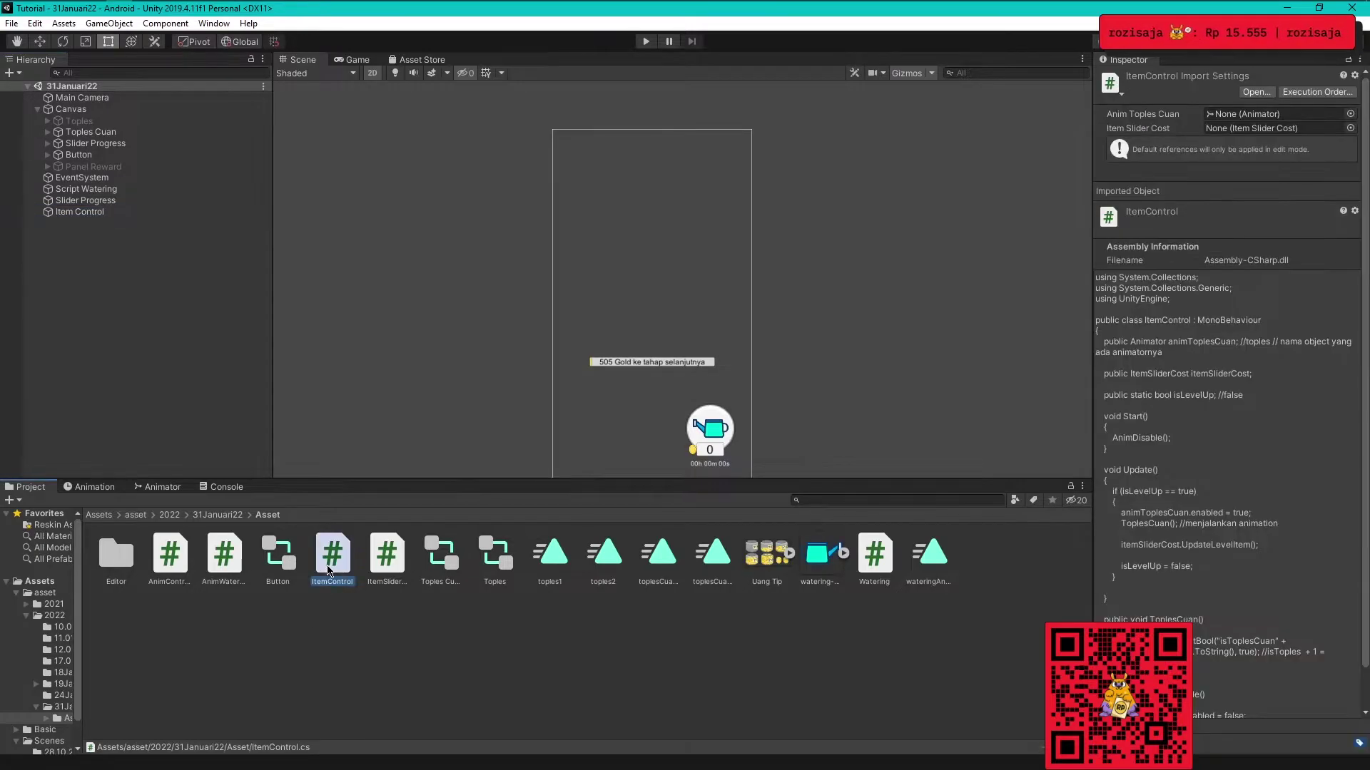
Open ItemControl.cs in Visual Studio and add a new line below the isLevelUp field.
{"action": "double_click", "coordinate": [328, 570]}
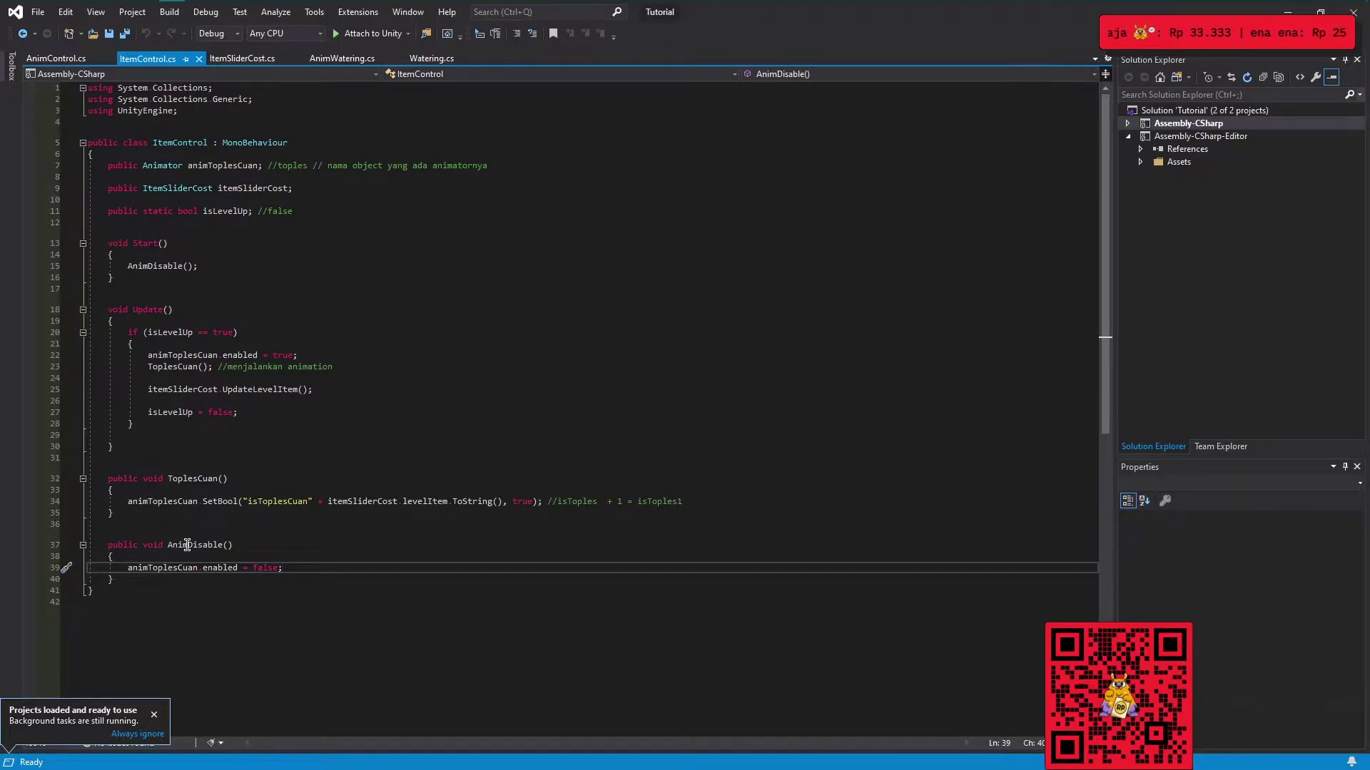
{"action": "left_click", "coordinate": [341, 221]}
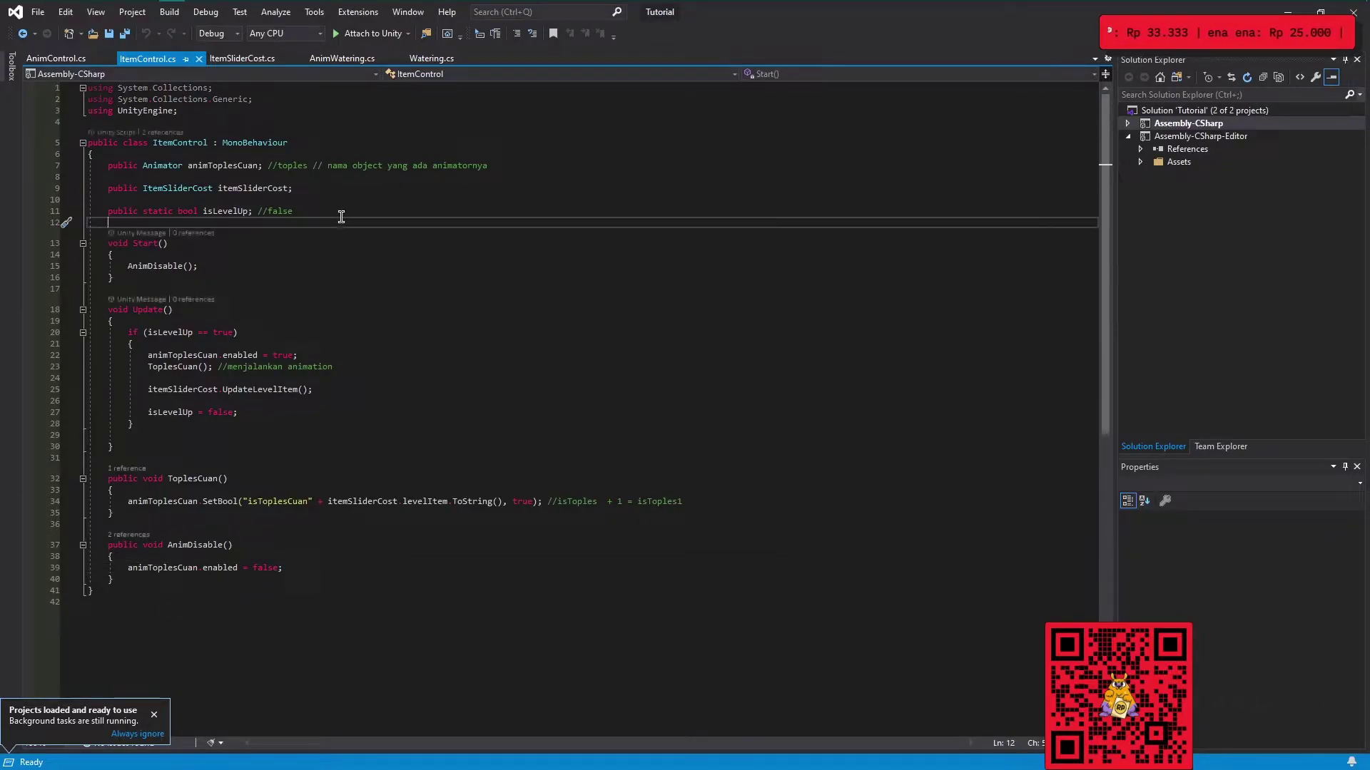
{"action": "left_click", "coordinate": [341, 215]}
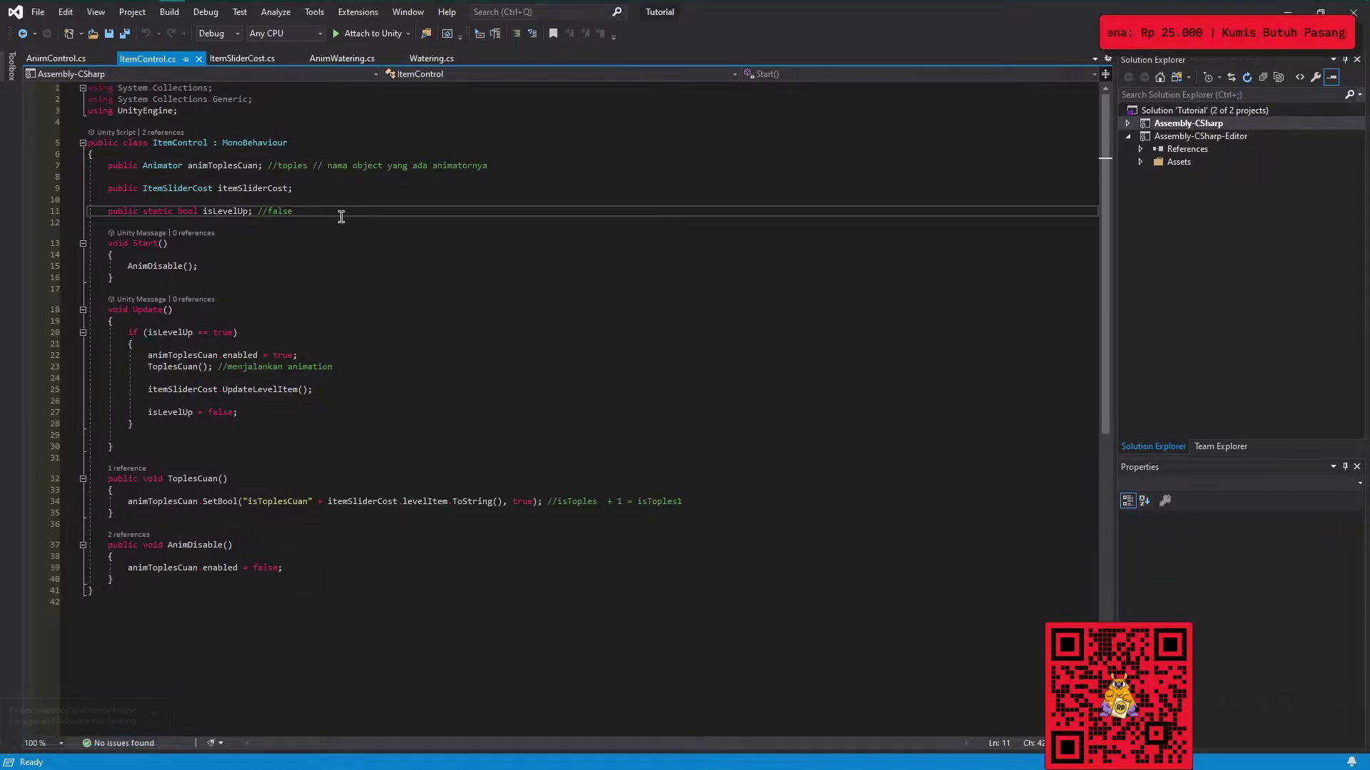
{"action": "key", "text": "Return"}
{"action": "key", "text": "Return"}
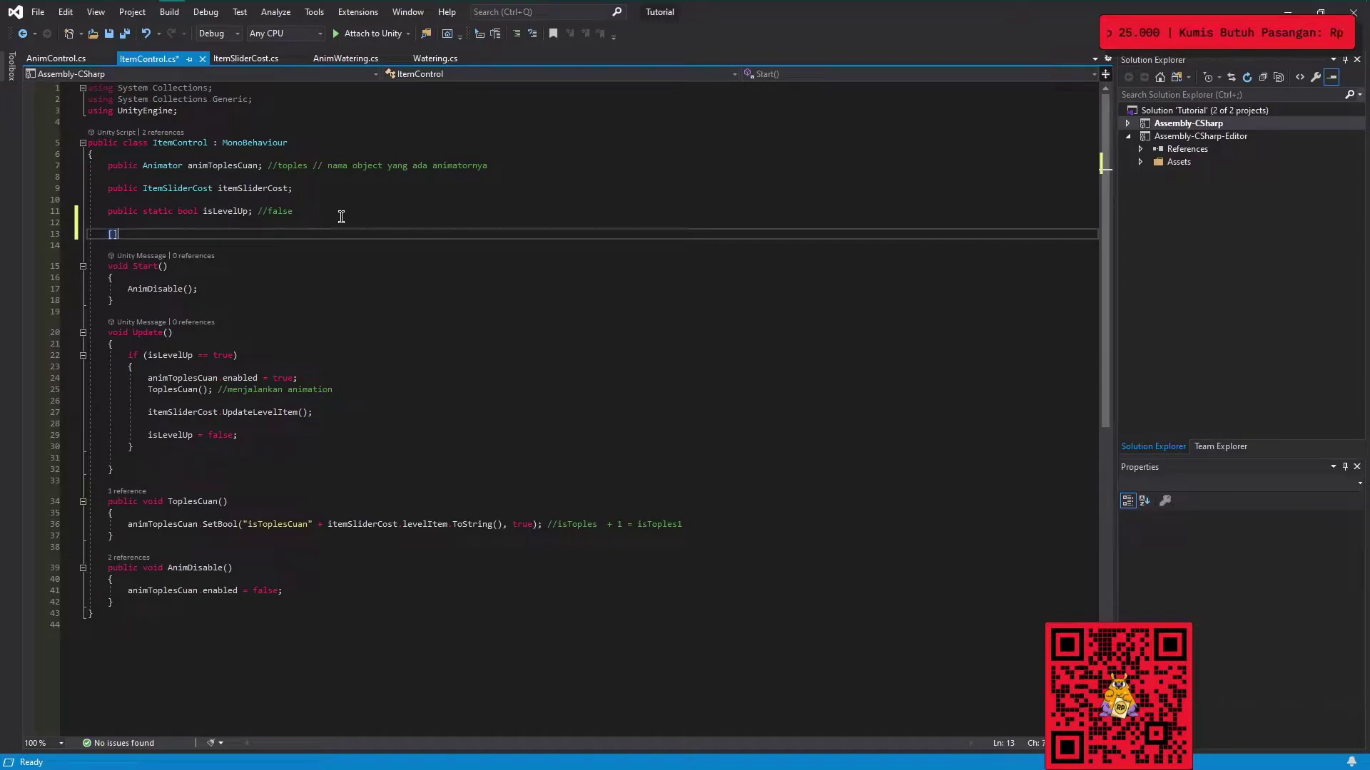
Add a [Header("Reward Item")] line and a public GameObject pReward field.
{"action": "type", "text": "[header"}
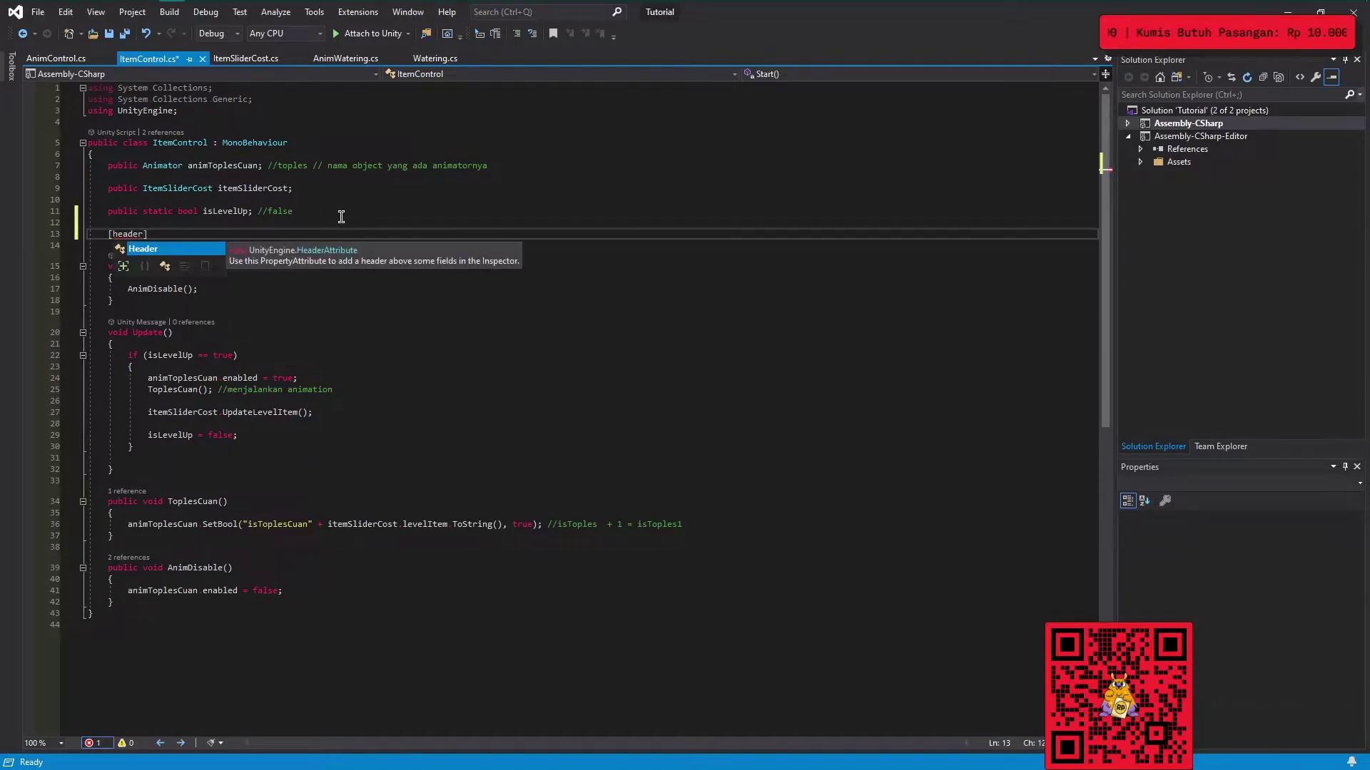
{"action": "type", "text": "(\""}
{"action": "key", "text": "Left"}
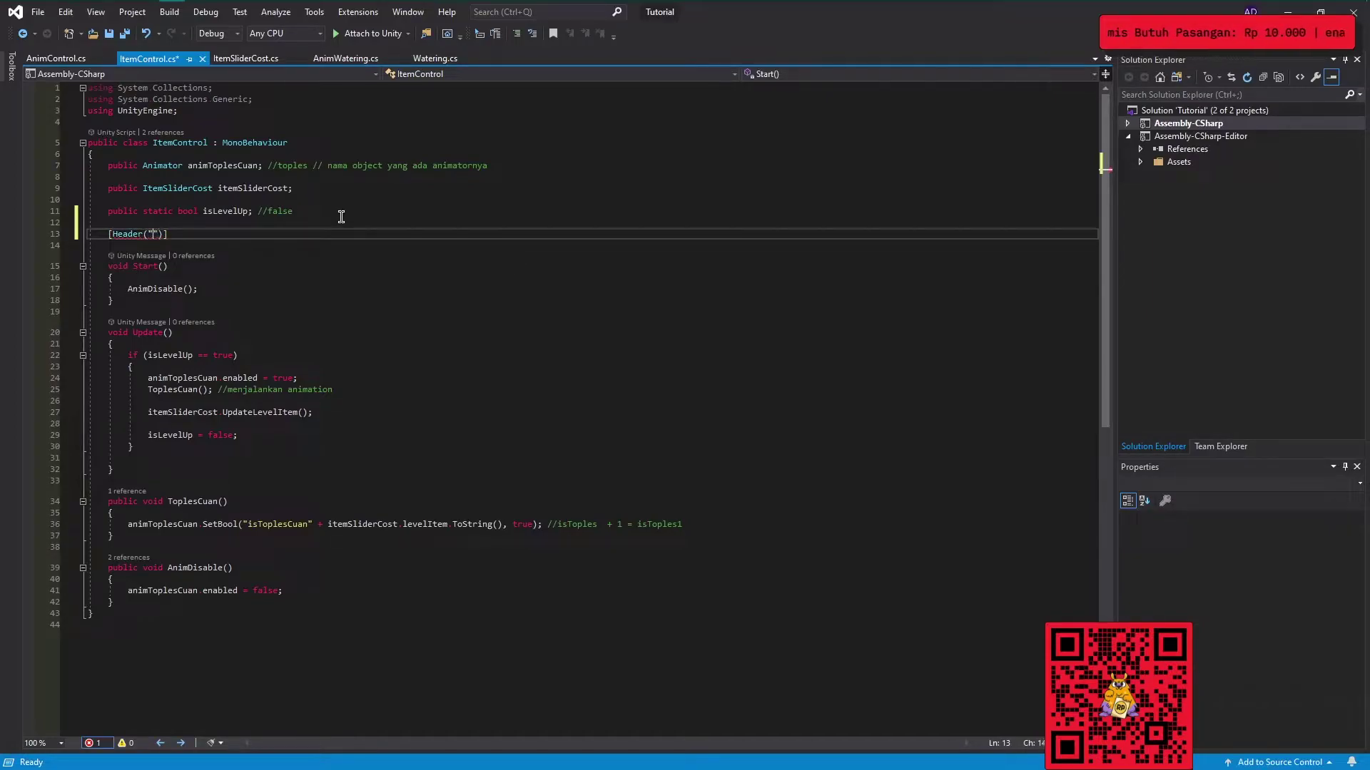
{"action": "type", "text": "eward"}
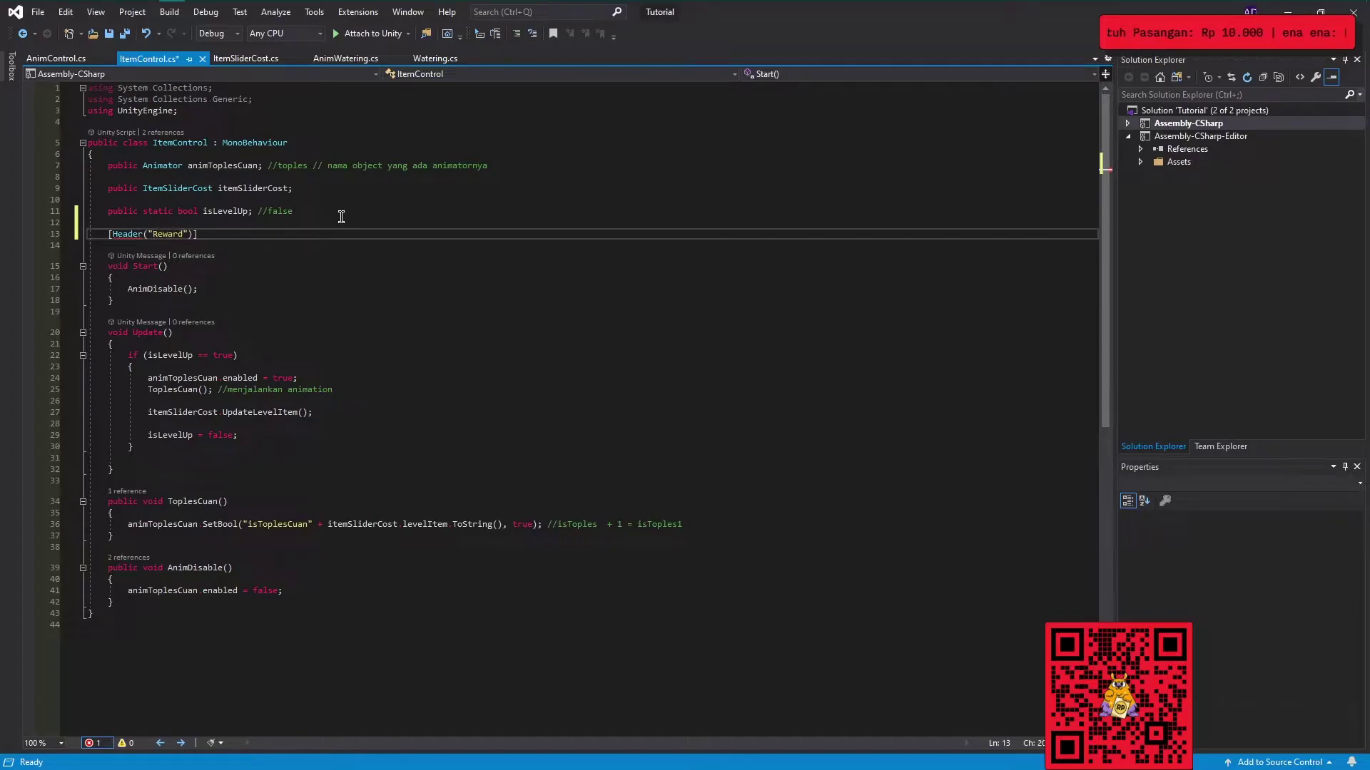
{"action": "key", "text": "BackSpace"}
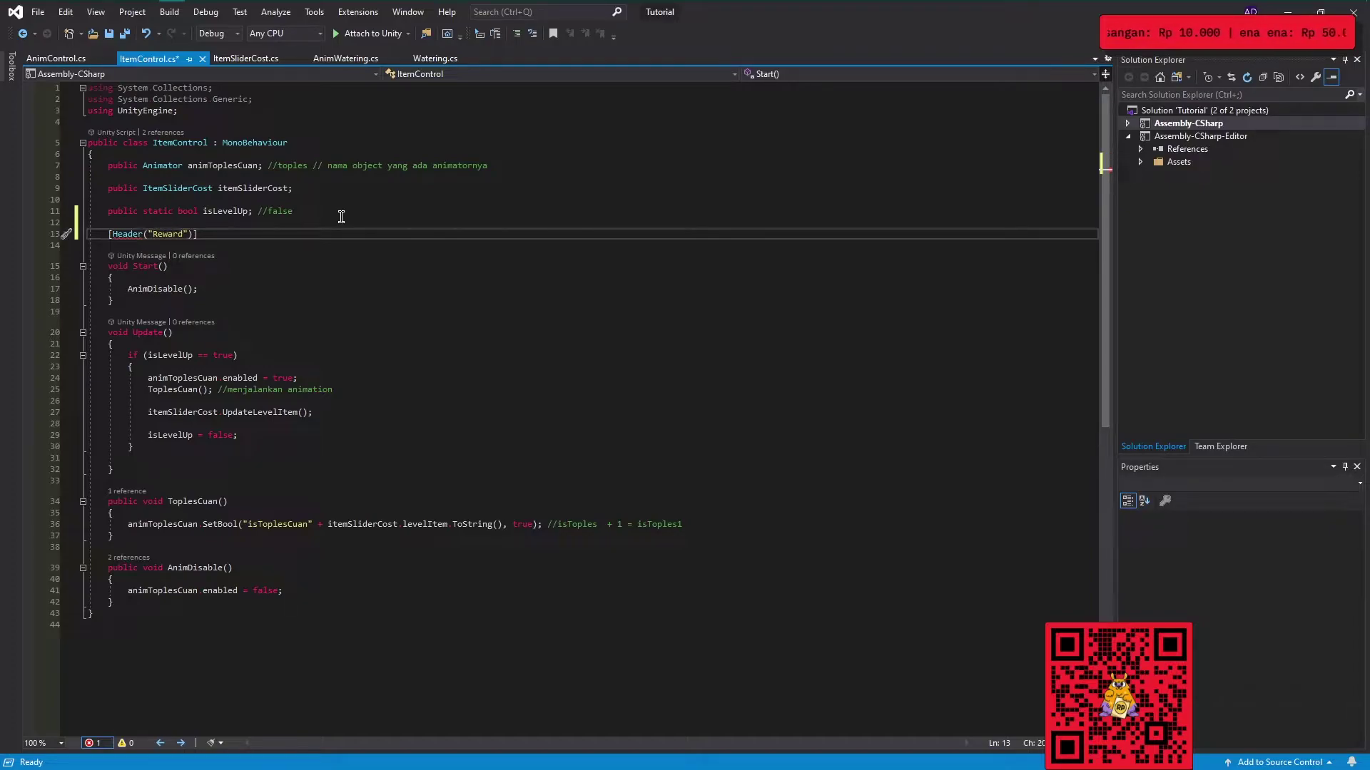
{"action": "type", "text": "Item"}
{"action": "key", "text": "End"}
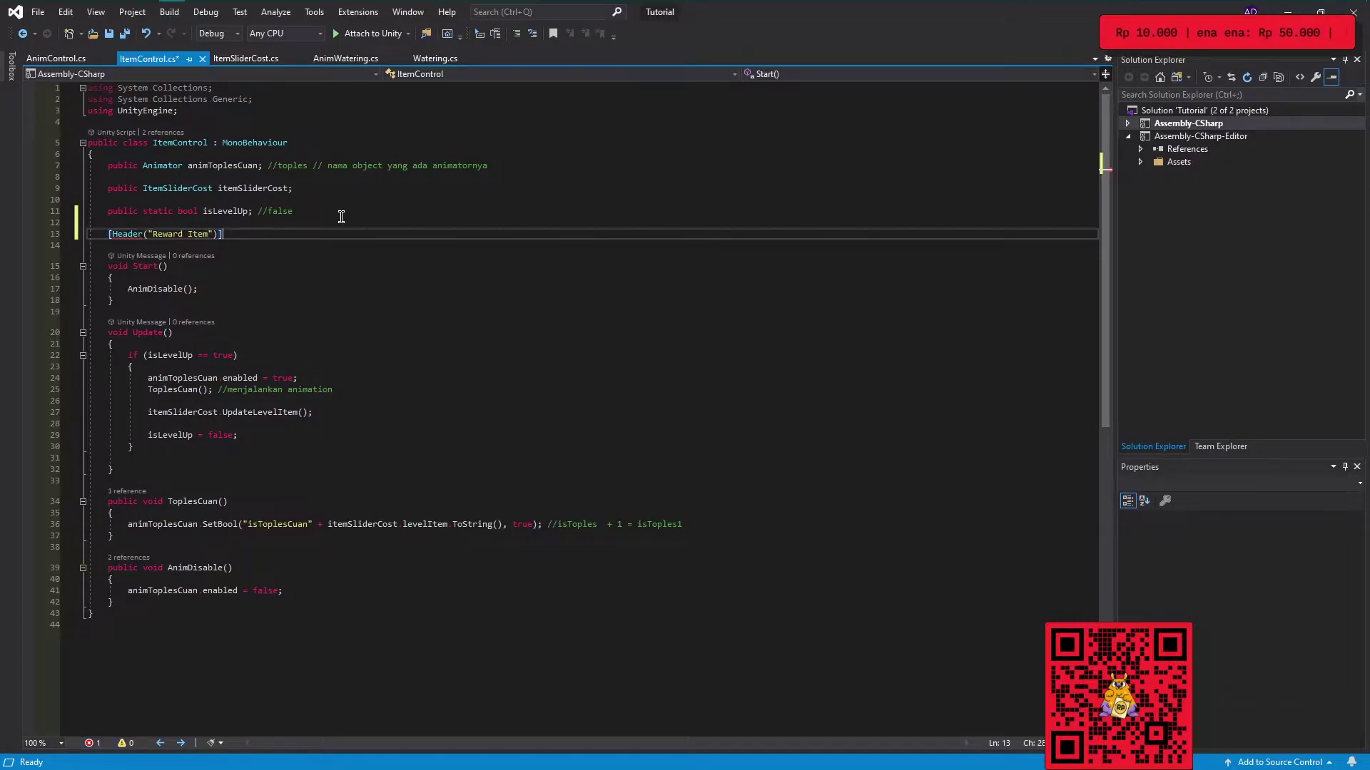
{"action": "key", "text": "Return"}
{"action": "type", "text": "public GameObject "}
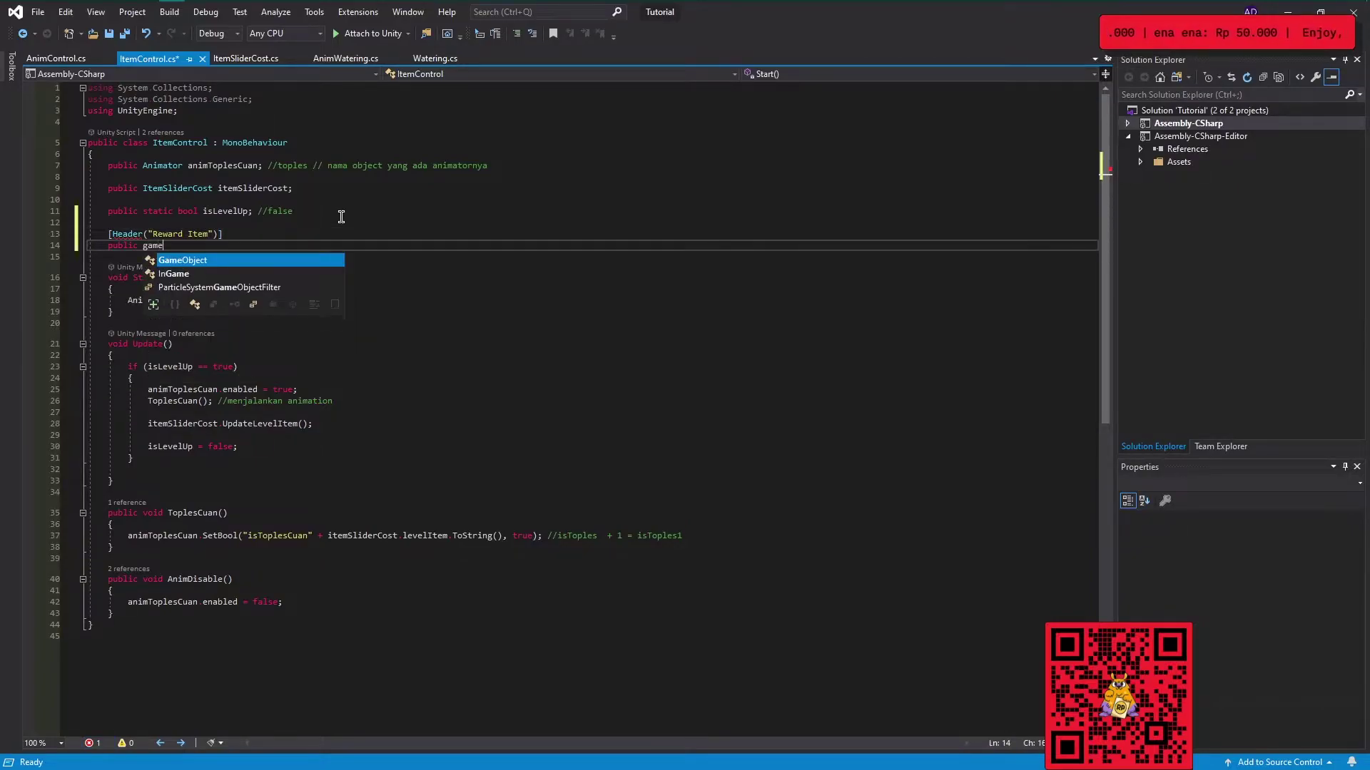
{"action": "type", "text": "P"}
{"action": "key", "text": "BackSpace"}
{"action": "type", "text": "p"}
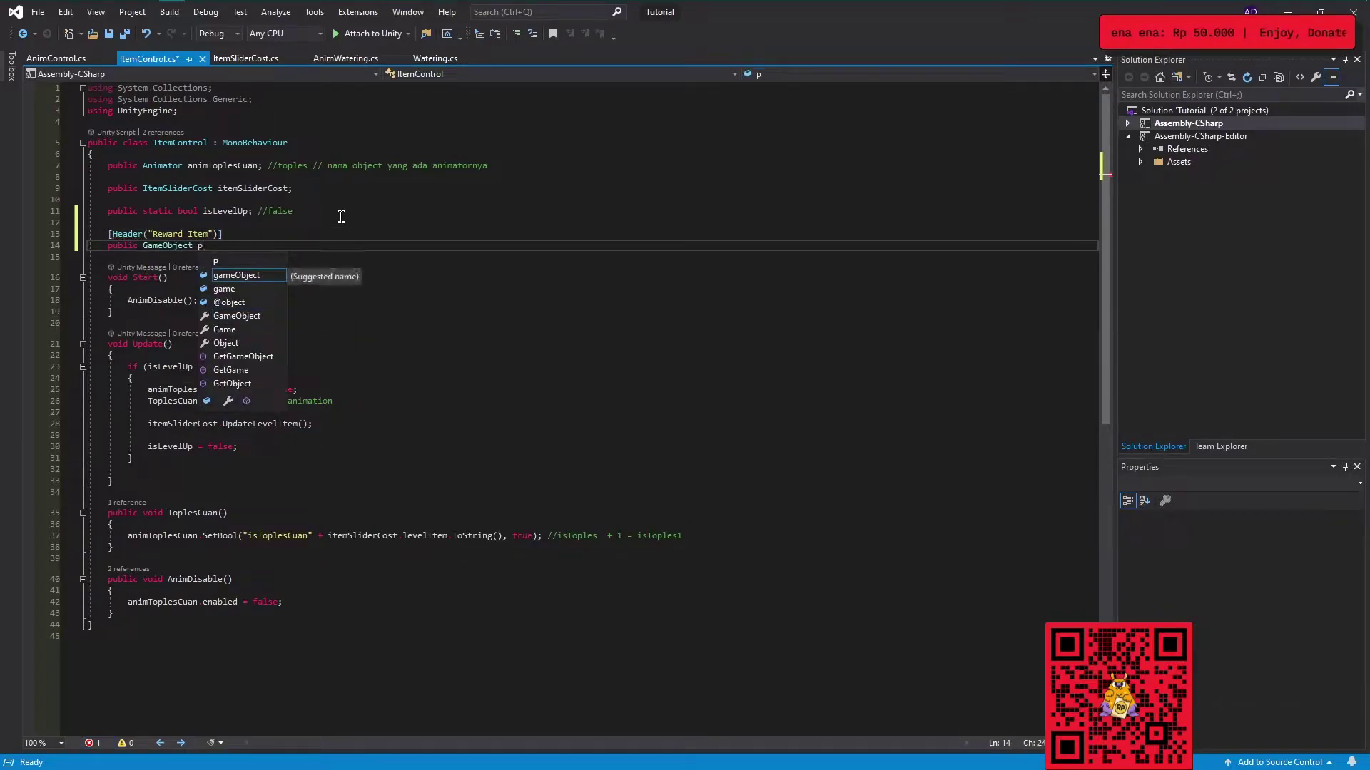
{"action": "type", "text": "Reward"}
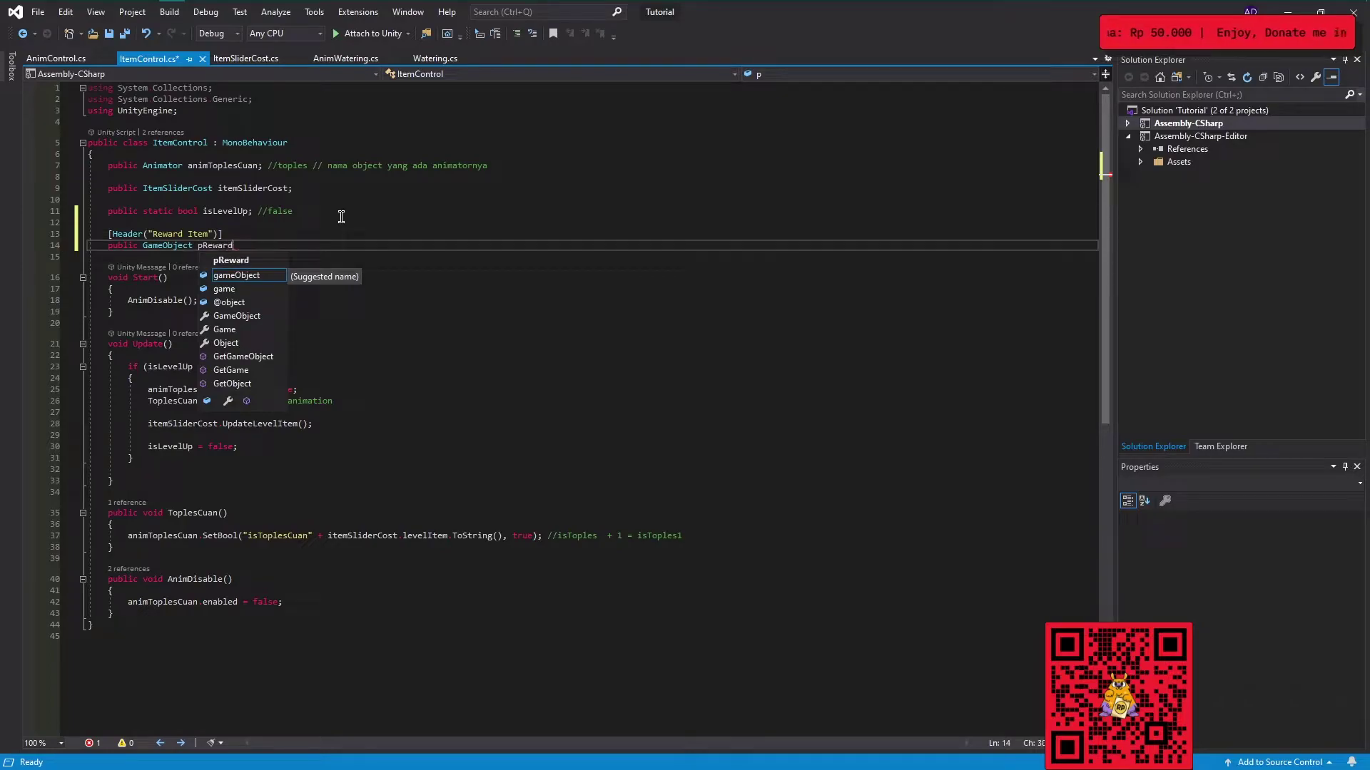
{"action": "type", "text": ";"}
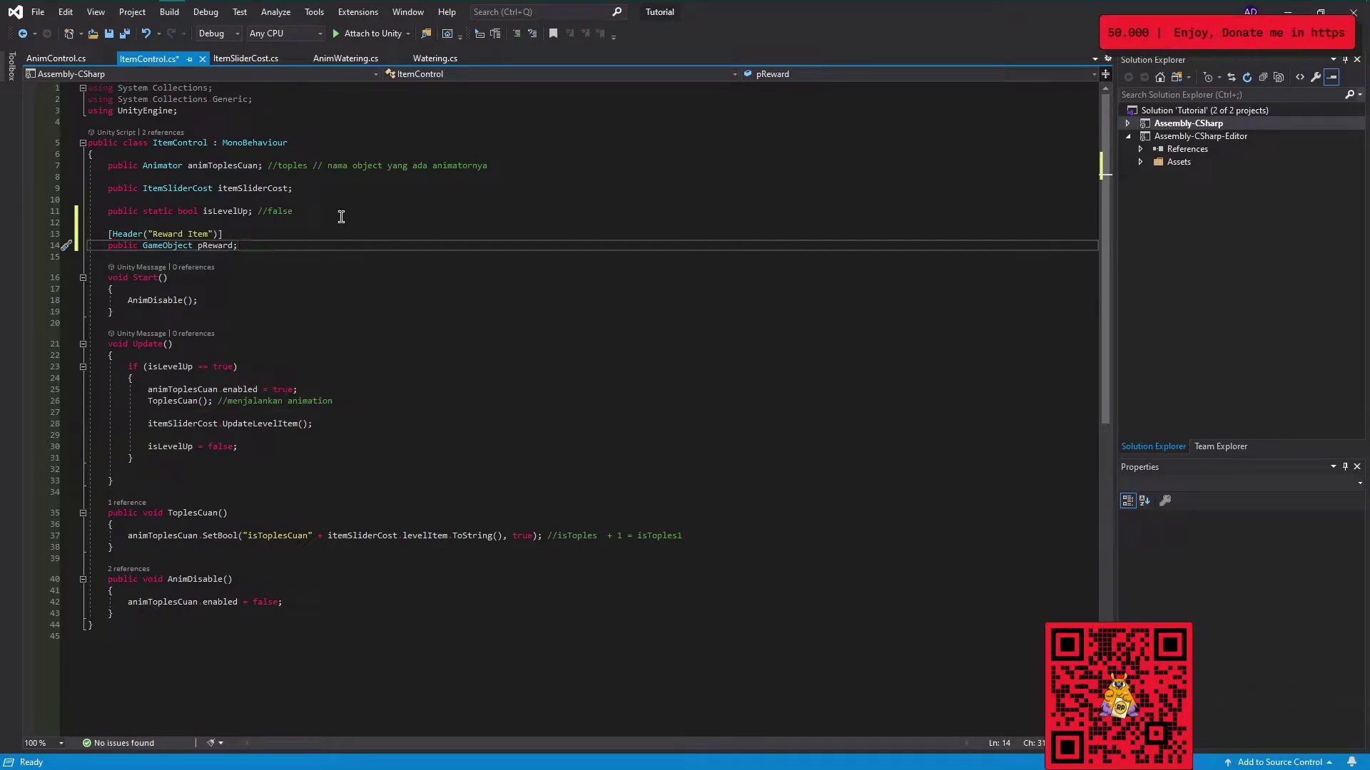
{"action": "key", "text": "Return"}
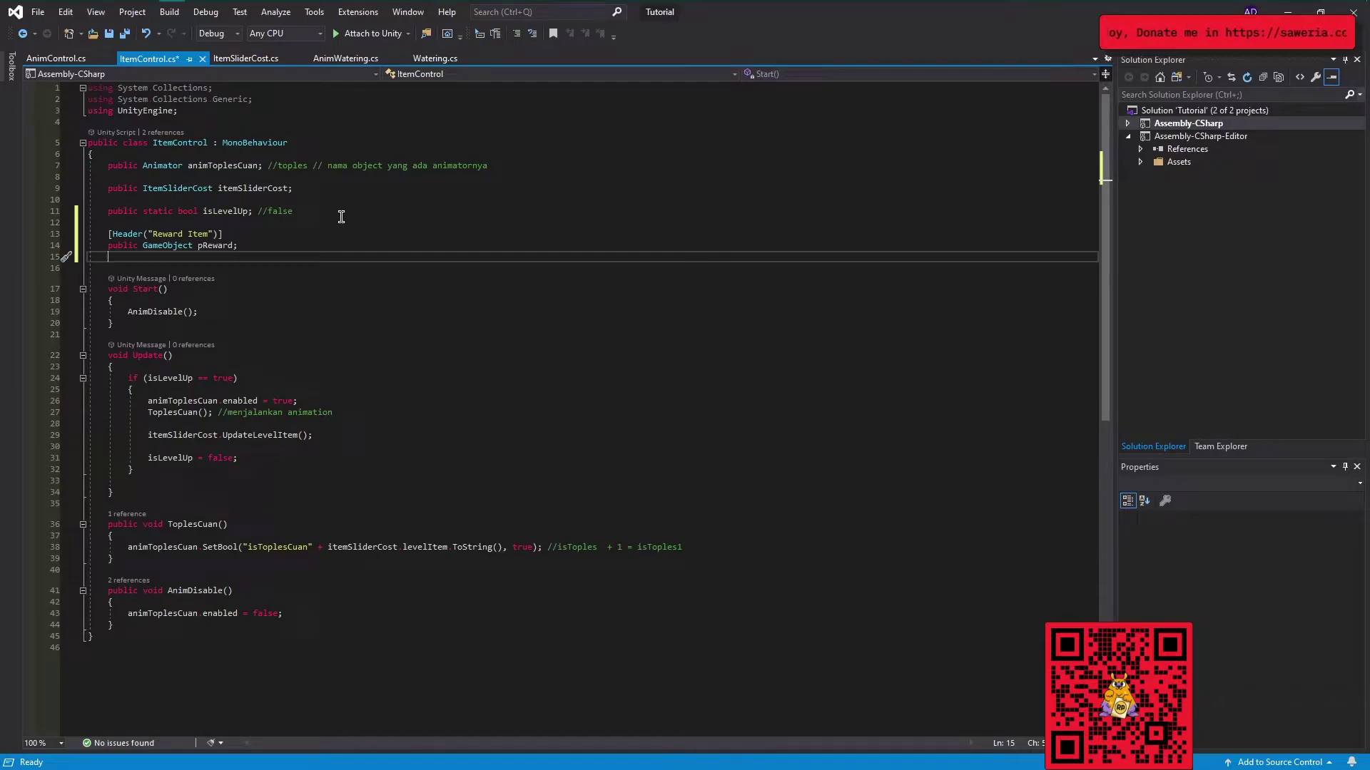
Add using UnityEngine.UI and a public Text rewardText field.
{"action": "type", "text": "public tex"}
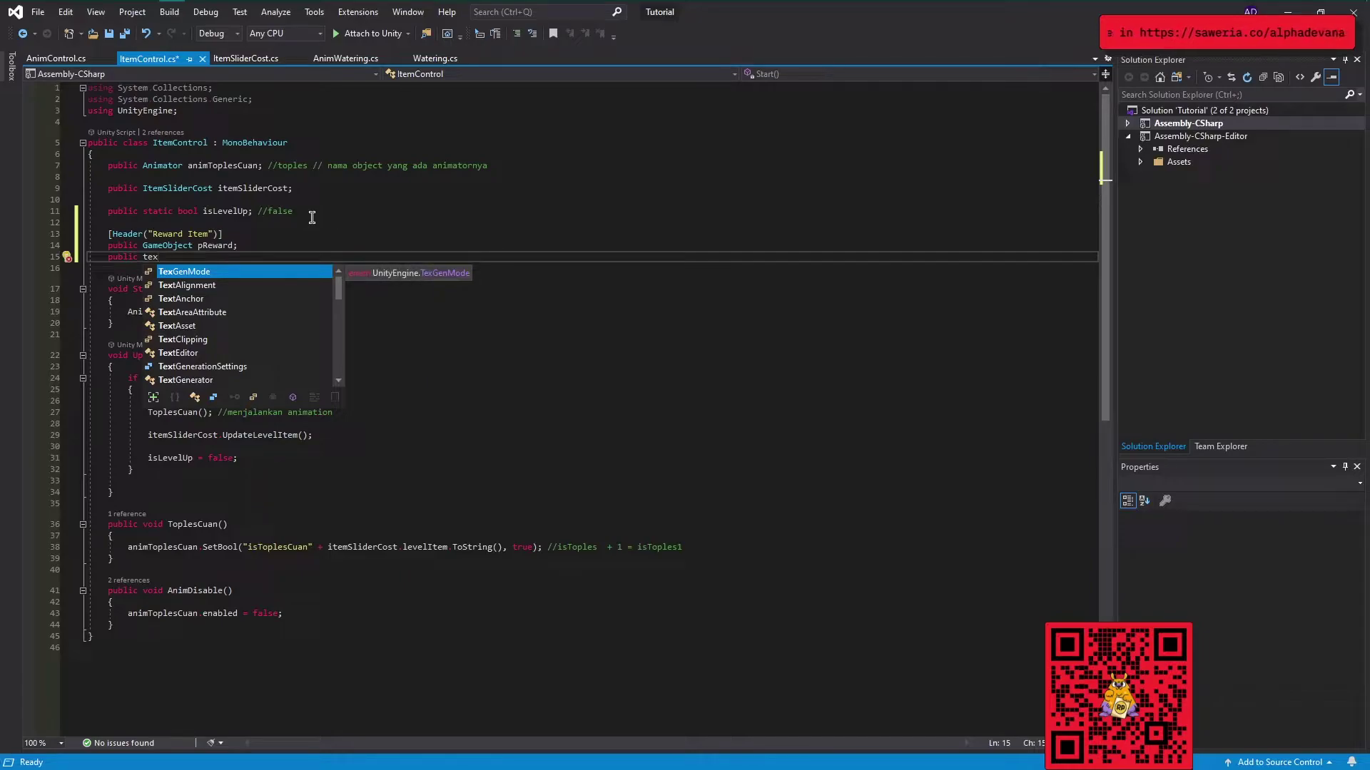
{"action": "left_click", "coordinate": [227, 112]}
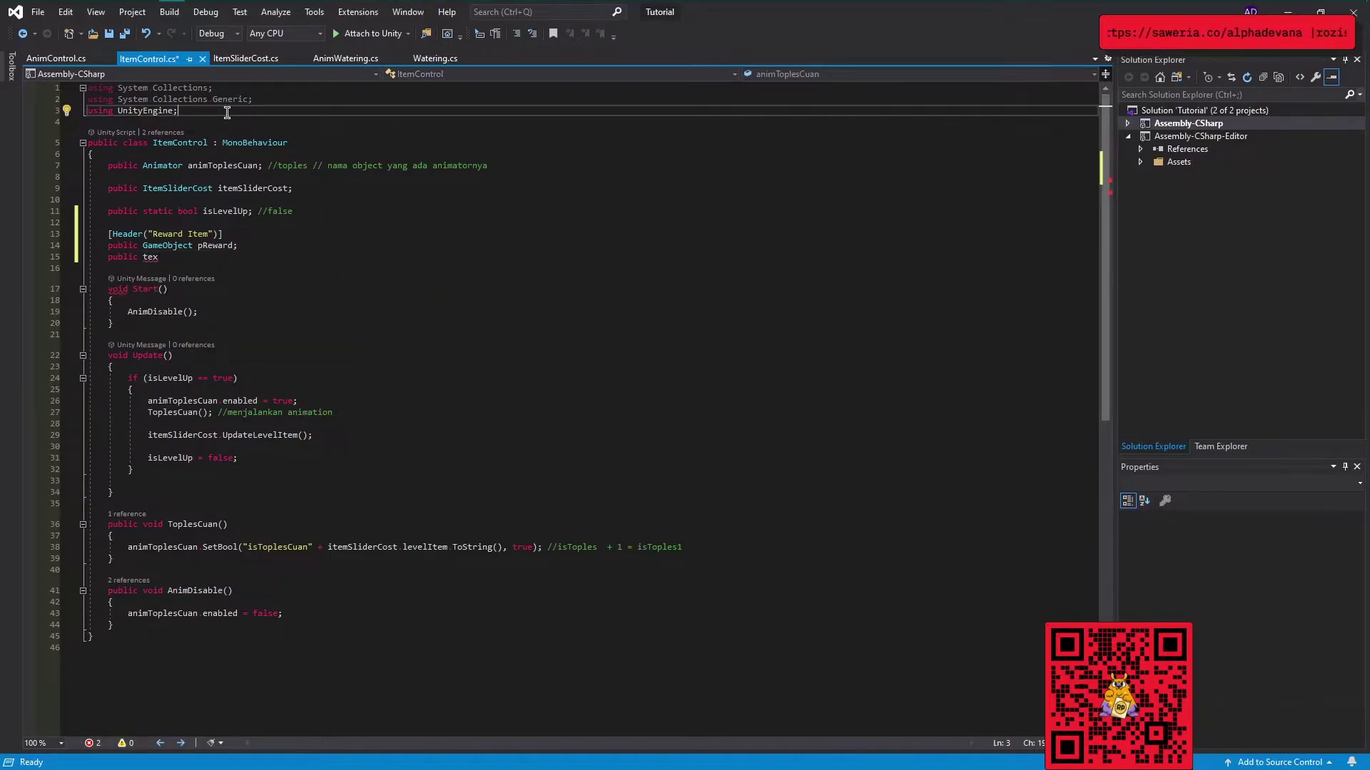
{"action": "key", "text": "ctrl+d"}
{"action": "key", "text": "Left"}
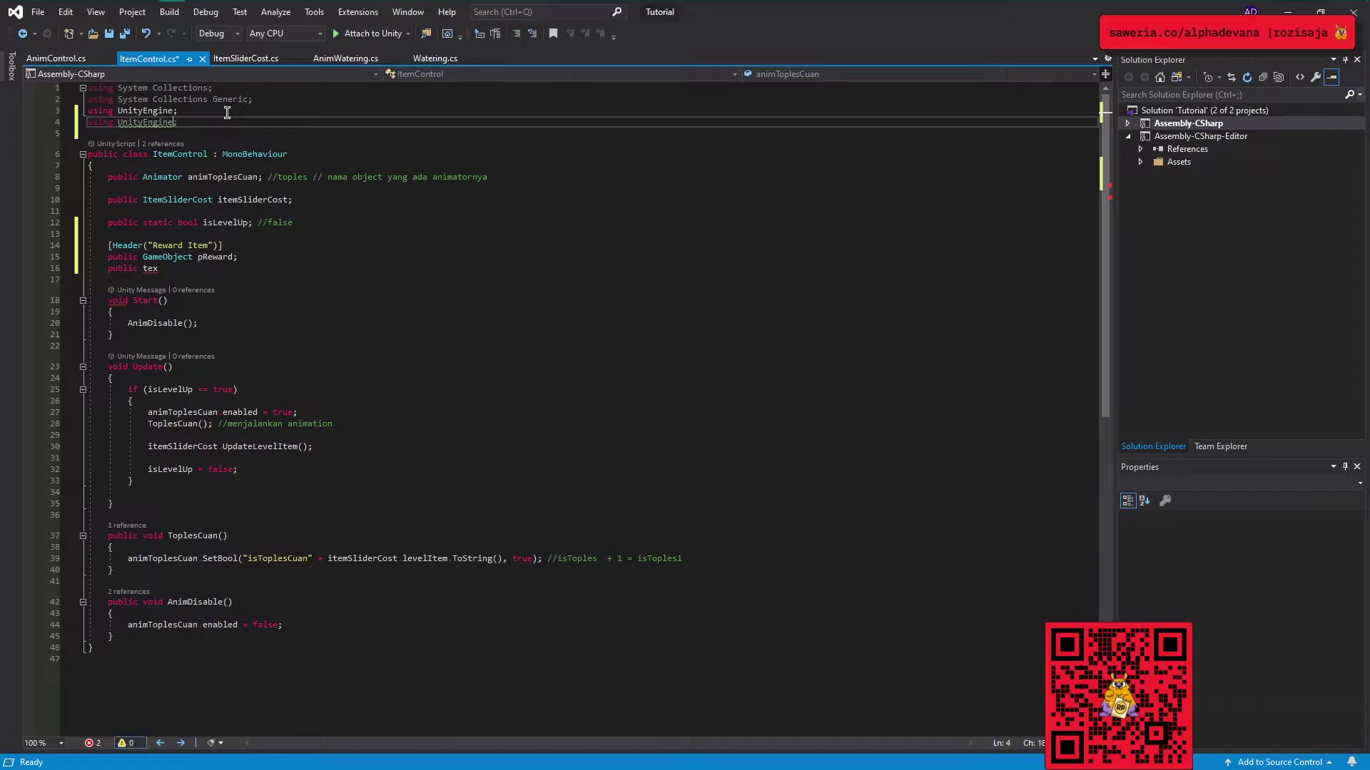
{"action": "type", "text": ".UI"}
{"action": "key", "text": "Down"}
{"action": "key", "text": "Down"}
{"action": "key", "text": "Down"}
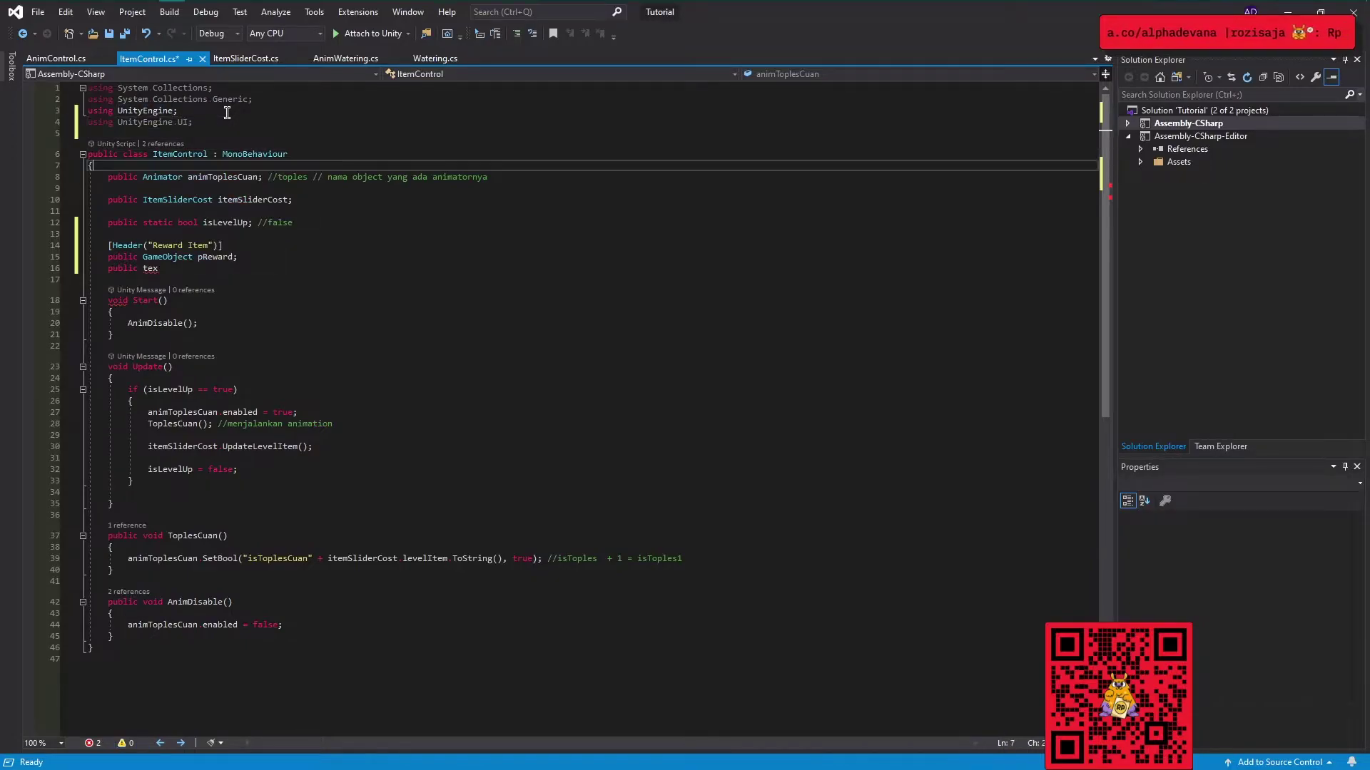
{"action": "key", "text": "Down"}
{"action": "key", "text": "Down"}
{"action": "key", "text": "Down"}
{"action": "key", "text": "Down"}
{"action": "key", "text": "Down"}
{"action": "key", "text": "Down"}
{"action": "key", "text": "Down"}
{"action": "key", "text": "Down"}
{"action": "key", "text": "Down"}
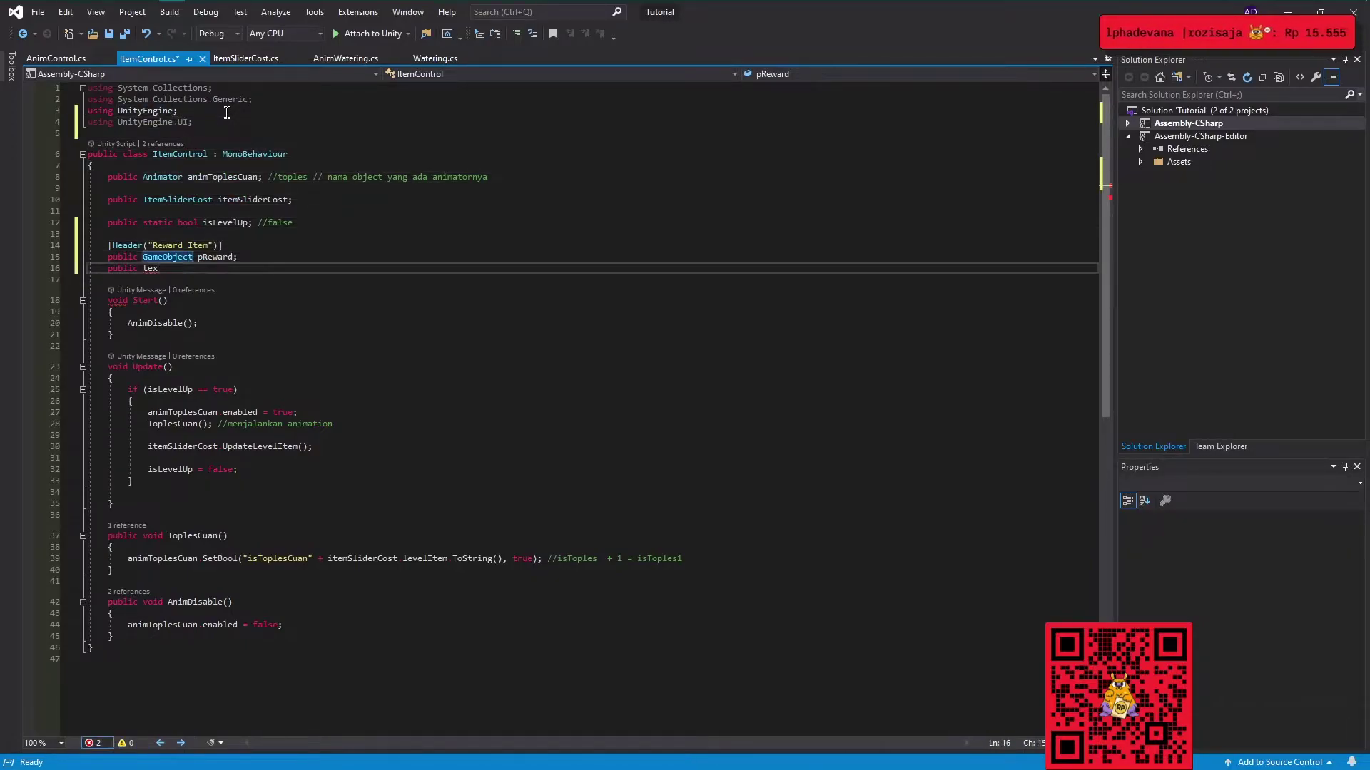
{"action": "key", "text": "ctrl+space"}
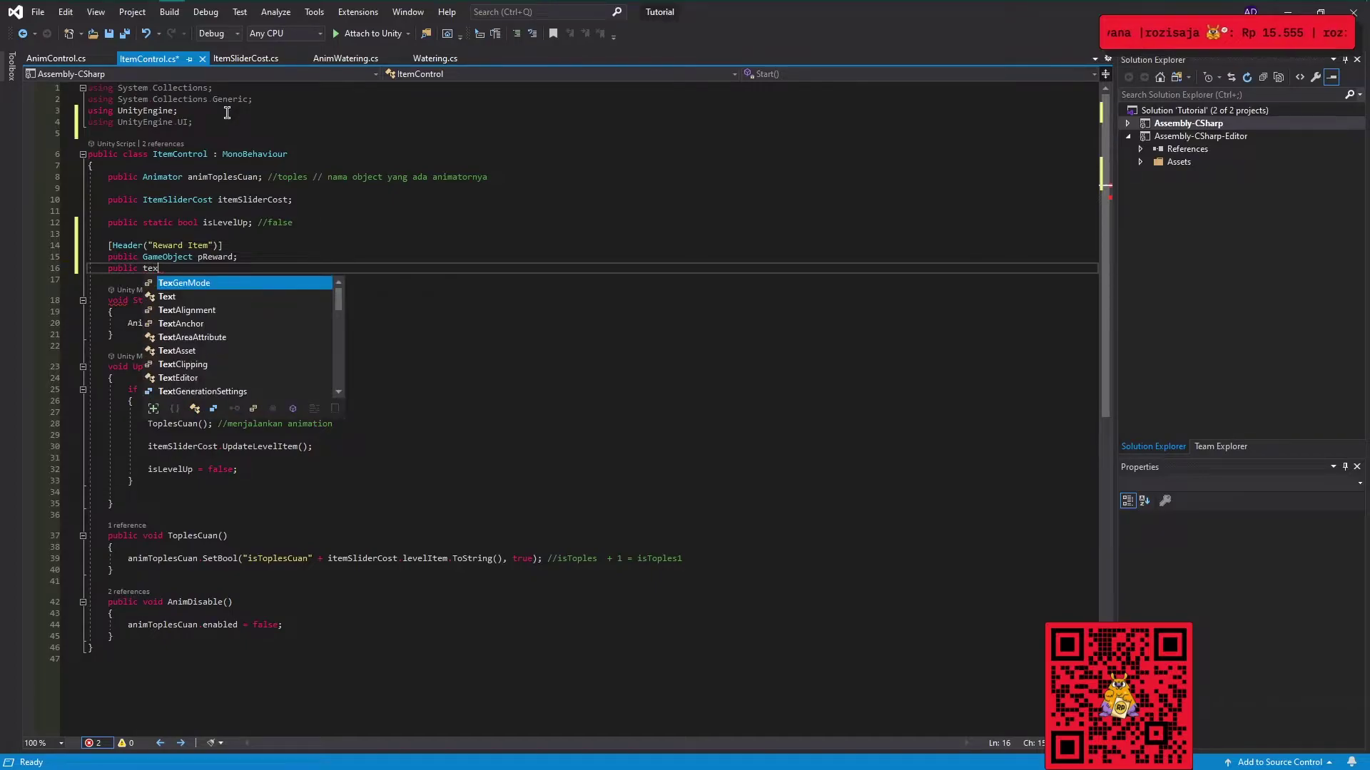
{"action": "type", "text": "t t"}
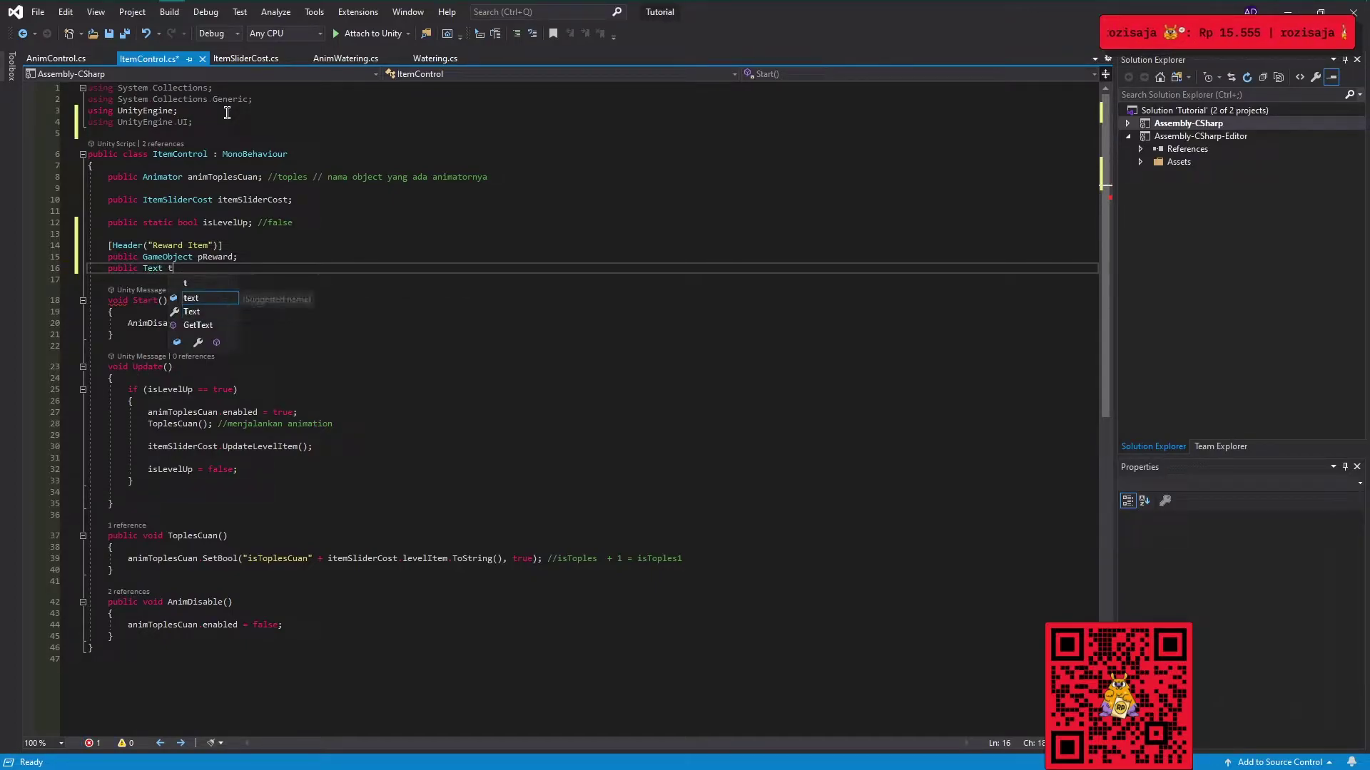
{"action": "key", "text": "BackSpace"}
{"action": "type", "text": "gold"}
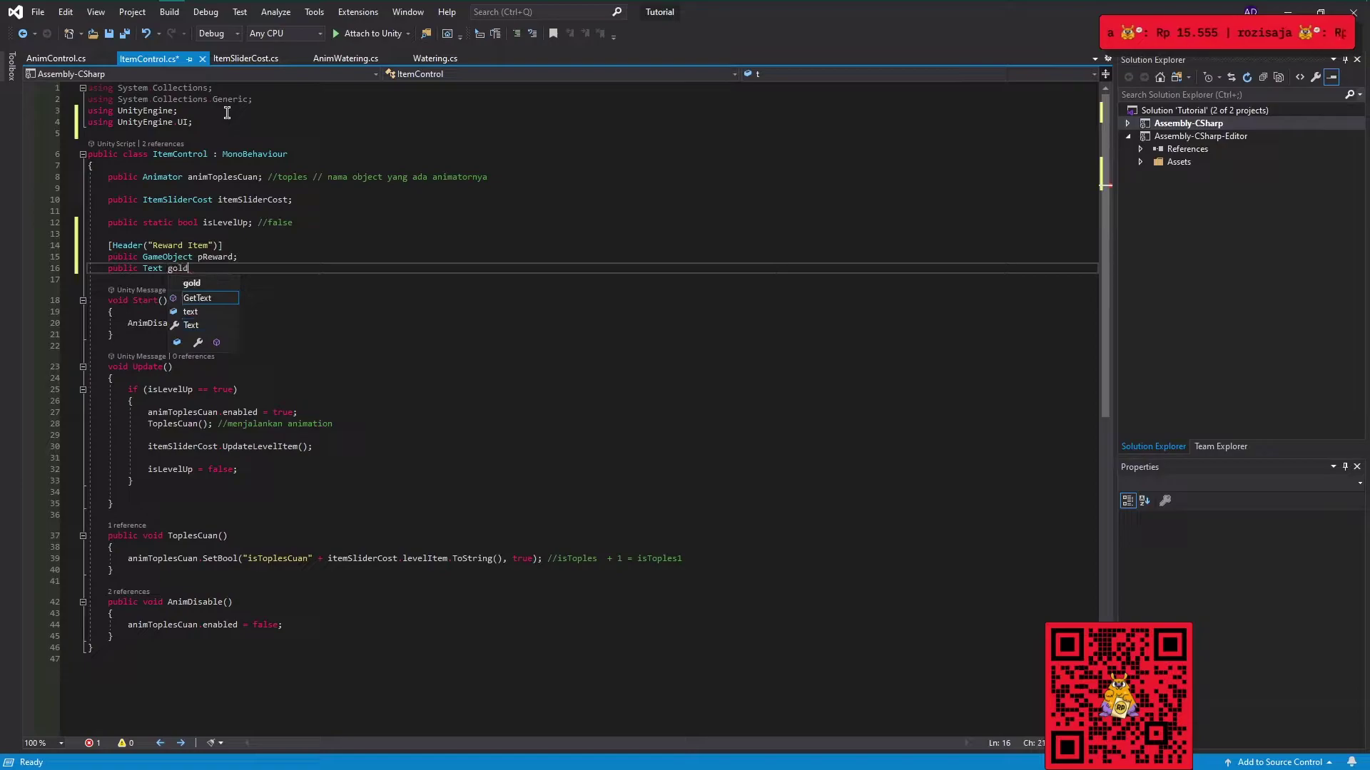
{"action": "type", "text": "Text"}
{"action": "key", "text": "BackSpace"}
{"action": "key", "text": "BackSpace"}
{"action": "key", "text": "BackSpace"}
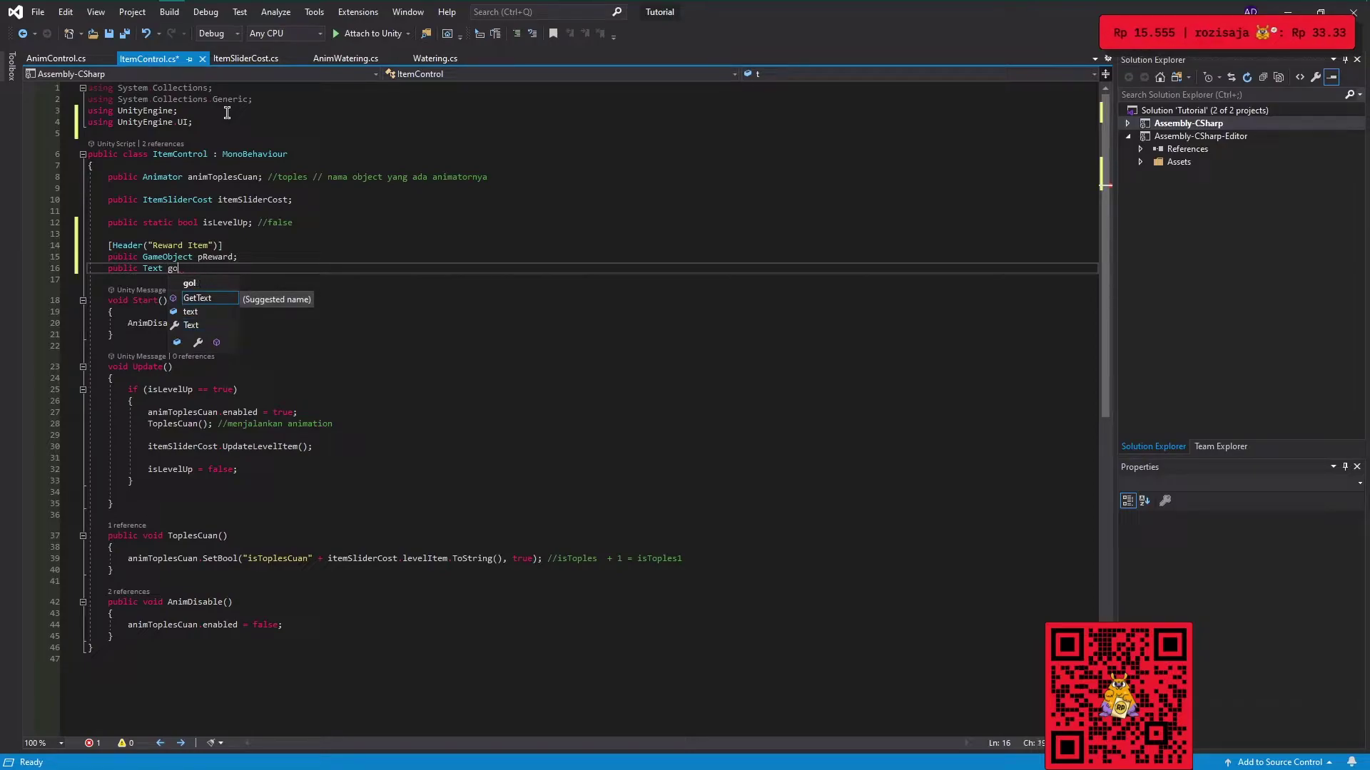
{"action": "type", "text": "rewardT"}
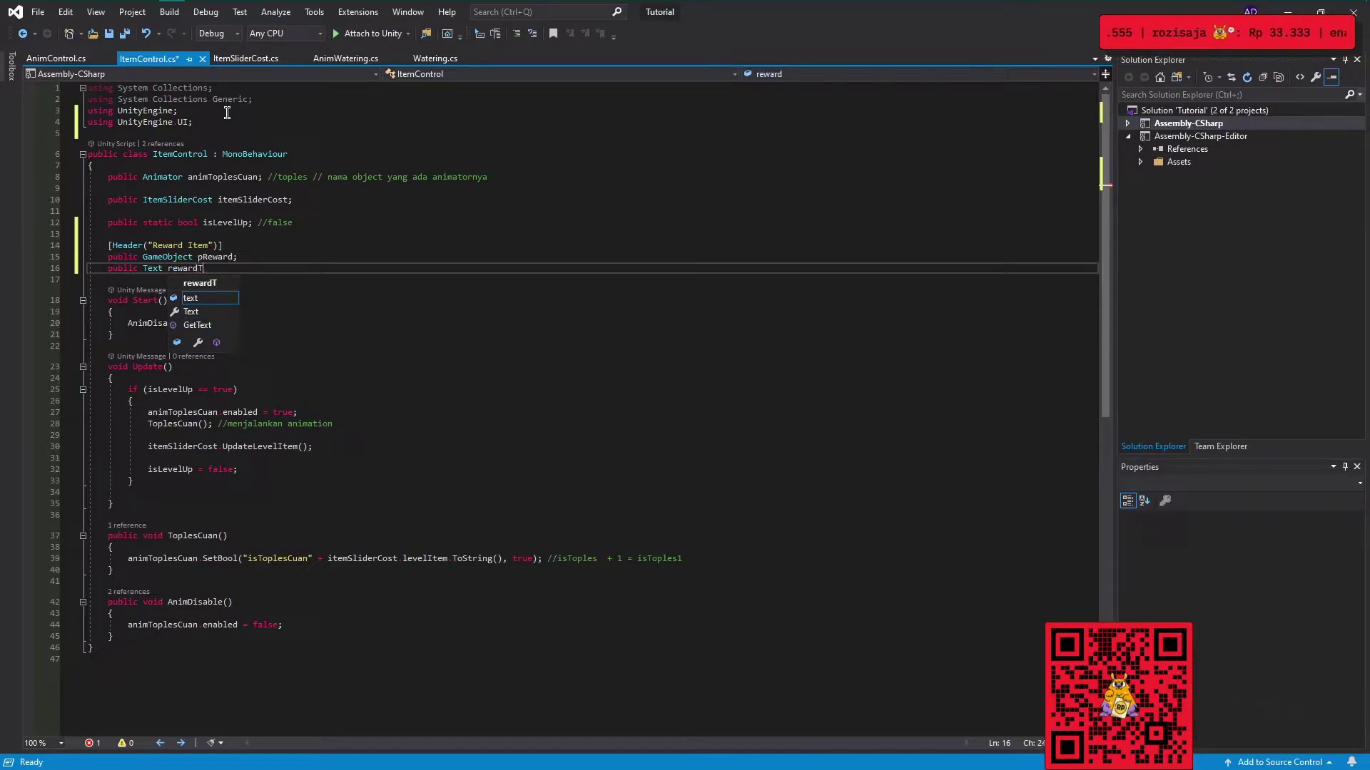
{"action": "type", "text": "ext"}
{"action": "type", "text": ";"}
{"action": "key", "text": "Return"}
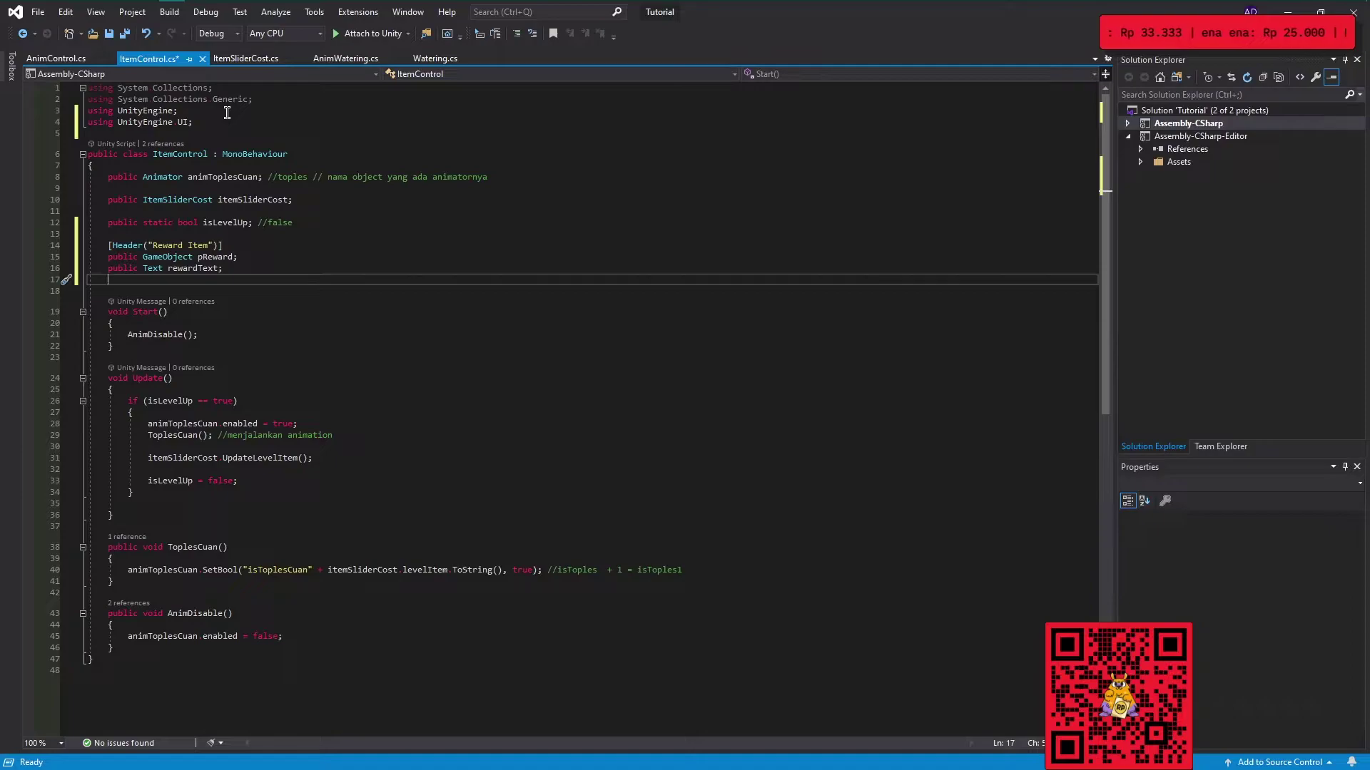
Add a public int rewardGold field and save the script.
{"action": "type", "text": "public "}
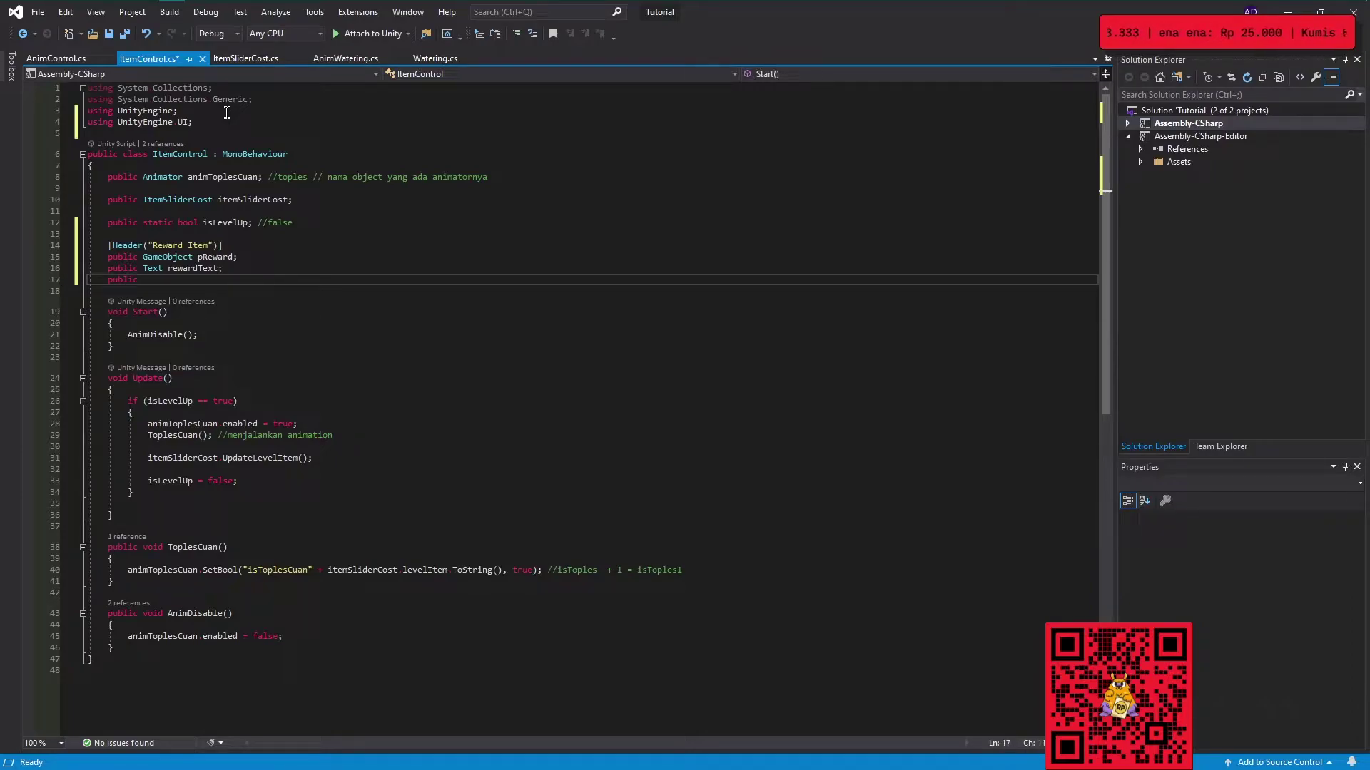
{"action": "type", "text": "int"}
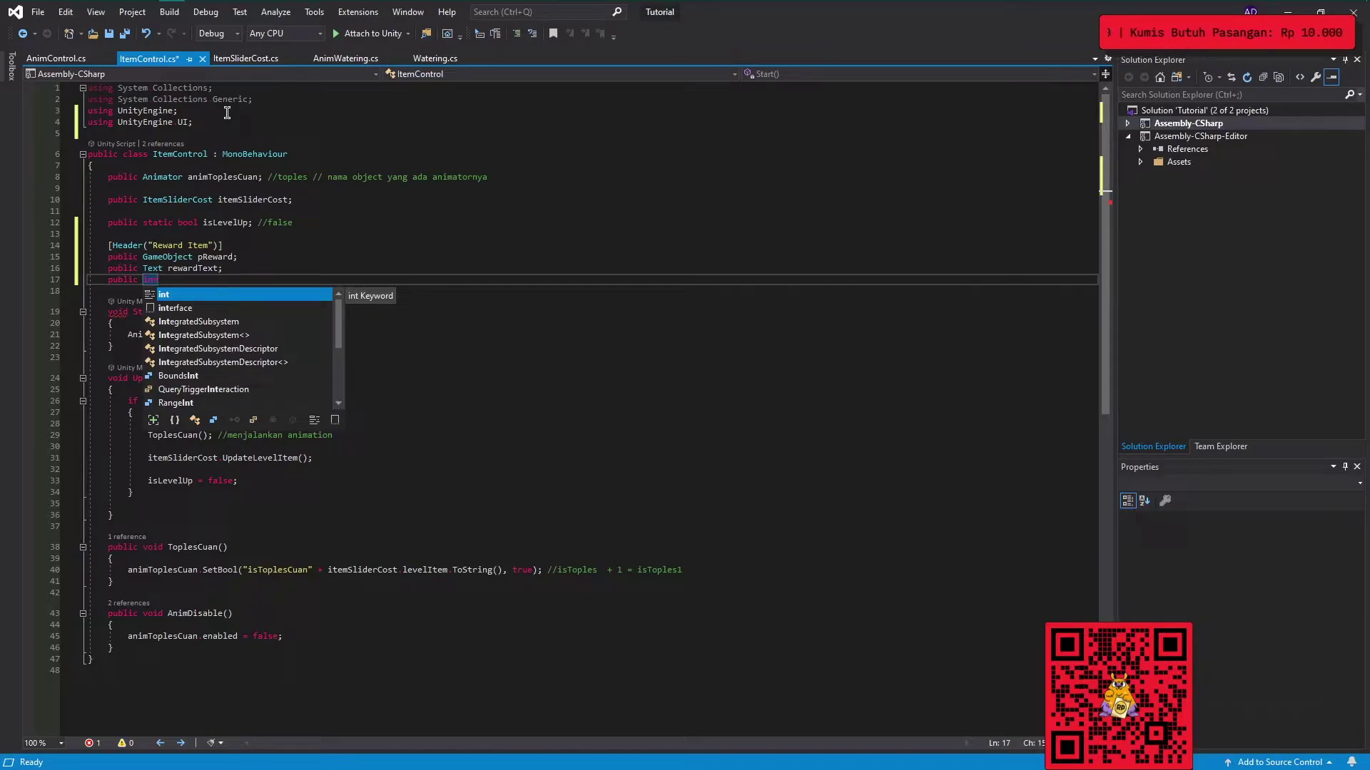
{"action": "key", "text": "BackSpace"}
{"action": "key", "text": "BackSpace"}
{"action": "key", "text": "BackSpace"}
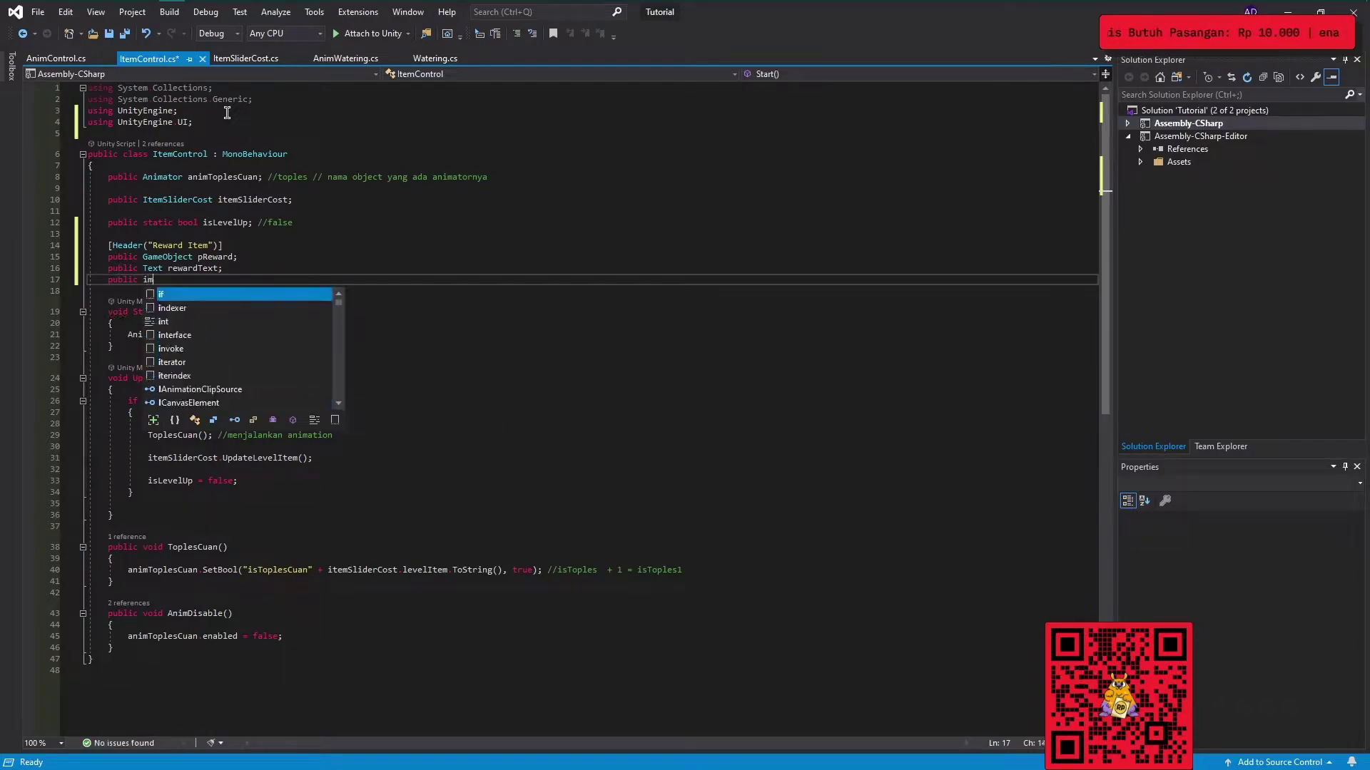
{"action": "left_click", "coordinate": [246, 259]}
{"action": "left_click", "coordinate": [196, 282]}
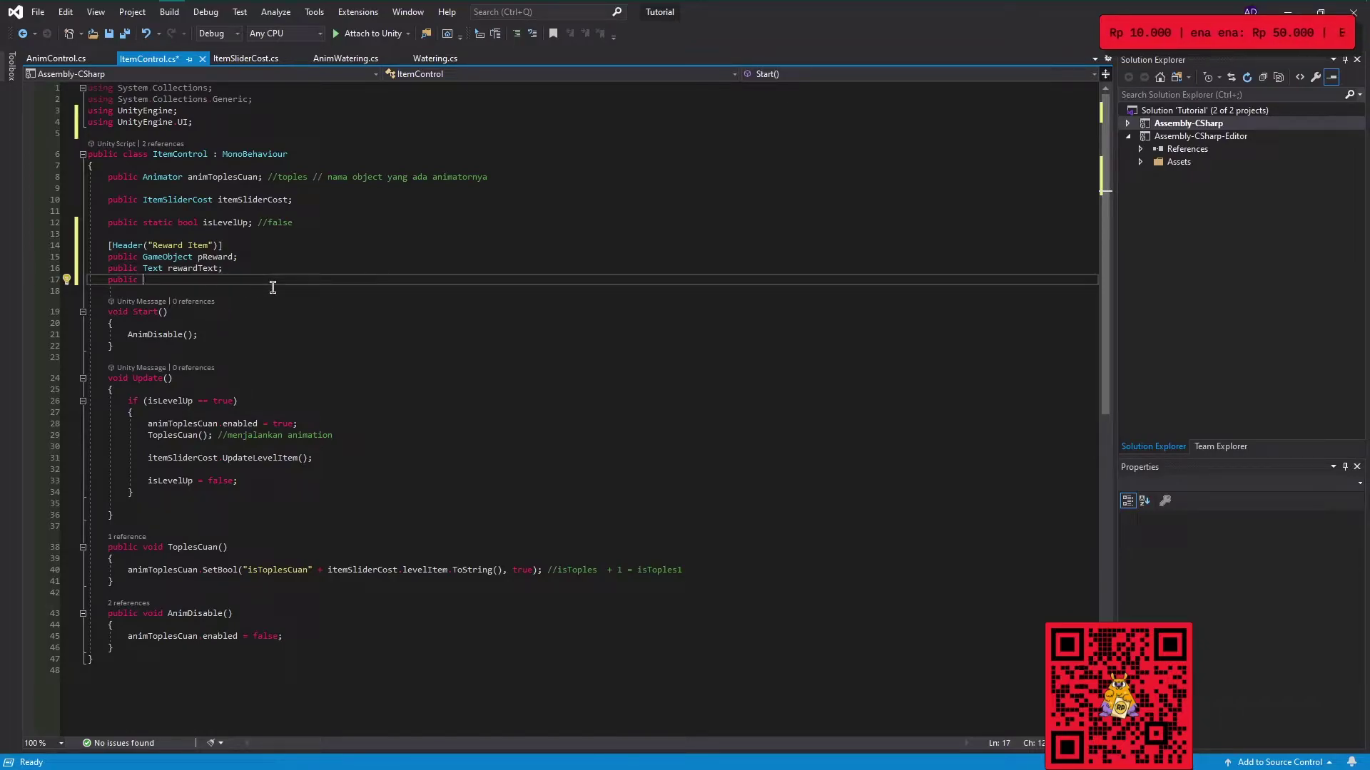
{"action": "type", "text": "int"}
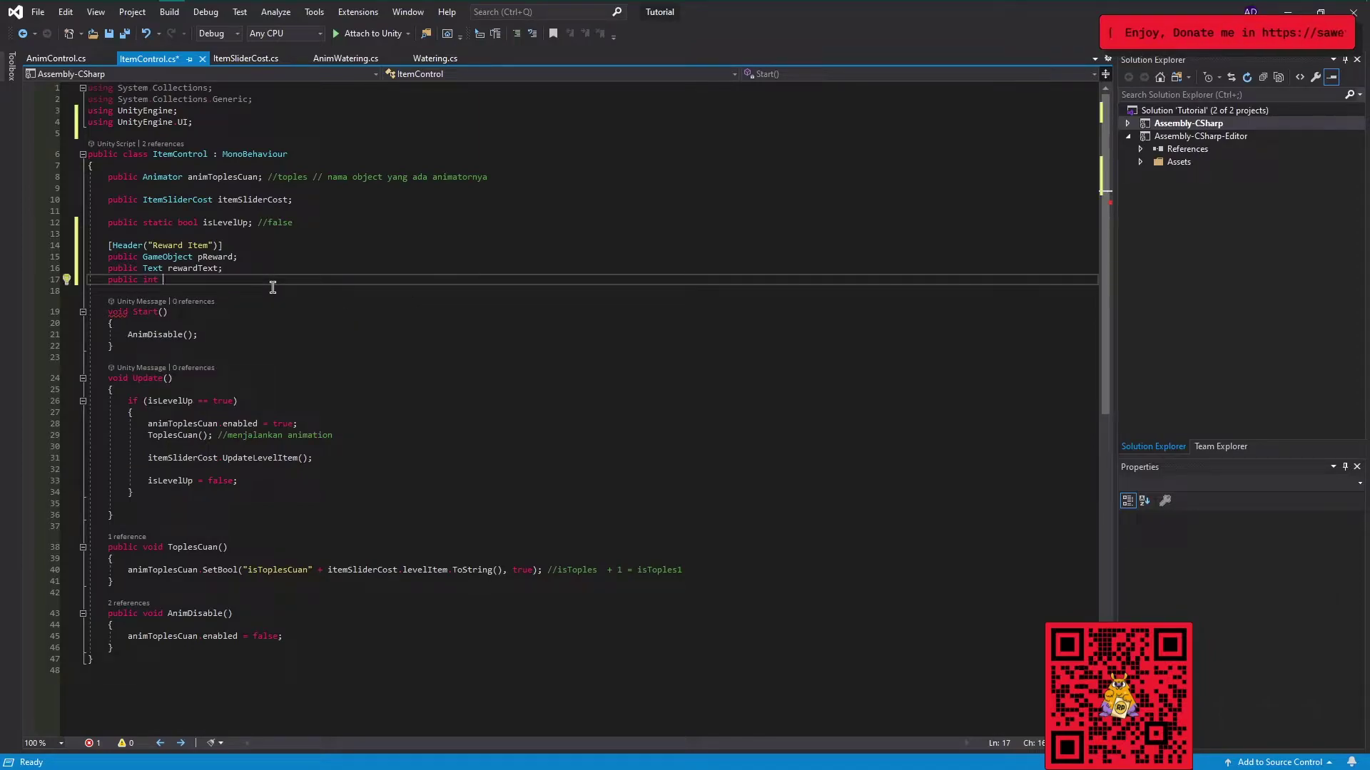
{"action": "type", "text": "rewardGold"}
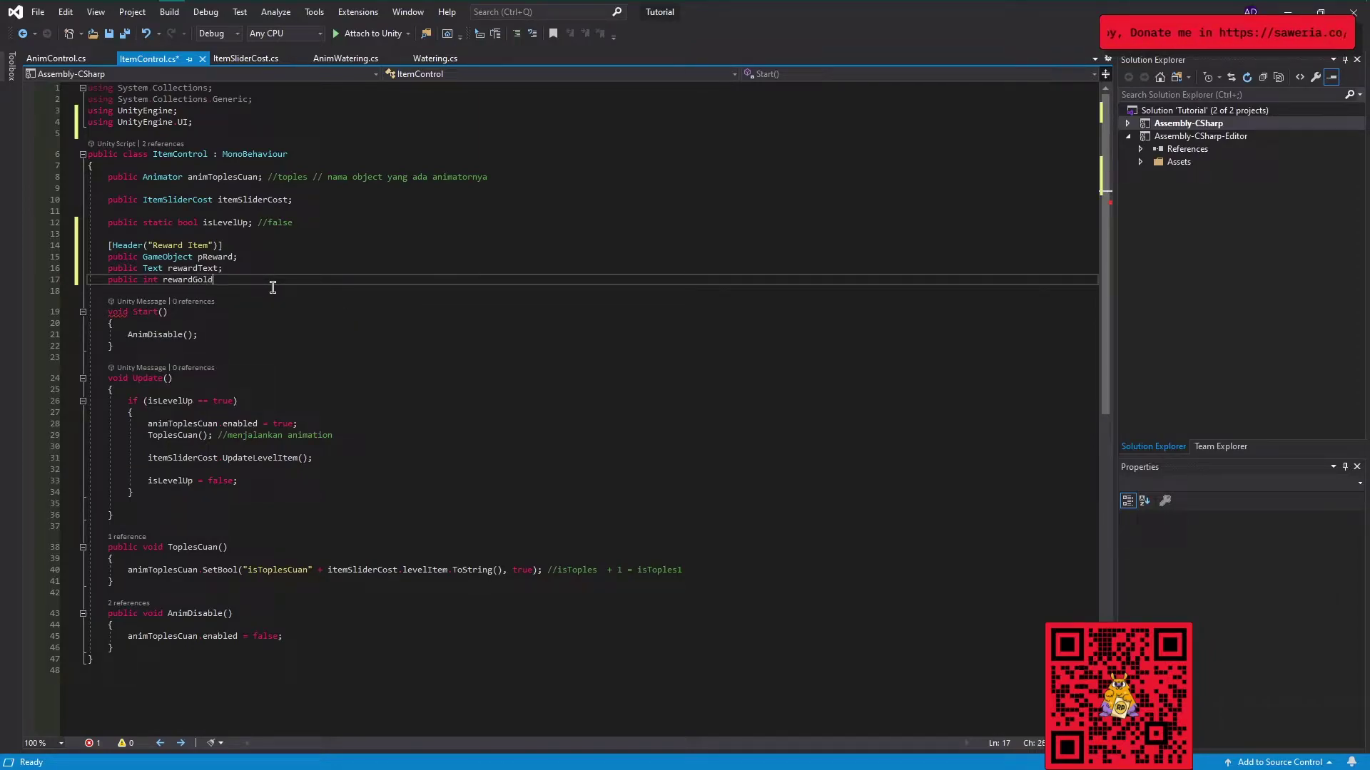
{"action": "type", "text": ";"}
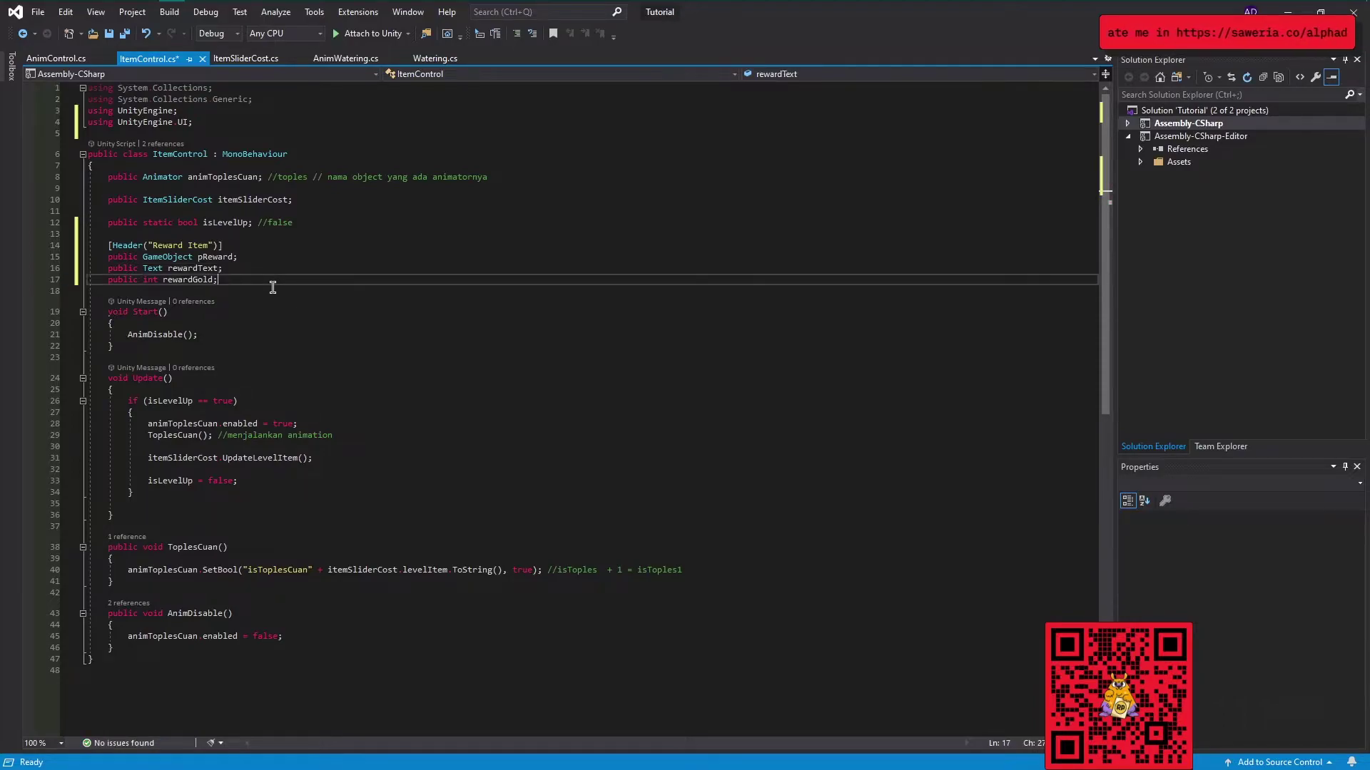
{"action": "key", "text": "Up"}
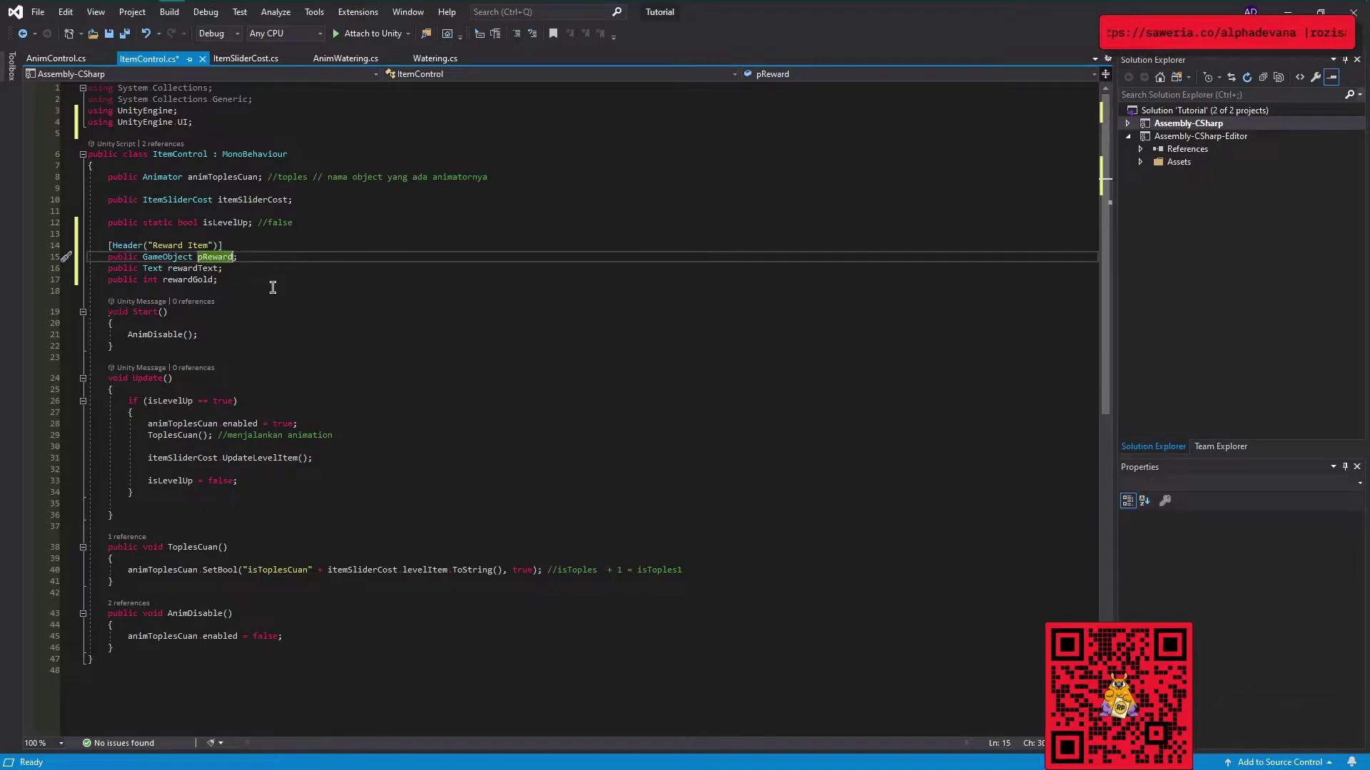
{"action": "key", "text": "Down"}
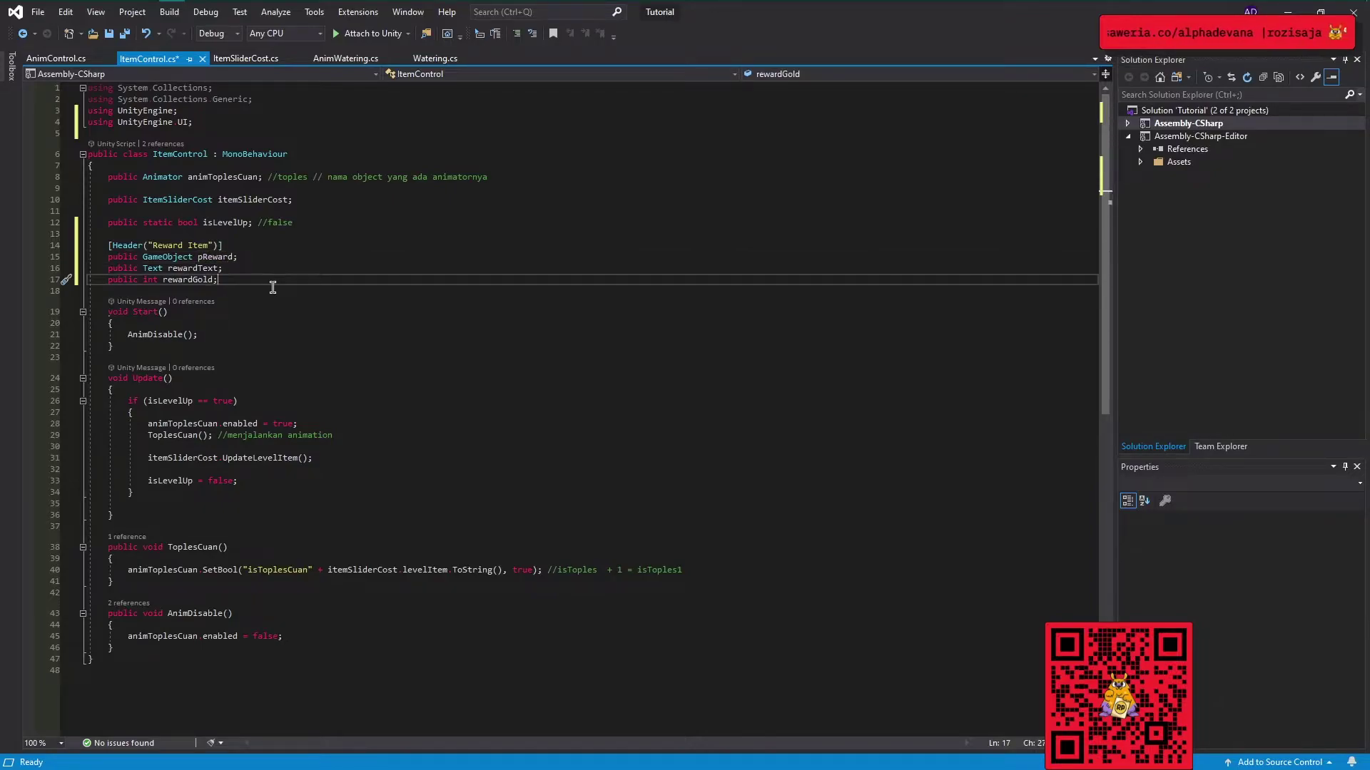
{"action": "key", "text": "ctrl+s"}
Add an empty public void PanelReward() method below AnimDisable.
{"action": "key", "text": "Down"}
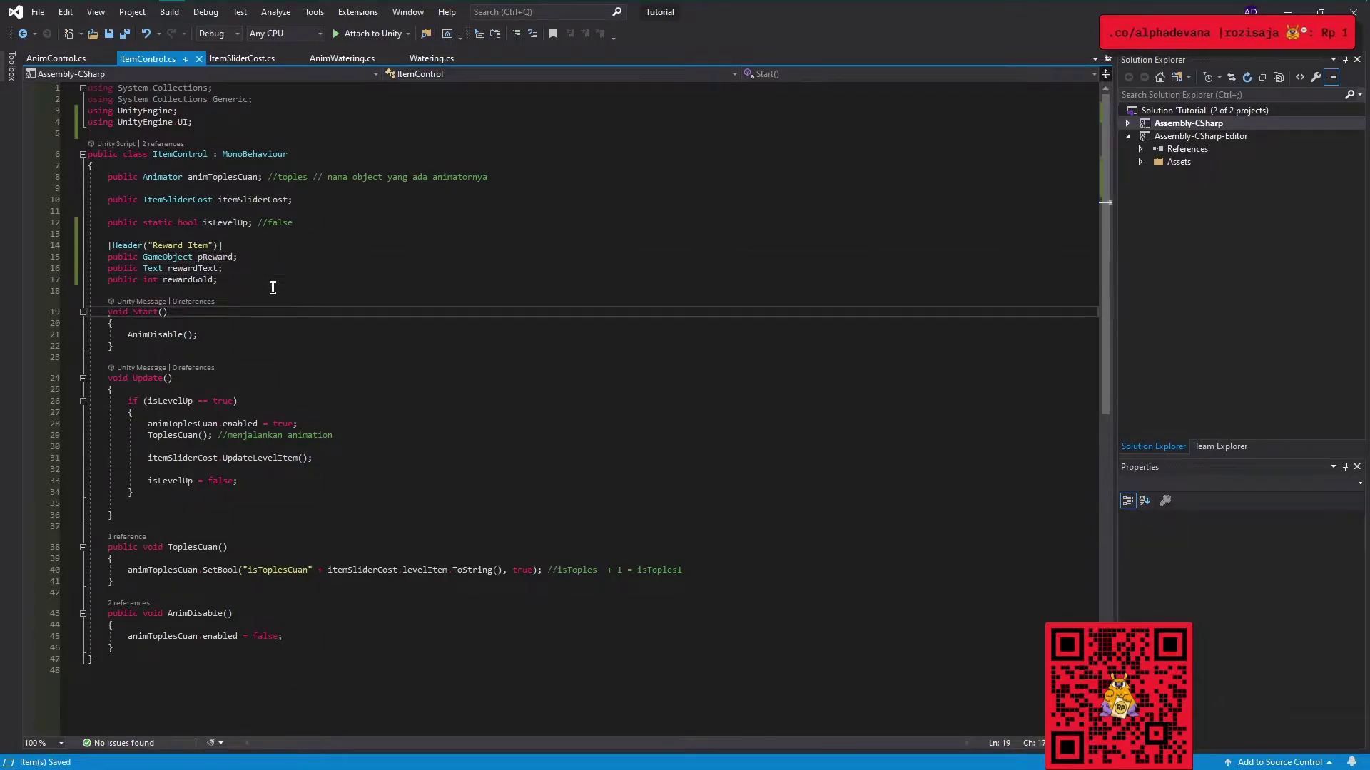
{"action": "key", "text": "Down"}
{"action": "key", "text": "Down"}
{"action": "key", "text": "Down"}
{"action": "key", "text": "Down"}
{"action": "key", "text": "Down"}
{"action": "key", "text": "Down"}
{"action": "key", "text": "Down"}
{"action": "key", "text": "Return"}
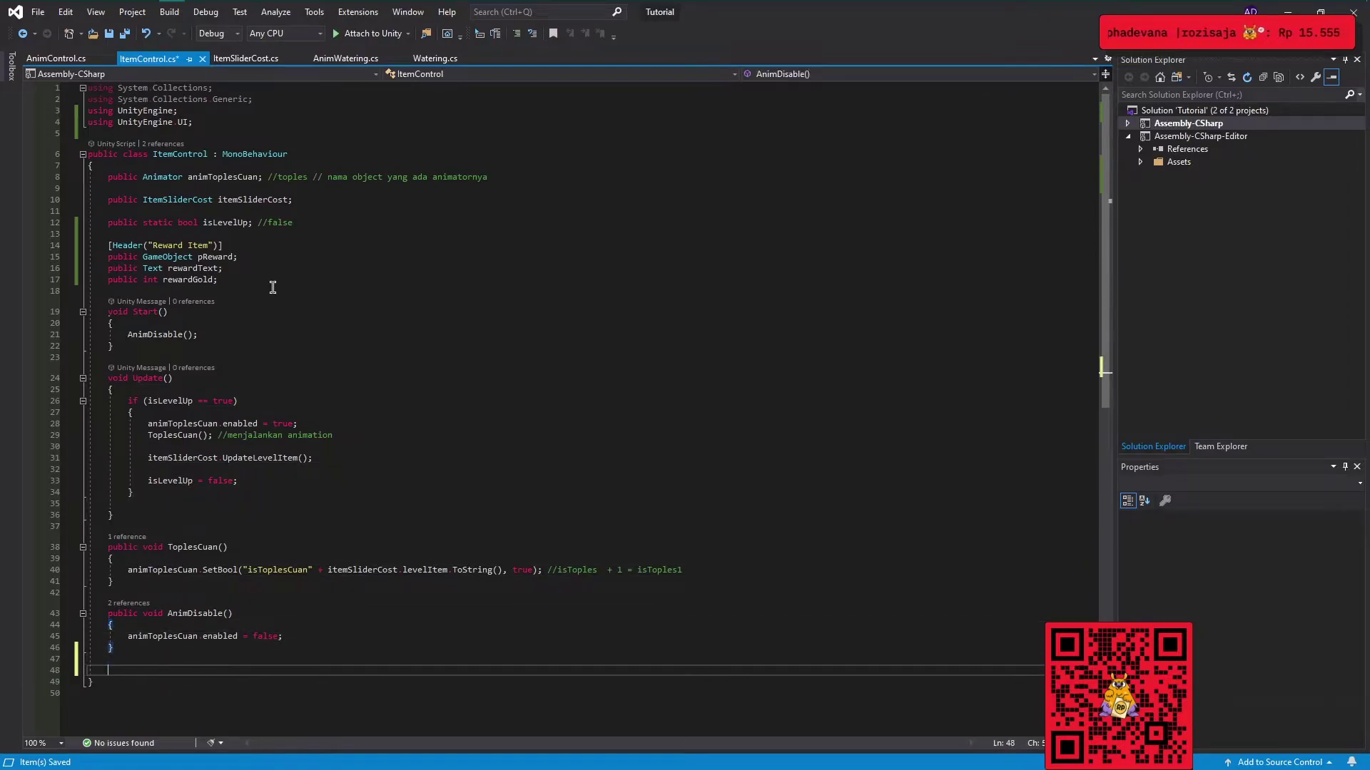
{"action": "key", "text": "Return"}
{"action": "type", "text": "public vo"}
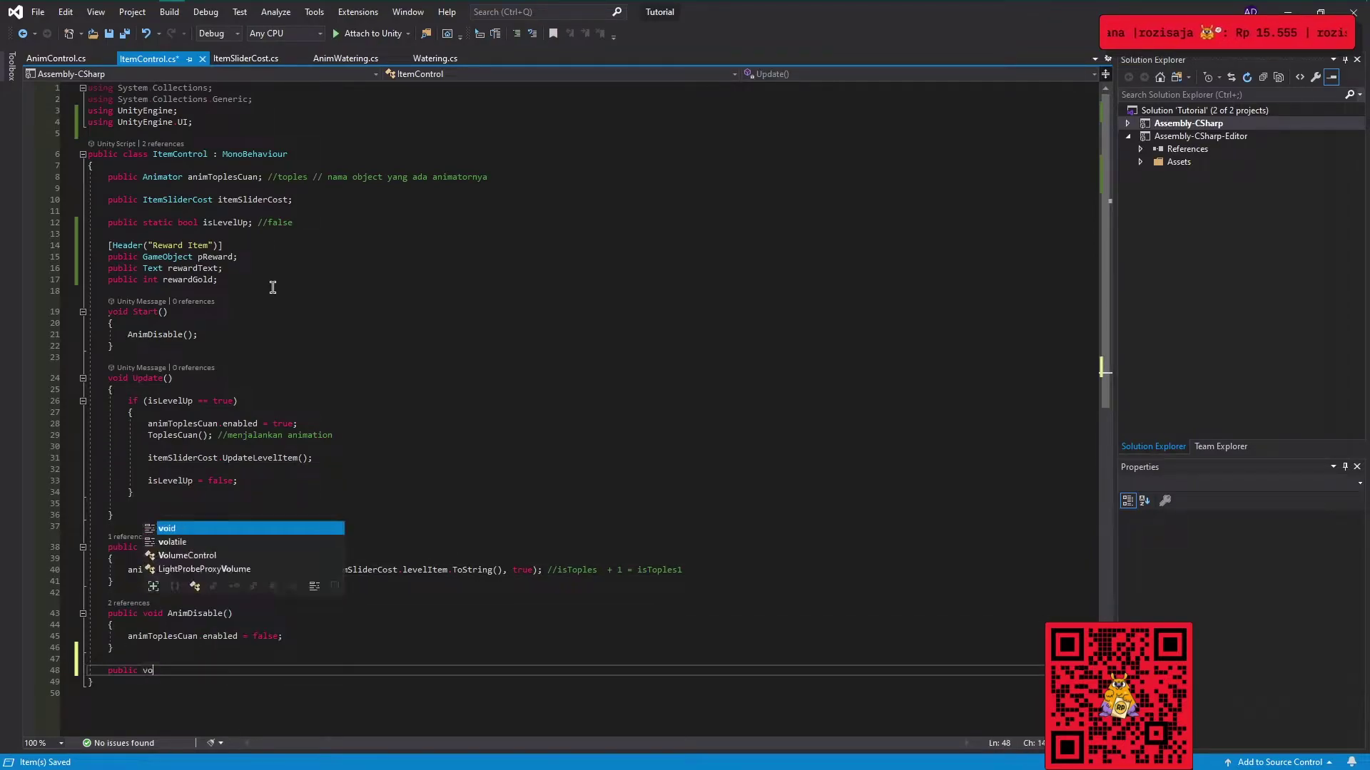
{"action": "type", "text": "id "}
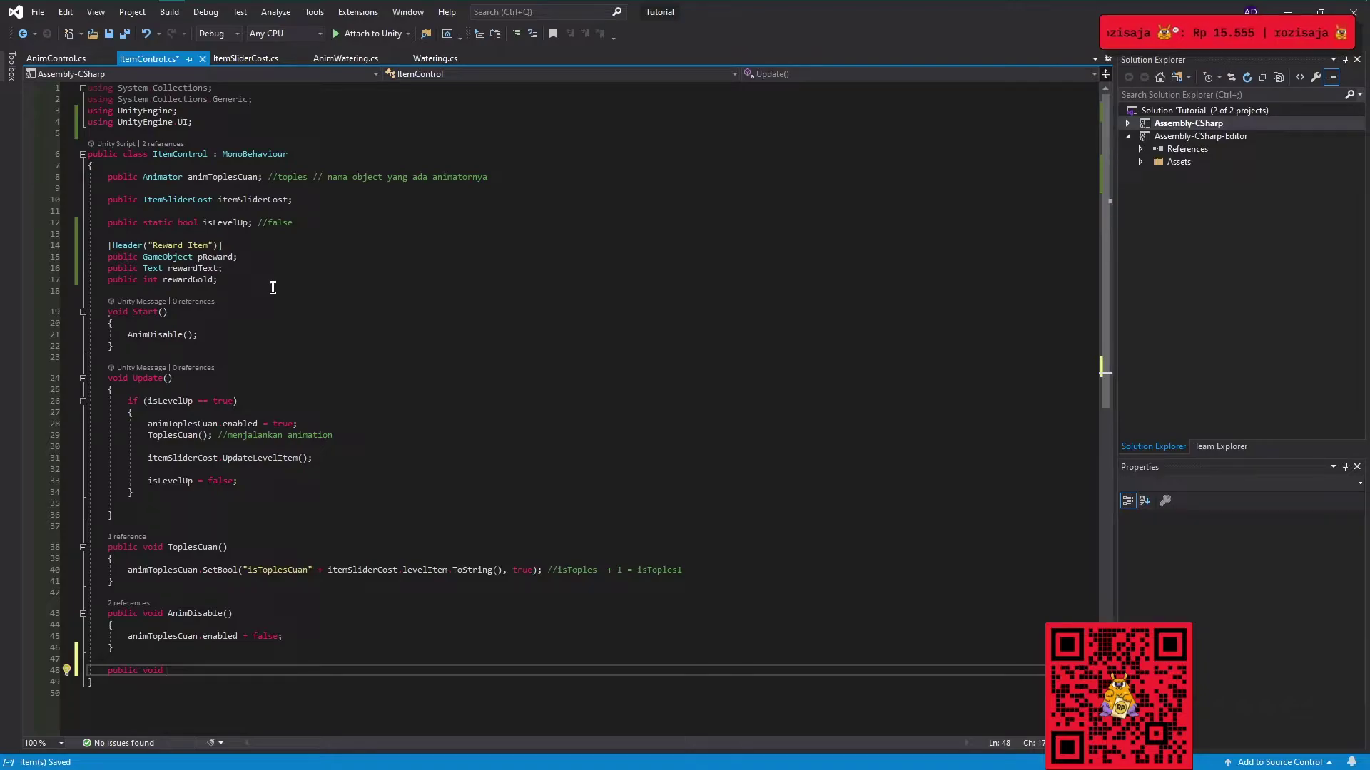
{"action": "type", "text": "Panel"}
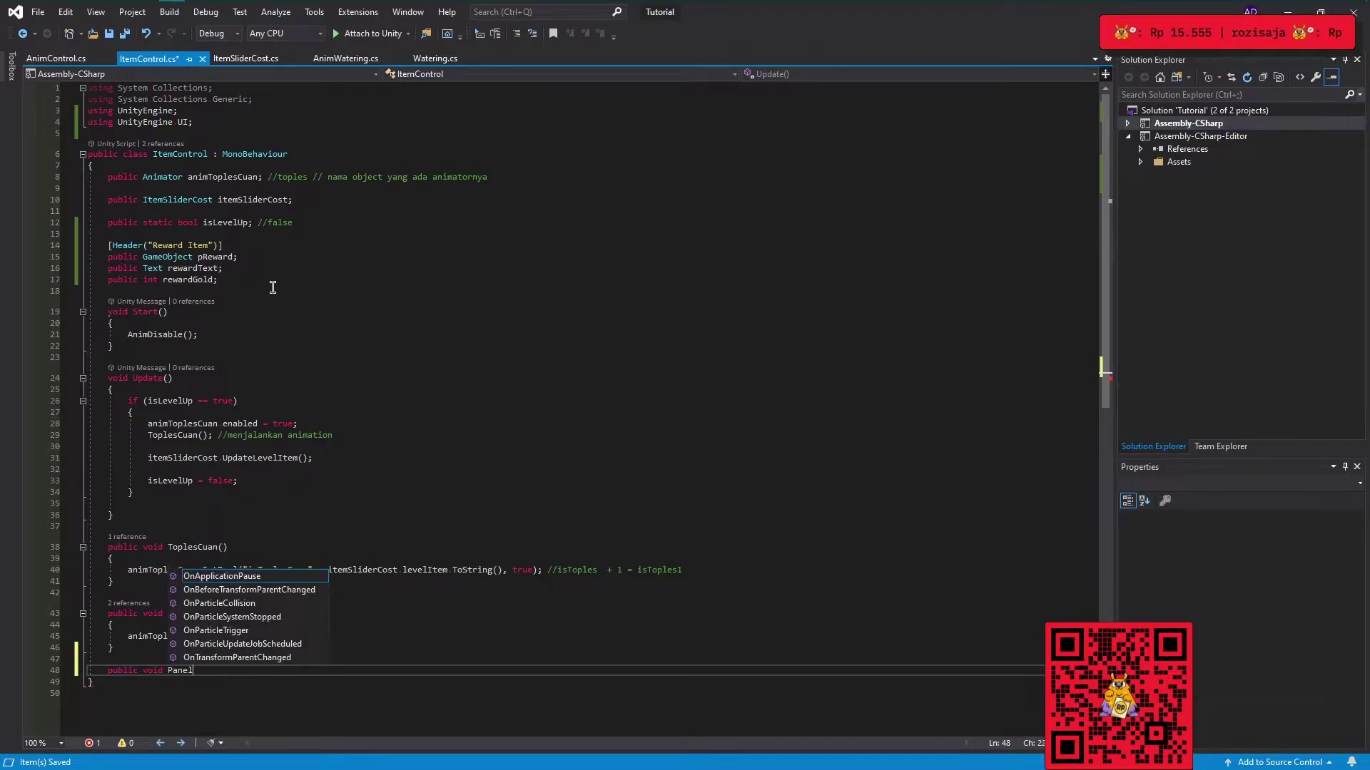
{"action": "type", "text": "Reward("}
{"action": "key", "text": "Return"}
{"action": "type", "text": "{"}
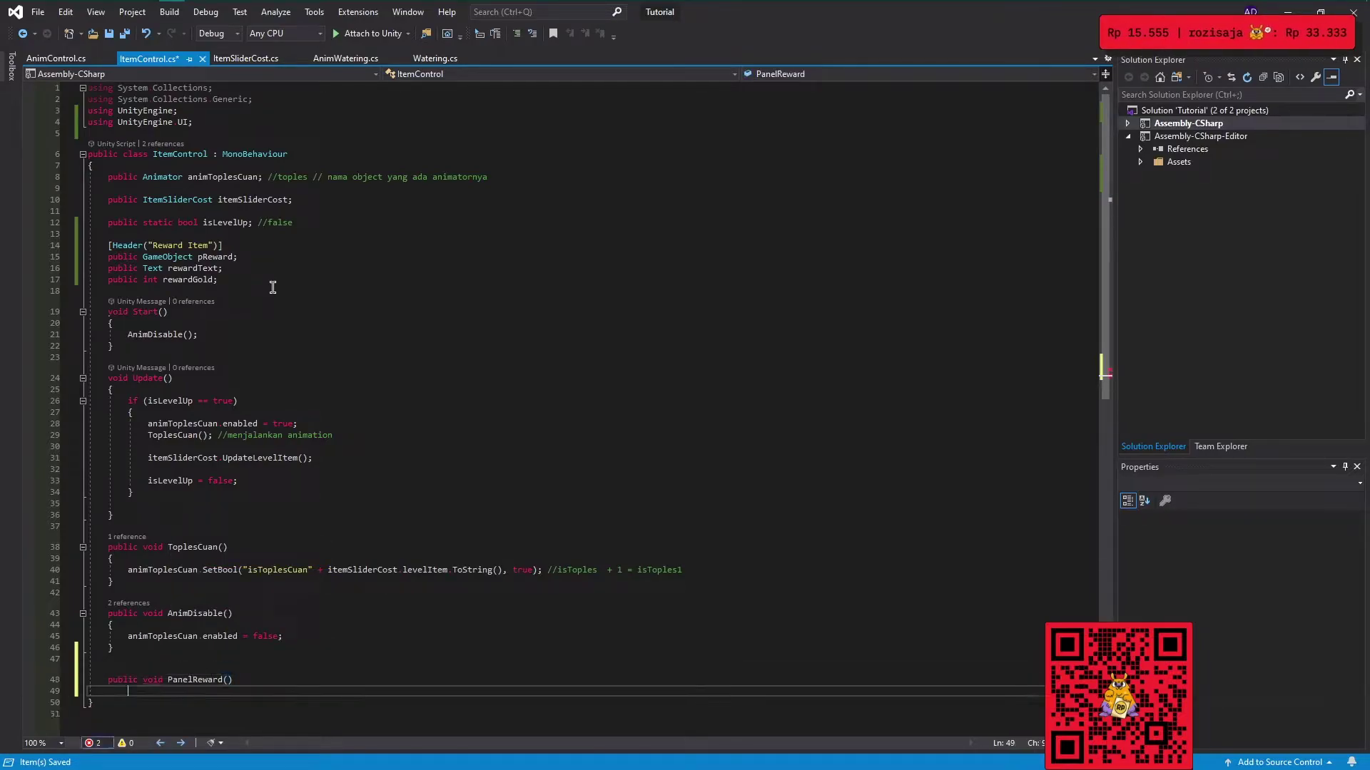
{"action": "key", "text": "Return"}
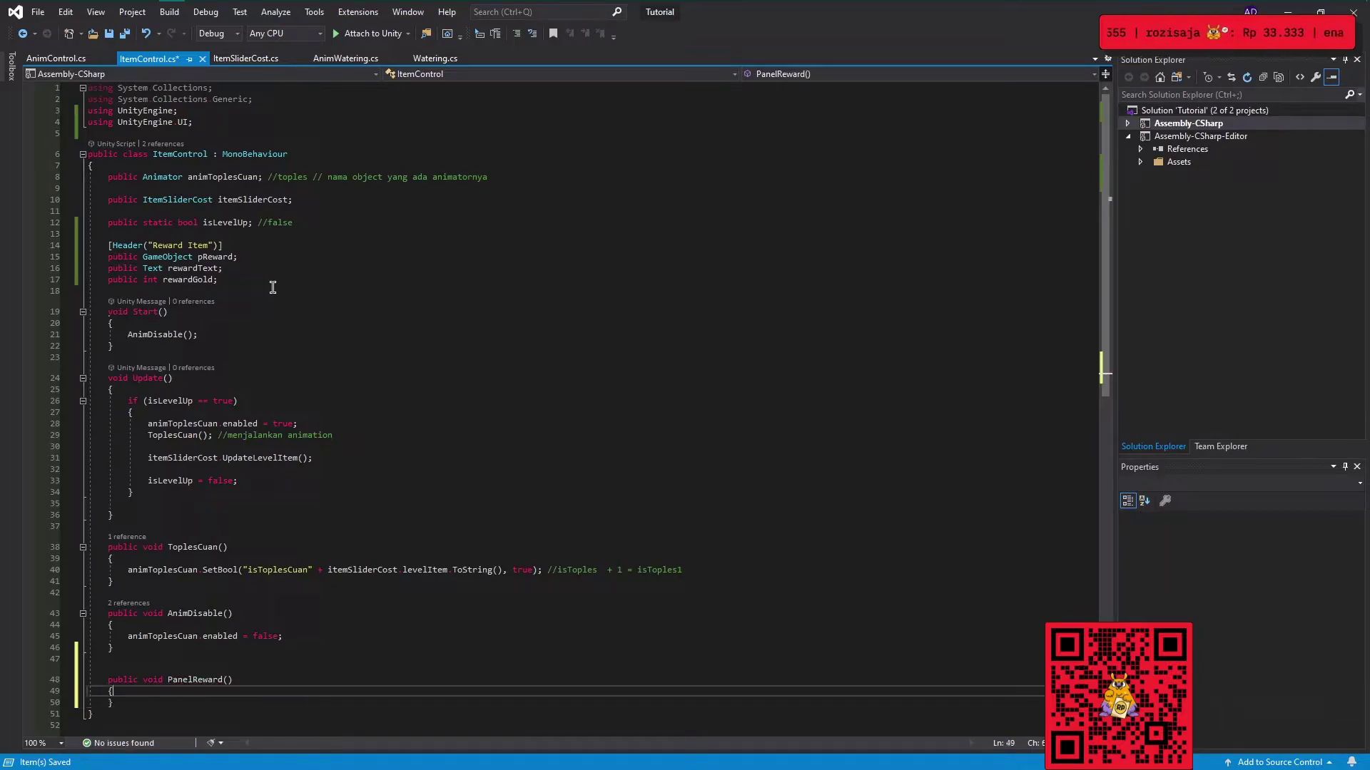
Make PanelReward activate the reward panel with pReward.SetActive(true).
{"action": "type", "text": "pr"}
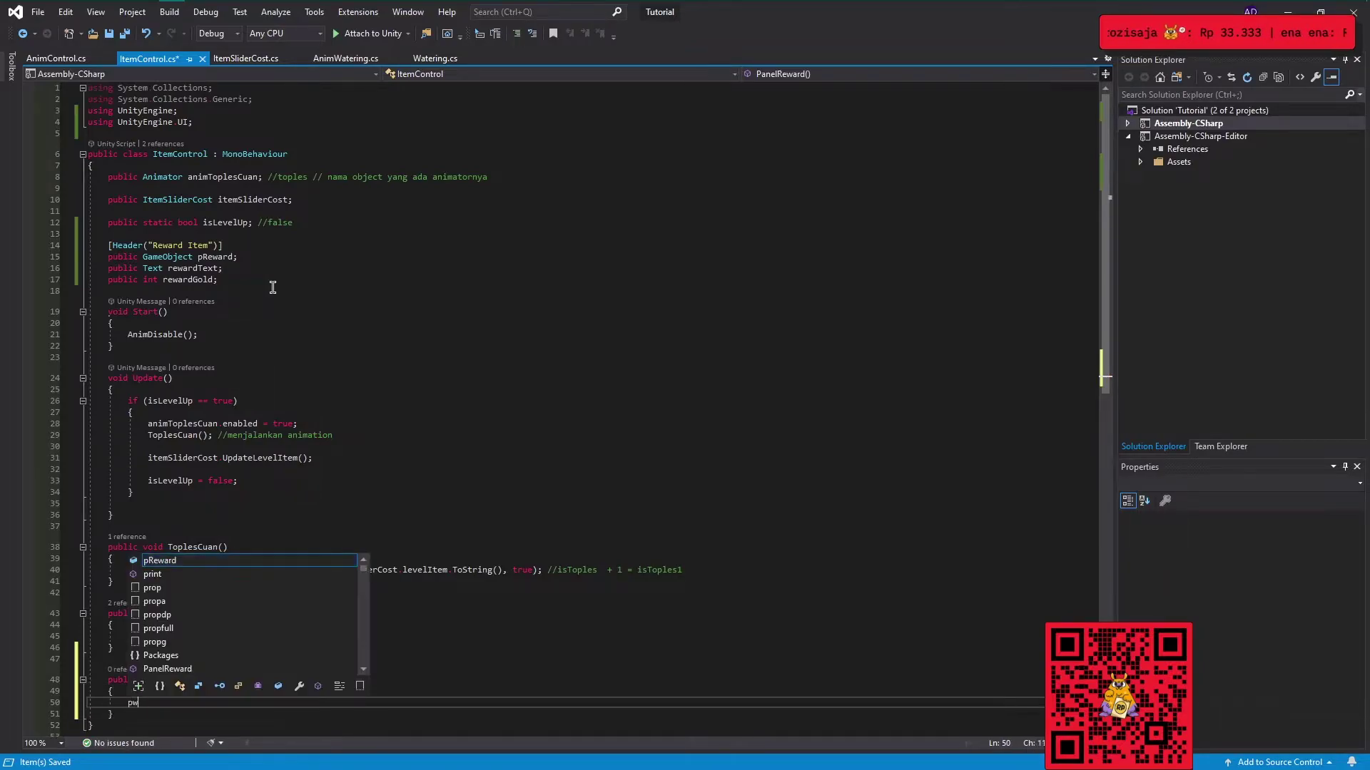
{"action": "type", "text": "war"}
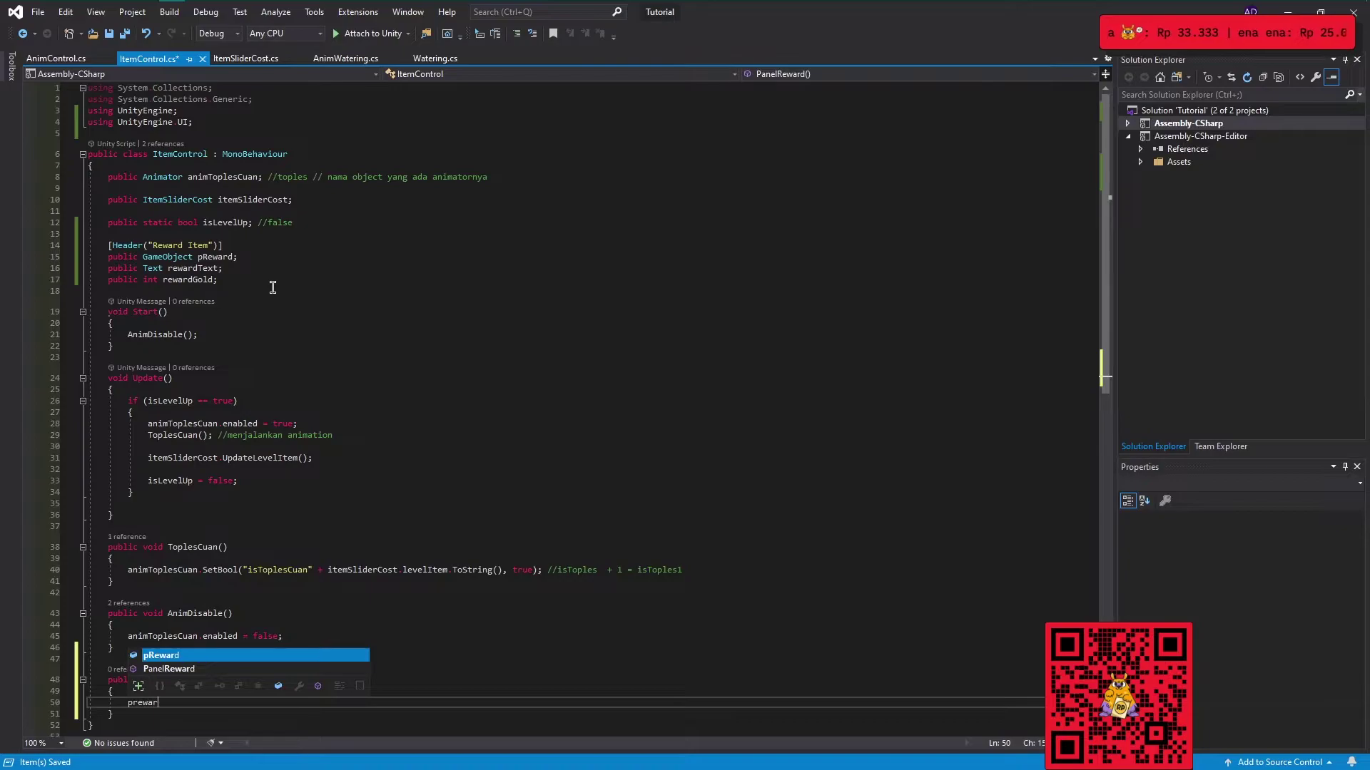
{"action": "key", "text": "Tab"}
{"action": "type", "text": "."}
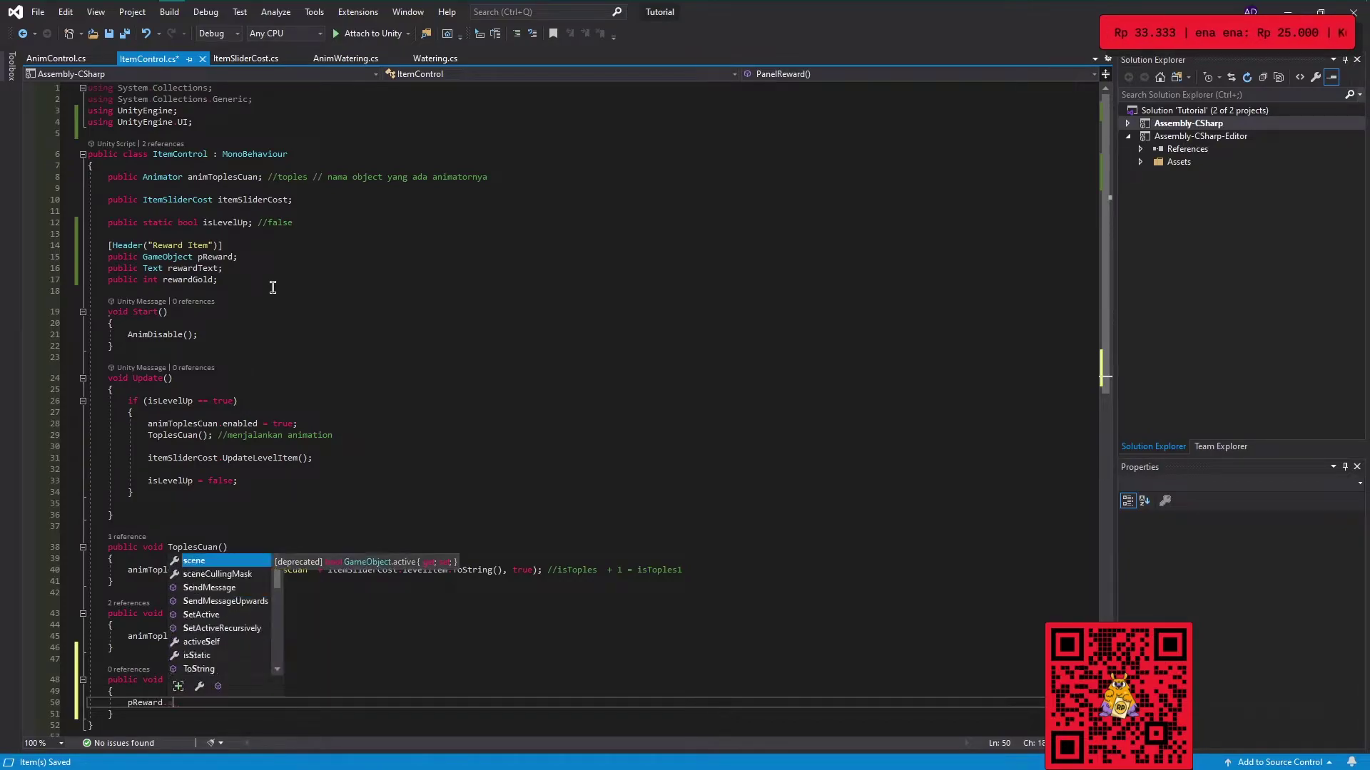
{"action": "type", "text": "setact"}
{"action": "key", "text": "Tab"}
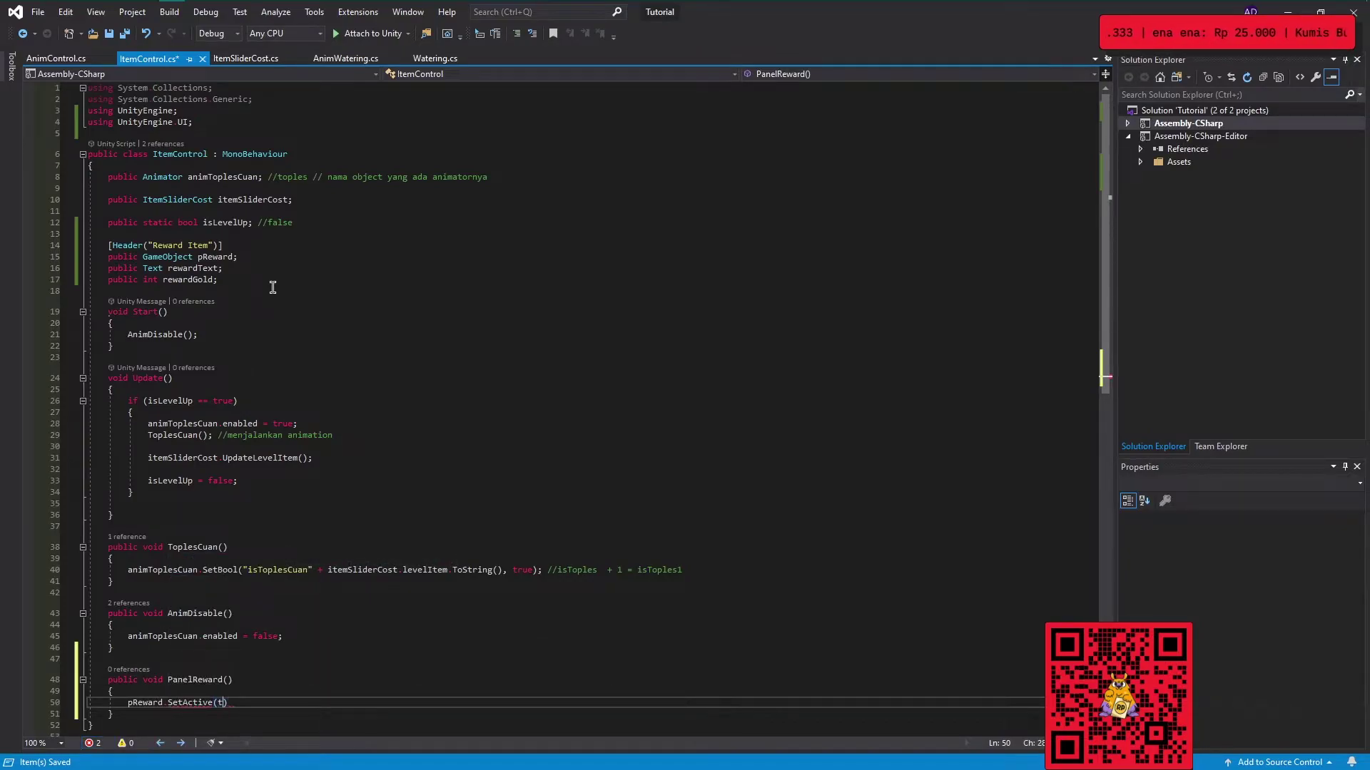
{"action": "type", "text": "(true);"}
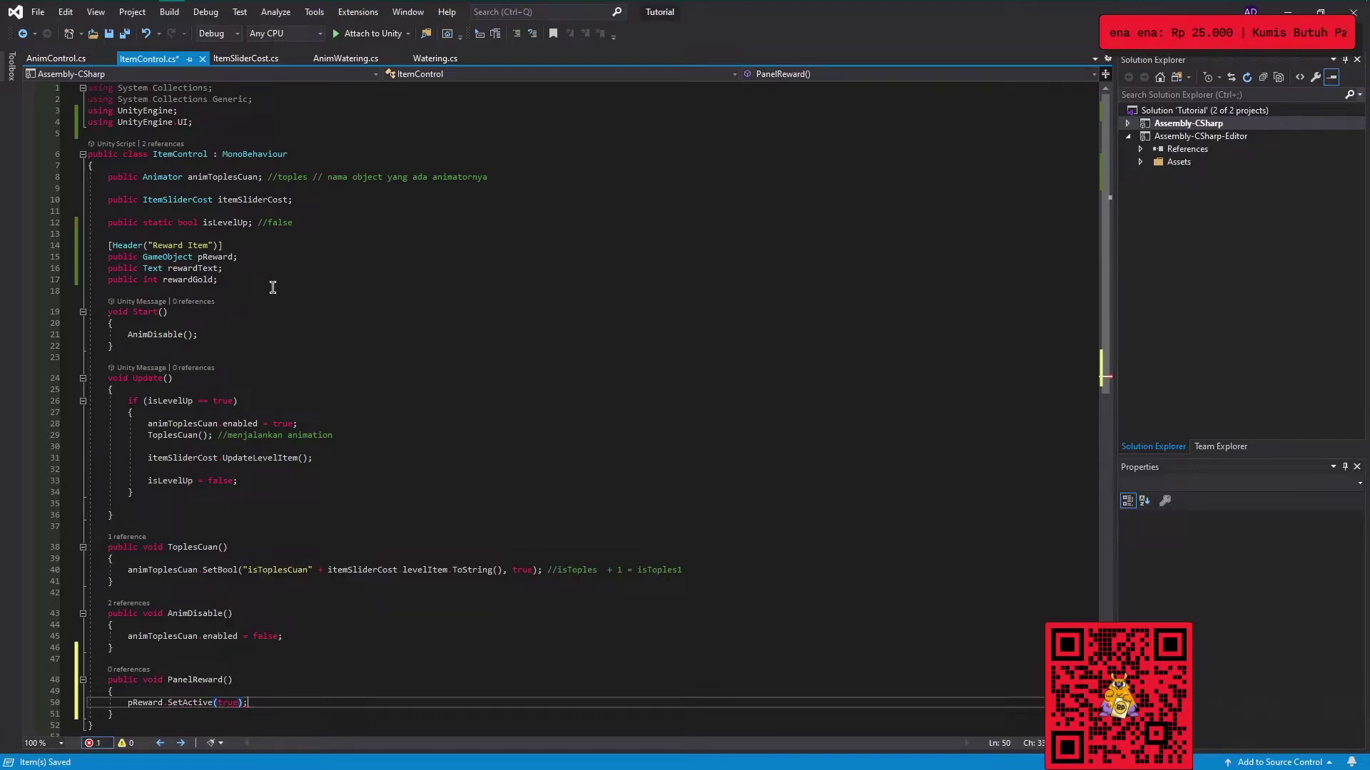
{"action": "scroll", "coordinate": [285, 328], "scroll_direction": "down", "scroll_amount": 2}
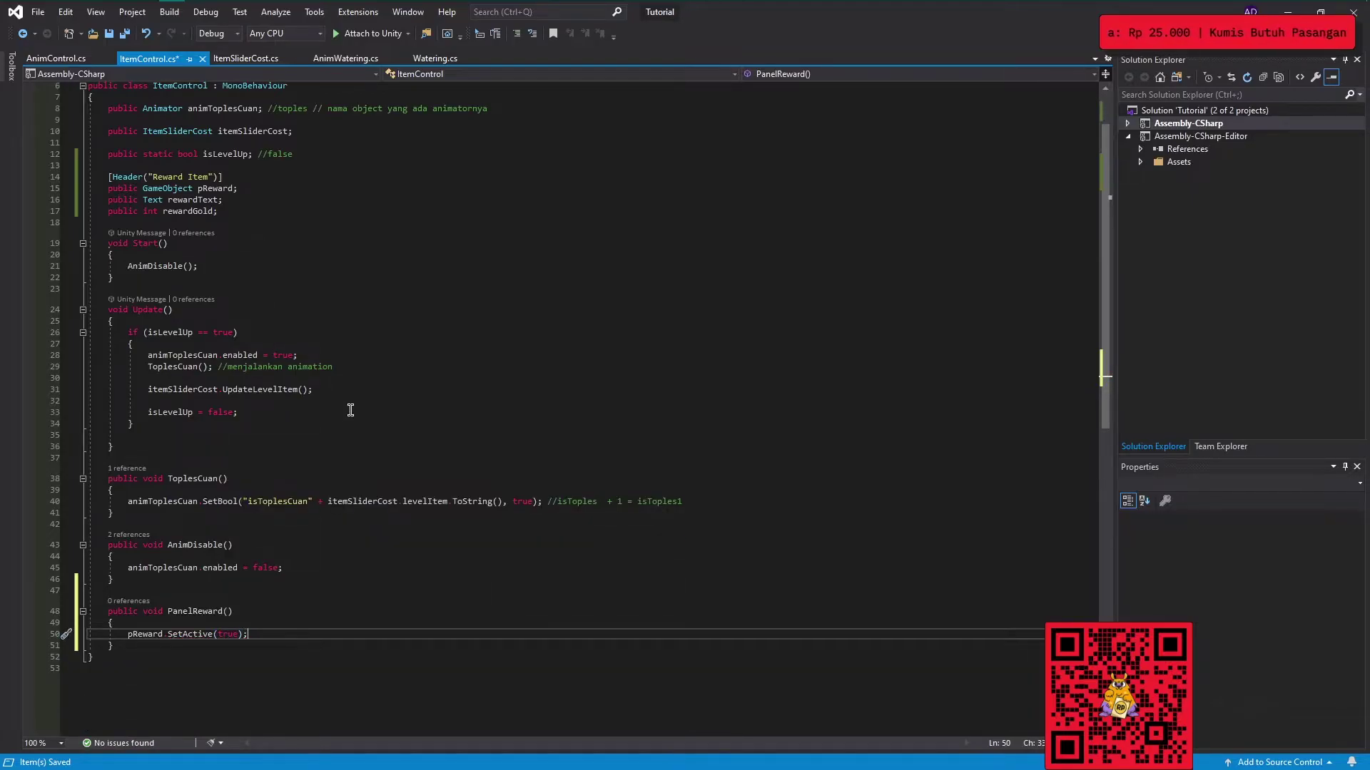
Set rewardText.text to rewardGold.ToString() with an int-to-string comment, then leave space after the method.
{"action": "key", "text": "Return"}
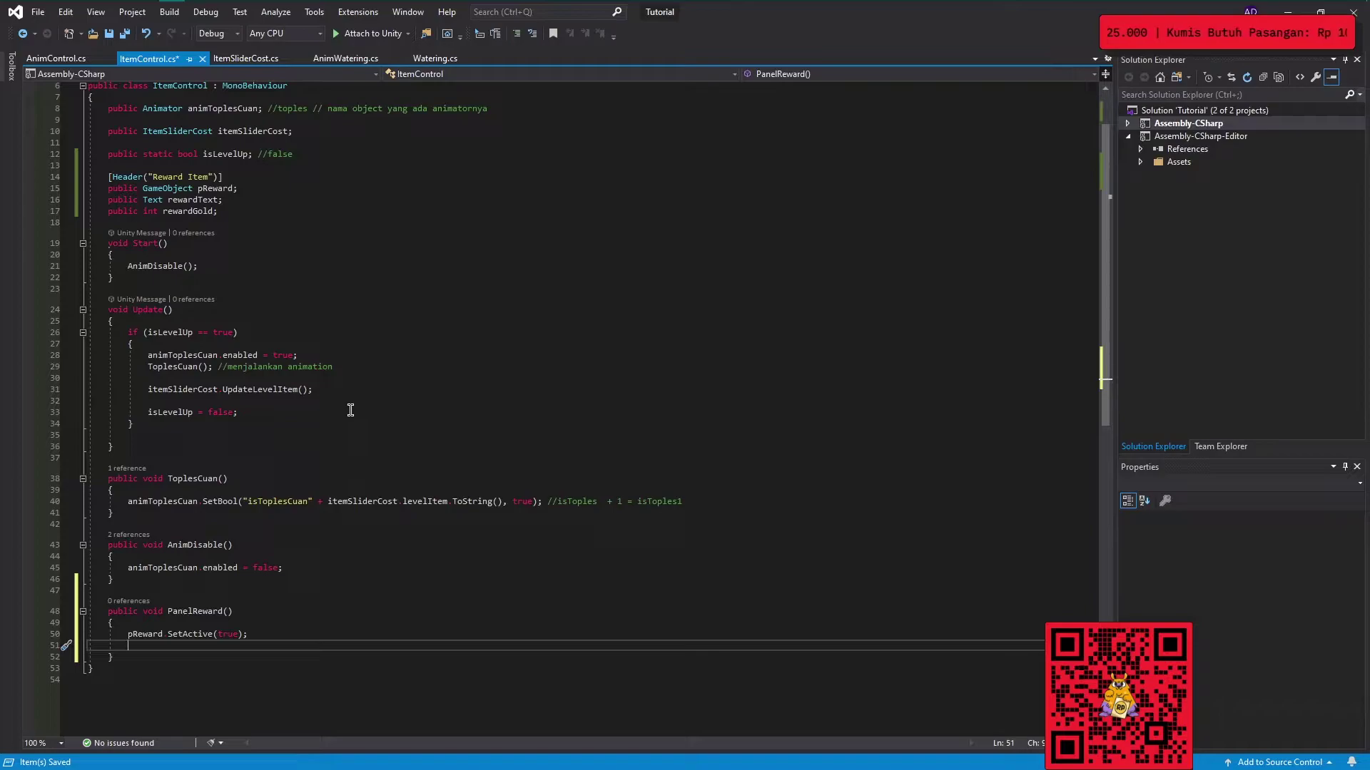
{"action": "type", "text": "rewardText.te"}
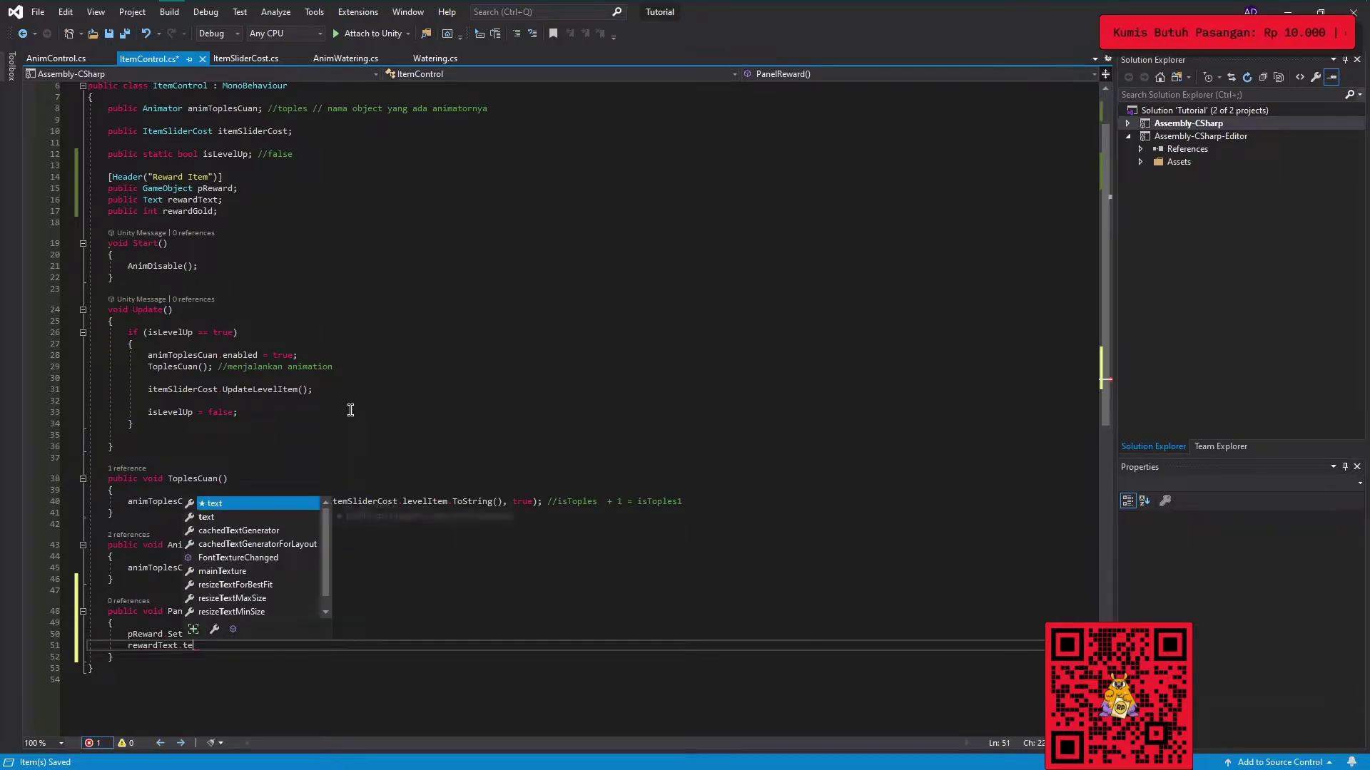
{"action": "key", "text": "Tab"}
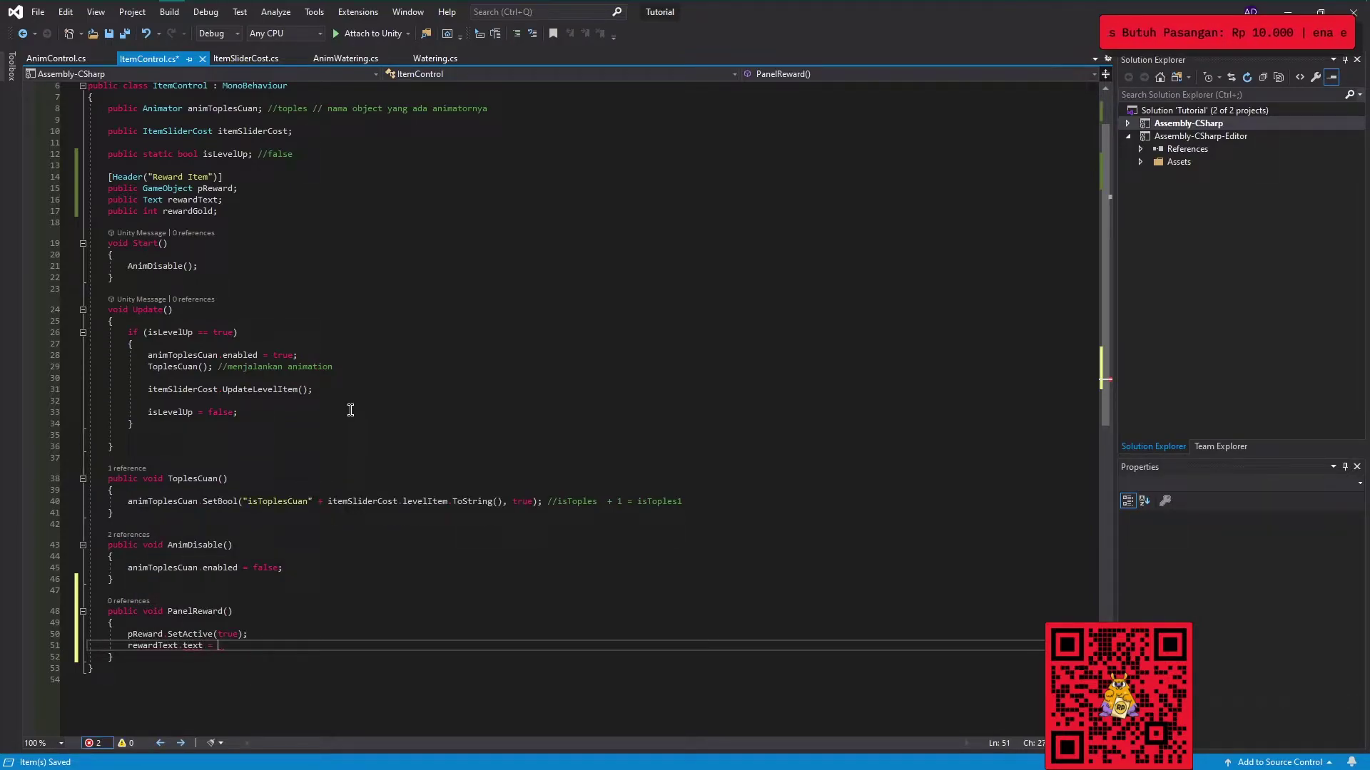
{"action": "type", "text": "rewa"}
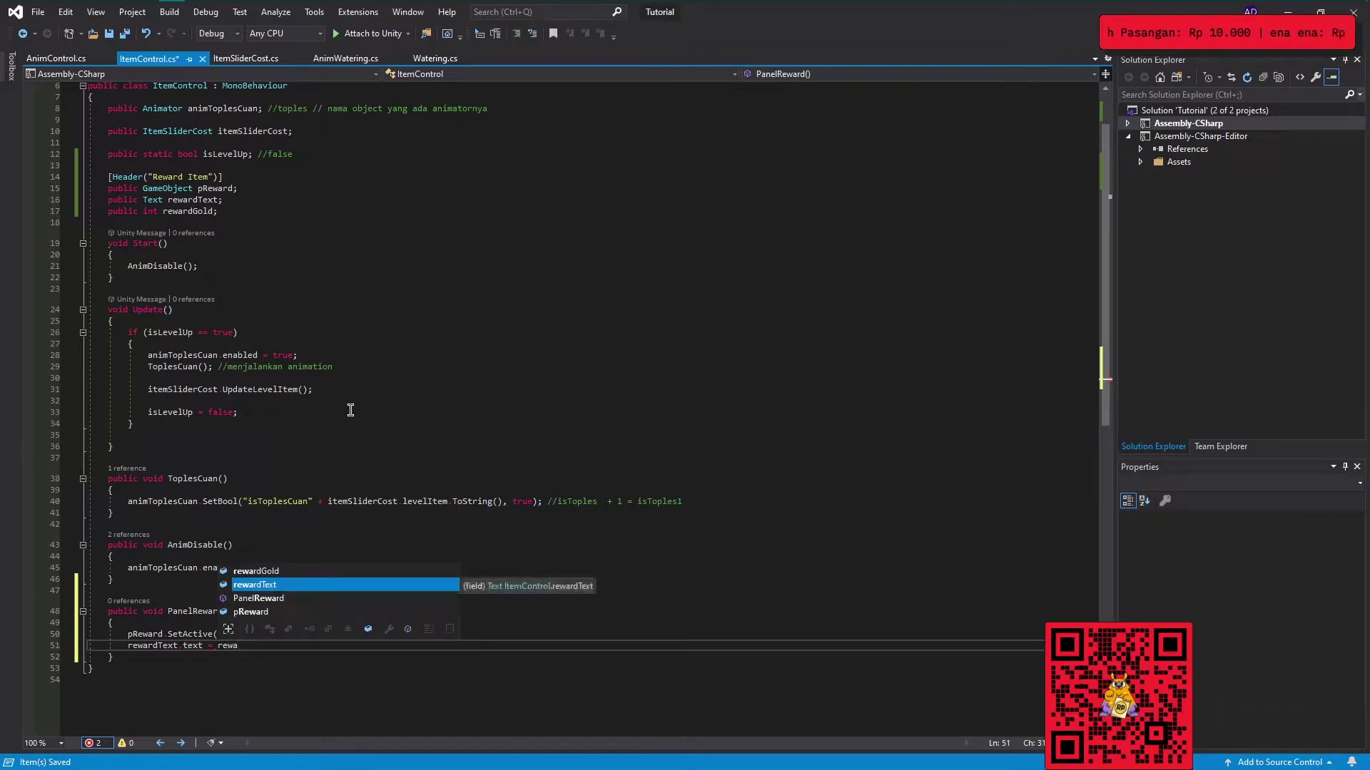
{"action": "key", "text": "Up"}
{"action": "key", "text": "Tab"}
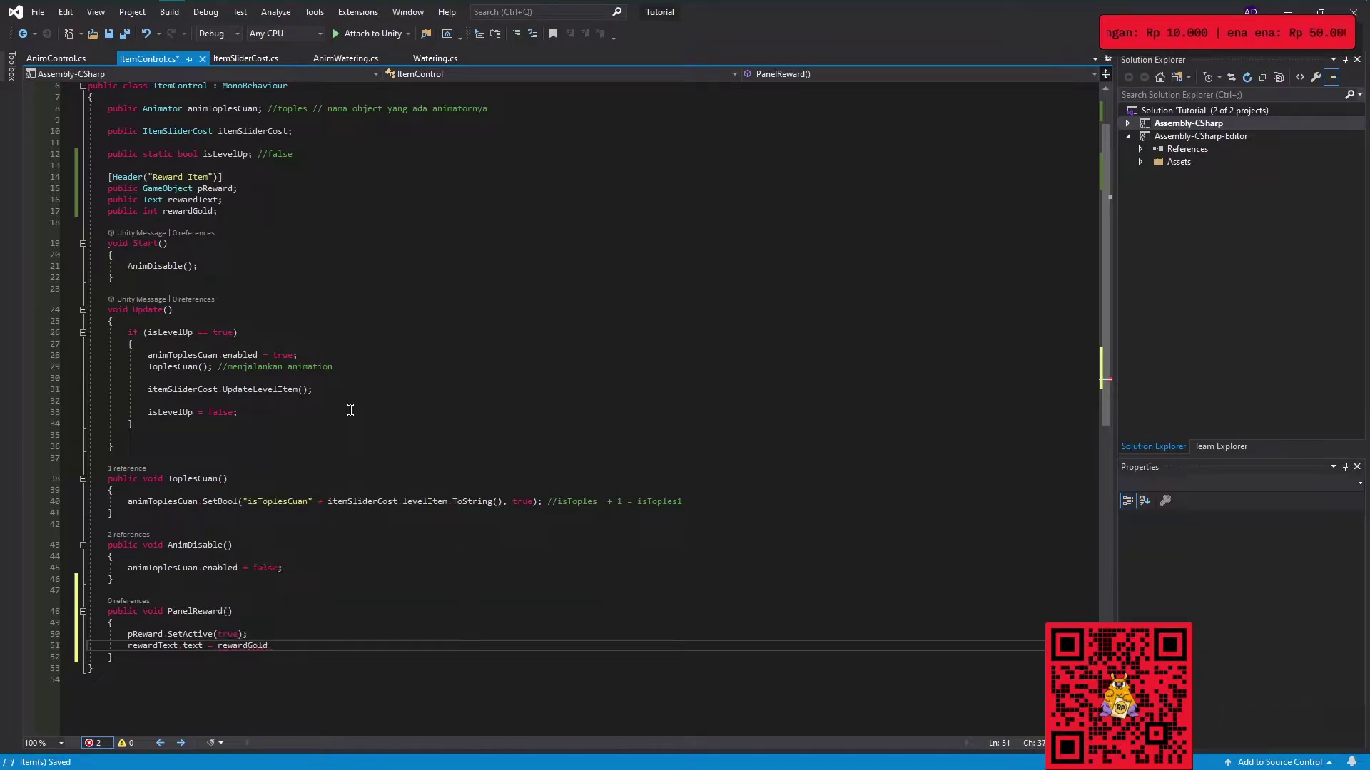
{"action": "type", "text": ".t"}
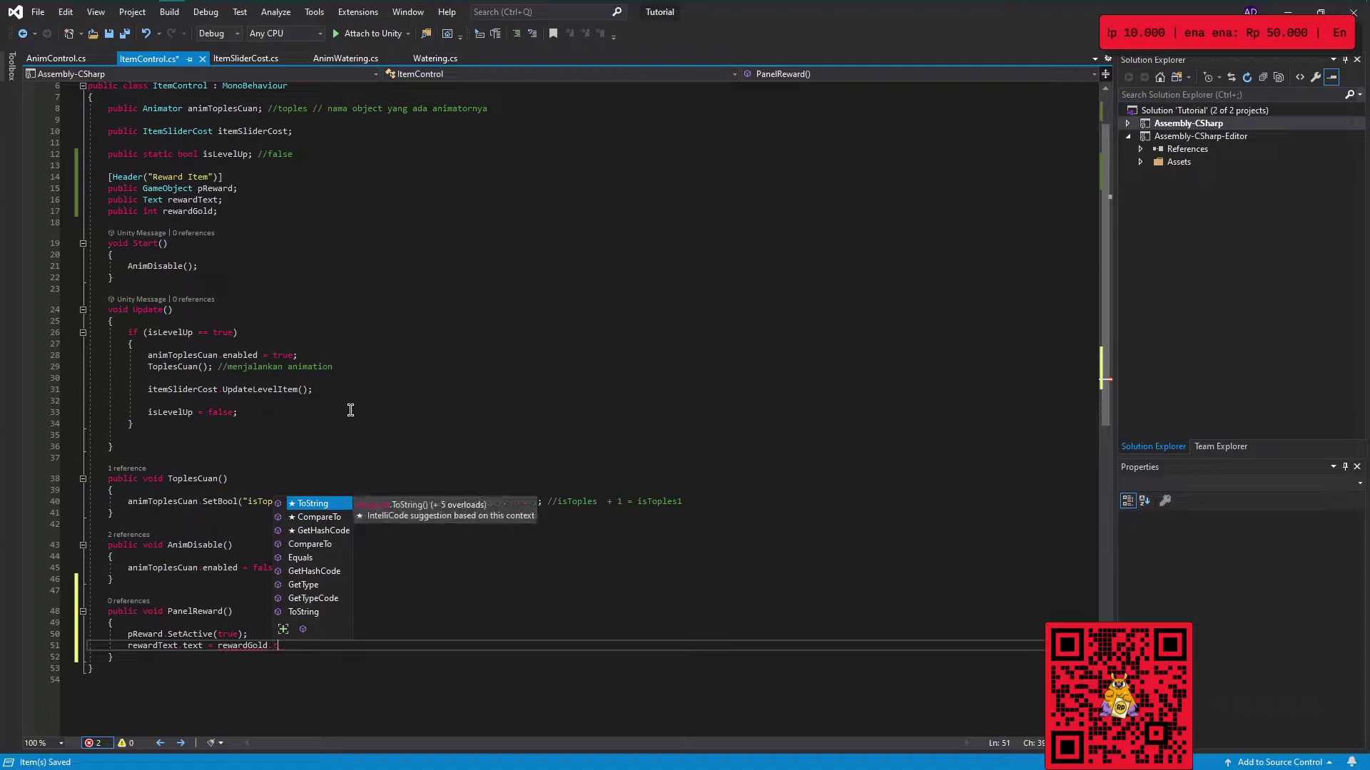
{"action": "key", "text": "Tab"}
{"action": "type", "text": "();"}
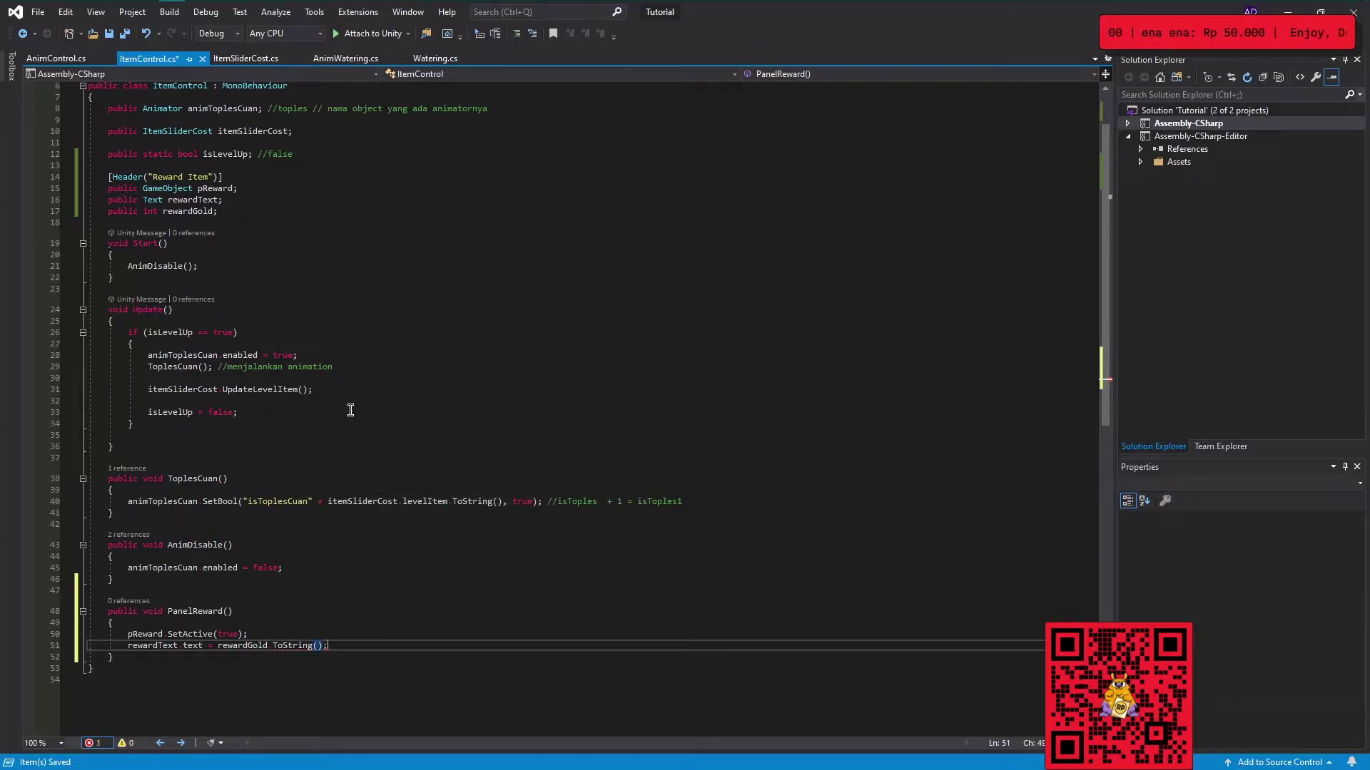
{"action": "type", "text": " // "}
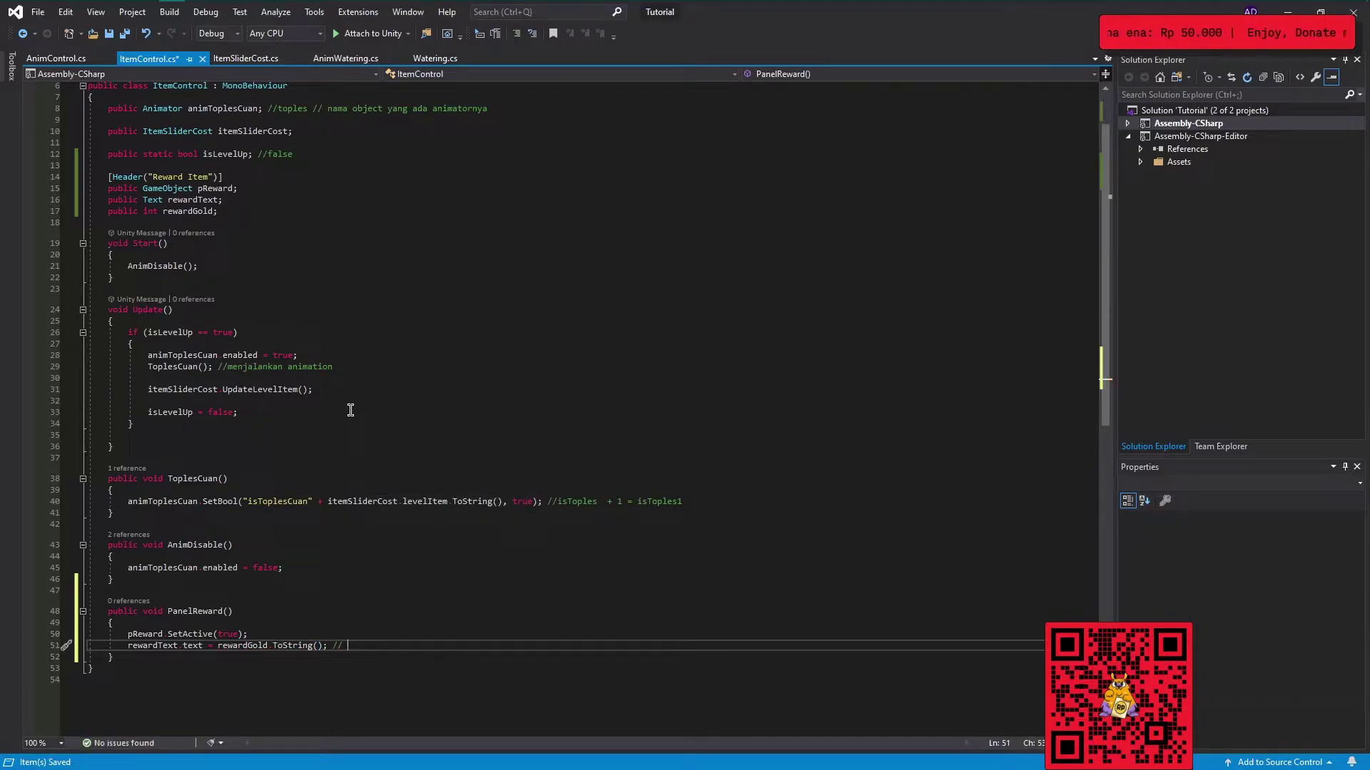
{"action": "type", "text": "reward gold "}
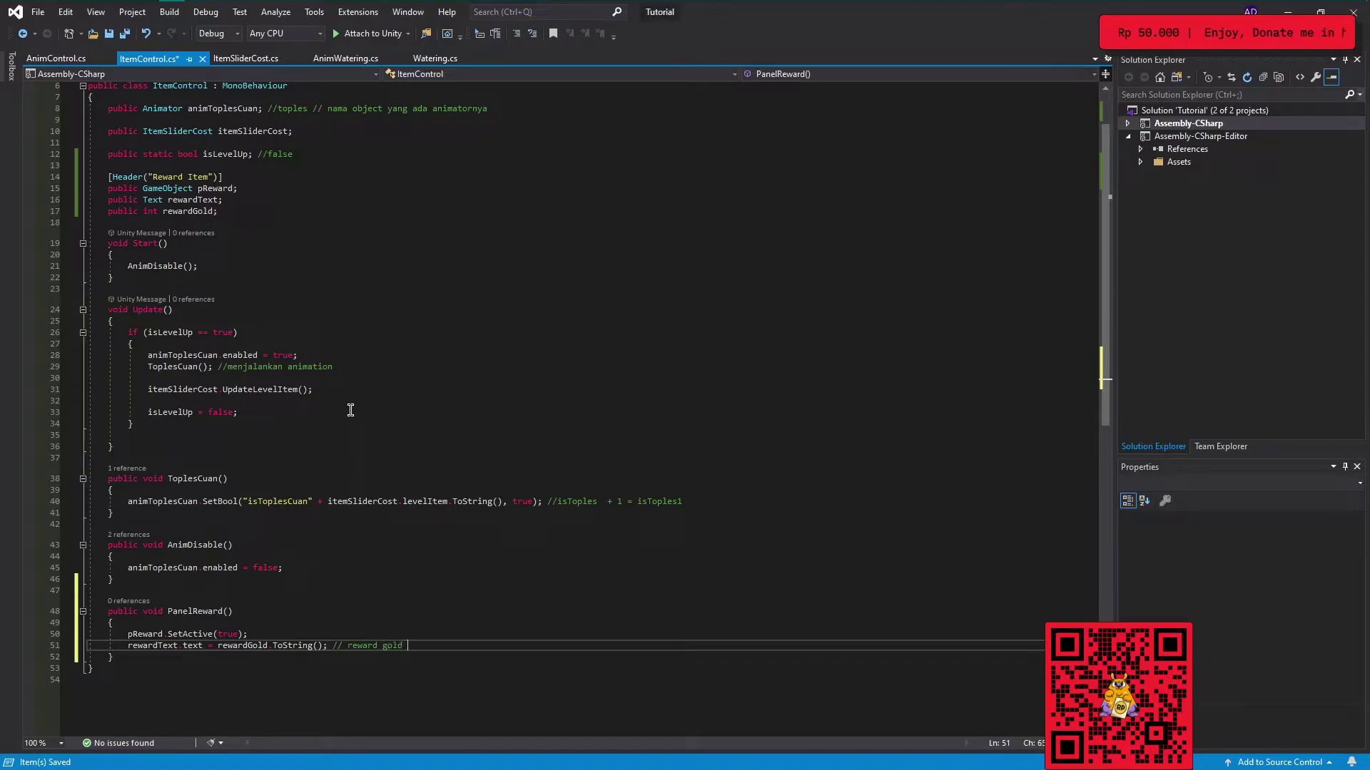
{"action": "type", "text": "itu inte"}
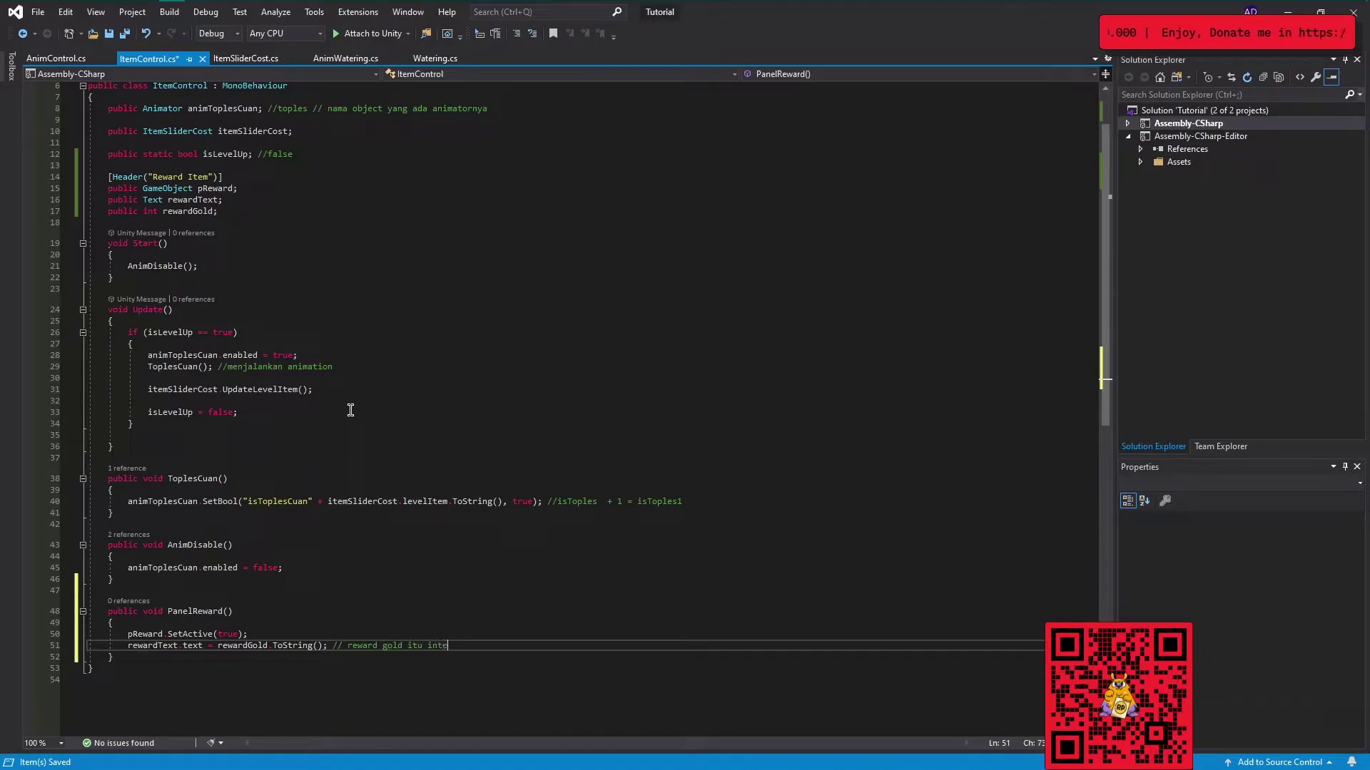
{"action": "type", "text": "ger"}
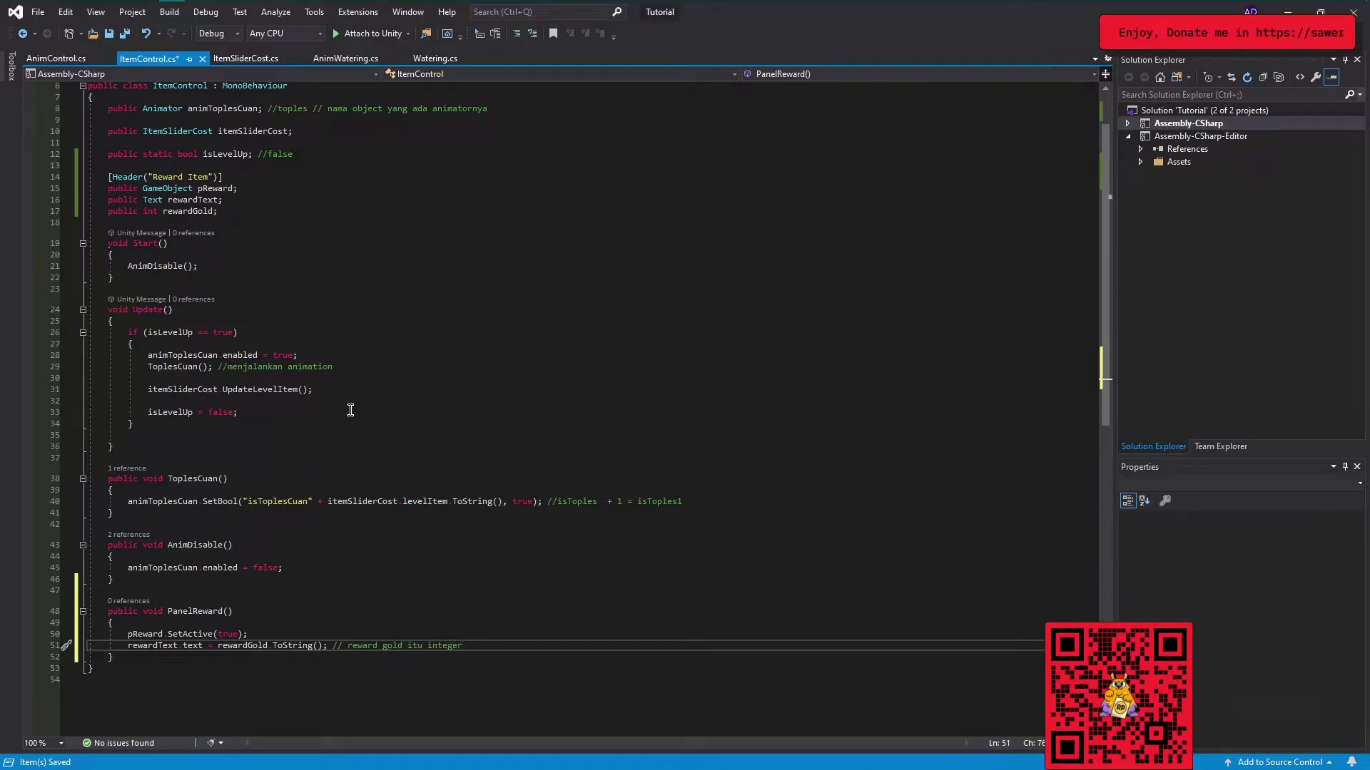
{"action": "type", "text": " - stri"}
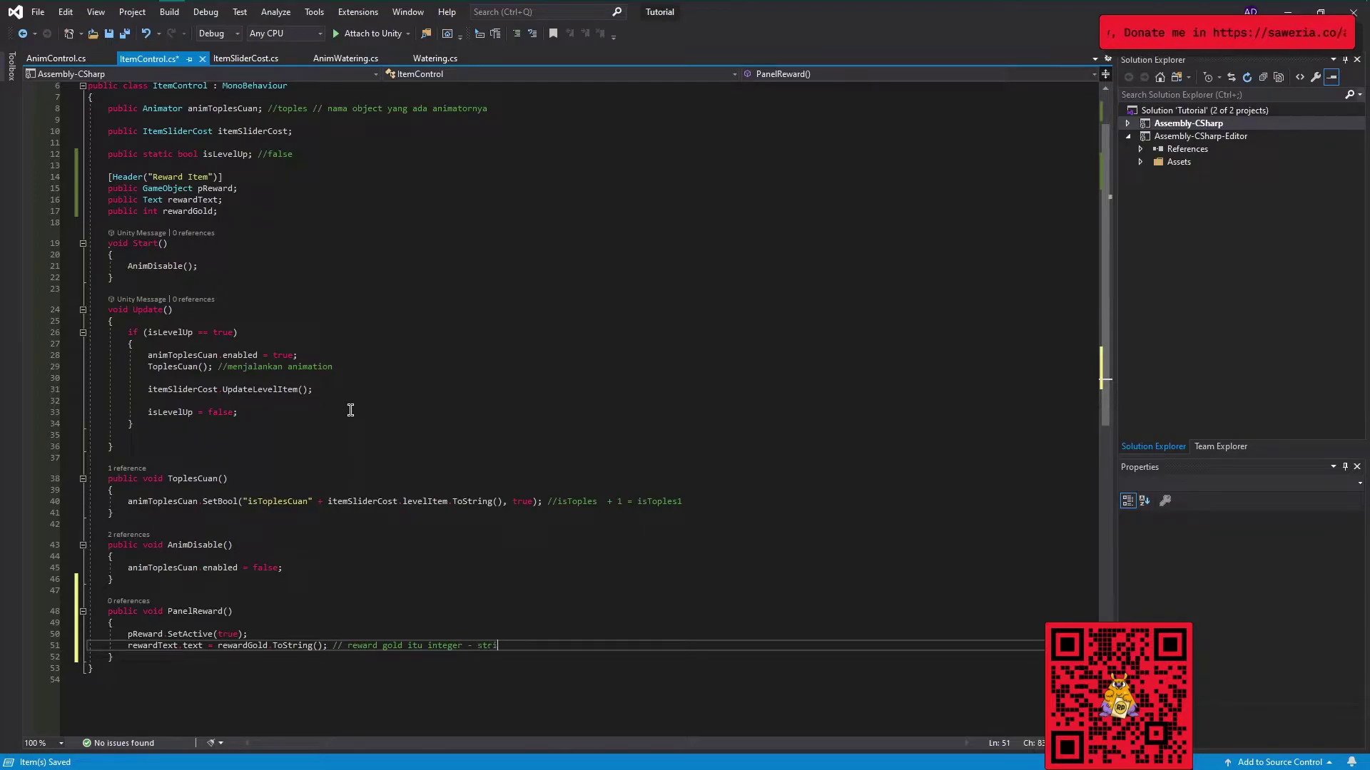
{"action": "type", "text": "ng"}
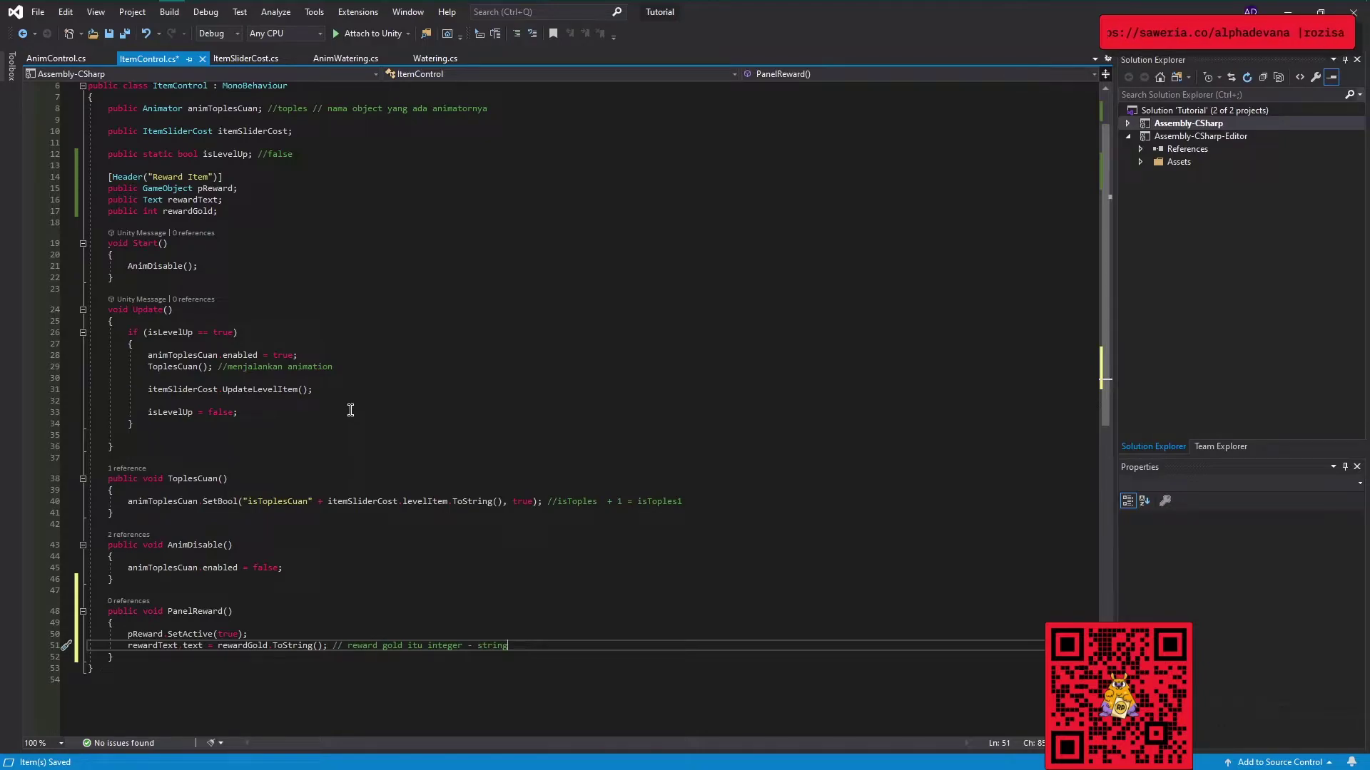
{"action": "key", "text": "Down"}
{"action": "key", "text": "Return"}
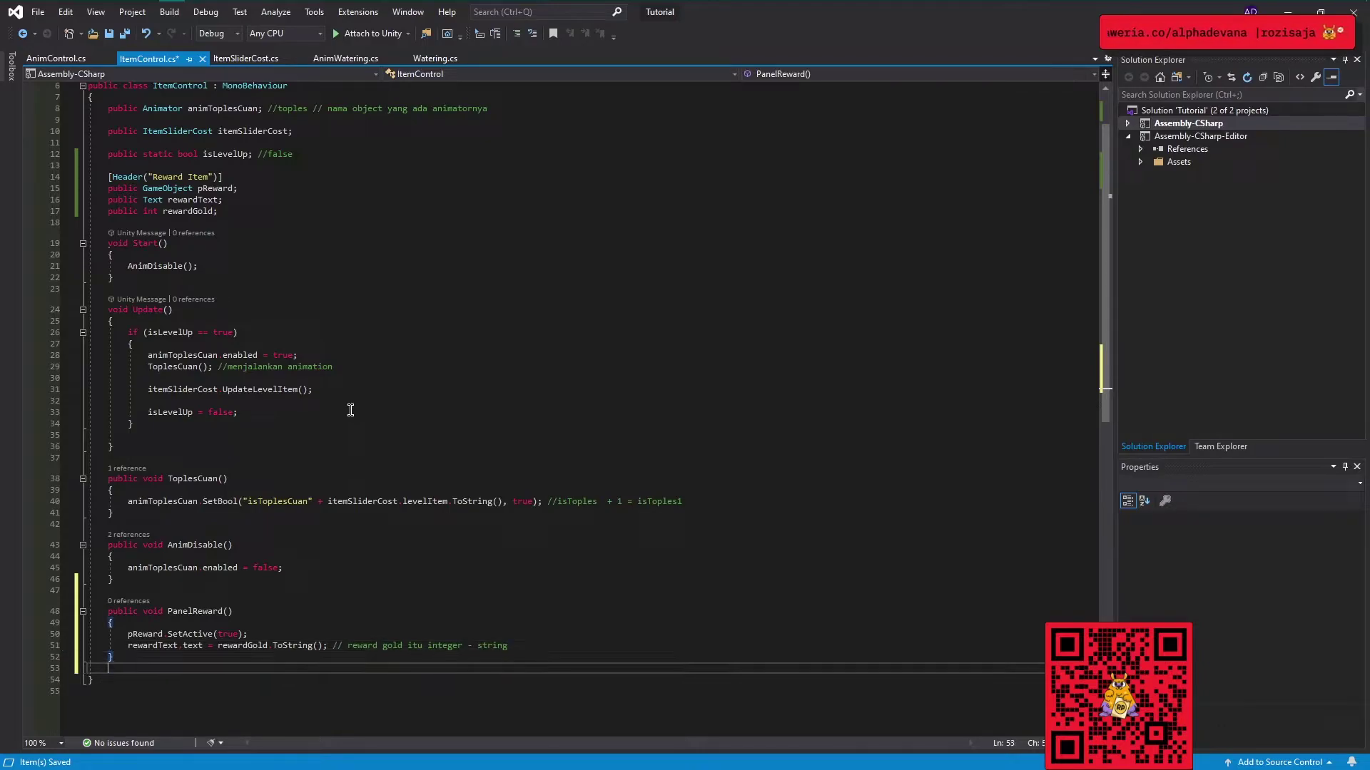
{"action": "key", "text": "Return"}
Declare a public void ButtonClaimReward() method with an empty body.
{"action": "type", "text": "public void "}
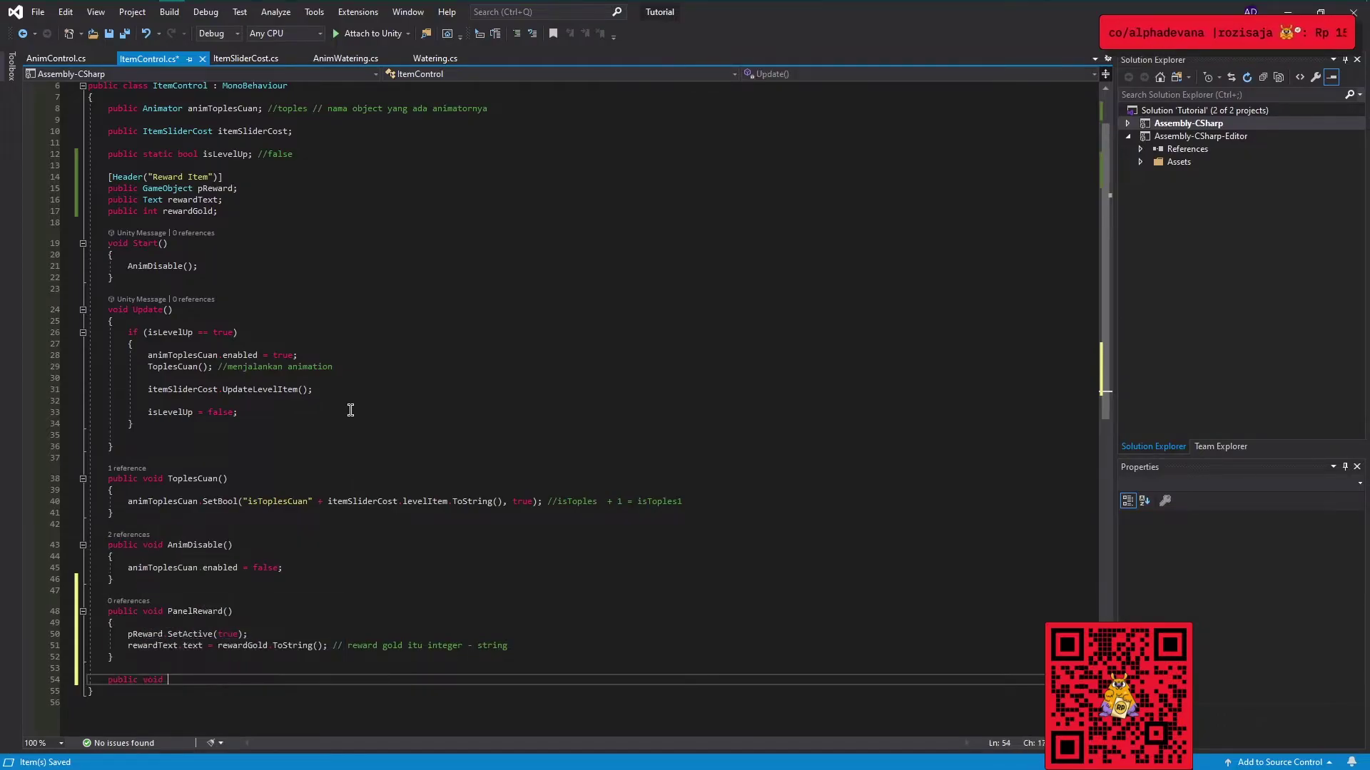
{"action": "type", "text": "ButtonClaim"}
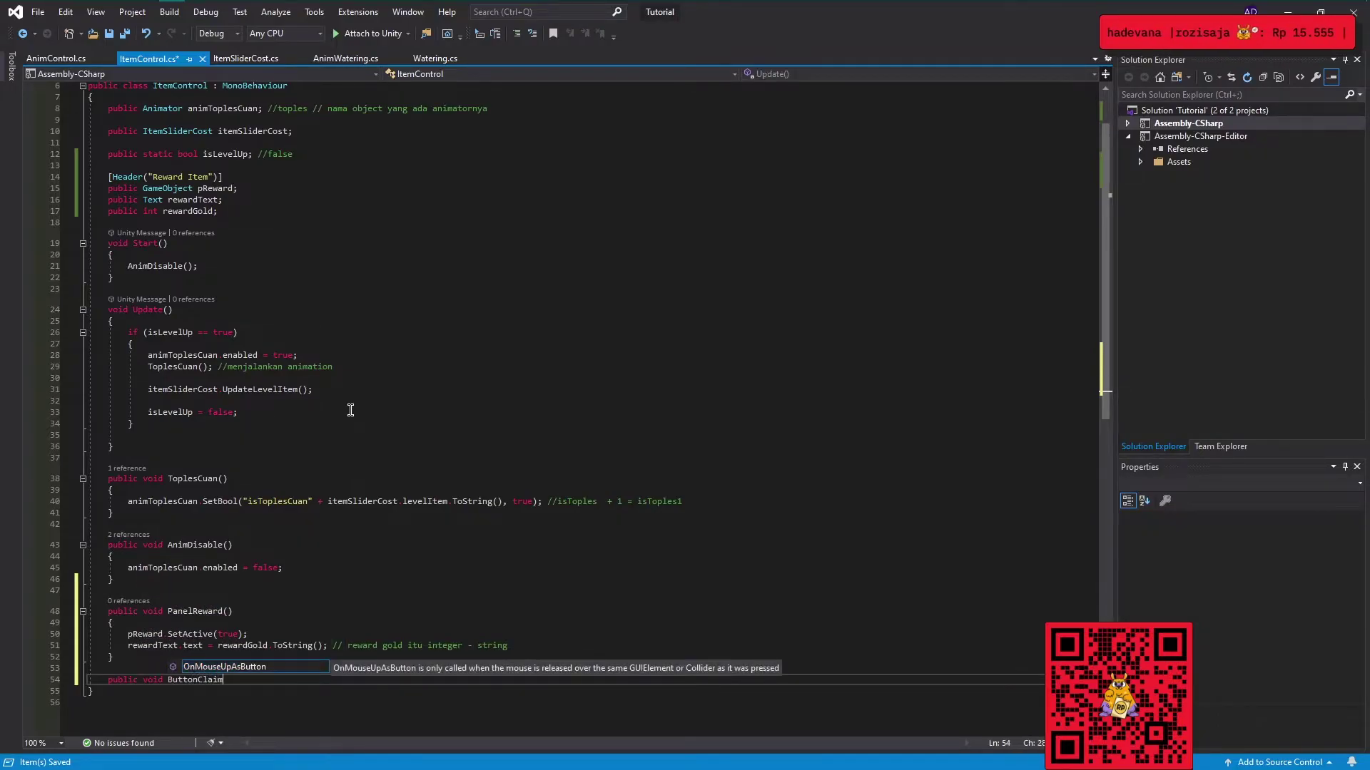
{"action": "type", "text": "Reward"}
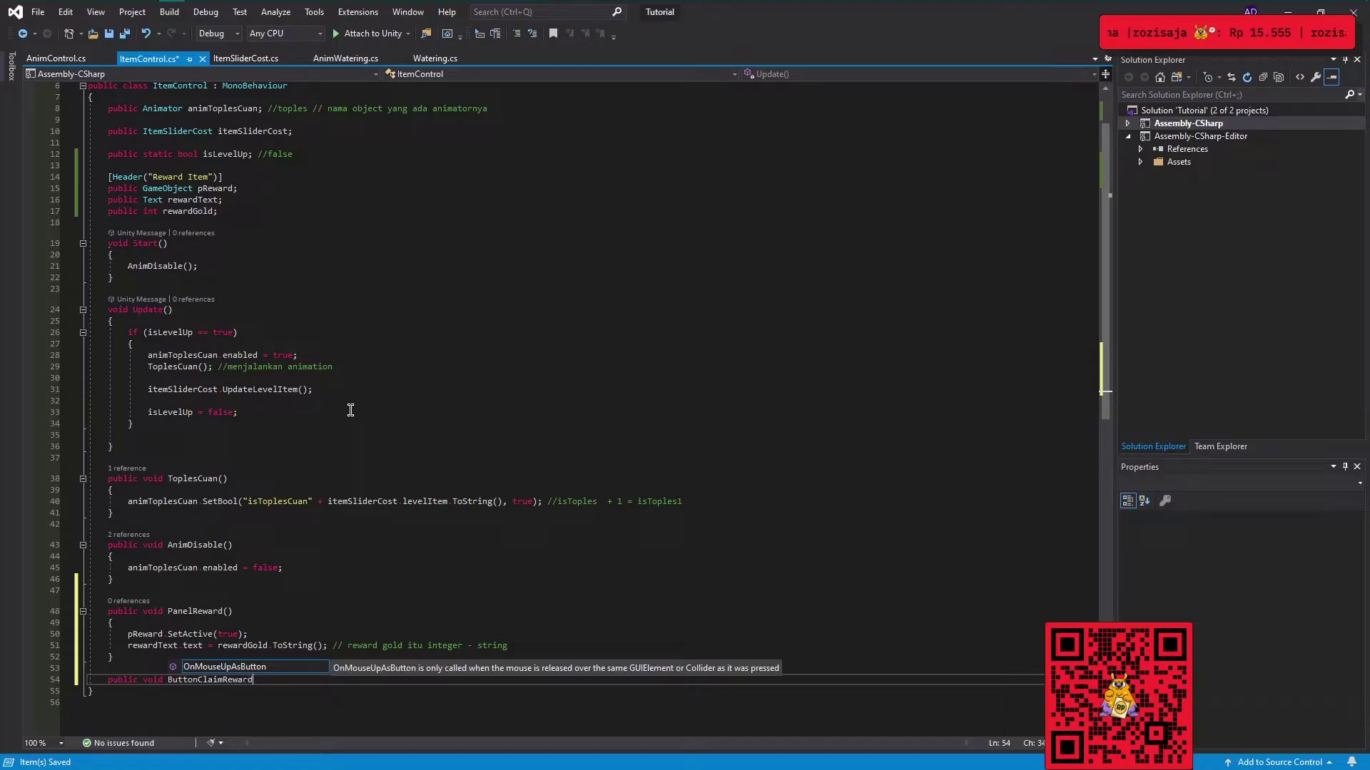
{"action": "type", "text": "()"}
{"action": "key", "text": "Return"}
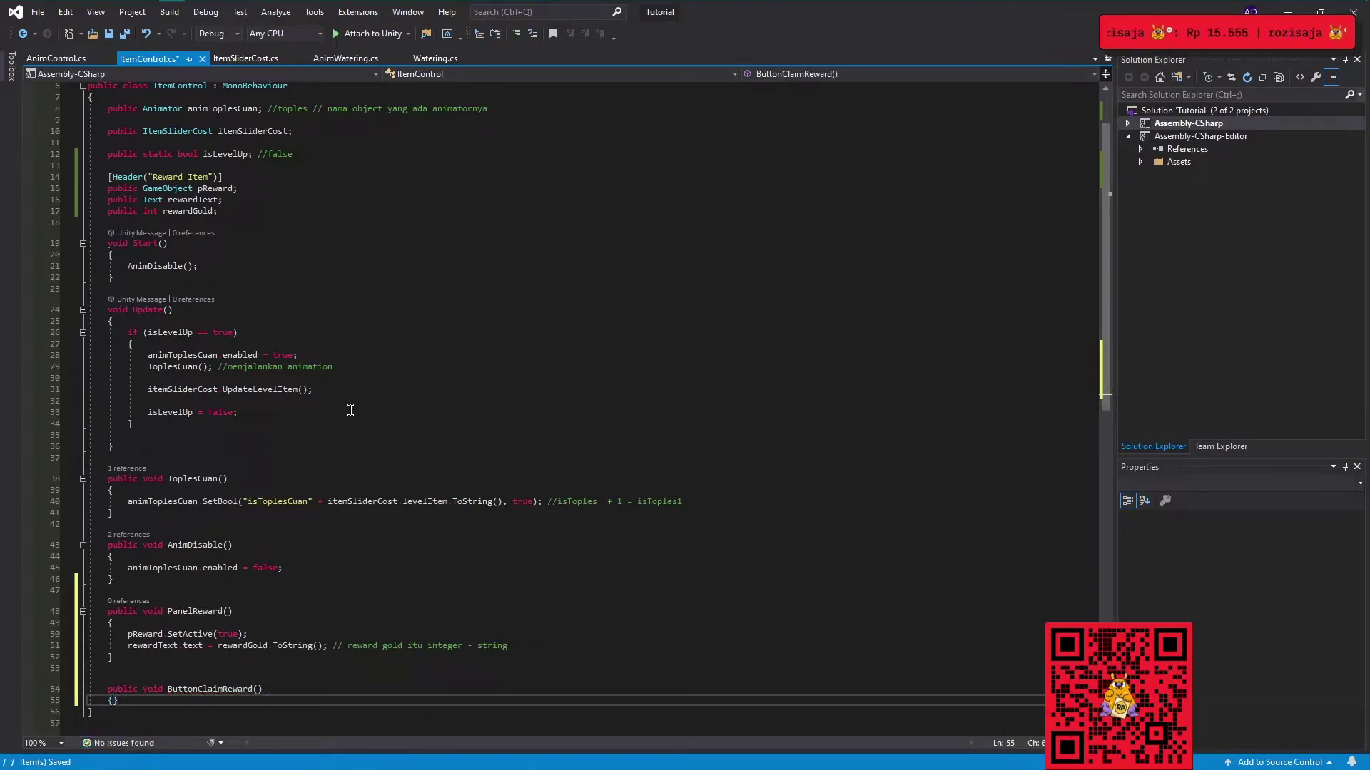
{"action": "type", "text": "{"}
{"action": "key", "text": "Return"}
{"action": "scroll", "coordinate": [351, 408], "scroll_direction": "down", "scroll_amount": 3}
{"action": "scroll", "coordinate": [356, 450], "scroll_direction": "down", "scroll_amount": 1}
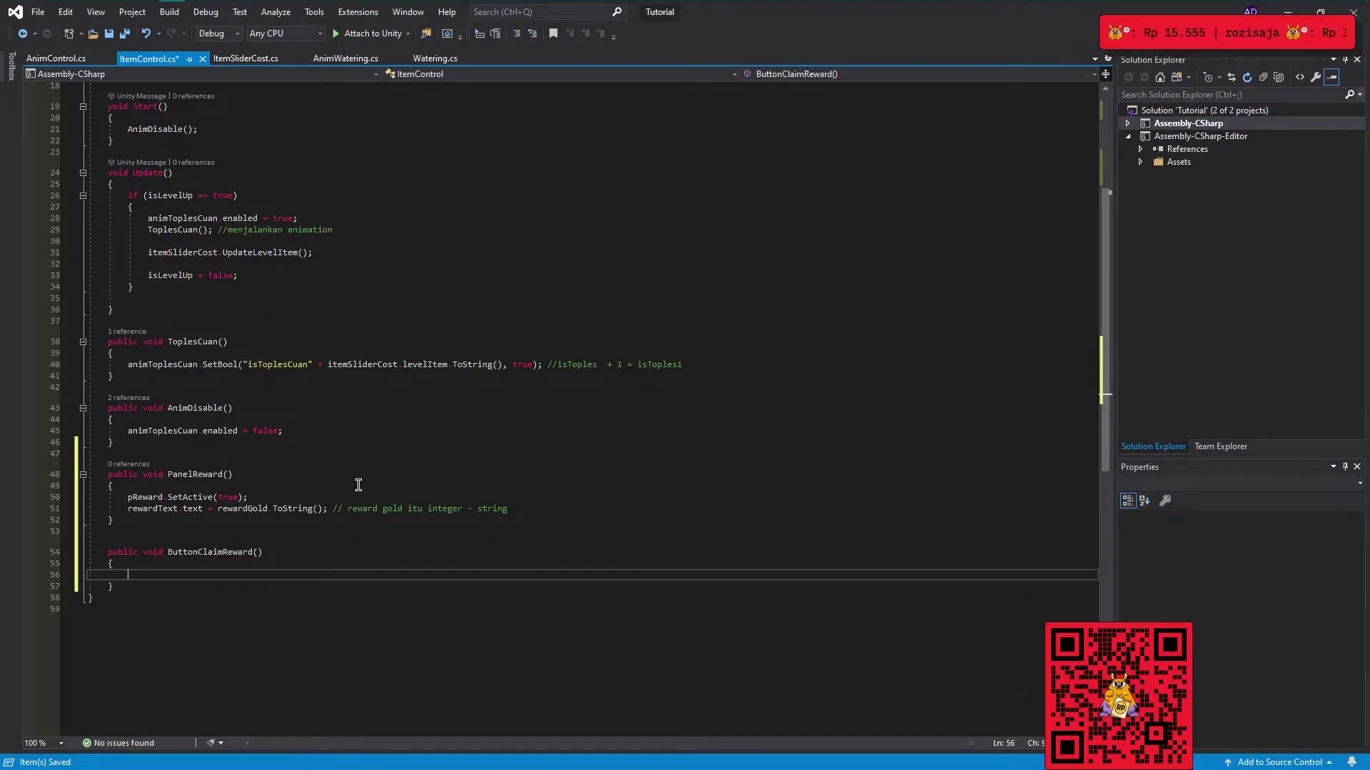
Log rewardGold + "Claimed" with Debug.Log and start a // comment line below.
{"action": "type", "text": "Debug"}
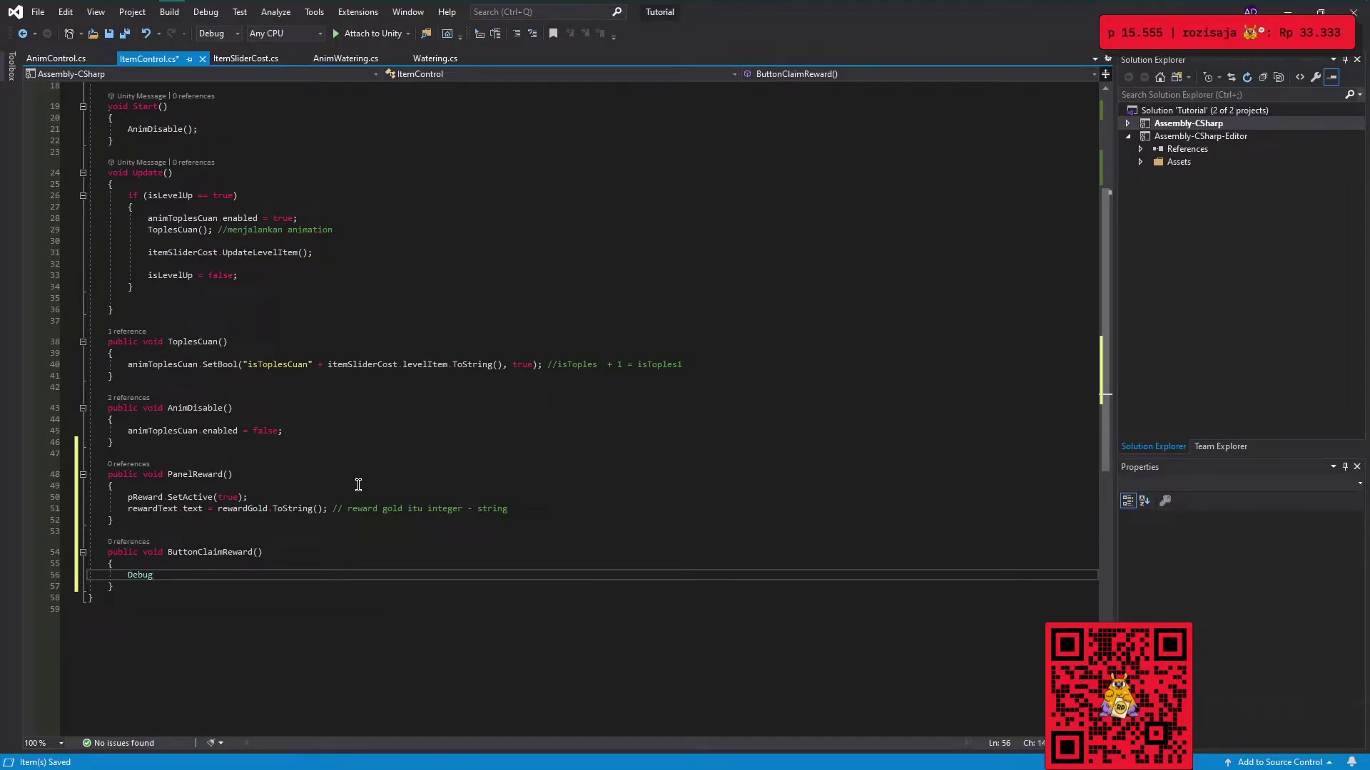
{"action": "type", "text": ".Log"}
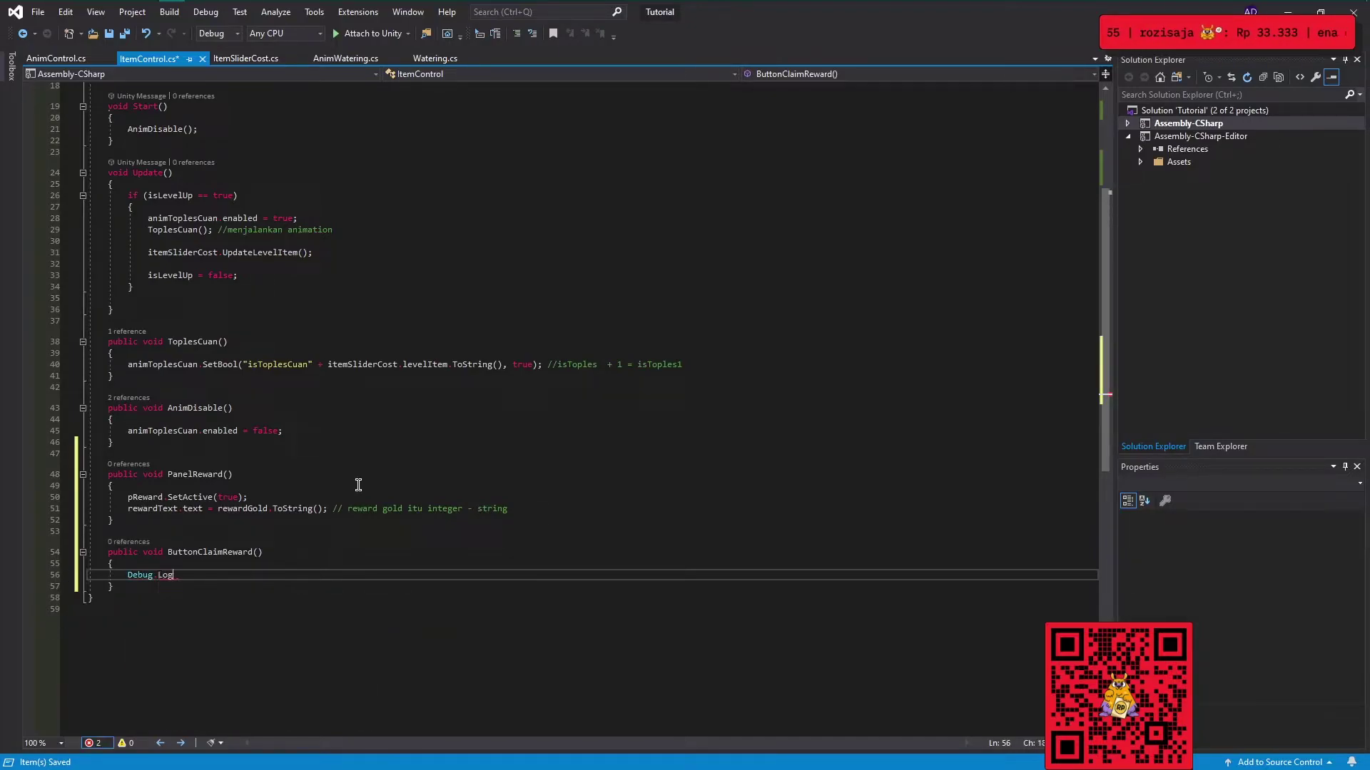
{"action": "type", "text": "();"}
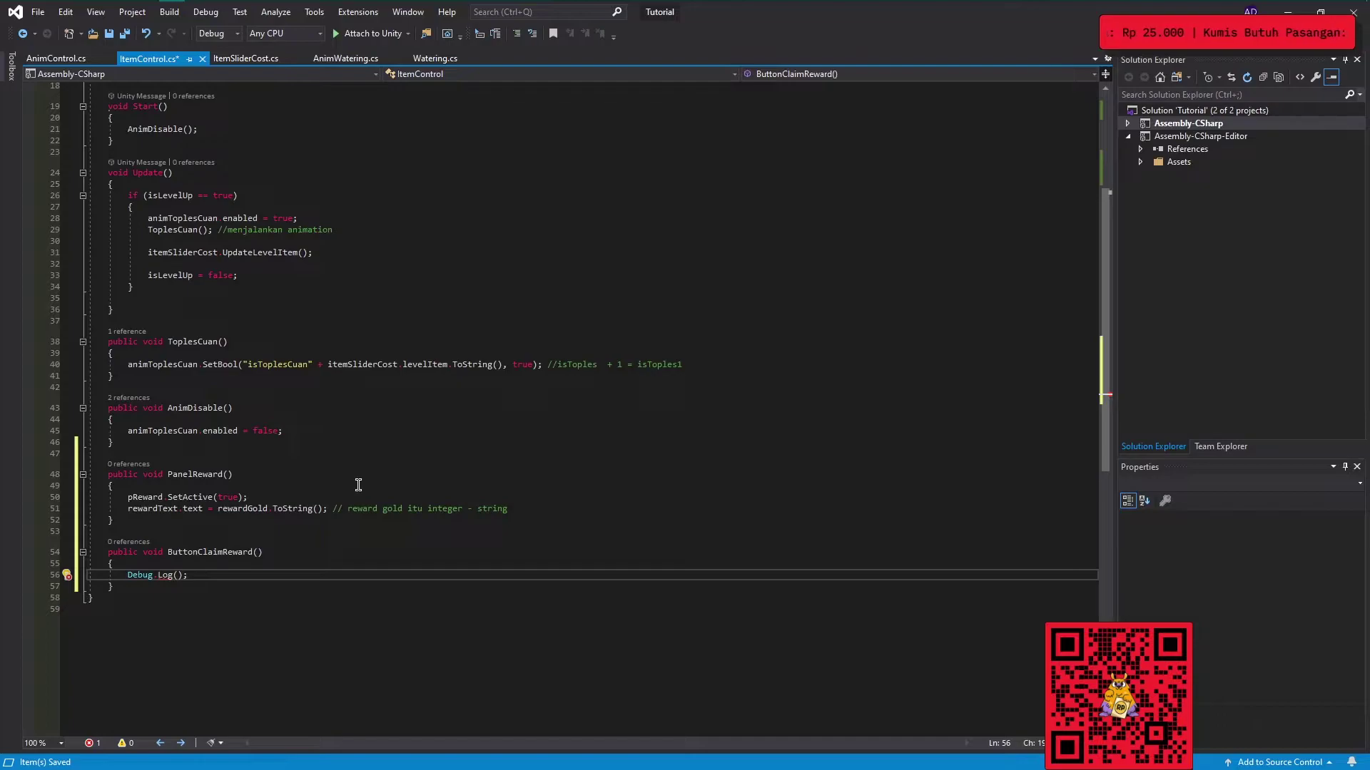
{"action": "type", "text": "rewa"}
{"action": "key", "text": "Tab"}
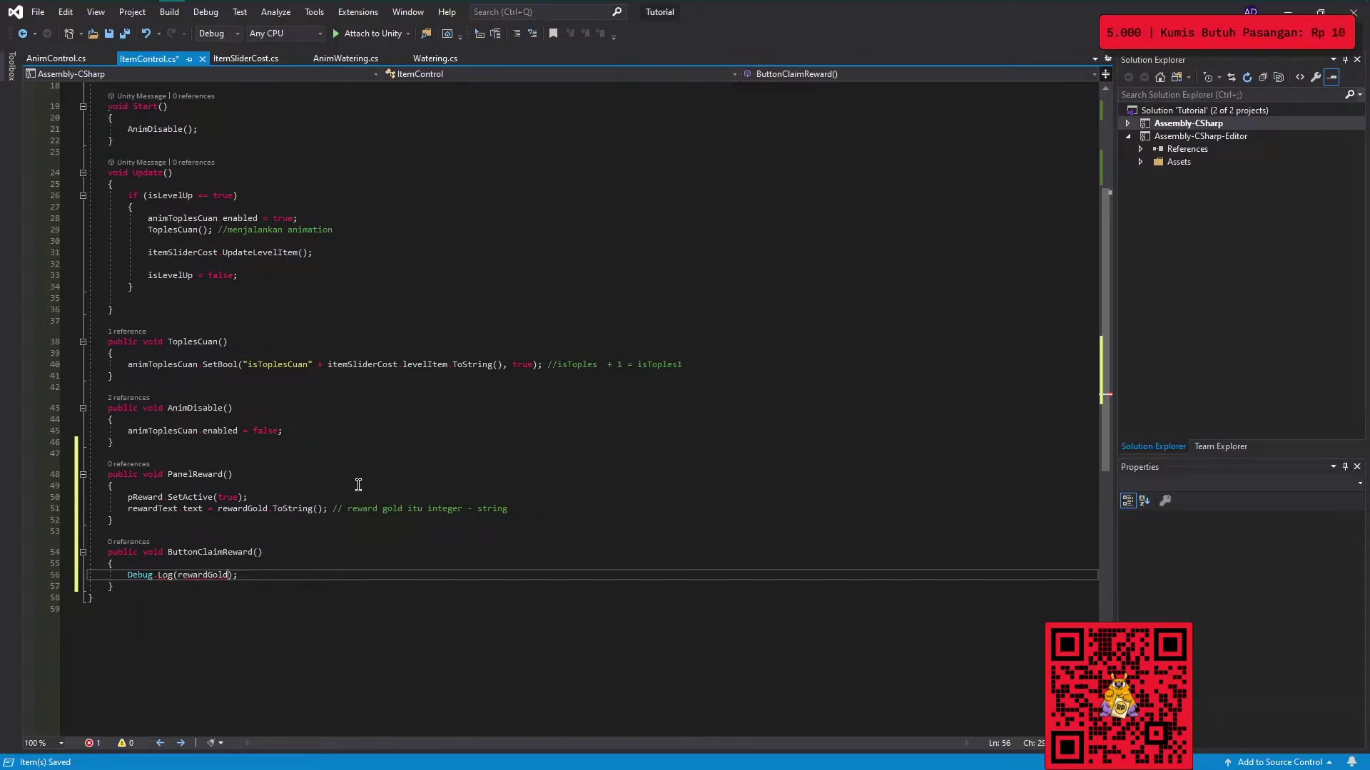
{"action": "type", "text": "+"}
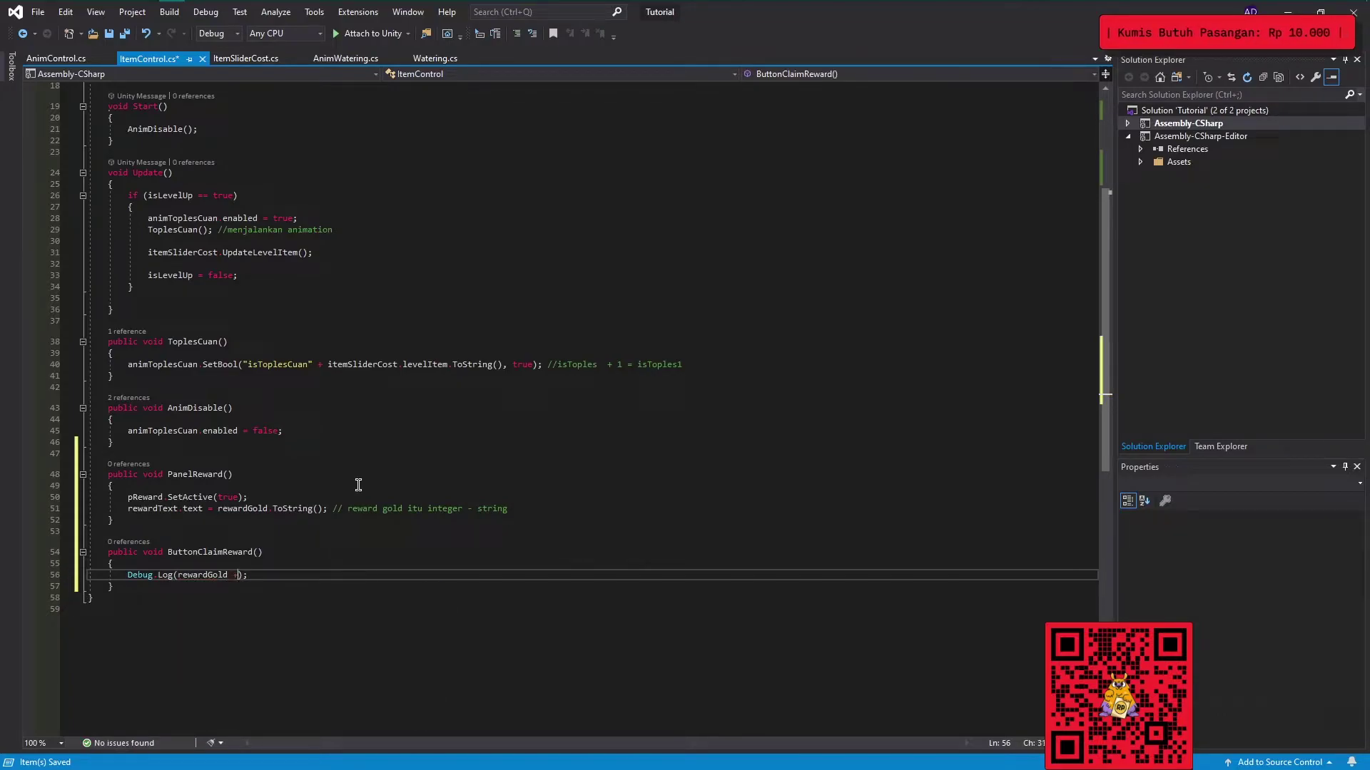
{"action": "key", "text": "BackSpace"}
{"action": "key", "text": "BackSpace"}
{"action": "key", "text": "Left"}
{"action": "key", "text": "Left"}
{"action": "key", "text": "Left"}
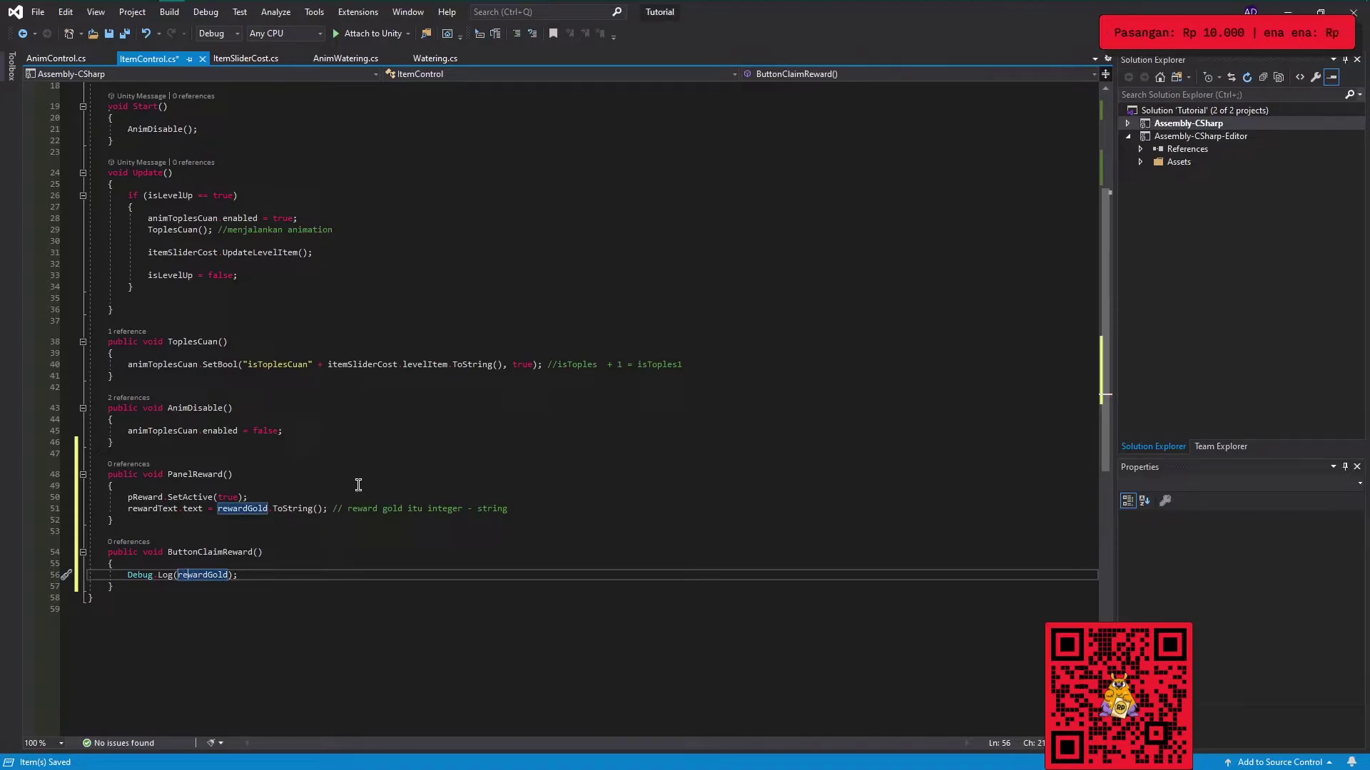
{"action": "key", "text": "Right"}
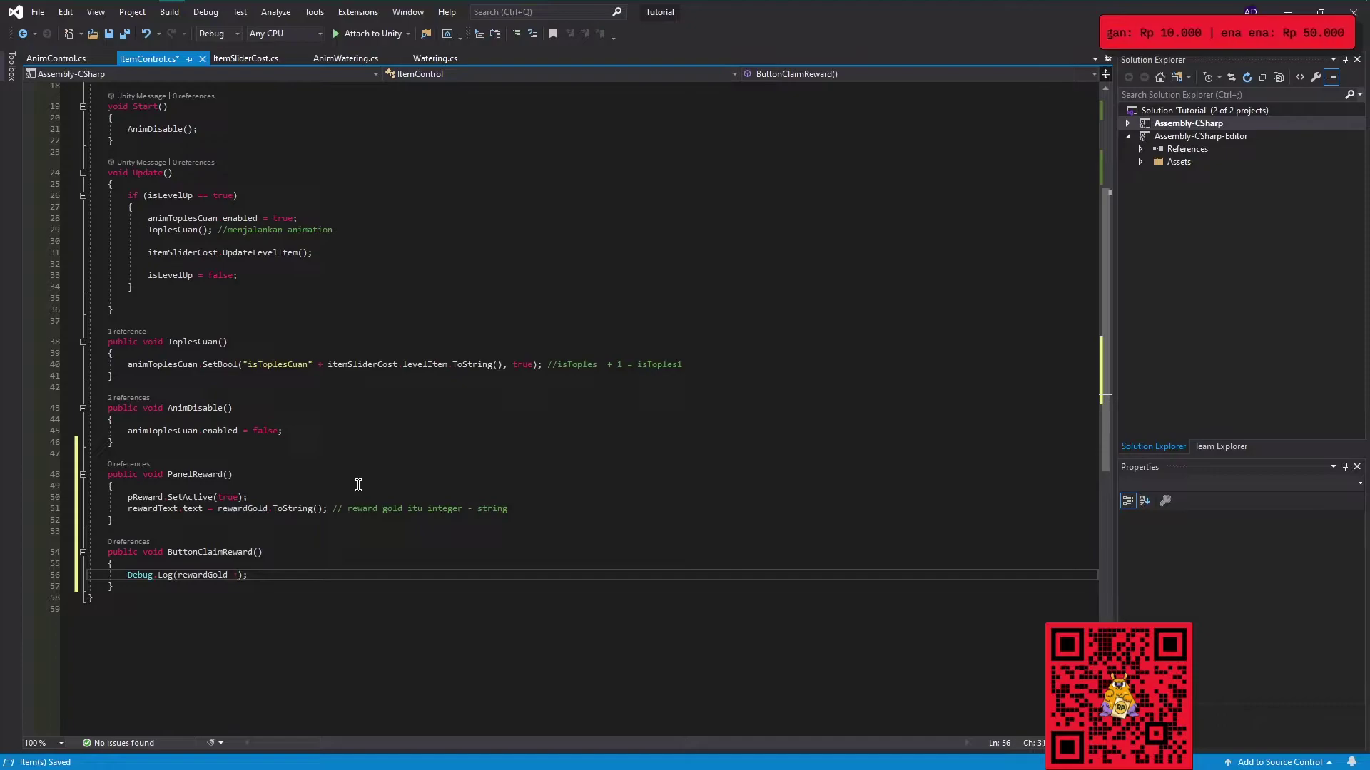
{"action": "type", "text": "+ \"Clai"}
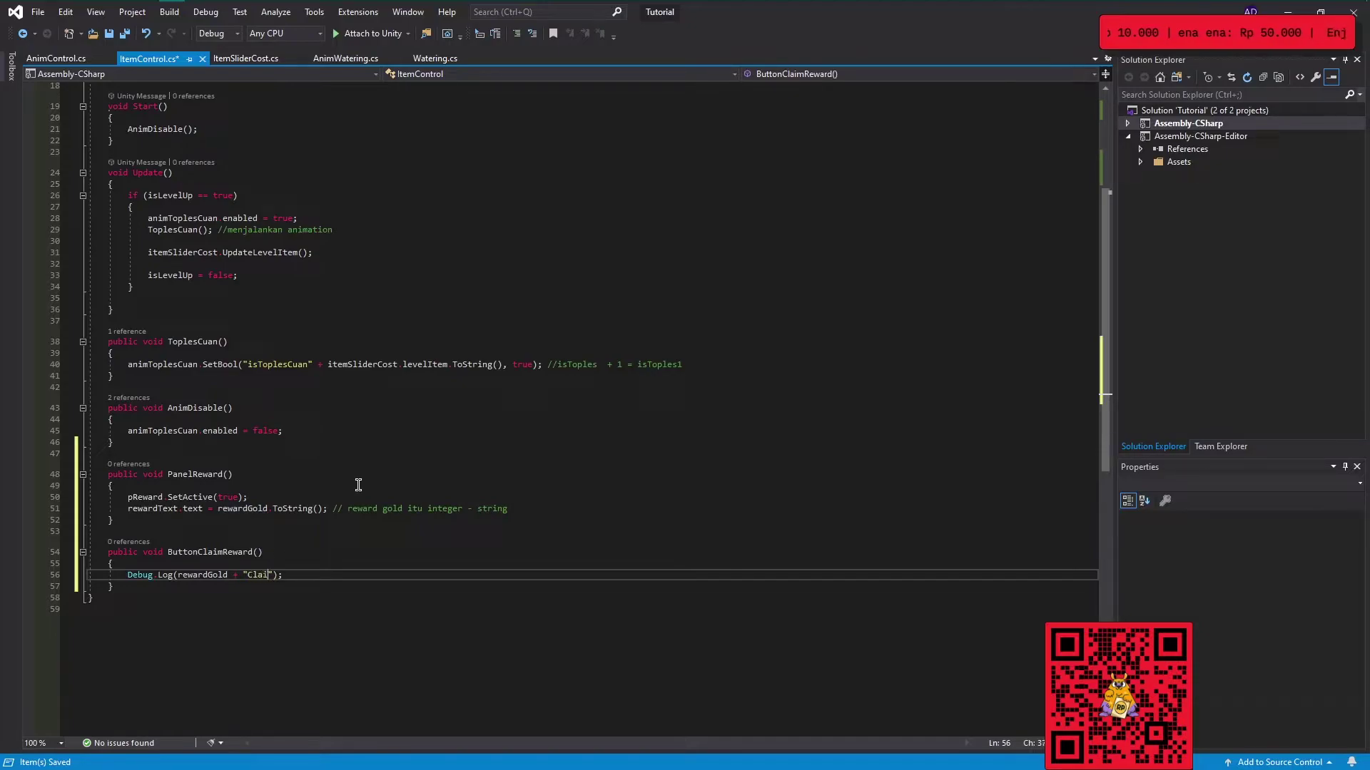
{"action": "type", "text": "med"}
{"action": "key", "text": "Return"}
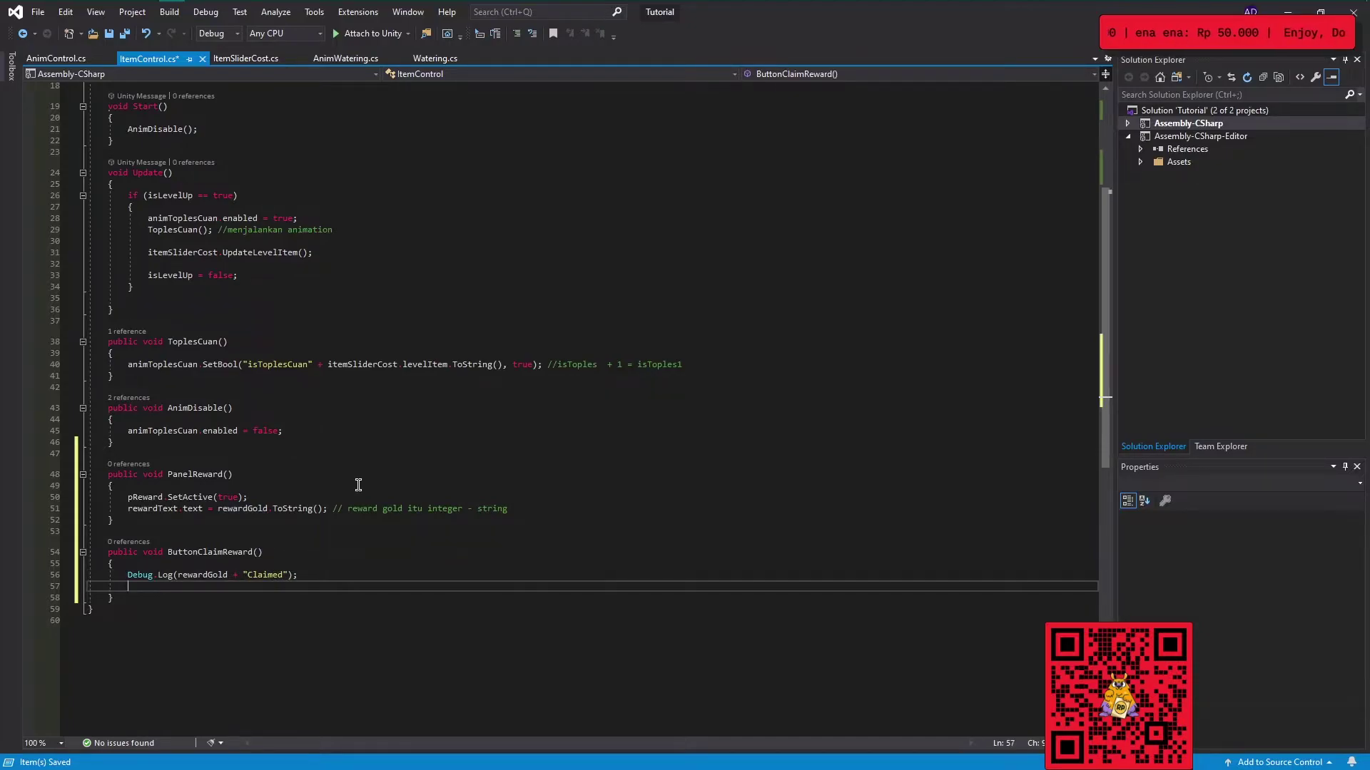
{"action": "key", "text": "Return"}
{"action": "type", "text": "//"}
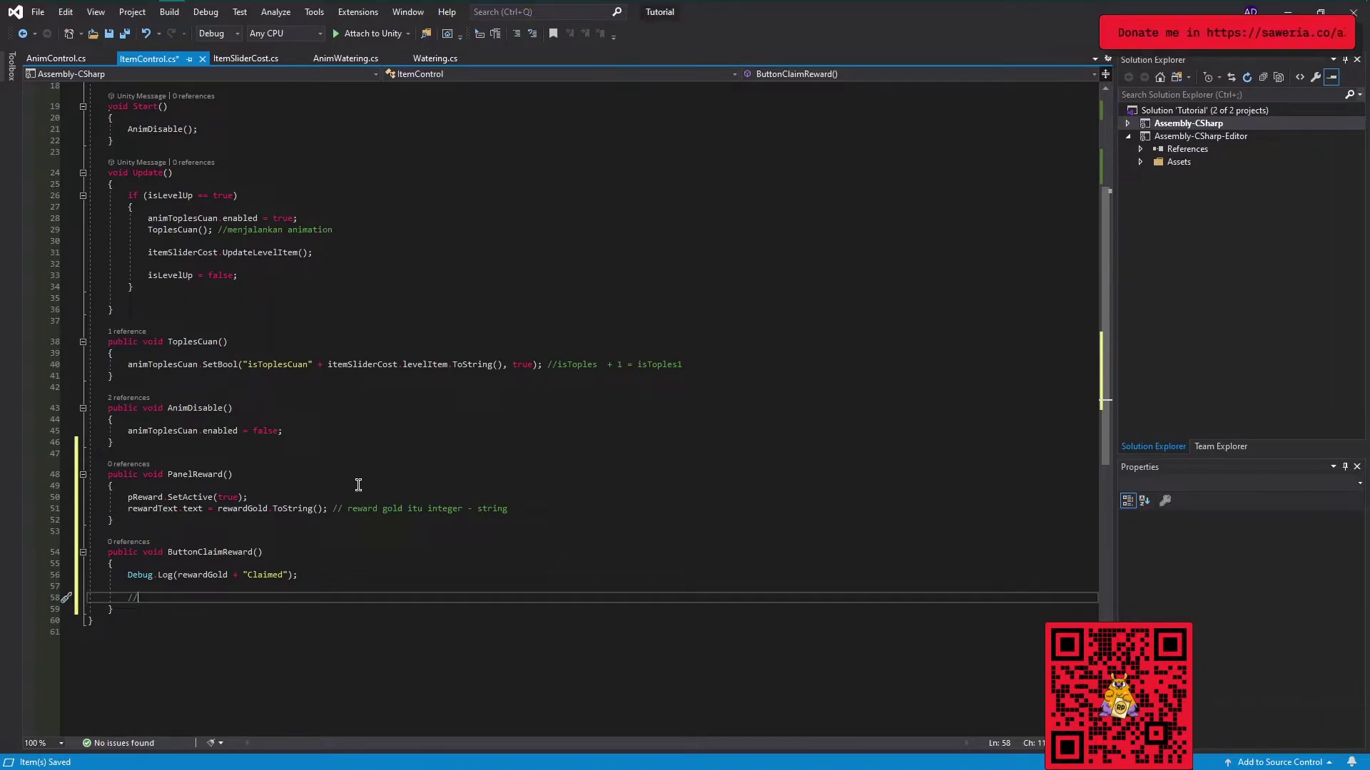
Complete the commented placeholder "//int gold += rewardGold;".
{"action": "type", "text": "int"}
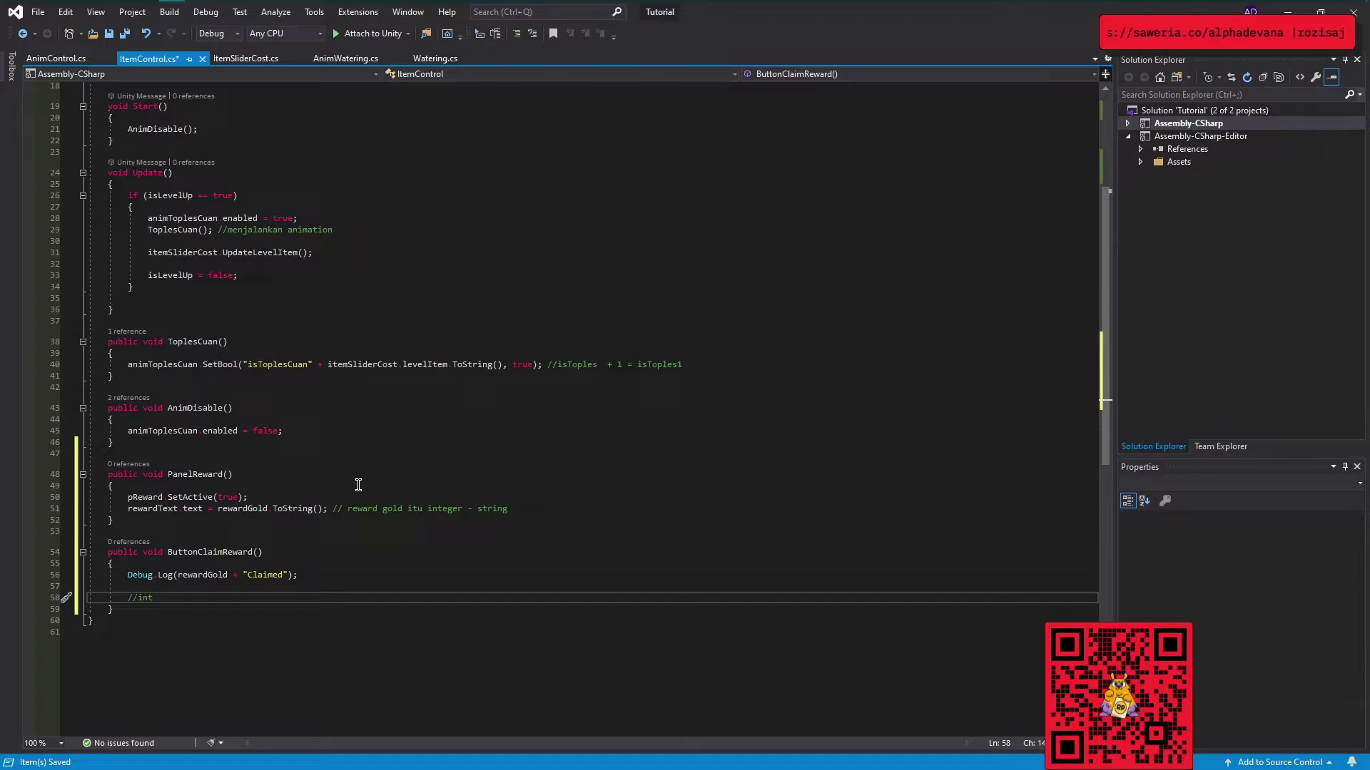
{"action": "type", "text": " go"}
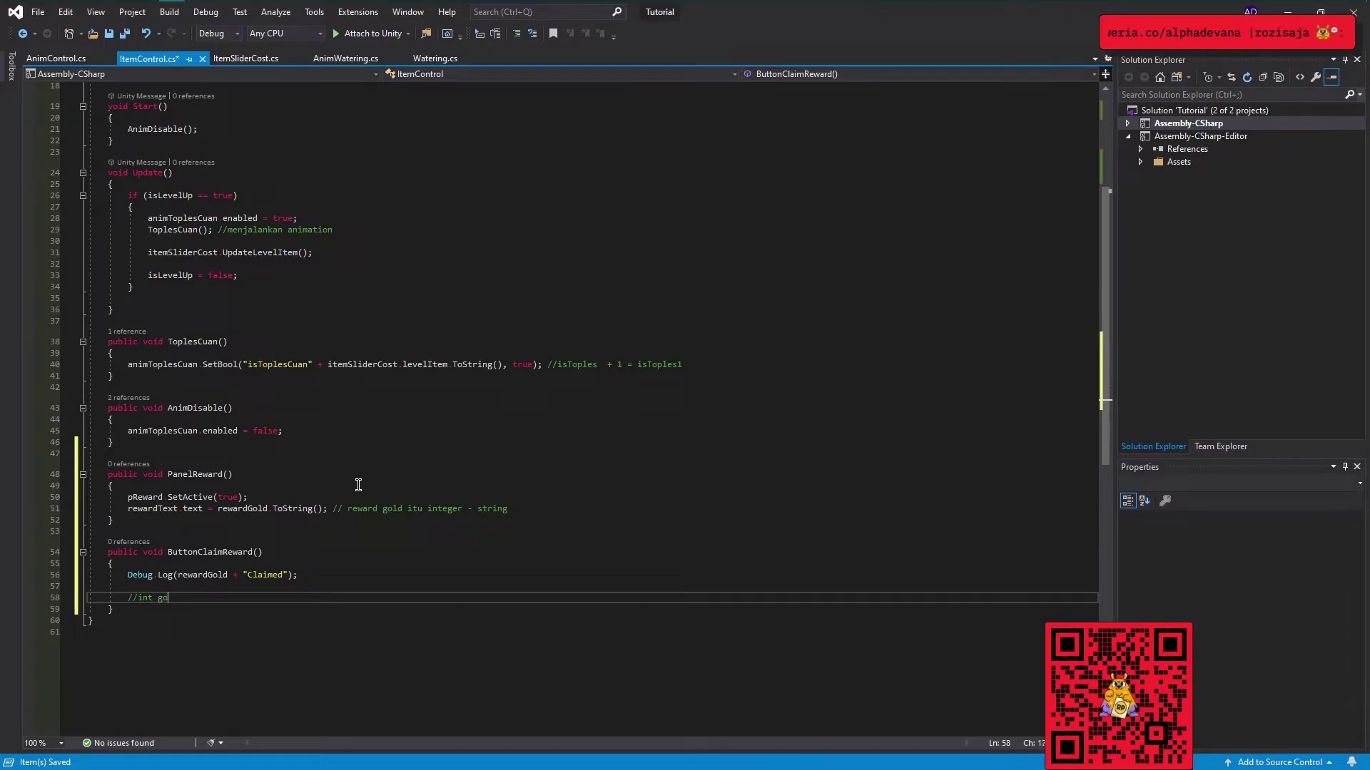
{"action": "key", "text": "BackSpace"}
{"action": "key", "text": "BackSpace"}
{"action": "key", "text": "BackSpace"}
{"action": "key", "text": "BackSpace"}
{"action": "key", "text": "BackSpace"}
{"action": "type", "text": "nt go"}
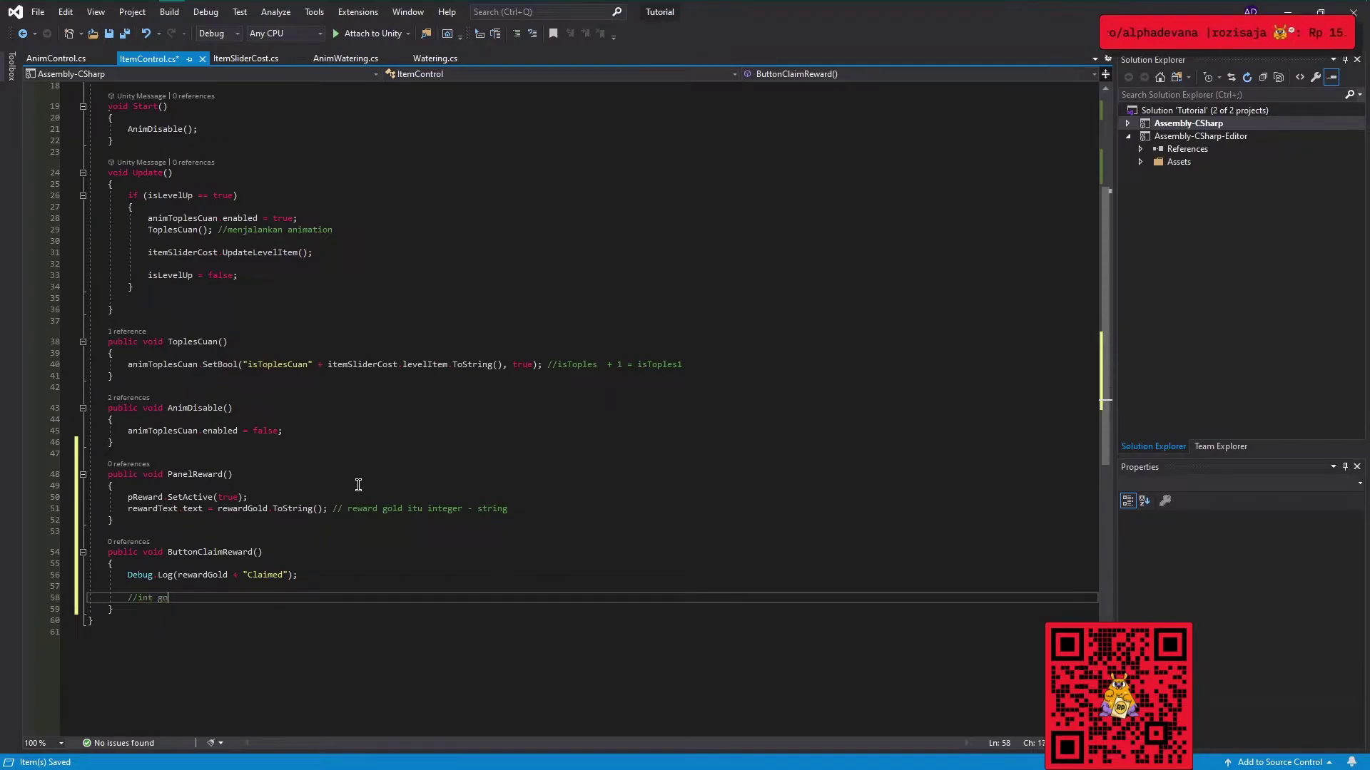
{"action": "type", "text": "ld"}
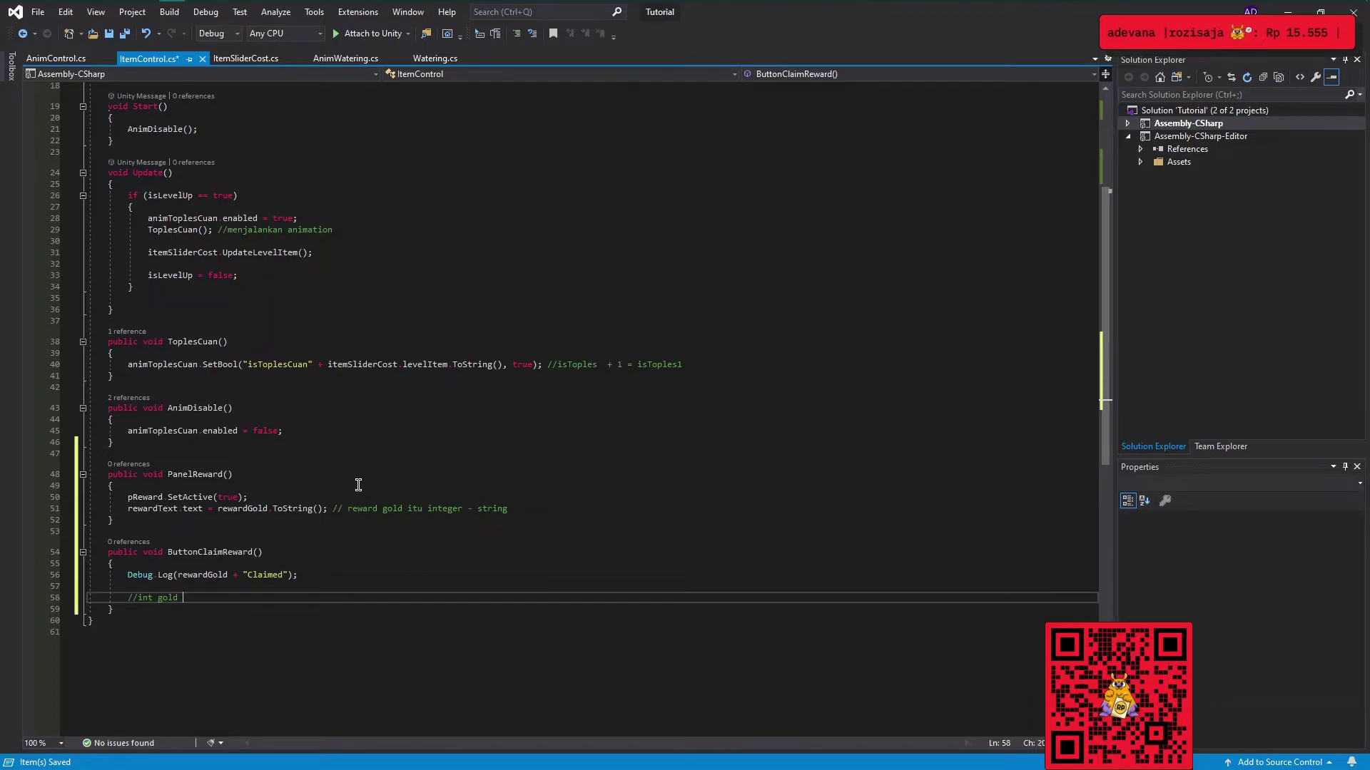
{"action": "type", "text": " += "}
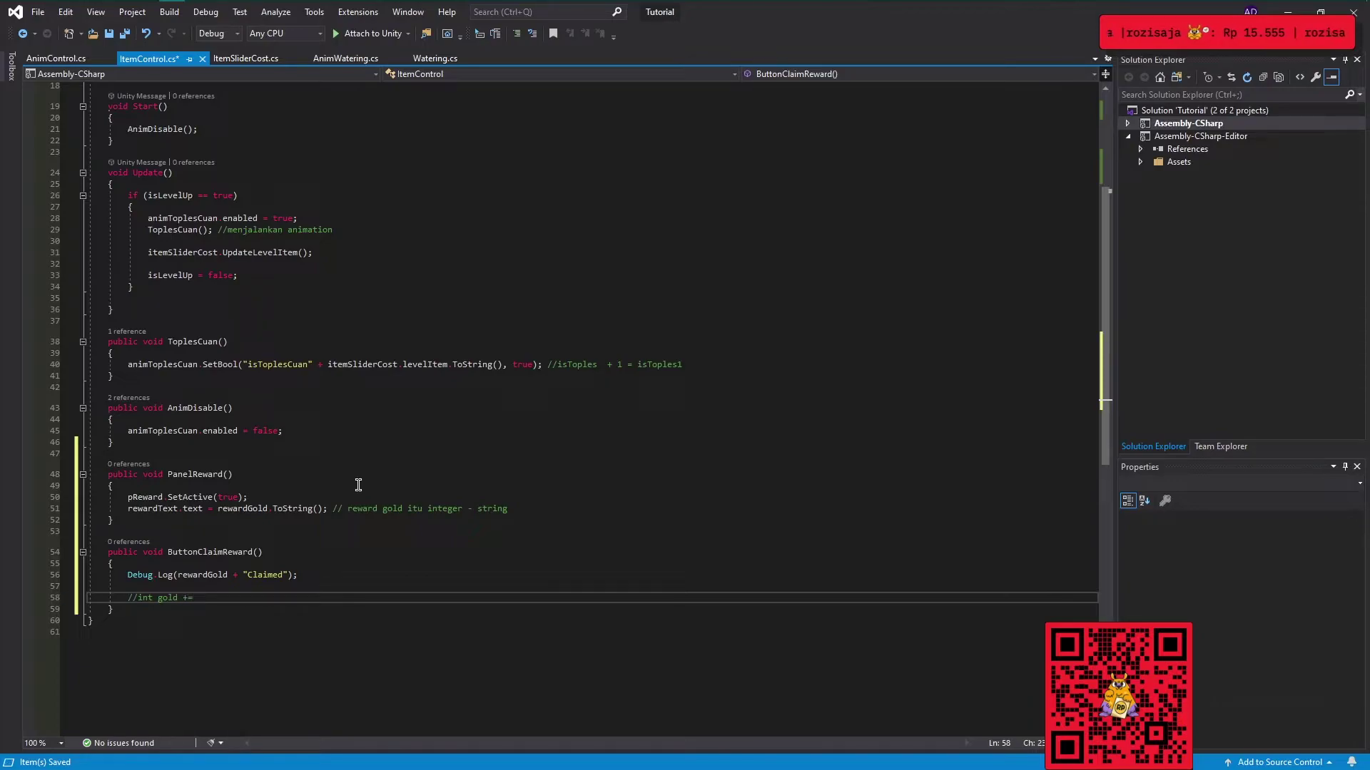
{"action": "type", "text": "reward"}
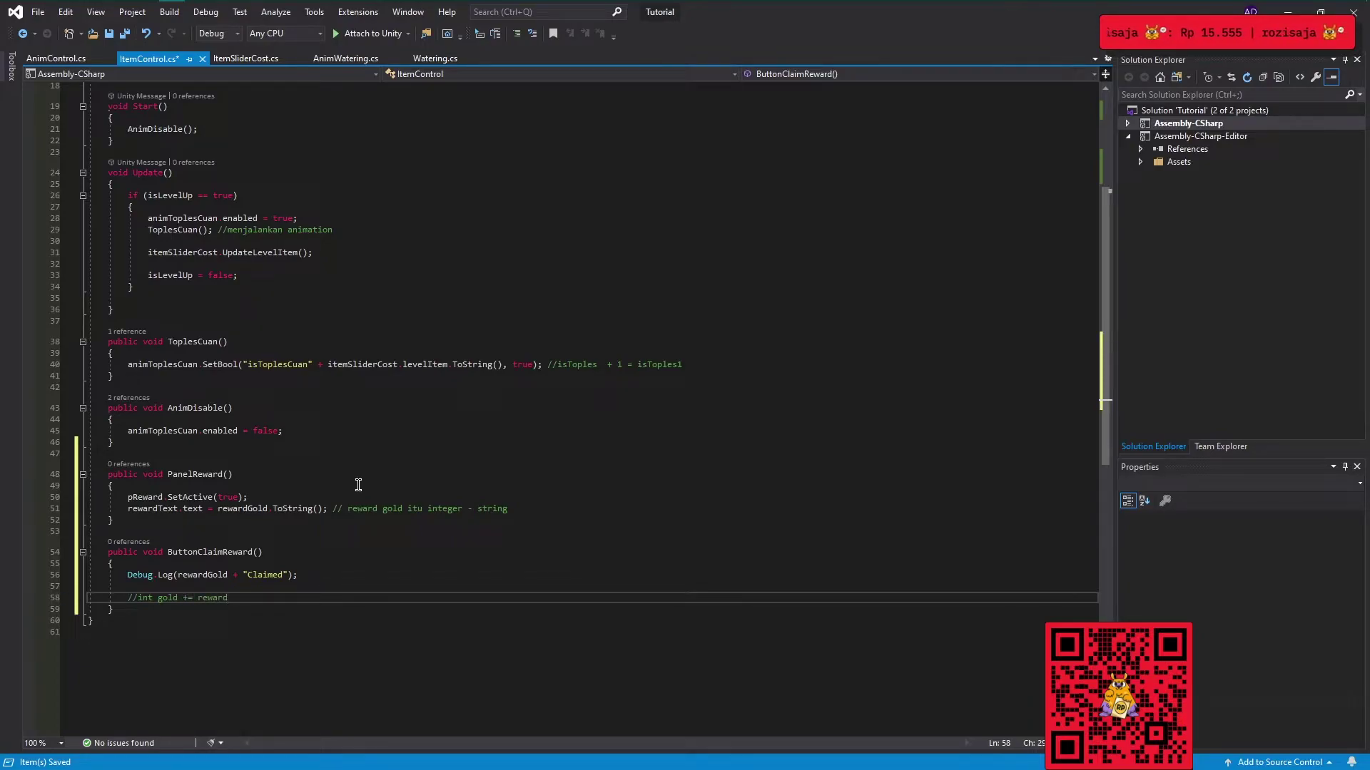
{"action": "type", "text": "Gold;"}
{"action": "key", "text": "Return"}
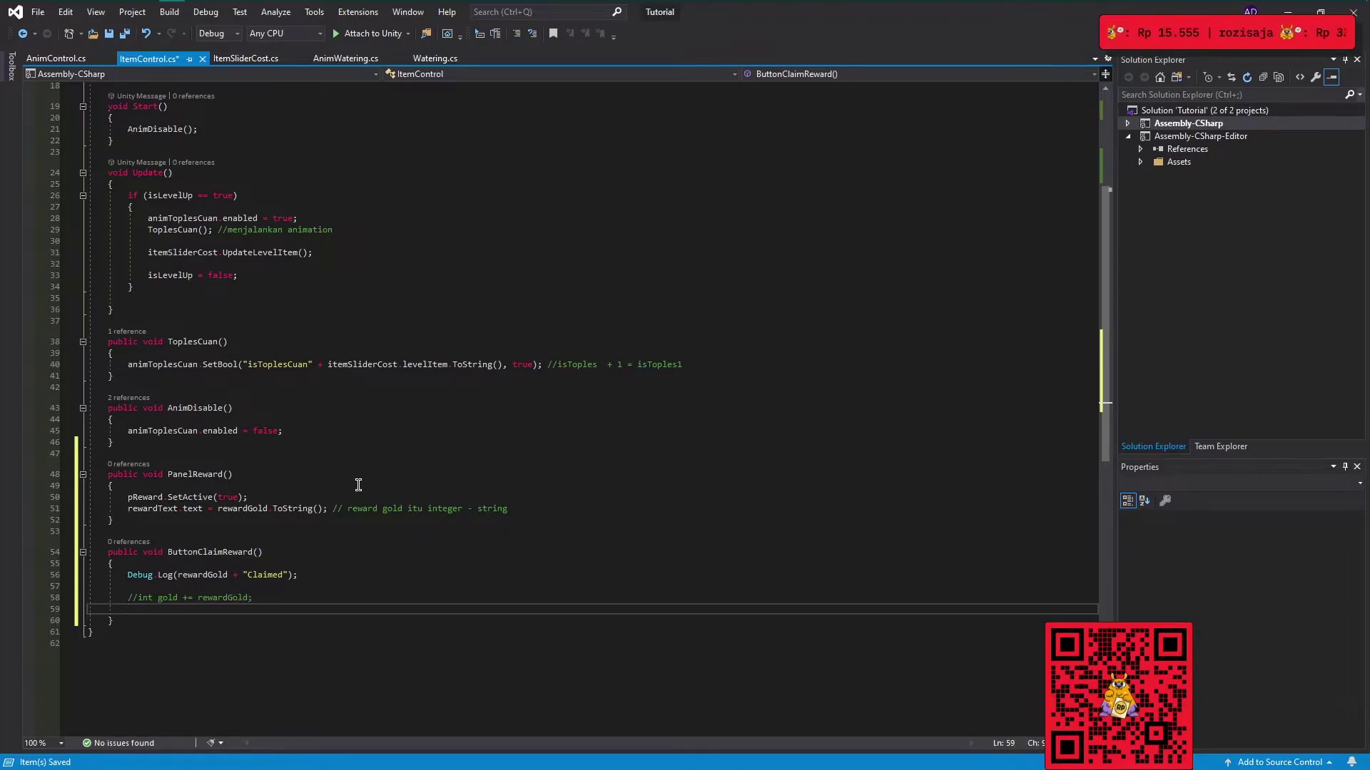
Add the commented line "//int powerUp += rewardPowerUp; // int powerUp".
{"action": "type", "text": "//"}
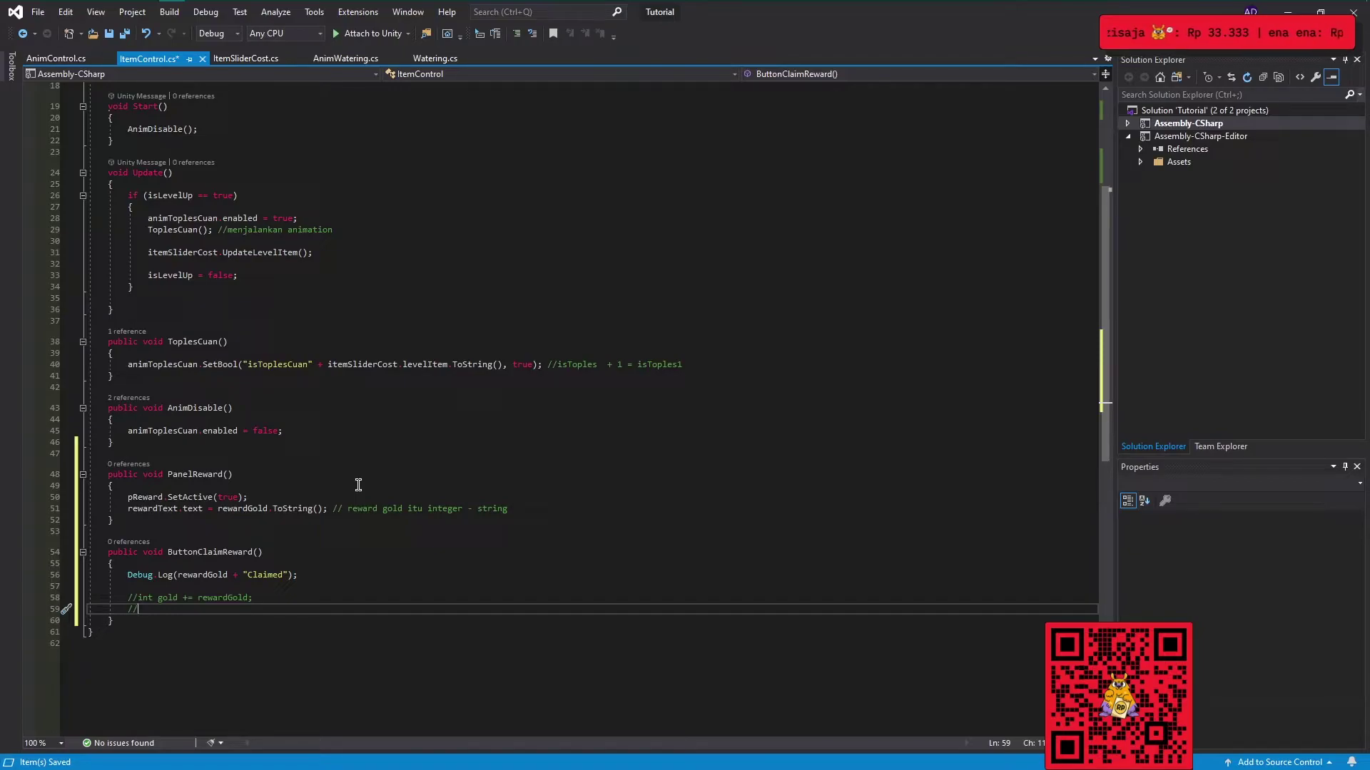
{"action": "type", "text": "int"}
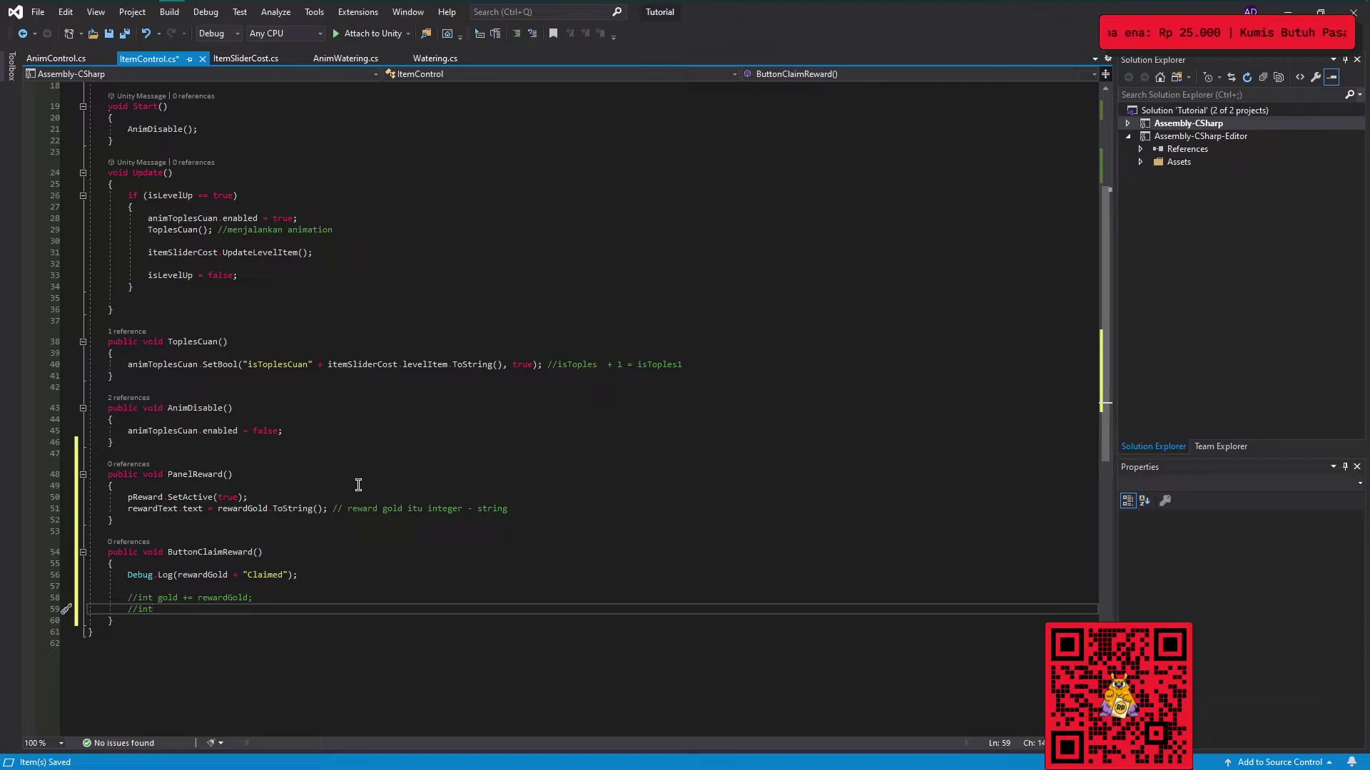
{"action": "type", "text": " power"}
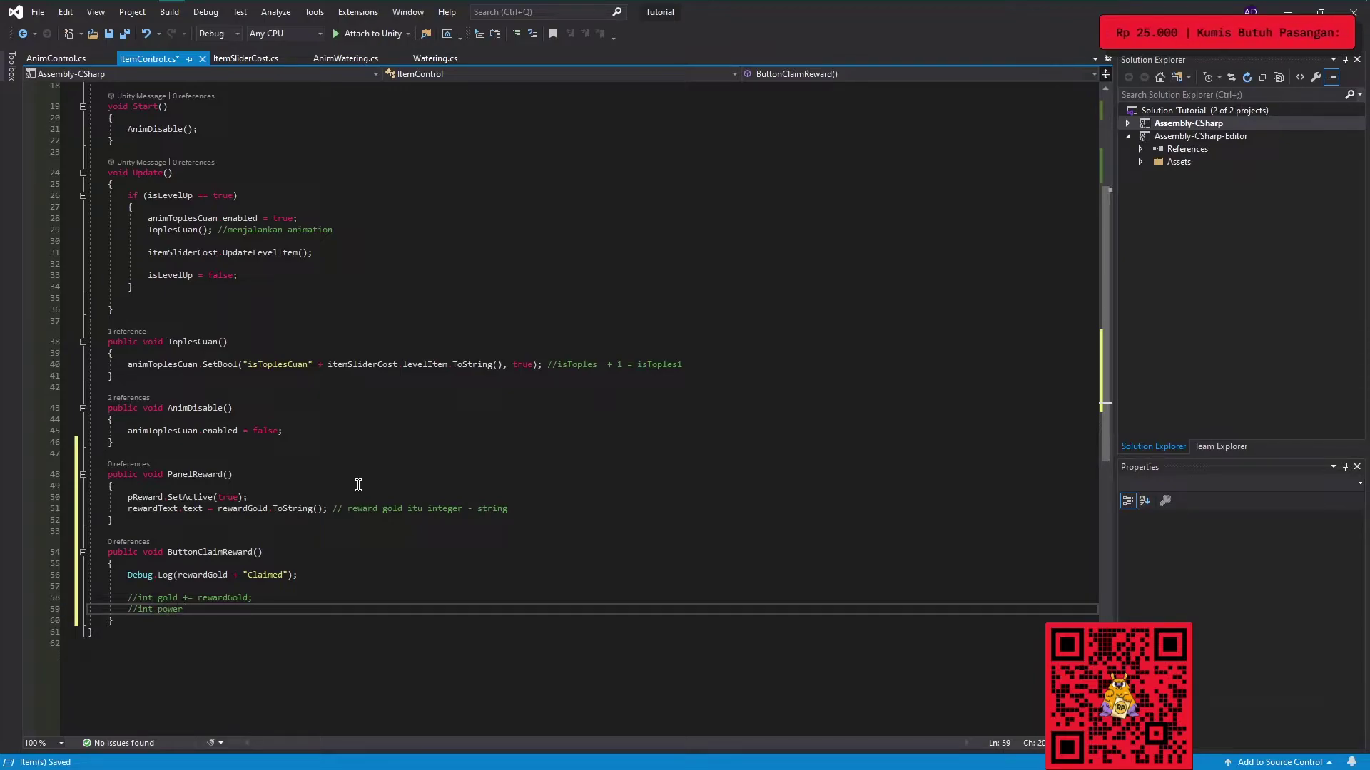
{"action": "type", "text": "Up +="}
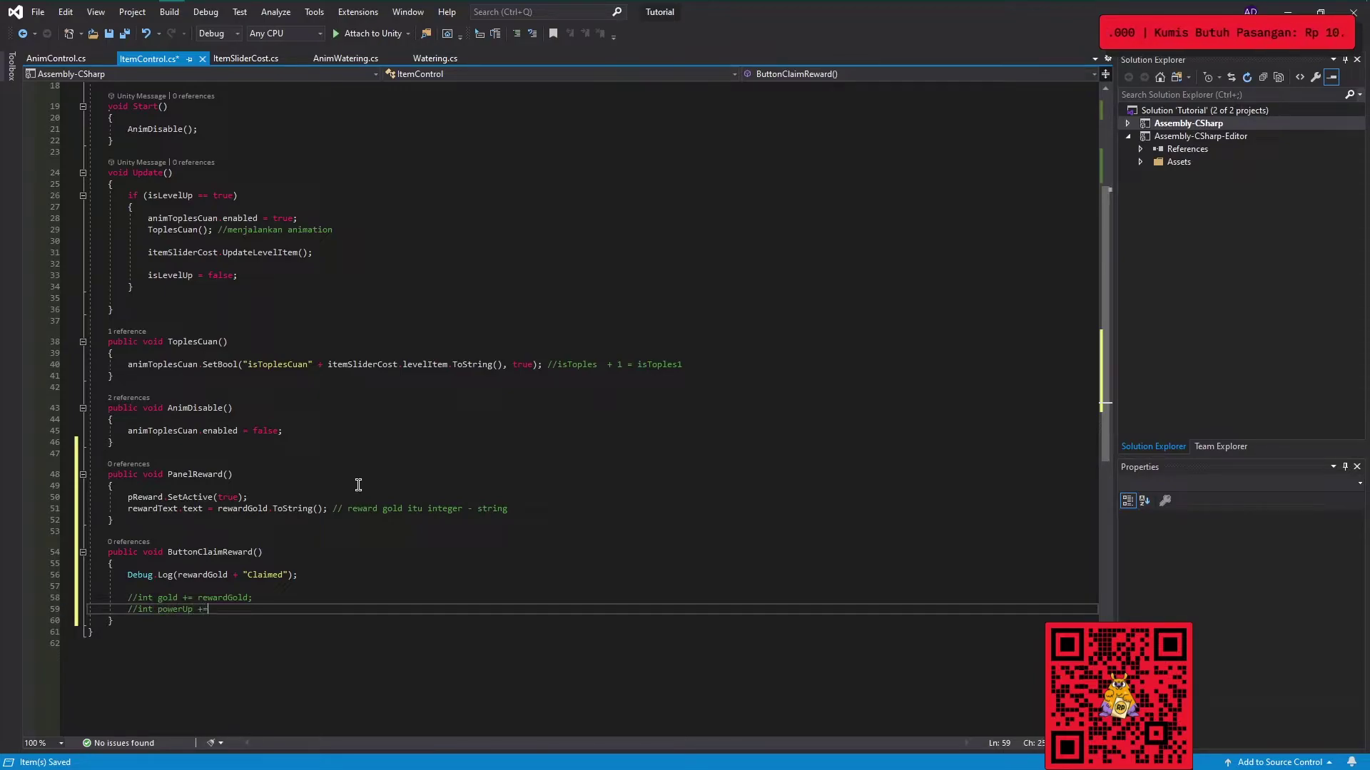
{"action": "type", "text": " re"}
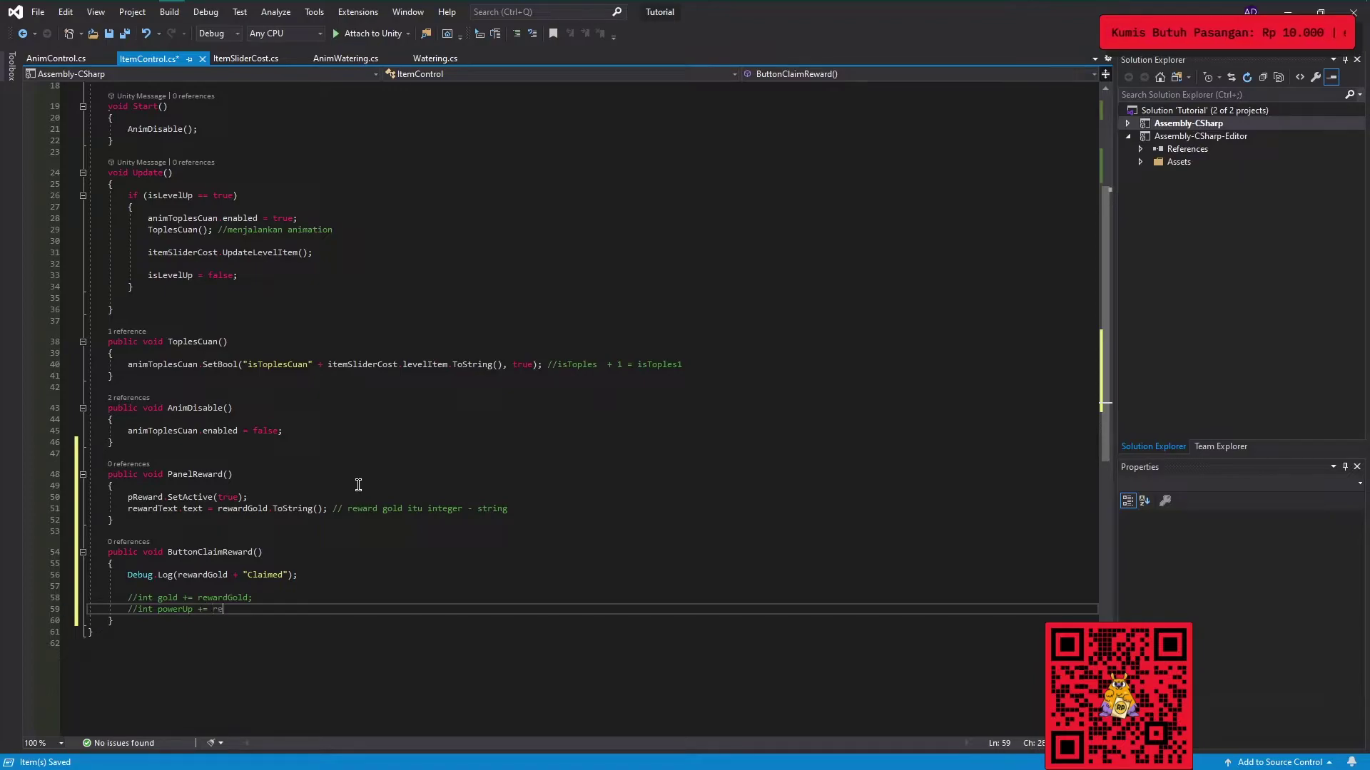
{"action": "type", "text": "ward"}
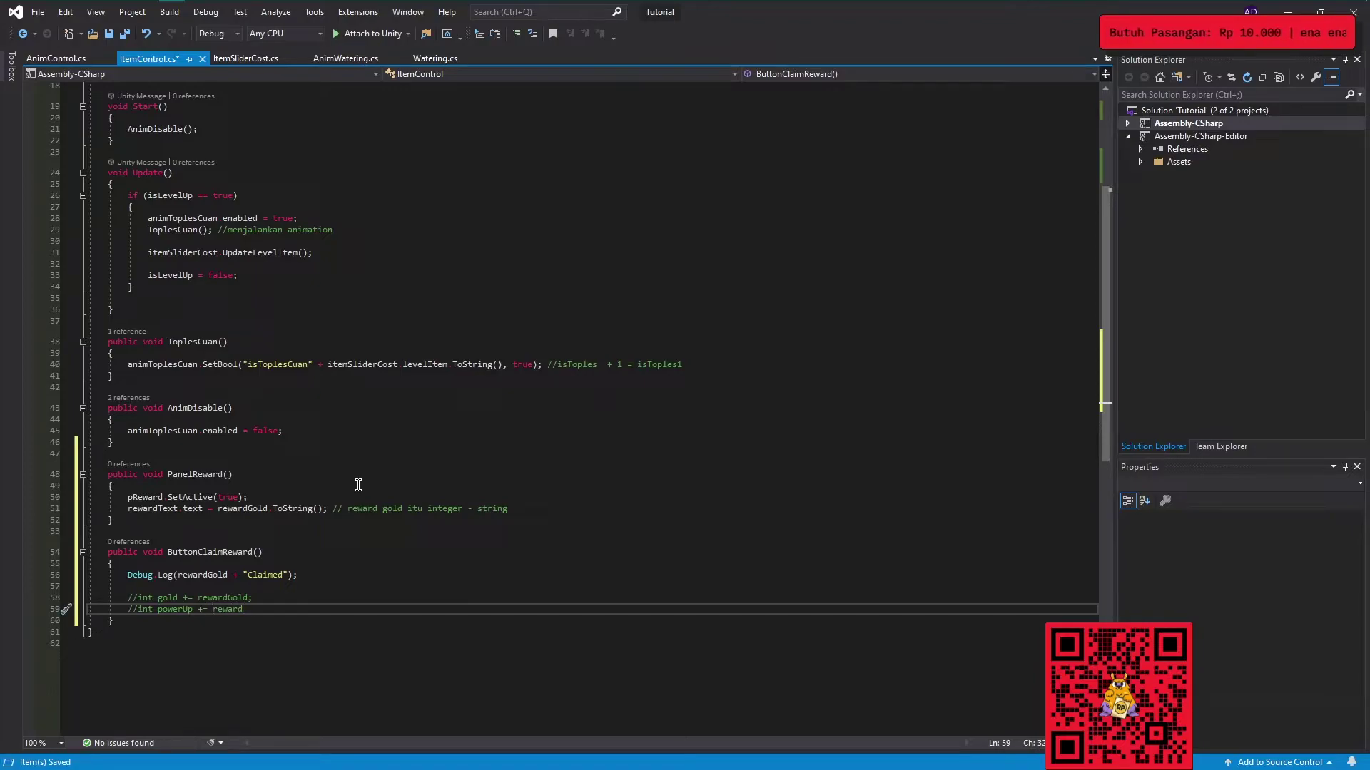
{"action": "type", "text": "Power"}
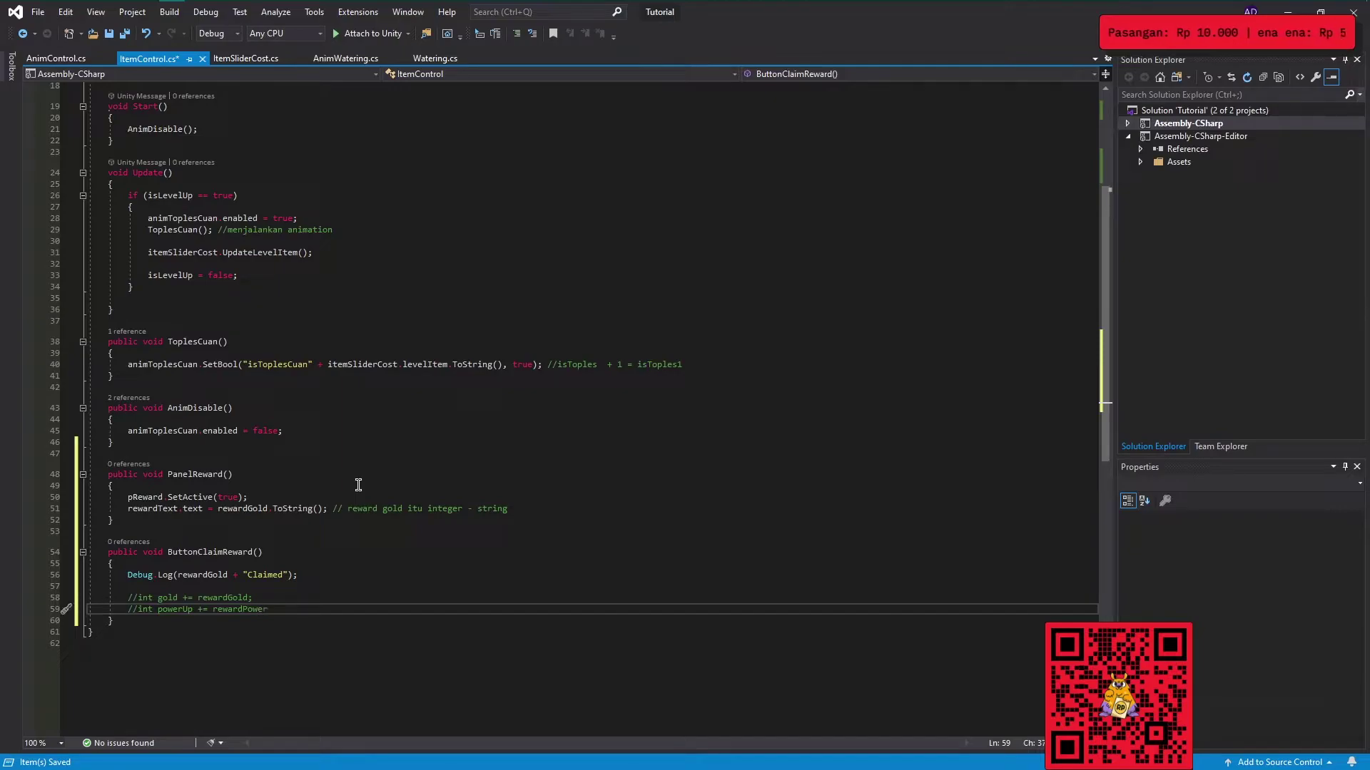
{"action": "type", "text": "Up; "}
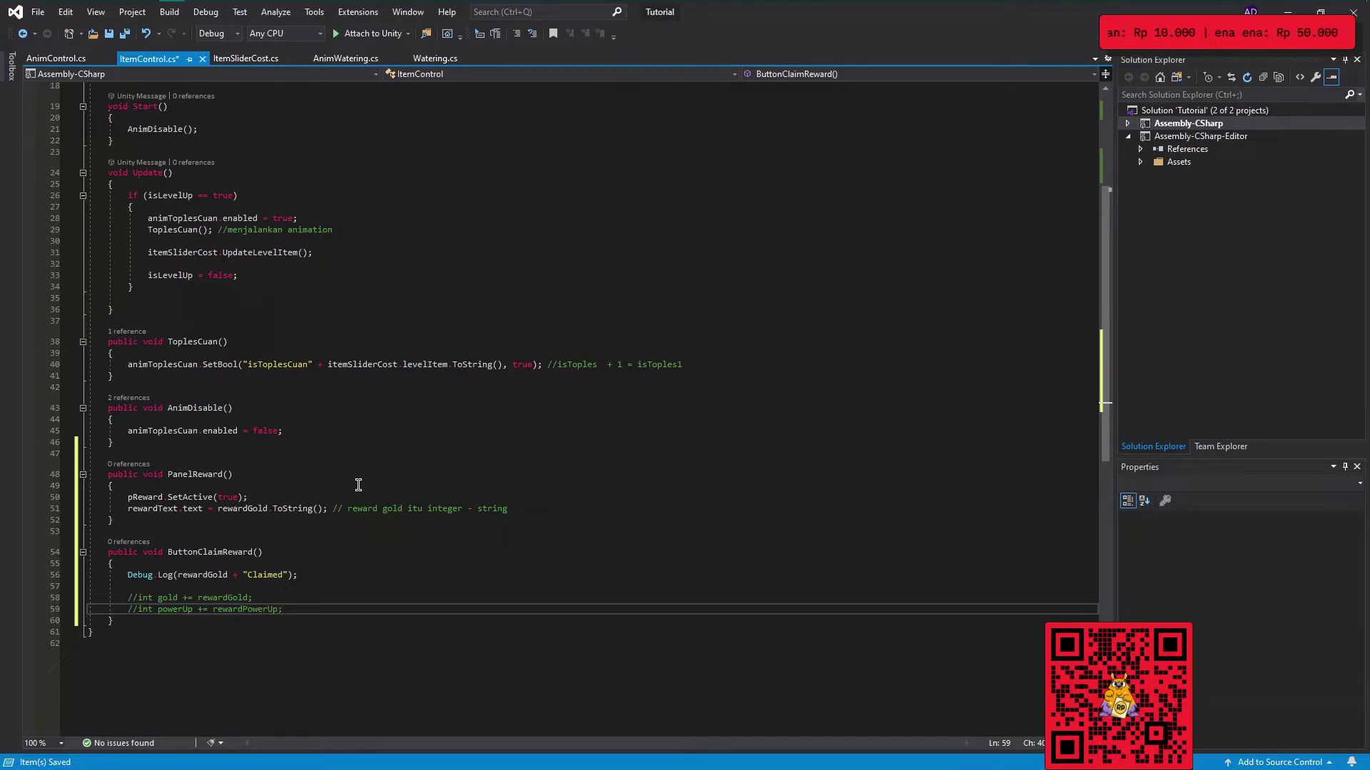
{"action": "type", "text": "// int p"}
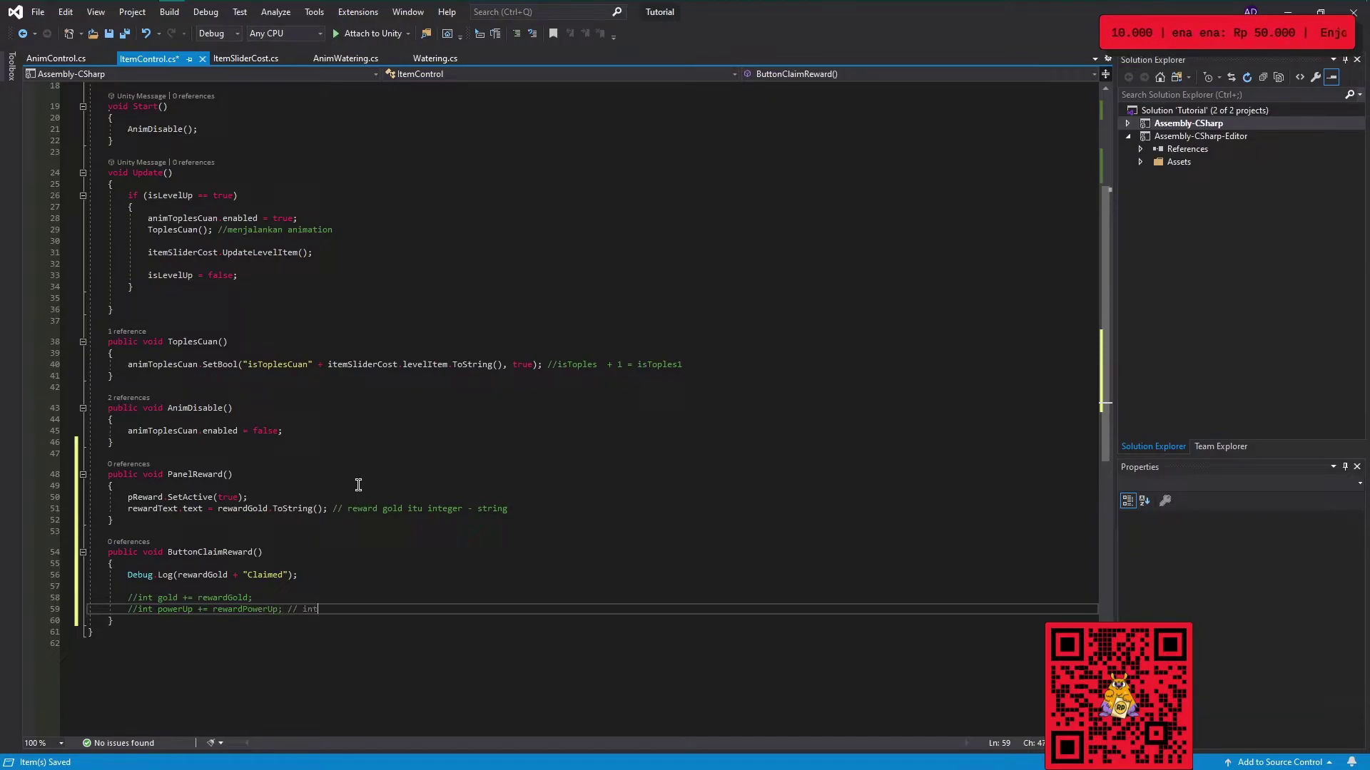
{"action": "type", "text": "ower"}
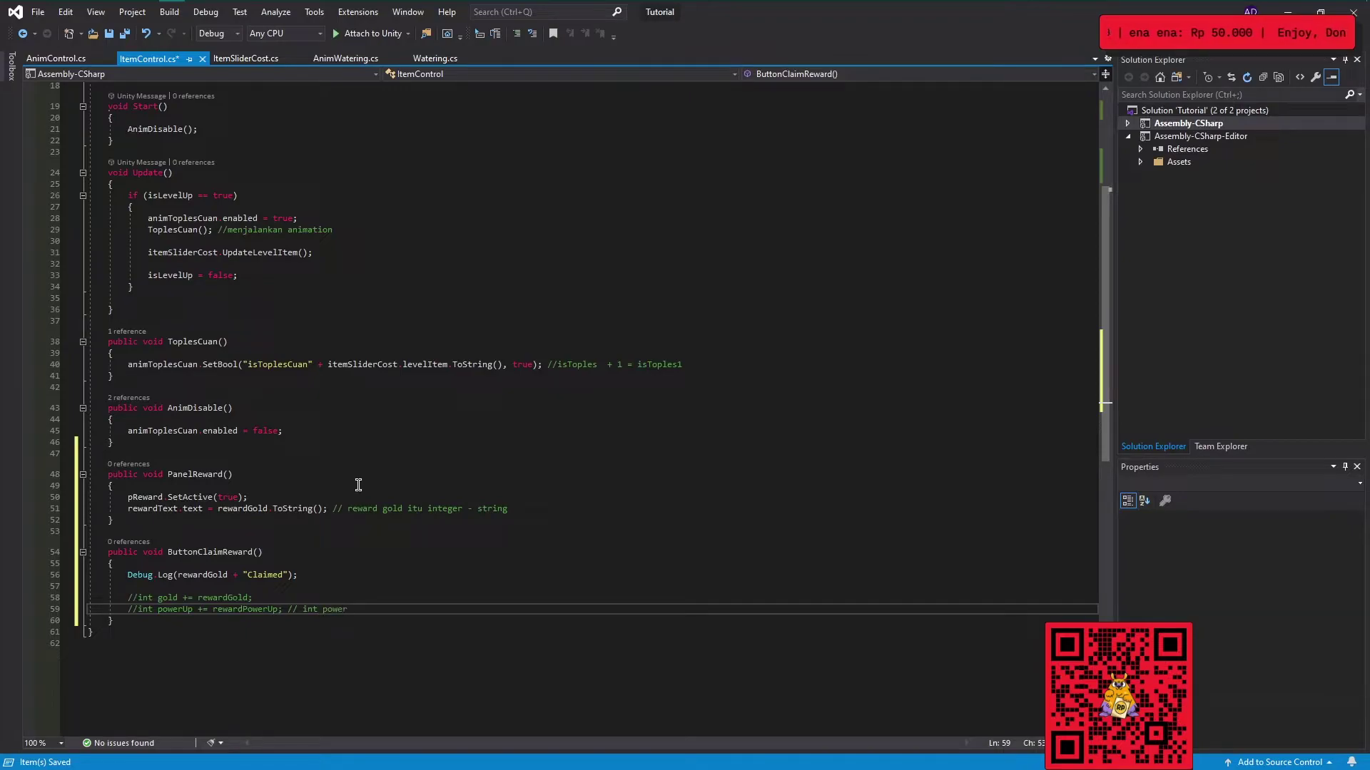
{"action": "type", "text": "Up"}
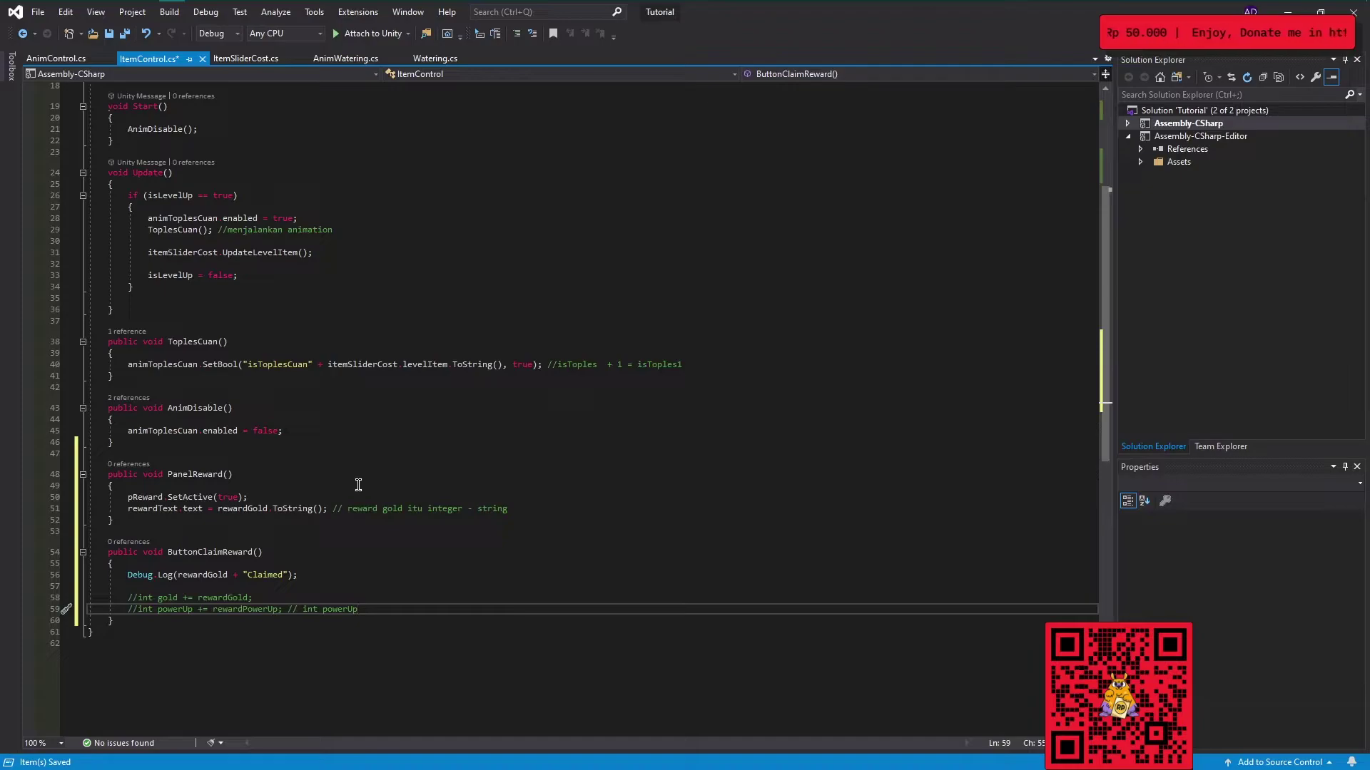
{"action": "key", "text": "Up"}
{"action": "key", "text": "Up"}
{"action": "key", "text": "Up"}
{"action": "key", "text": "Up"}
{"action": "key", "text": "Up"}
{"action": "key", "text": "Up"}
{"action": "key", "text": "Up"}
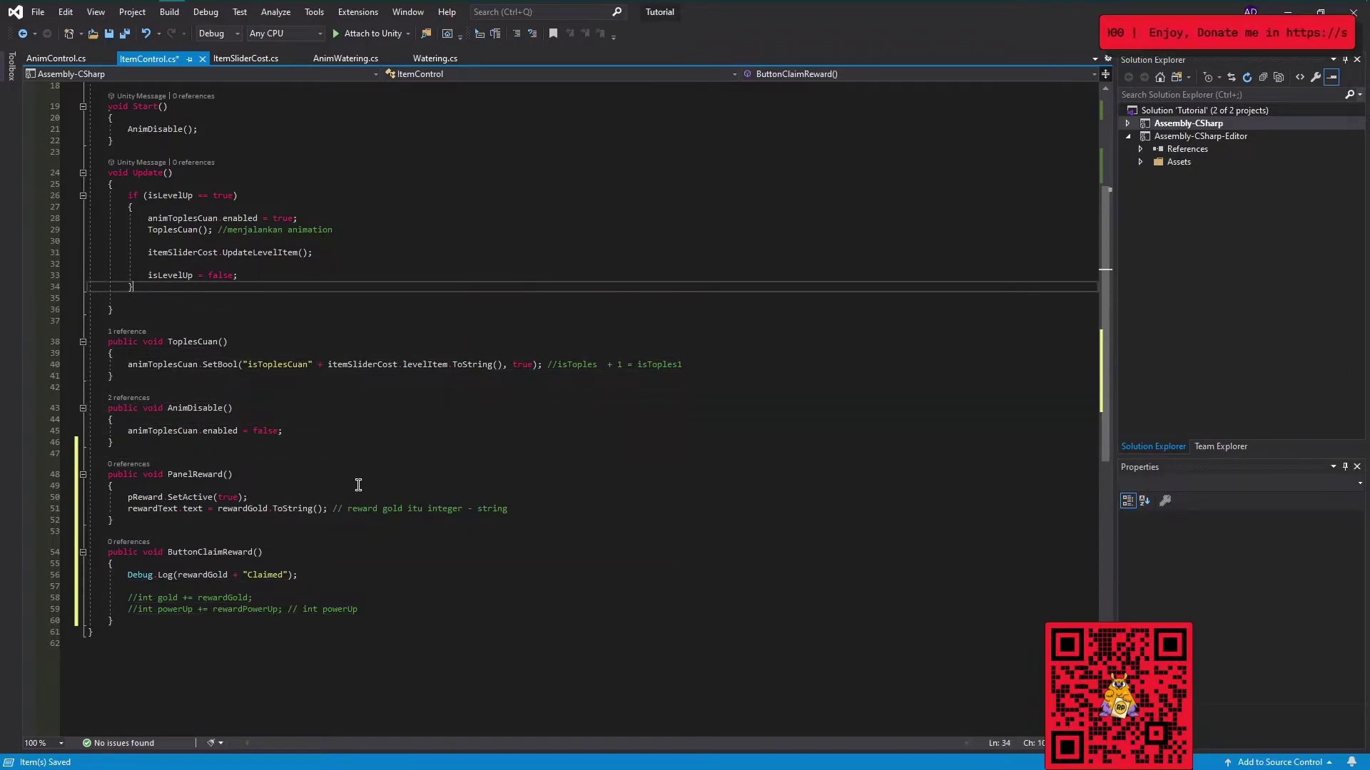
{"action": "key", "text": "Up"}
{"action": "key", "text": "Up"}
{"action": "key", "text": "Up"}
Comment out the public rewardGold declaration and add the note 'reward pasti'.
{"action": "key", "text": "Down"}
{"action": "key", "text": "Down"}
{"action": "key", "text": "Down"}
{"action": "key", "text": "Down"}
{"action": "key", "text": "Down"}
{"action": "key", "text": "Down"}
{"action": "key", "text": "Down"}
{"action": "key", "text": "Down"}
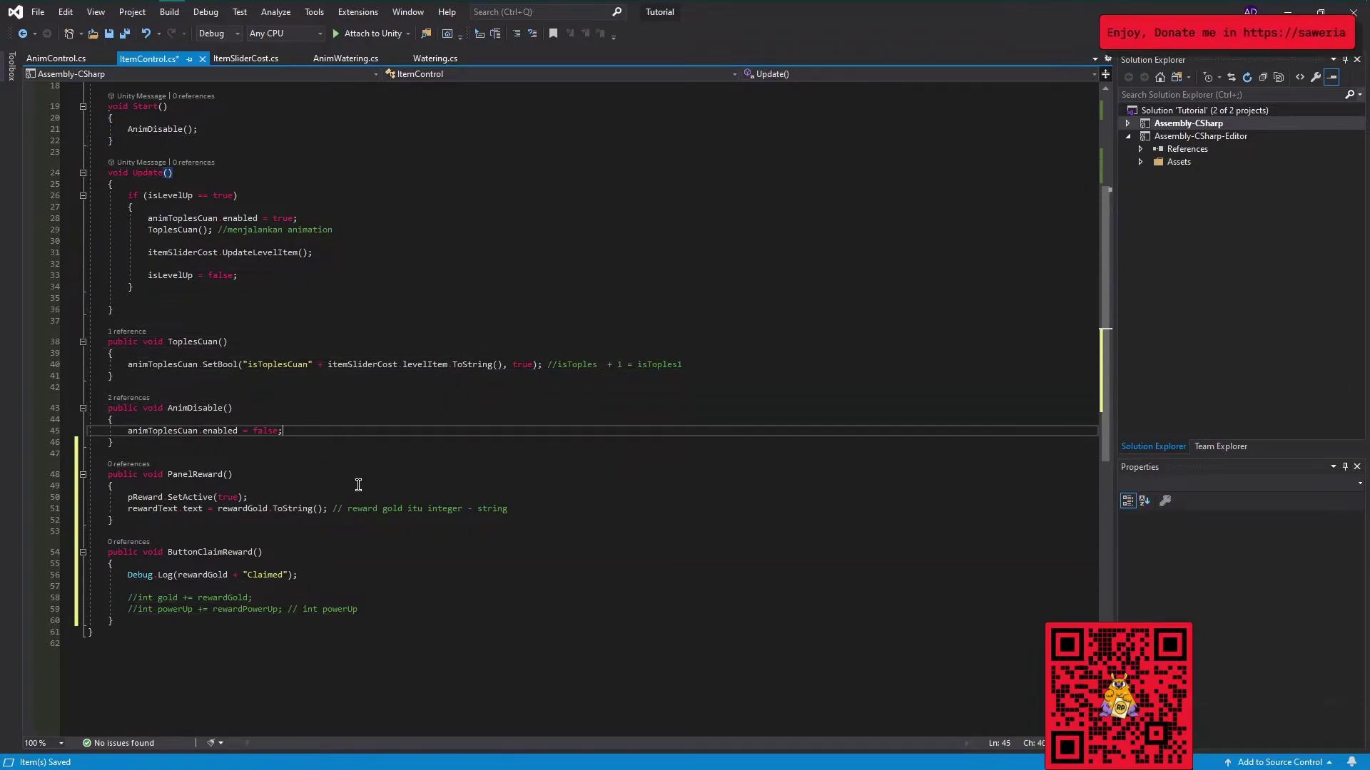
{"action": "key", "text": "Down"}
{"action": "key", "text": "Up"}
{"action": "key", "text": "Up"}
{"action": "key", "text": "Up"}
{"action": "key", "text": "Up"}
{"action": "key", "text": "Up"}
{"action": "key", "text": "Up"}
{"action": "key", "text": "Up"}
{"action": "key", "text": "Up"}
{"action": "key", "text": "Up"}
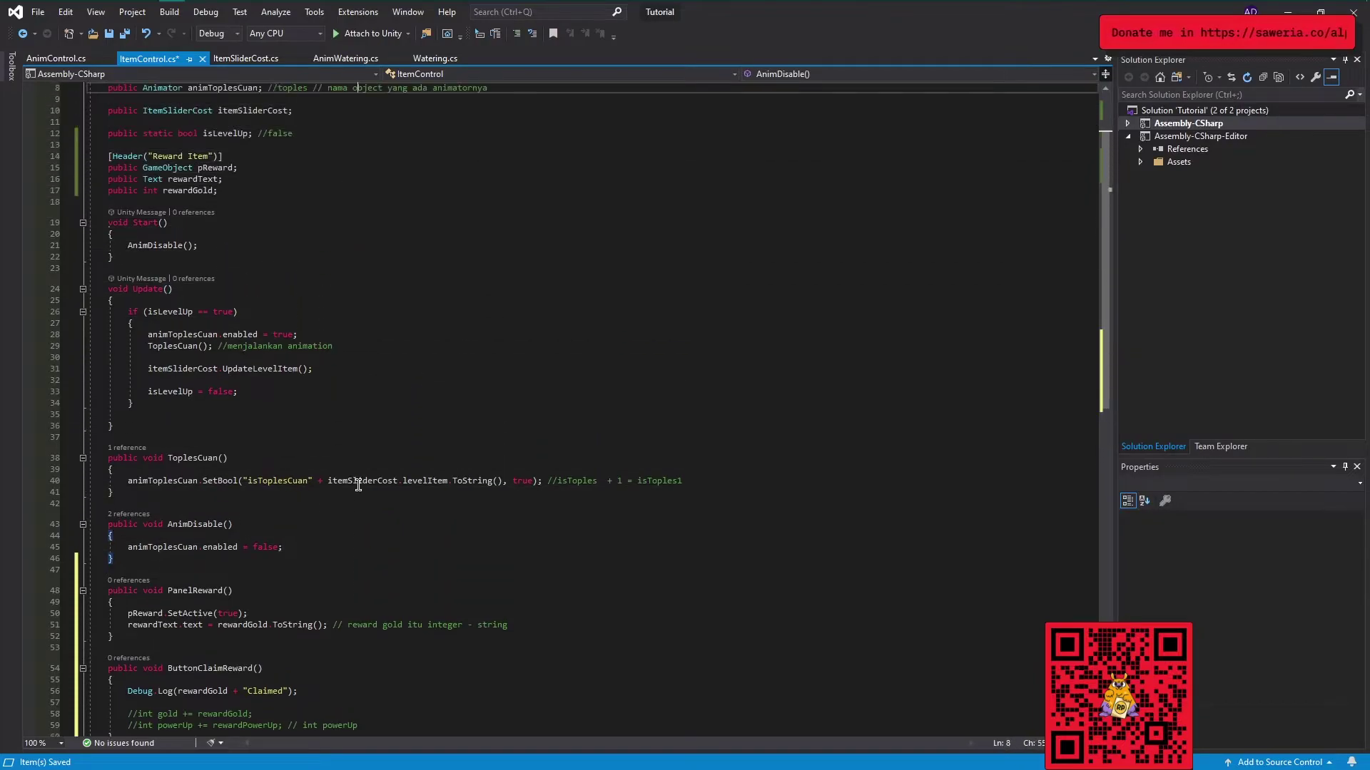
{"action": "key", "text": "Up"}
{"action": "key", "text": "Up"}
{"action": "key", "text": "Up"}
{"action": "key", "text": "Down"}
{"action": "key", "text": "Down"}
{"action": "key", "text": "Down"}
{"action": "key", "text": "Down"}
{"action": "key", "text": "Down"}
{"action": "key", "text": "Down"}
{"action": "key", "text": "Down"}
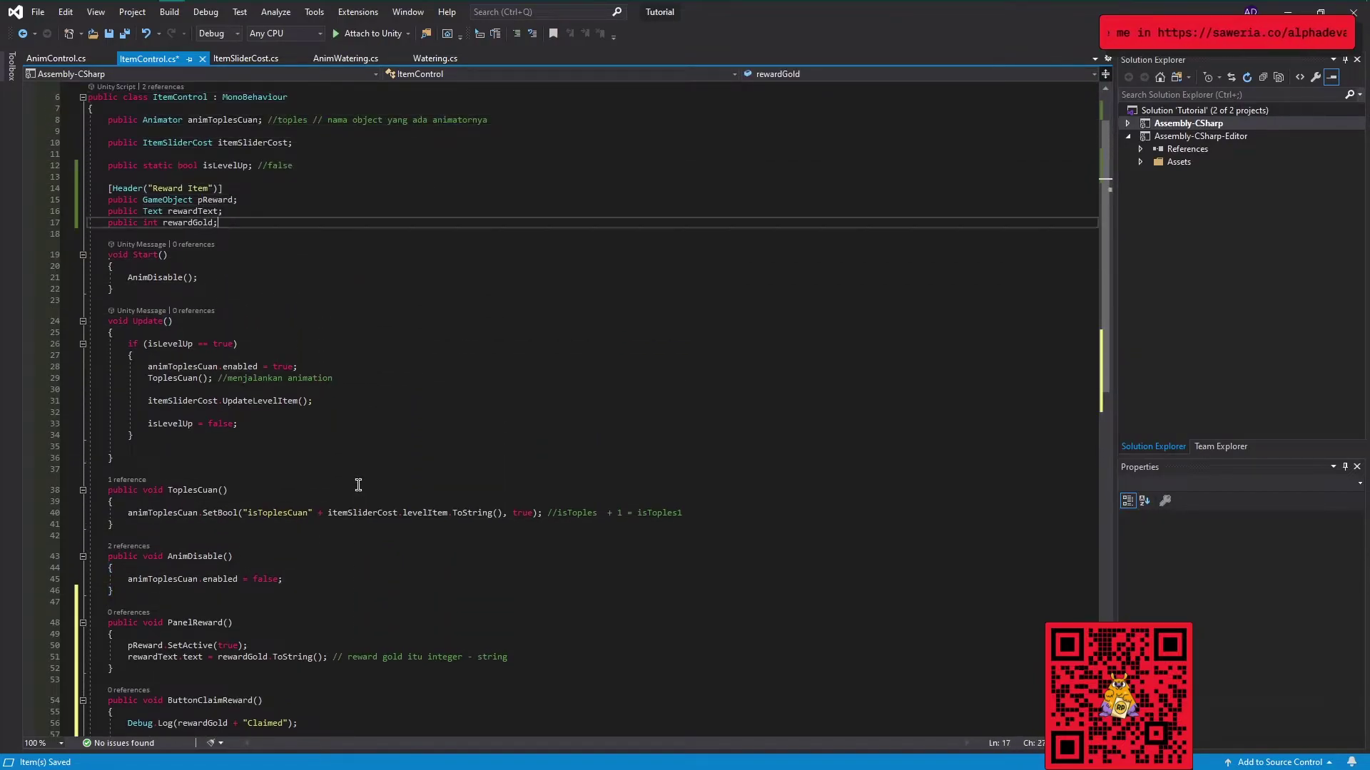
{"action": "key", "text": "Home"}
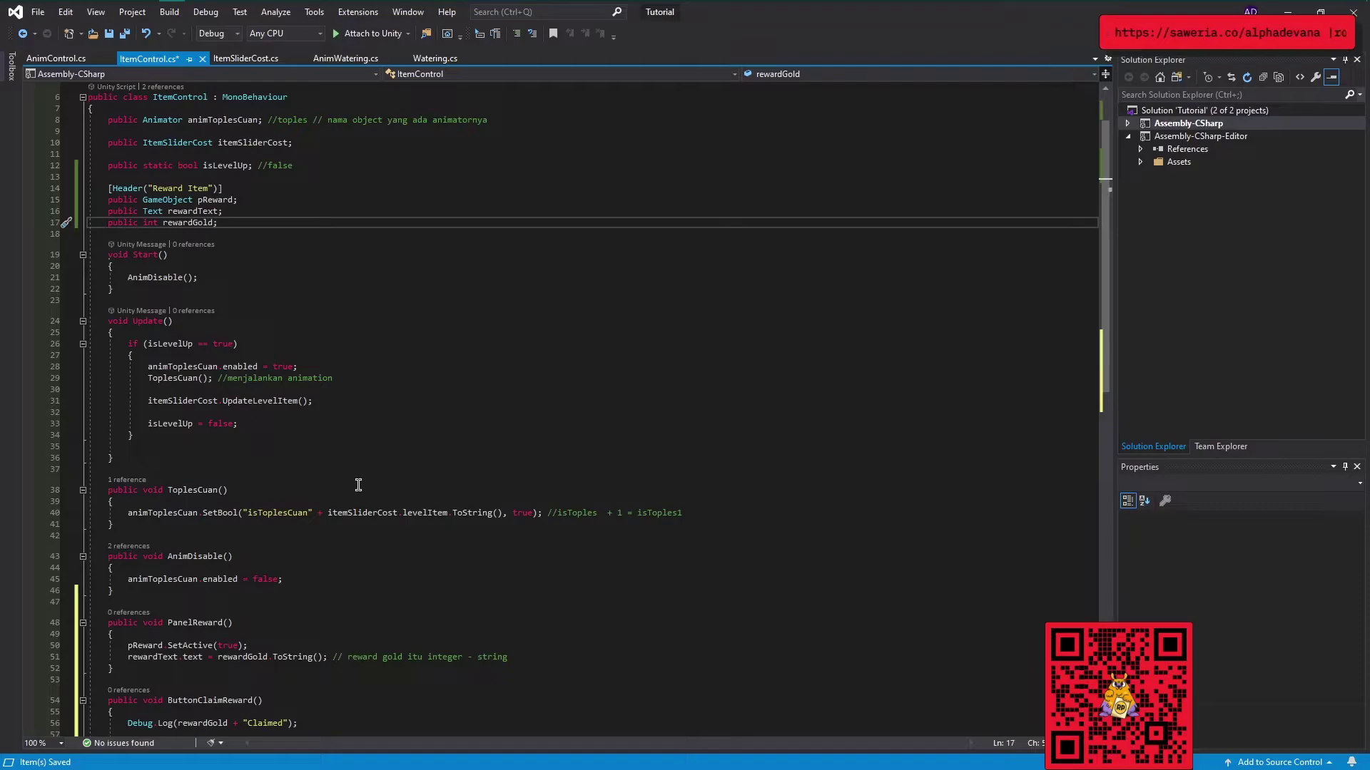
{"action": "type", "text": "//"}
{"action": "key", "text": "End"}
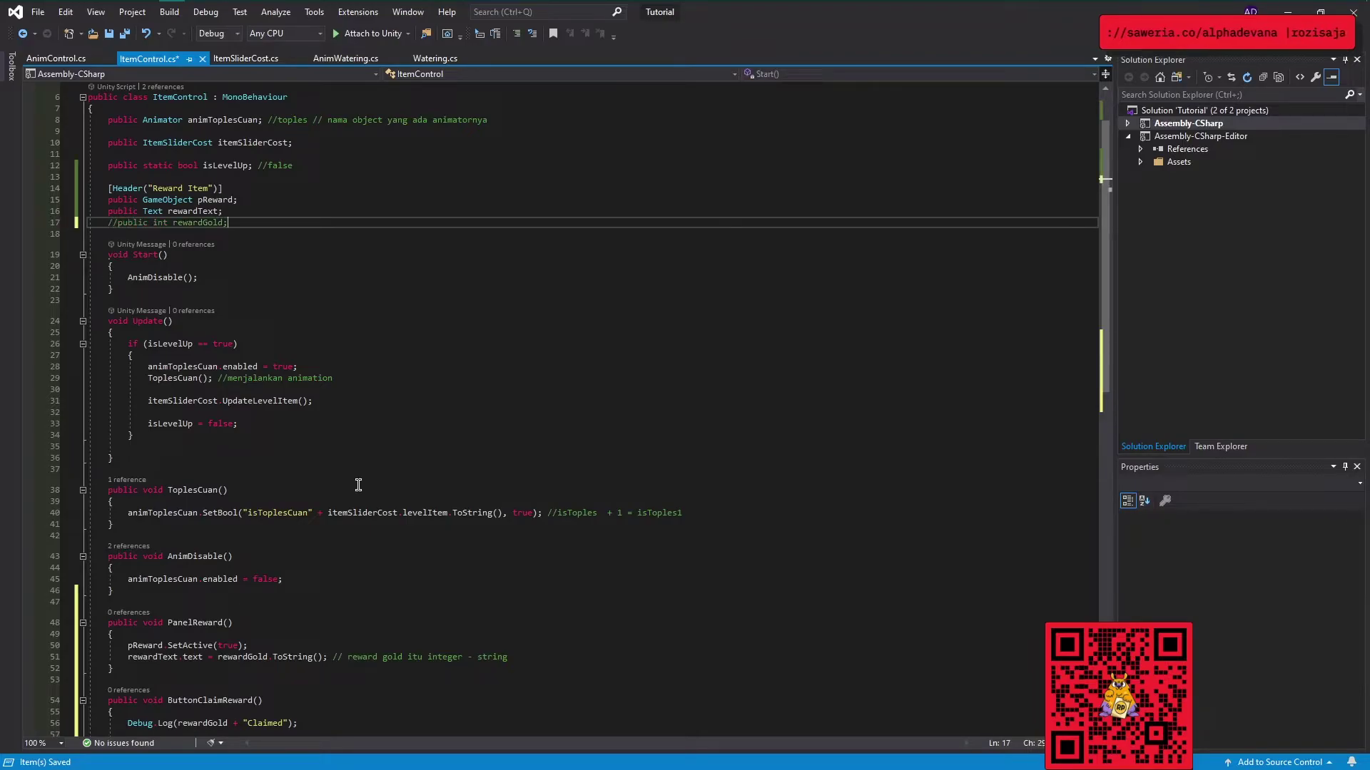
{"action": "type", "text": "rewar"}
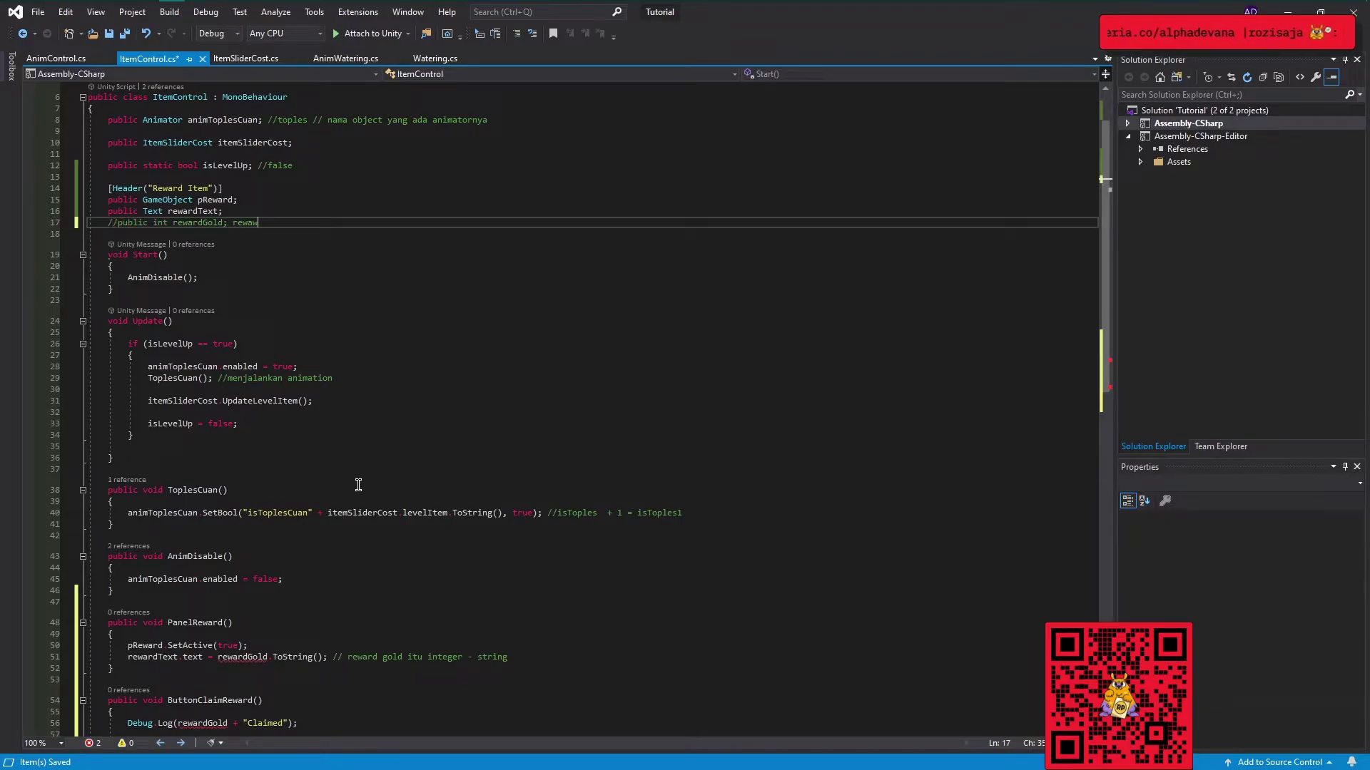
{"action": "type", "text": "d past"}
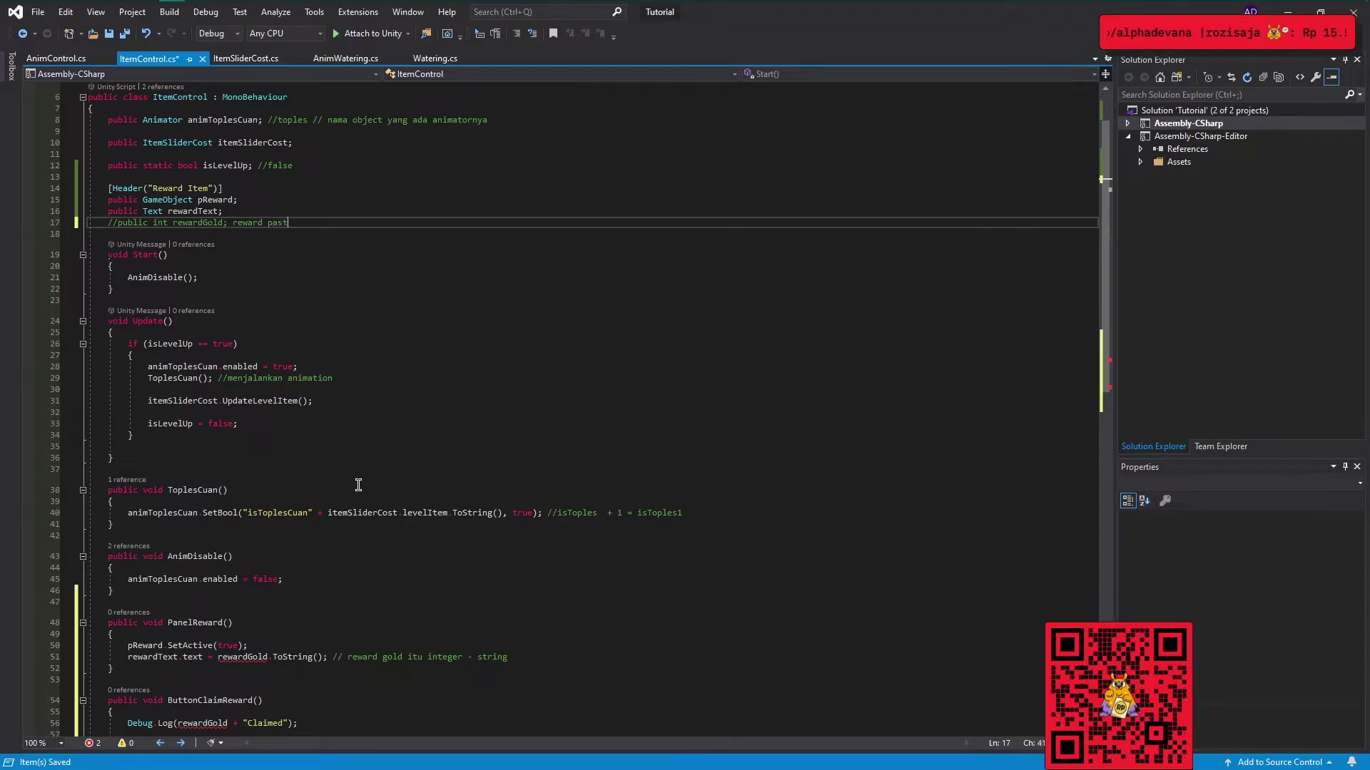
{"action": "type", "text": "i"}
Declare a private 'int rewardGold;' on the line below the commented field.
{"action": "key", "text": "Return"}
{"action": "type", "text": "i"}
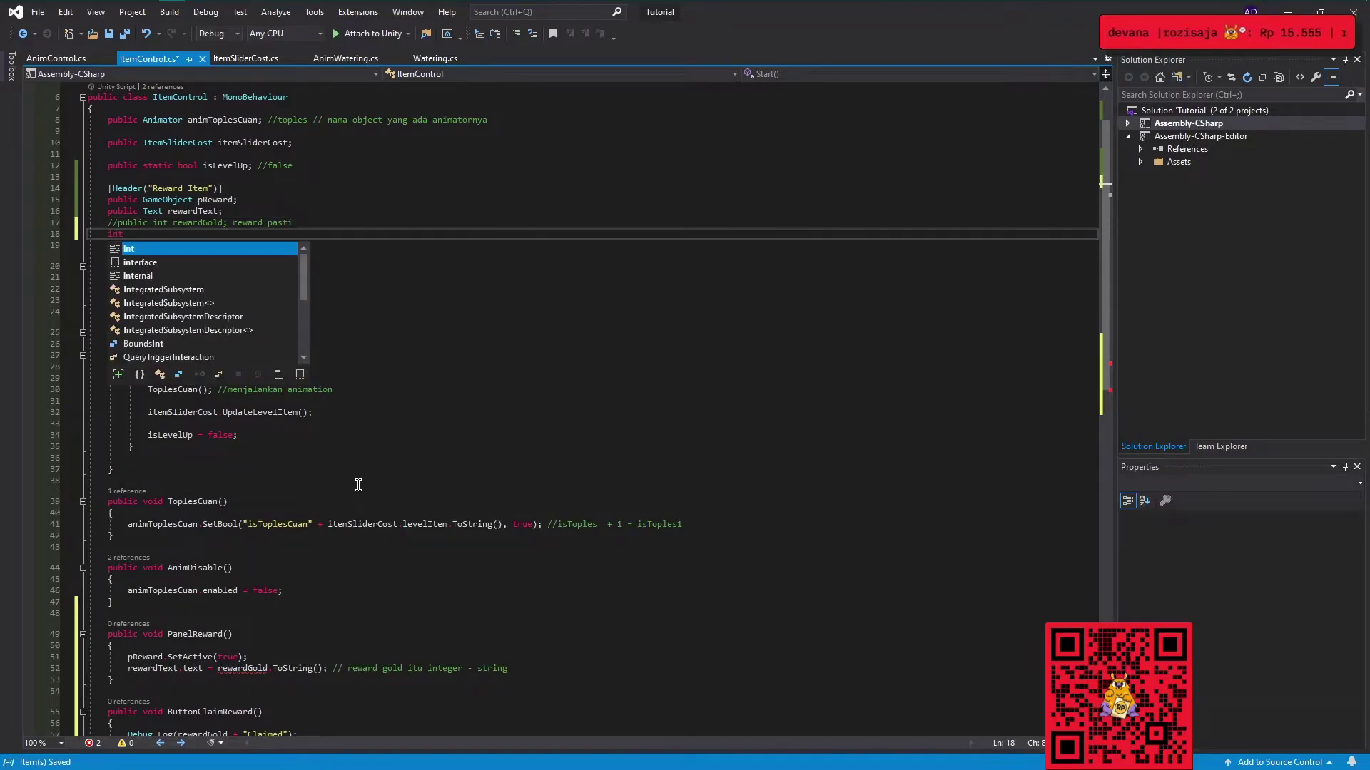
{"action": "type", "text": "nt reward"}
{"action": "type", "text": "G"}
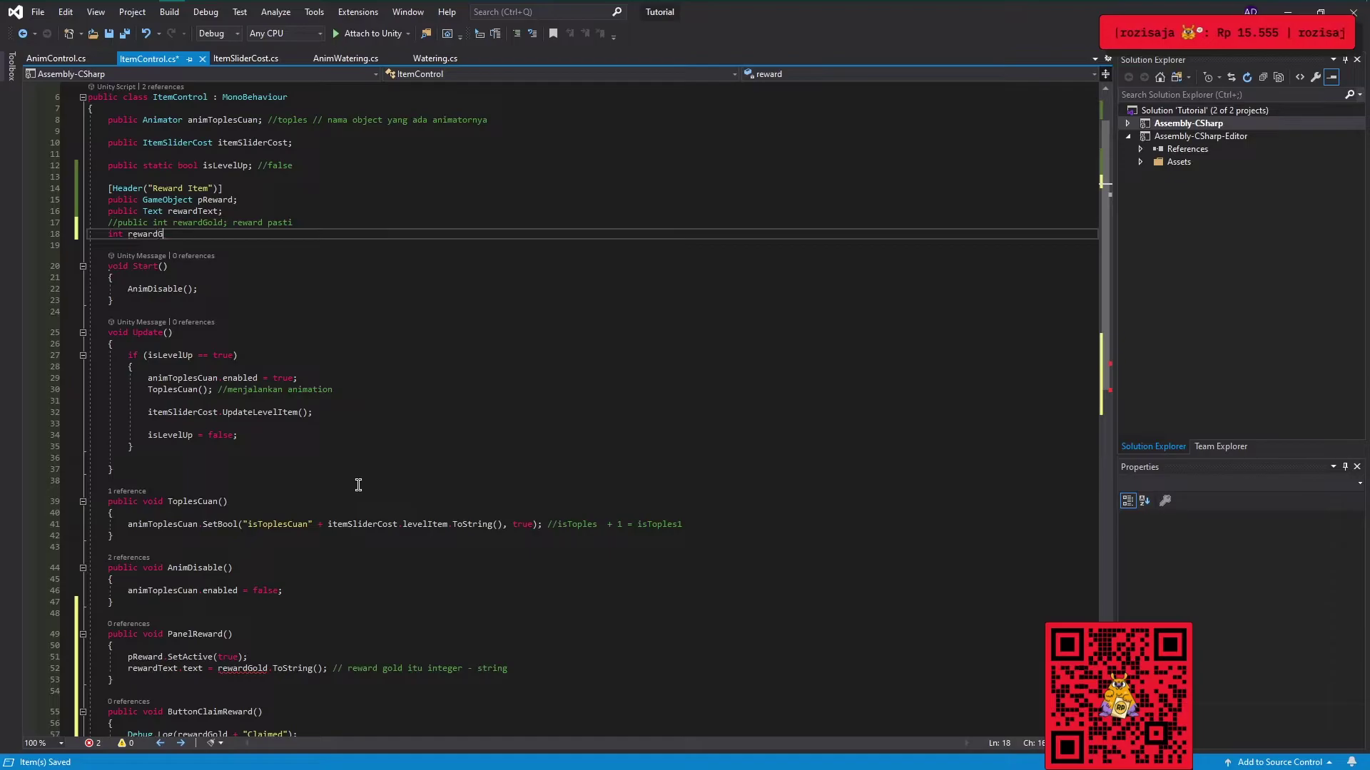
{"action": "key", "text": "BackSpace"}
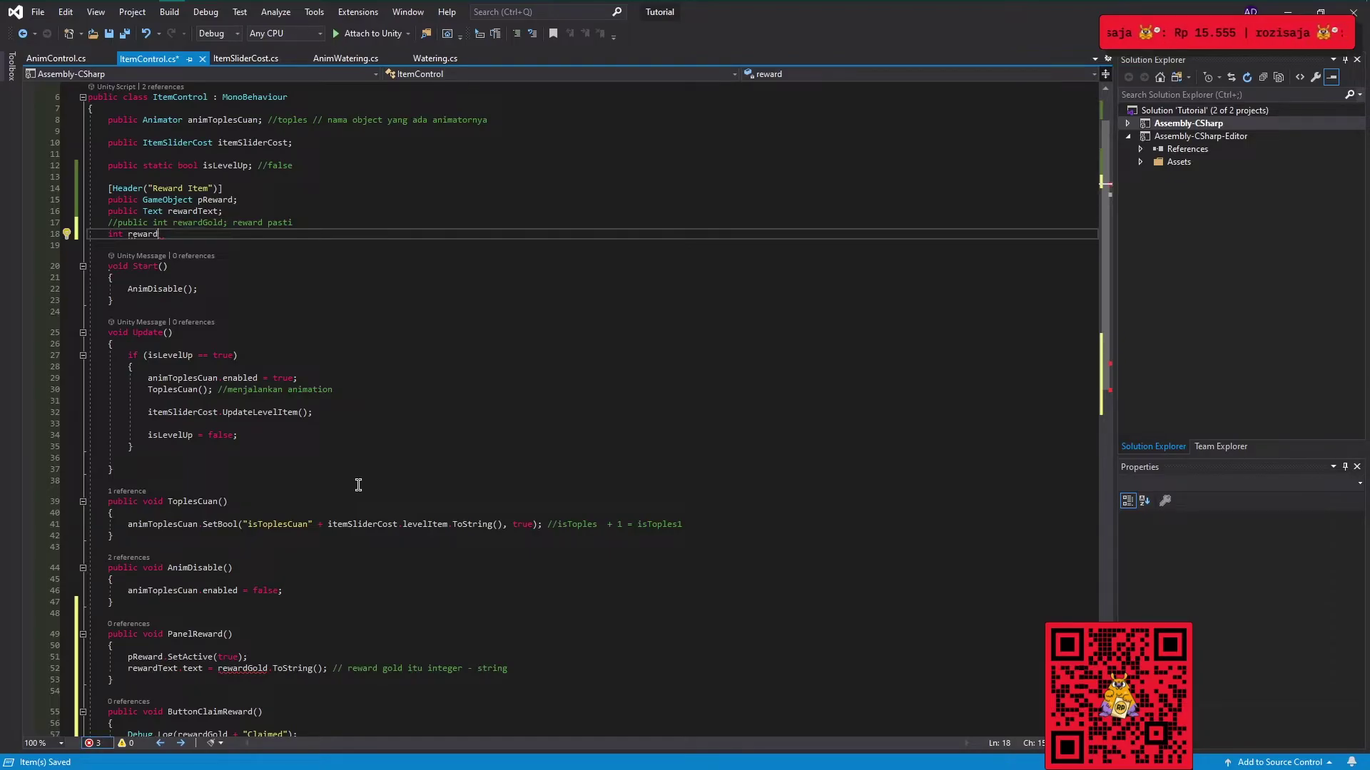
{"action": "type", "text": "Gold;"}
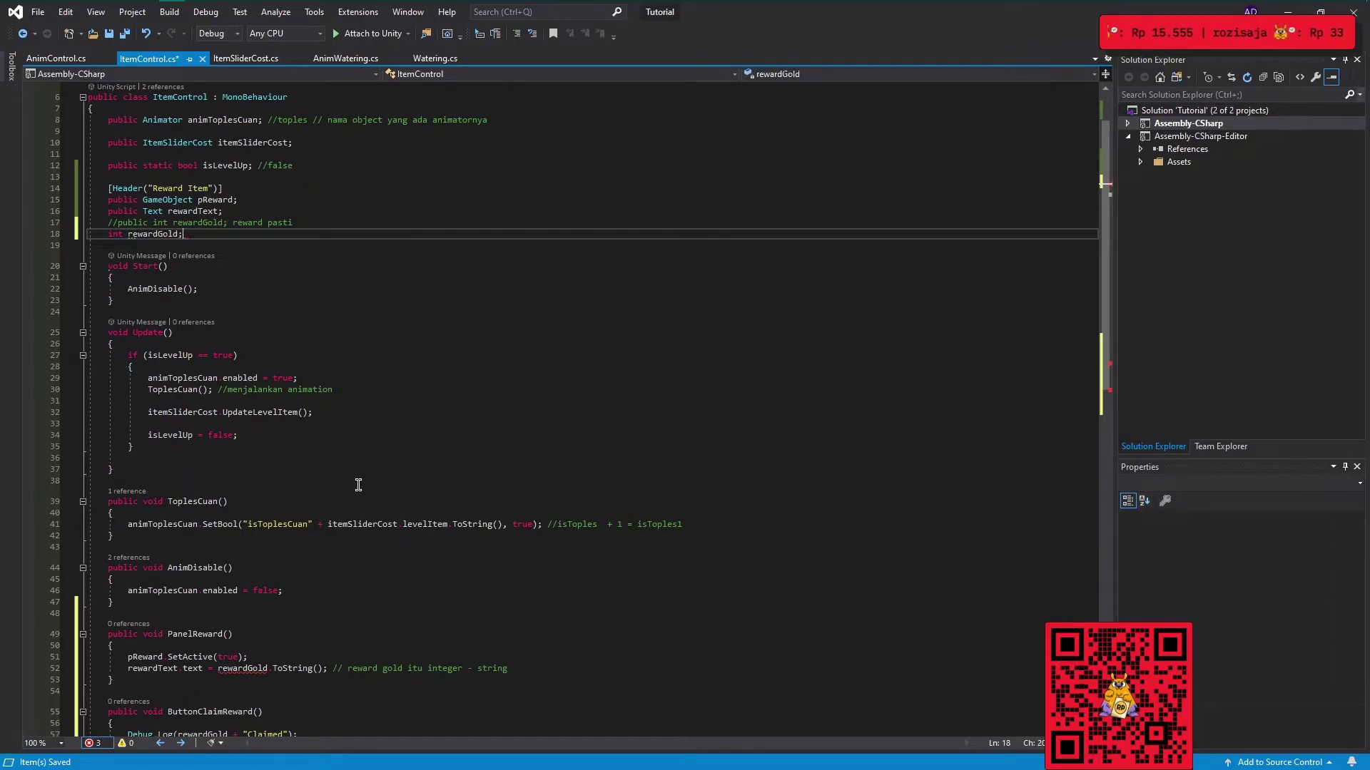
{"action": "scroll", "coordinate": [307, 536], "scroll_direction": "down", "scroll_amount": 3}
{"action": "scroll", "coordinate": [307, 536], "scroll_direction": "down", "scroll_amount": 1}
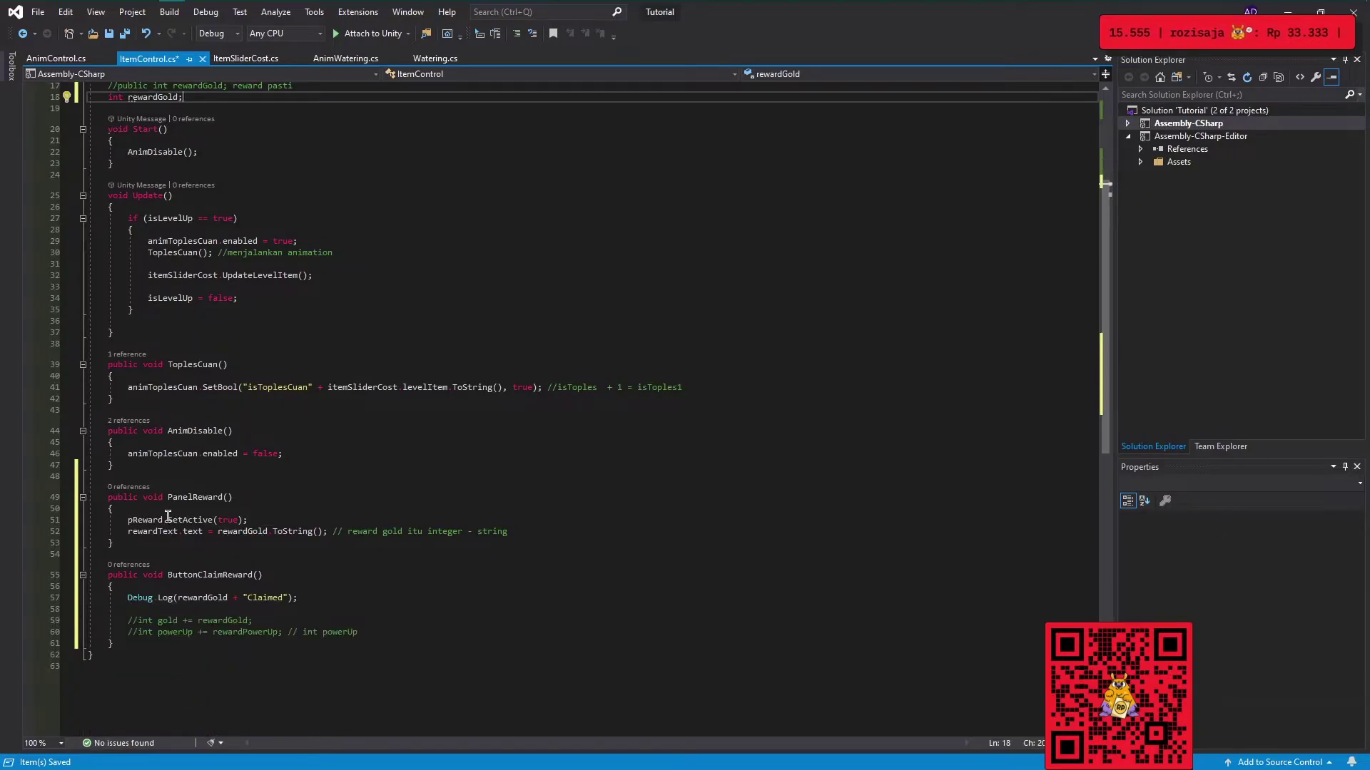
Make PanelReward set rewardGold = Random.Range(1000, 5000) before the SetActive call.
{"action": "left_click", "coordinate": [167, 520]}
{"action": "left_click", "coordinate": [281, 510]}
{"action": "key", "text": "Return"}
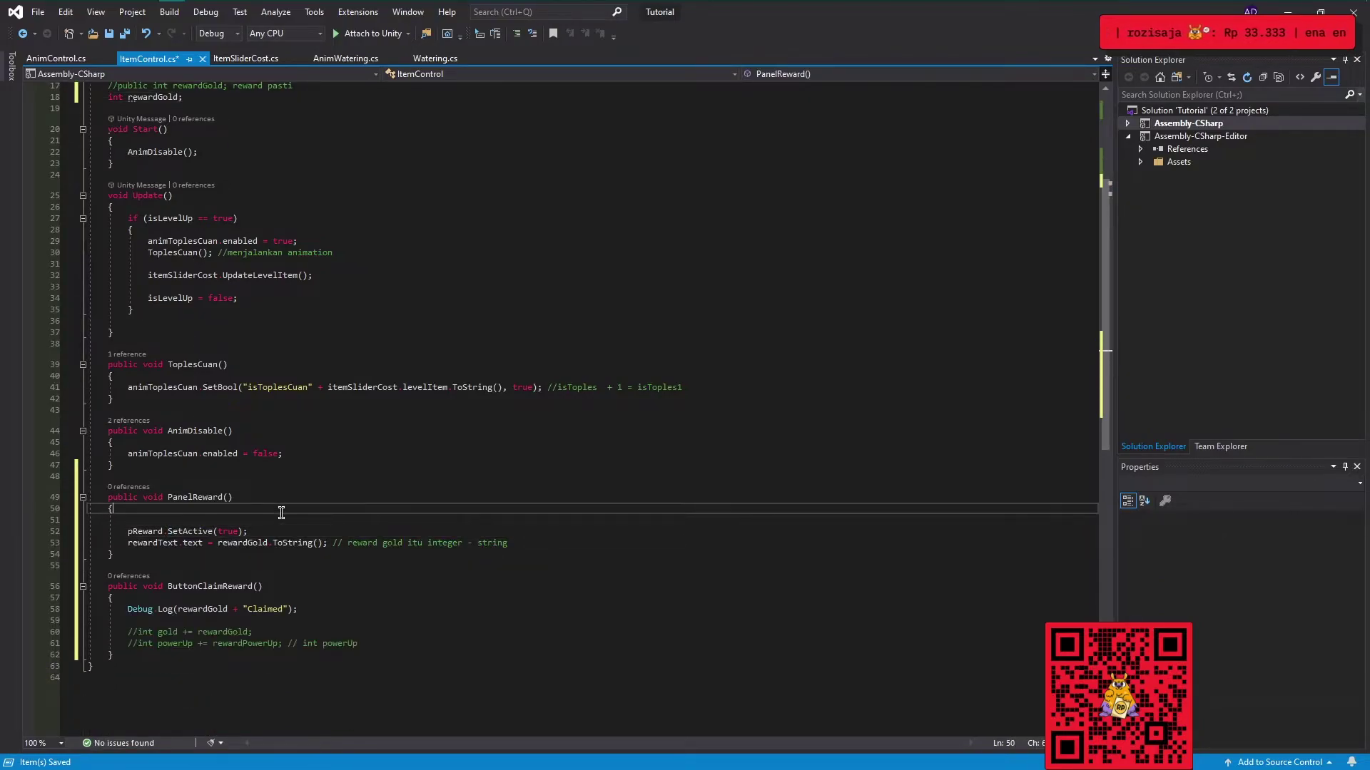
{"action": "key", "text": "Return"}
{"action": "key", "text": "Up"}
{"action": "type", "text": "rewar"}
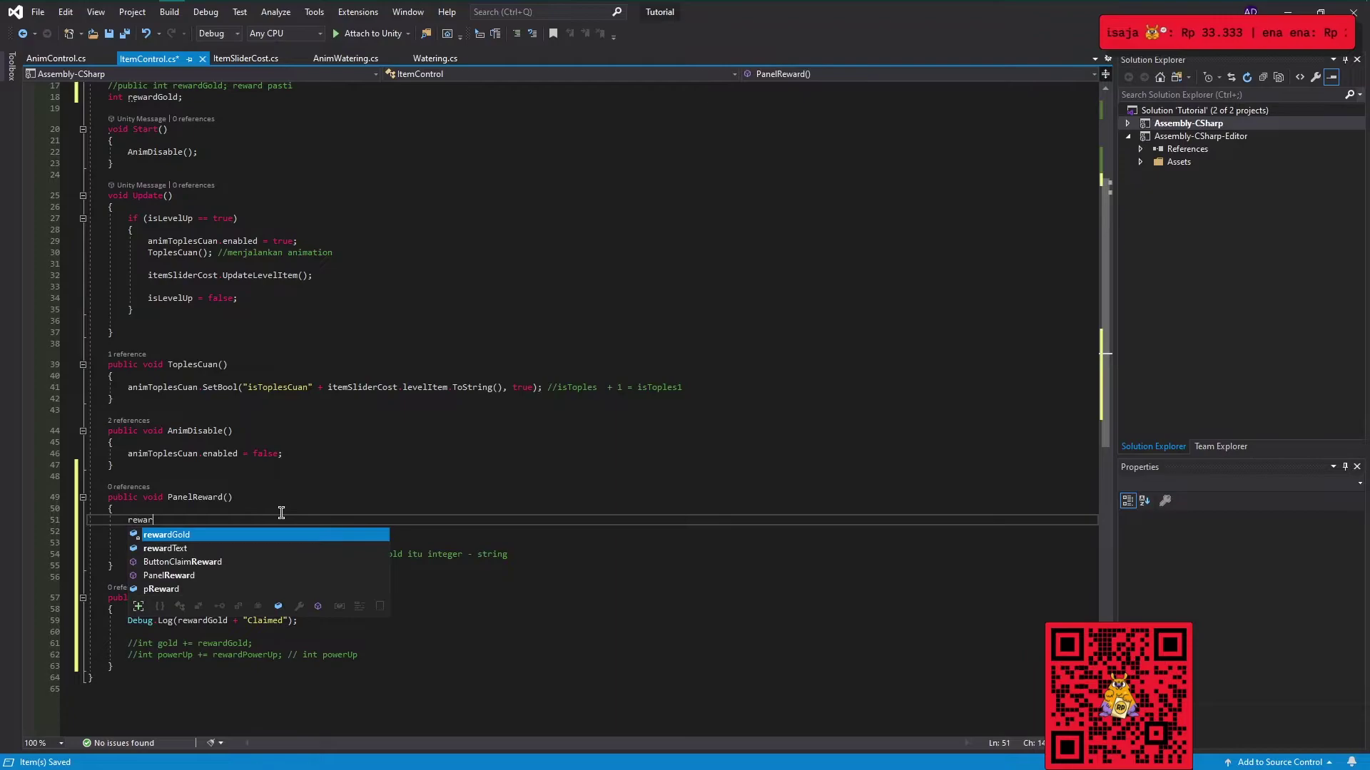
{"action": "type", "text": "dGold = rand"}
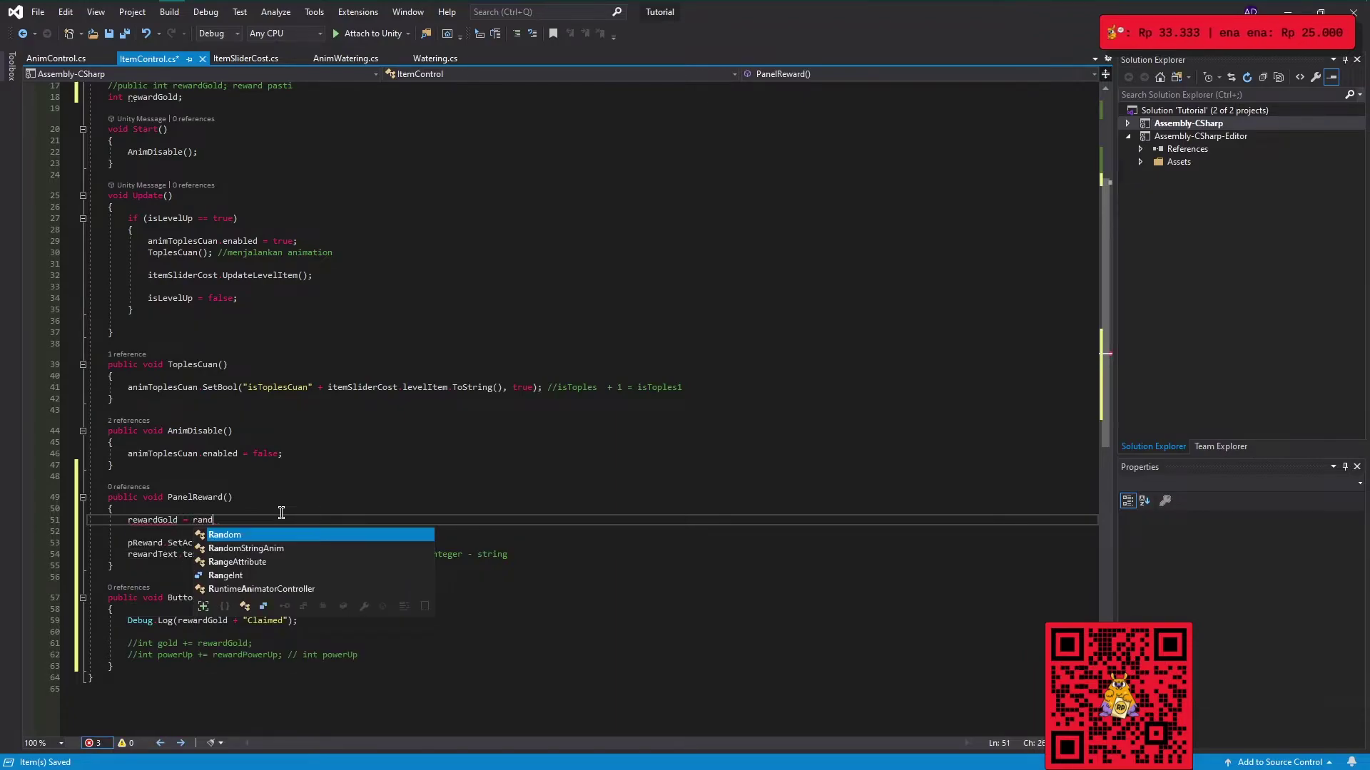
{"action": "type", "text": ".ra("}
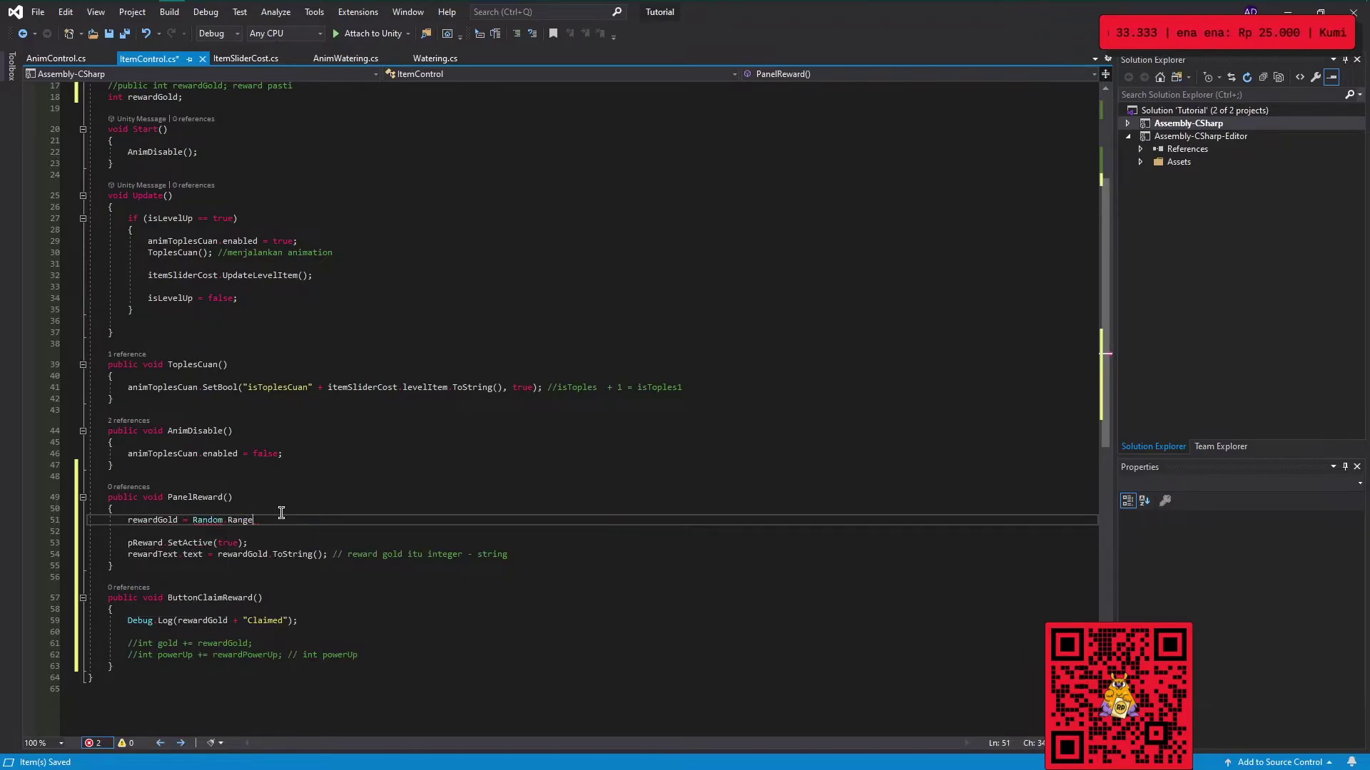
{"action": "type", "text": ");"}
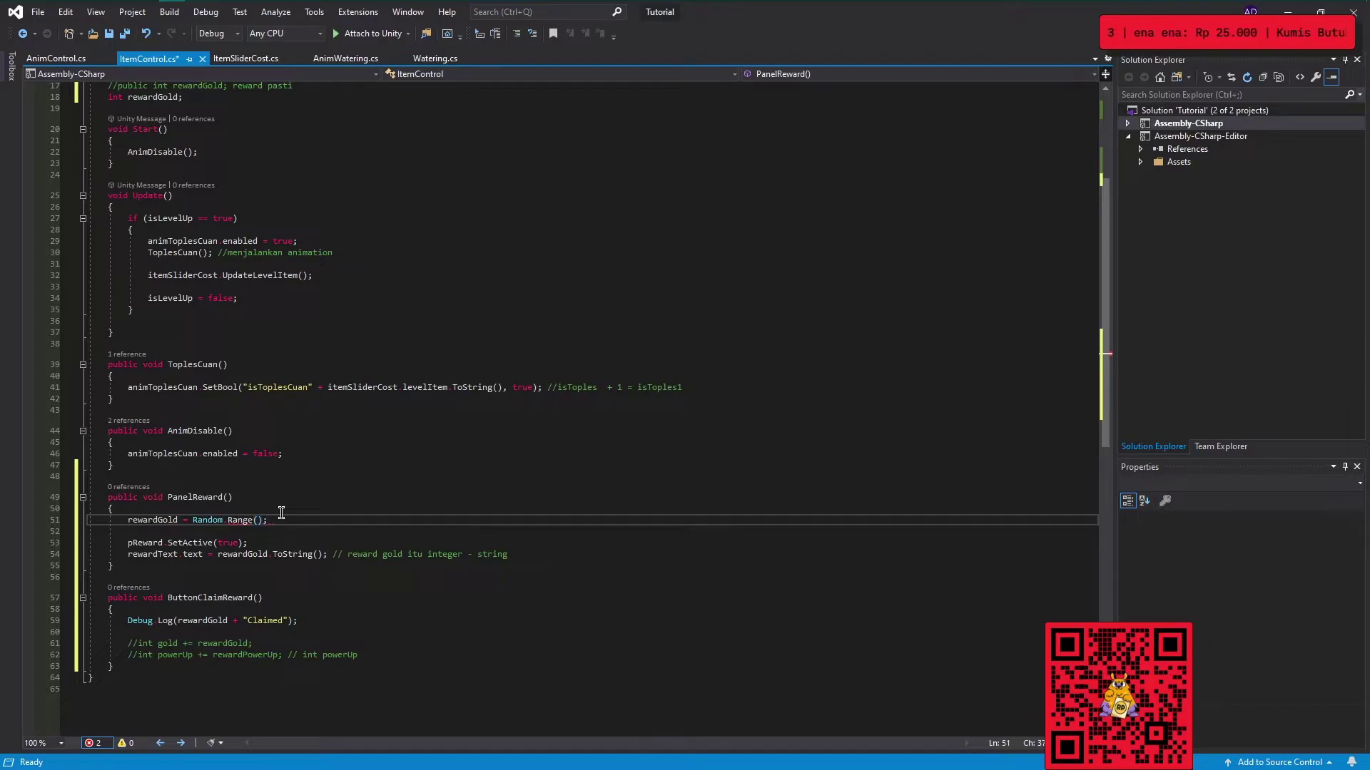
{"action": "key", "text": "Left"}
{"action": "key", "text": "Left"}
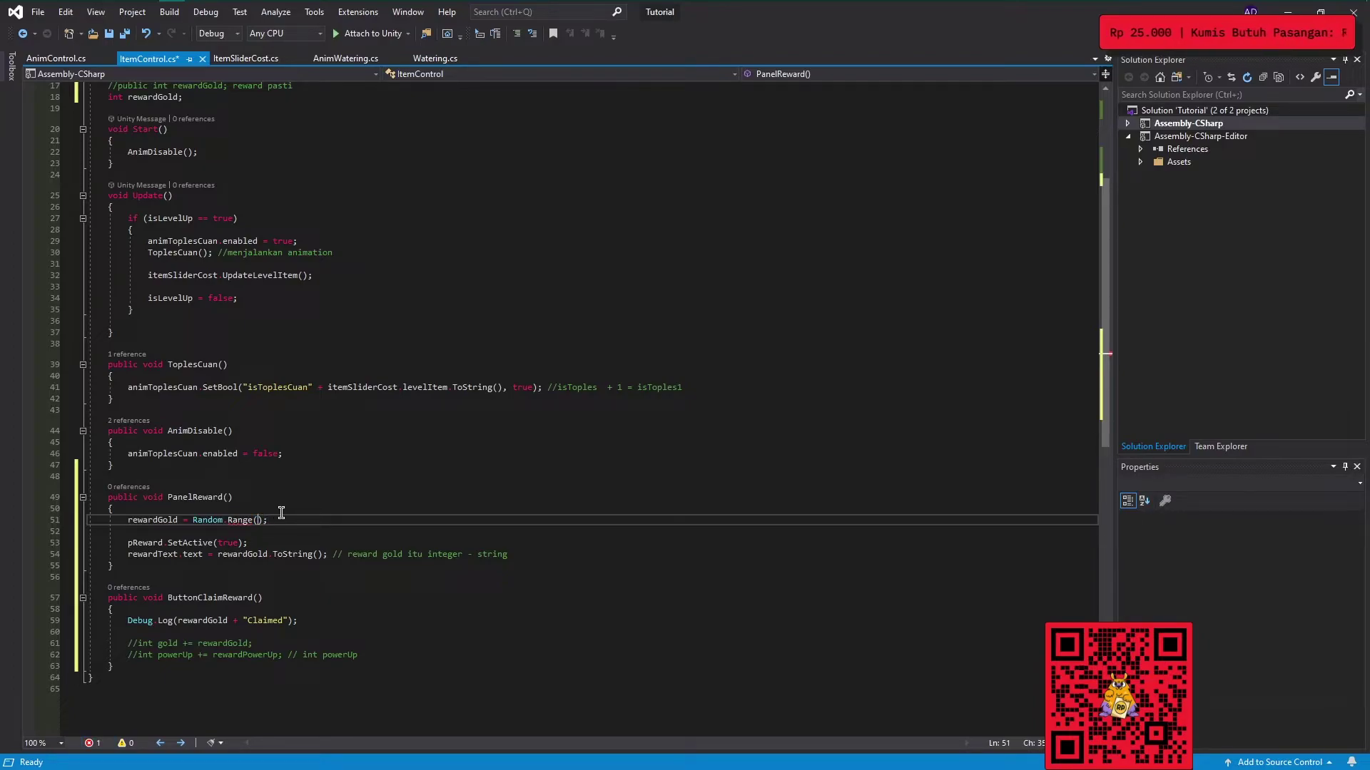
{"action": "type", "text": "1000"}
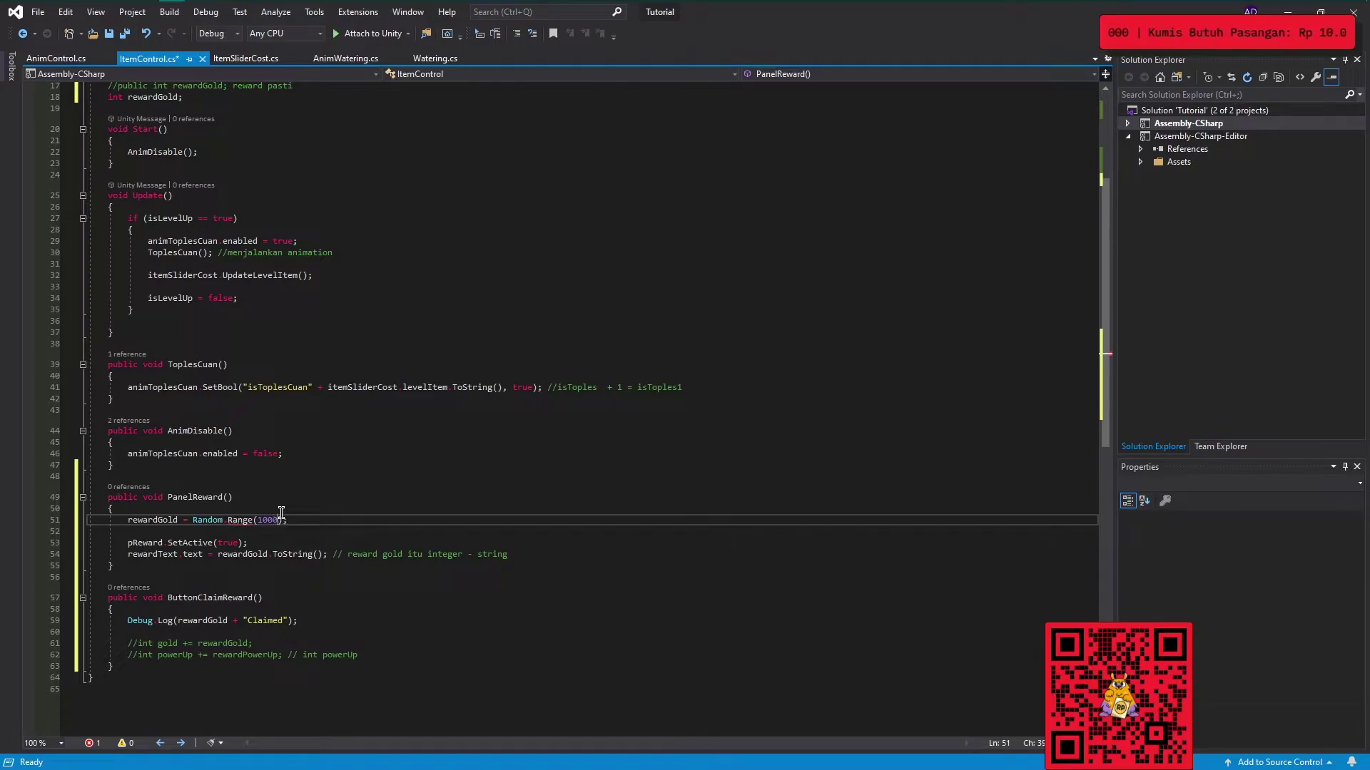
{"action": "type", "text": ","}
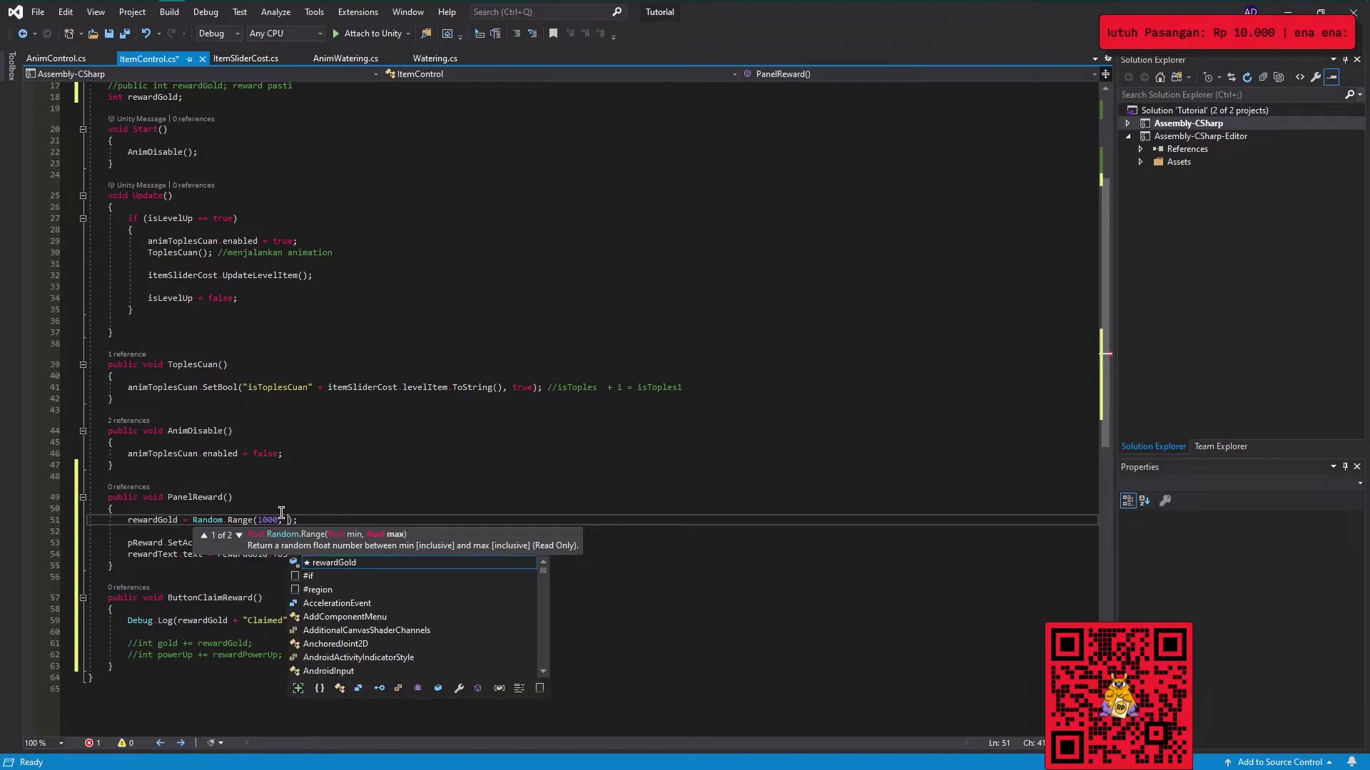
{"action": "type", "text": " 10"}
{"action": "key", "text": "BackSpace"}
{"action": "key", "text": "BackSpace"}
{"action": "type", "text": "5"}
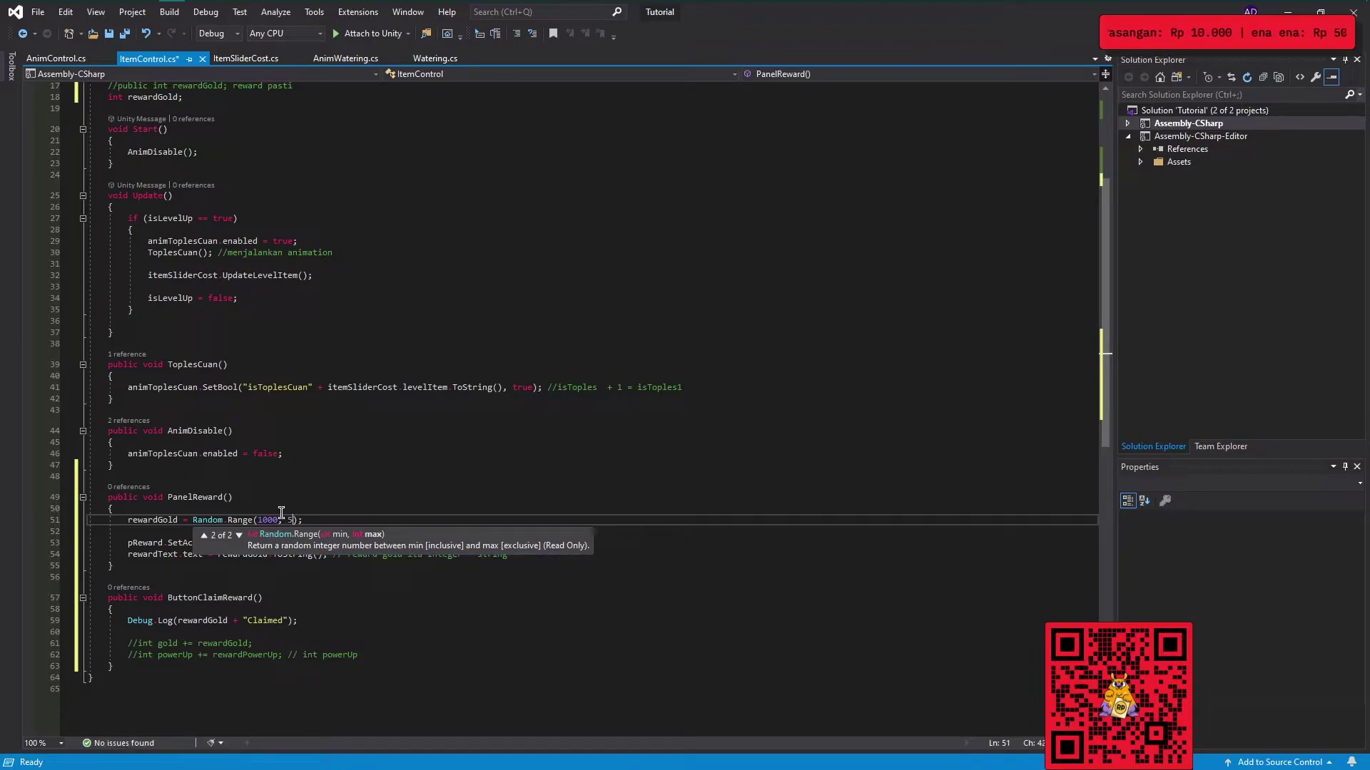
{"action": "type", "text": "000);"}
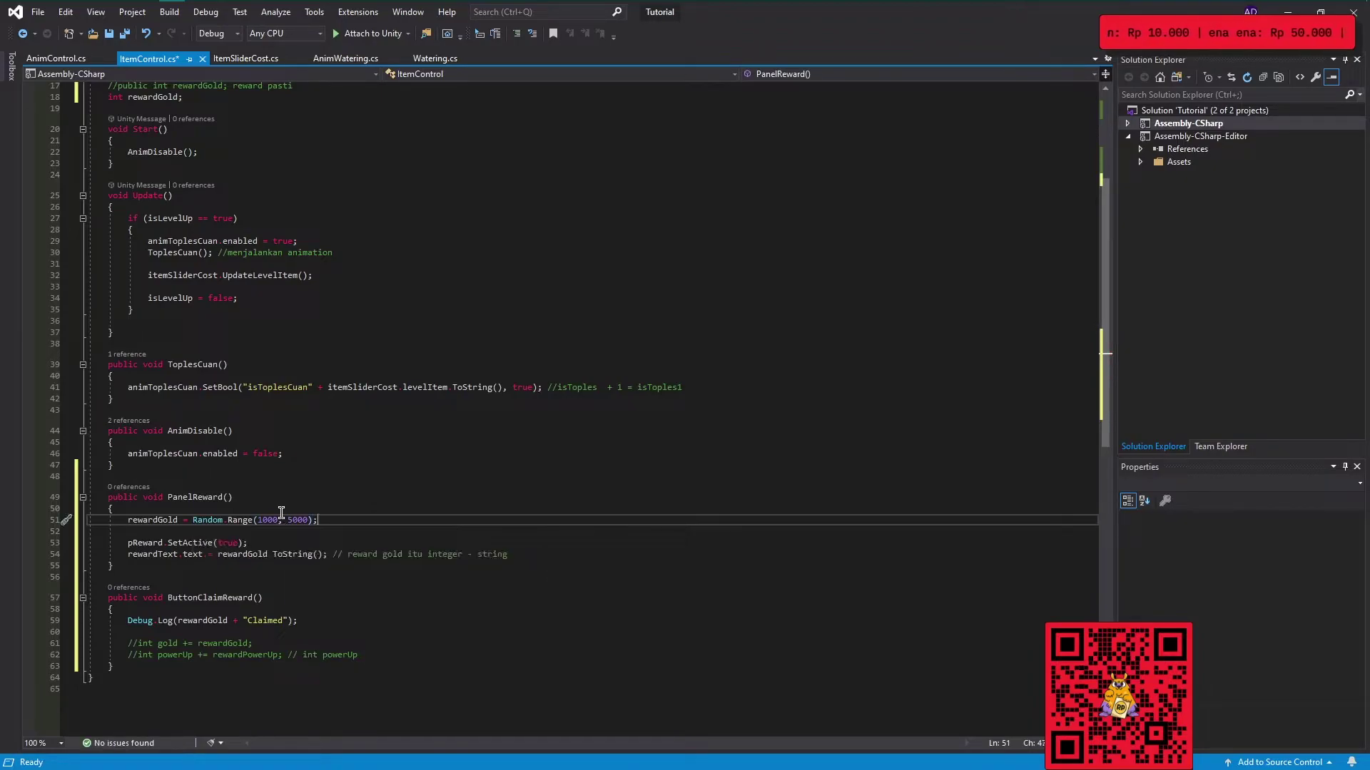
Open a new line below the rewardGold declarations for another field.
{"action": "key", "text": "Up"}
{"action": "key", "text": "Up"}
{"action": "key", "text": "Up"}
{"action": "key", "text": "Up"}
{"action": "key", "text": "Up"}
{"action": "key", "text": "Up"}
{"action": "key", "text": "Up"}
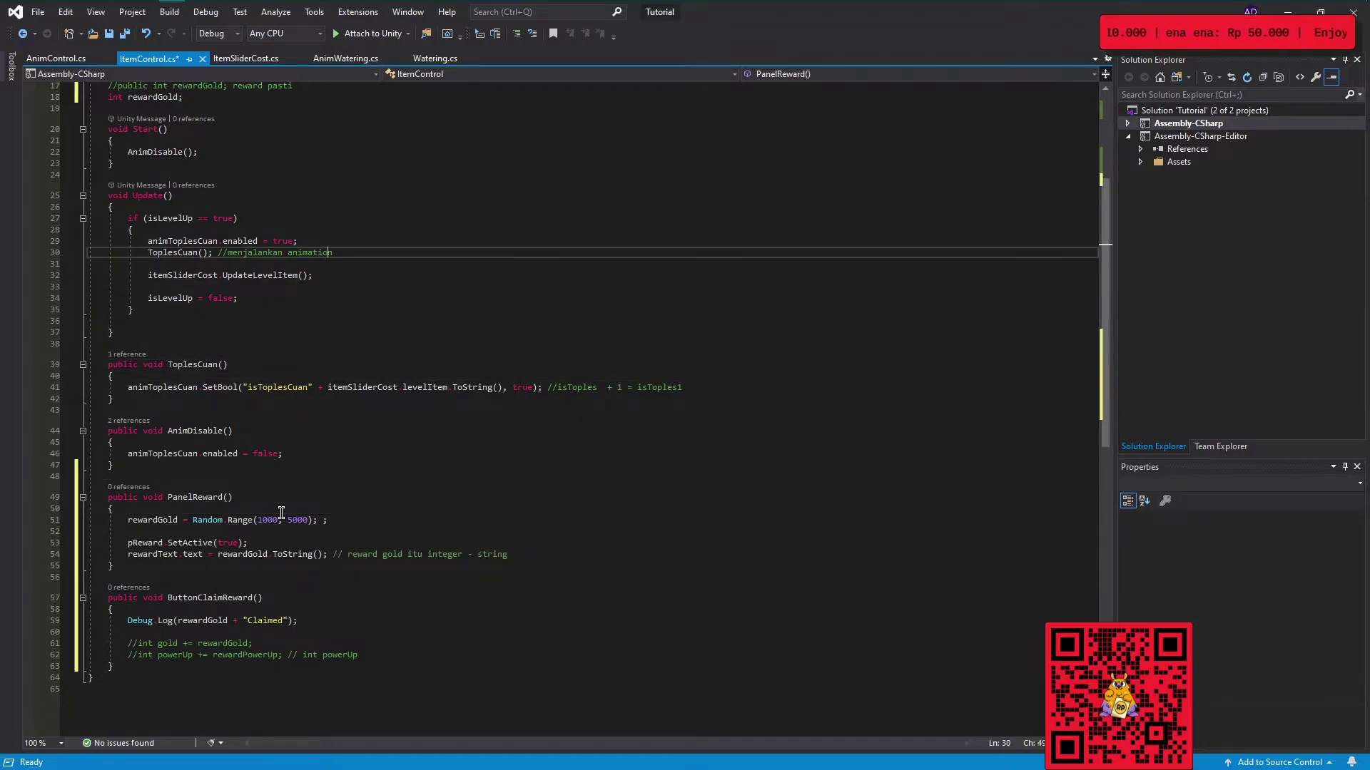
{"action": "key", "text": "Up"}
{"action": "key", "text": "Up"}
{"action": "key", "text": "Up"}
{"action": "key", "text": "Up"}
{"action": "key", "text": "Up"}
{"action": "key", "text": "Down"}
{"action": "key", "text": "Down"}
{"action": "key", "text": "End"}
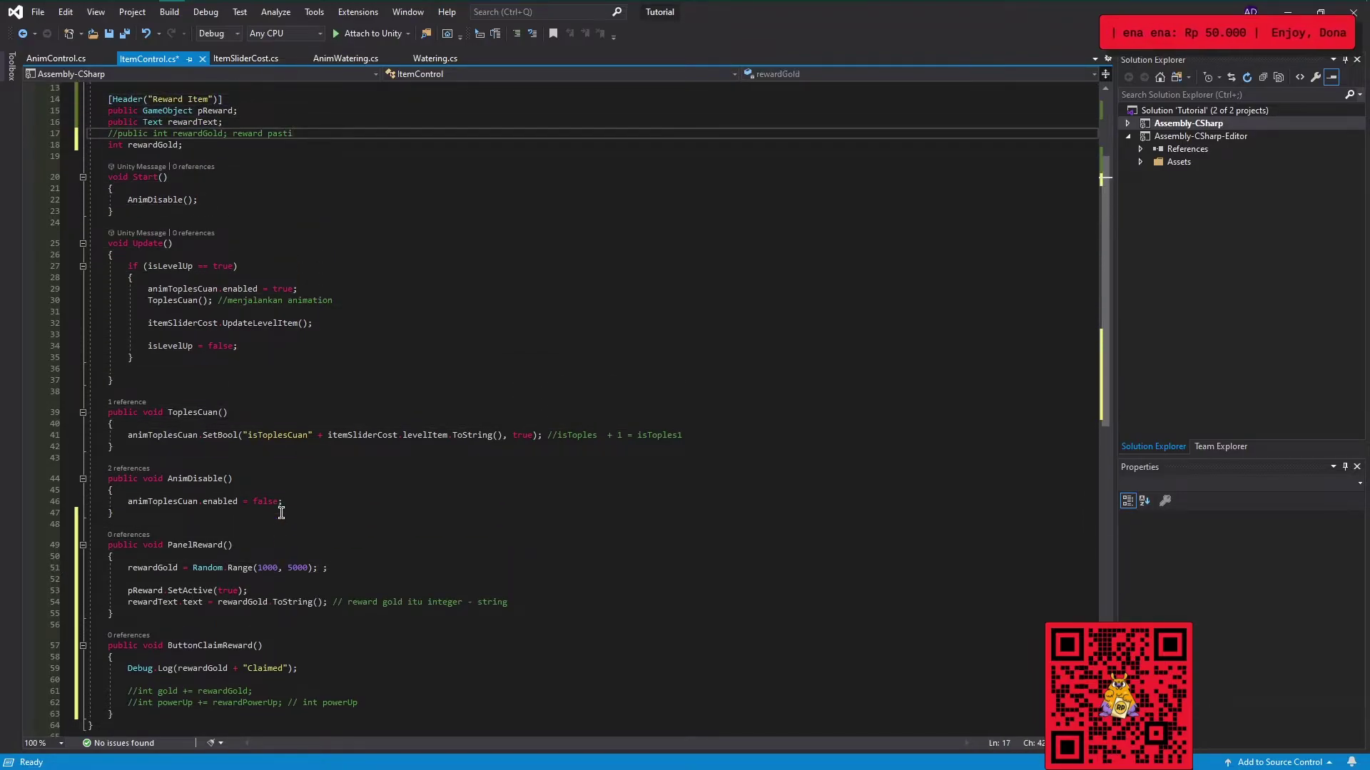
{"action": "key", "text": "Down"}
{"action": "key", "text": "Return"}
Add public int minGold, maxGold fields and use them in place of 1000 and 5000 in Random.Range.
{"action": "type", "text": "public"}
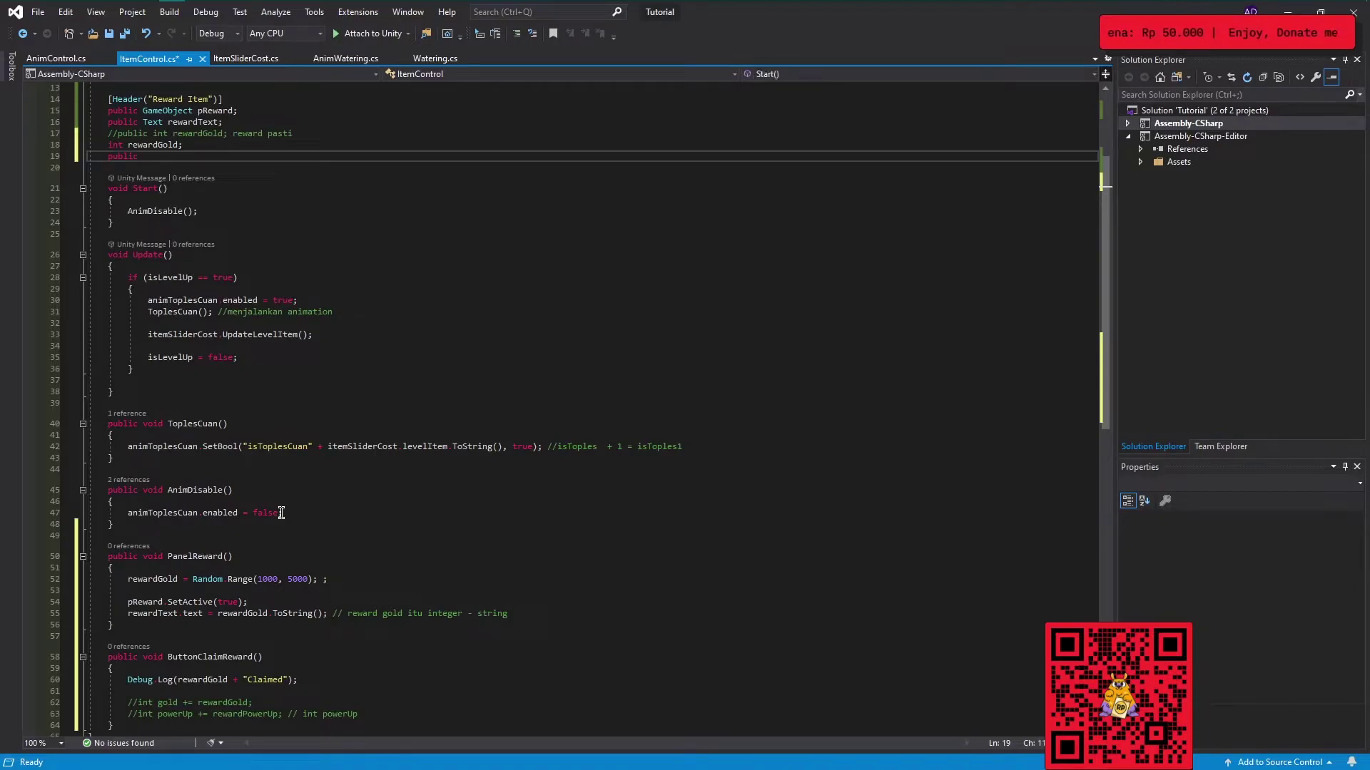
{"action": "type", "text": " int"}
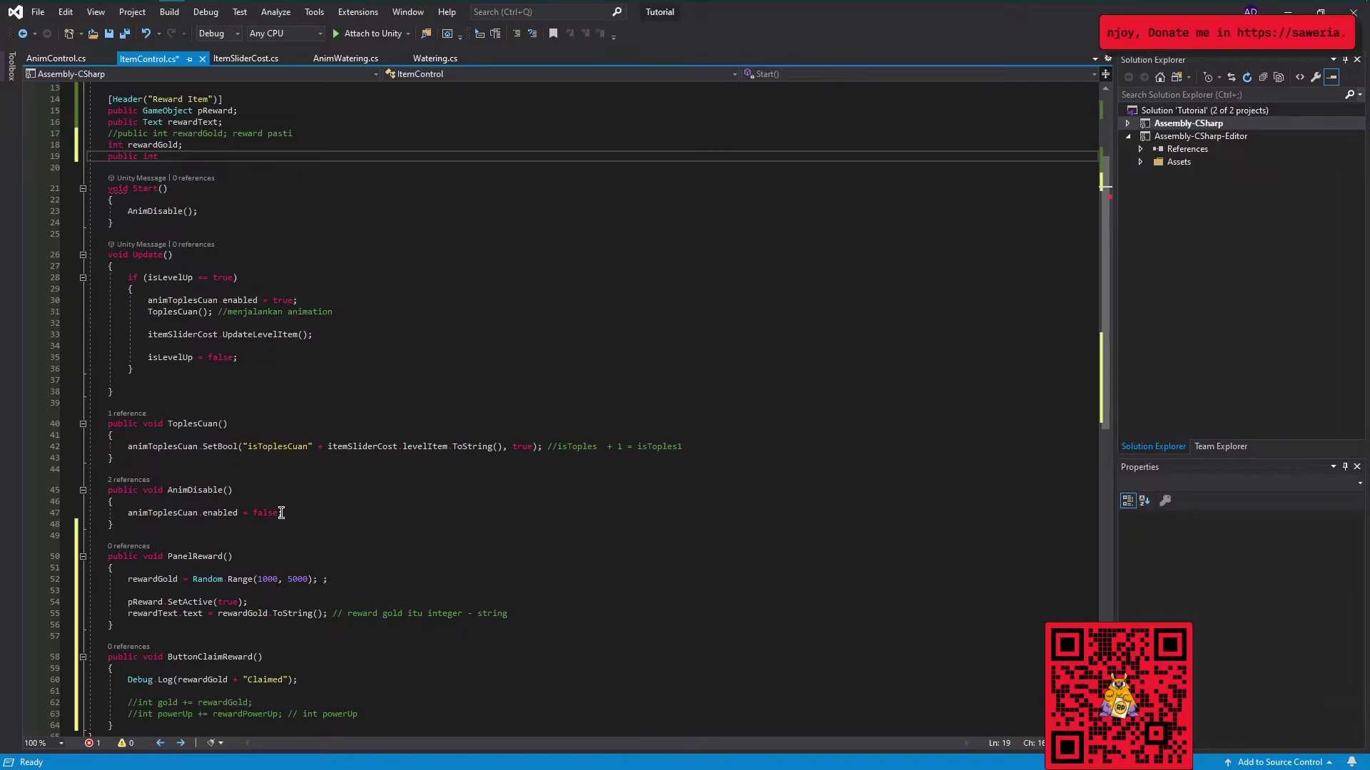
{"action": "type", "text": " min"}
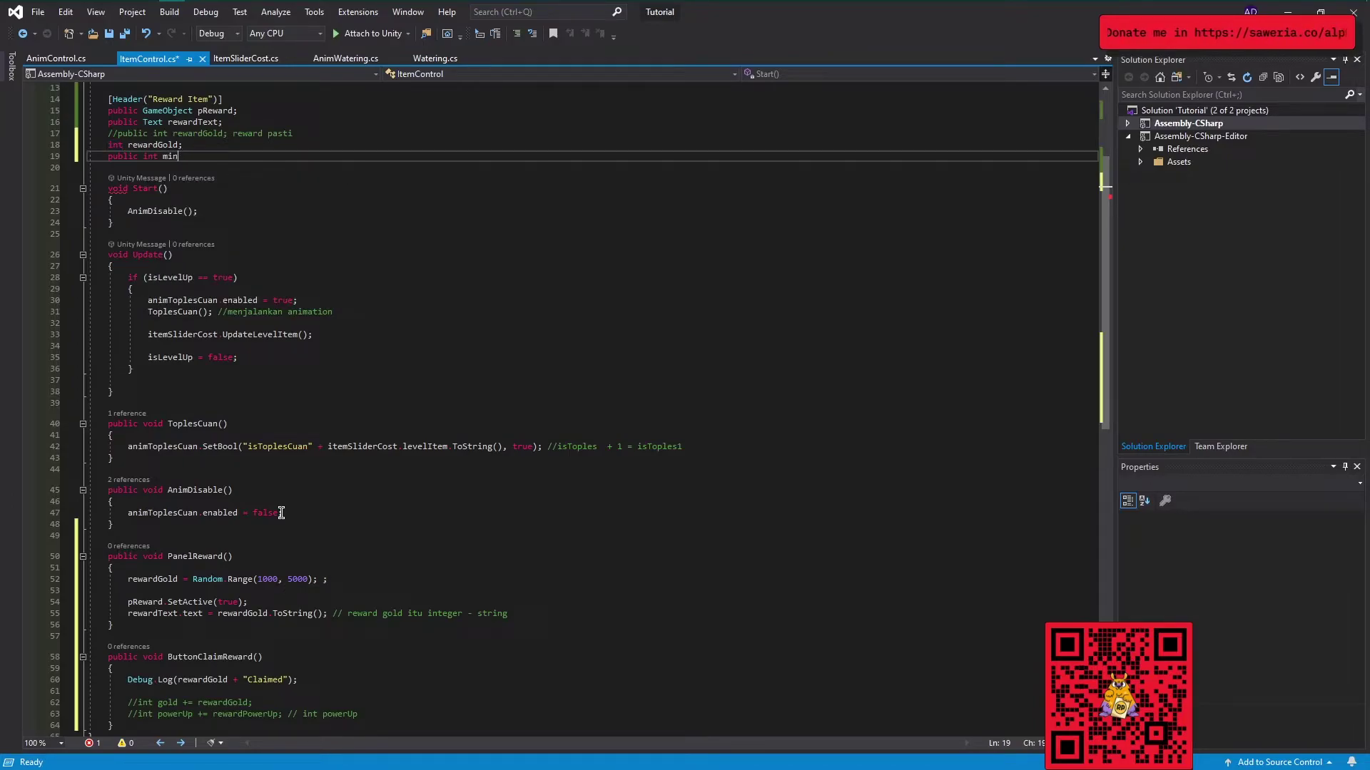
{"action": "type", "text": "Gold"}
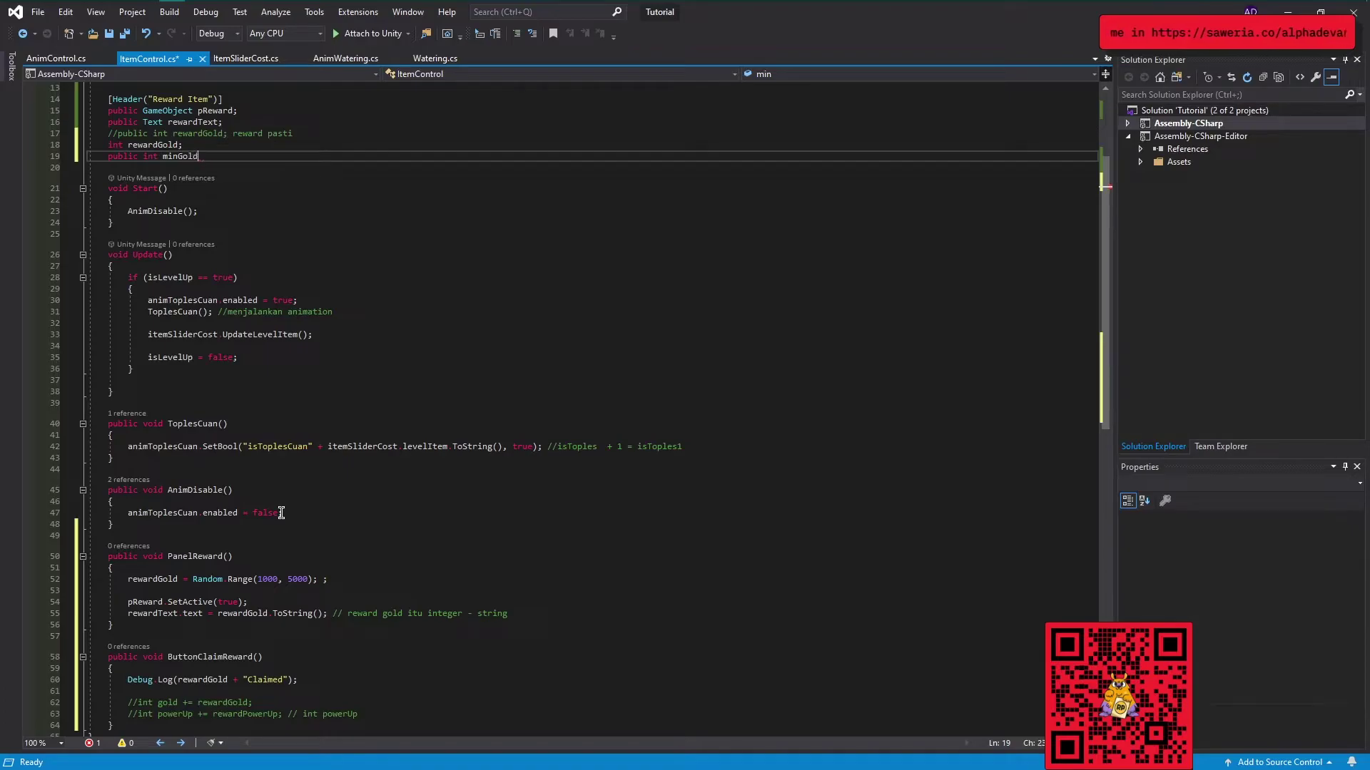
{"action": "type", "text": ", "}
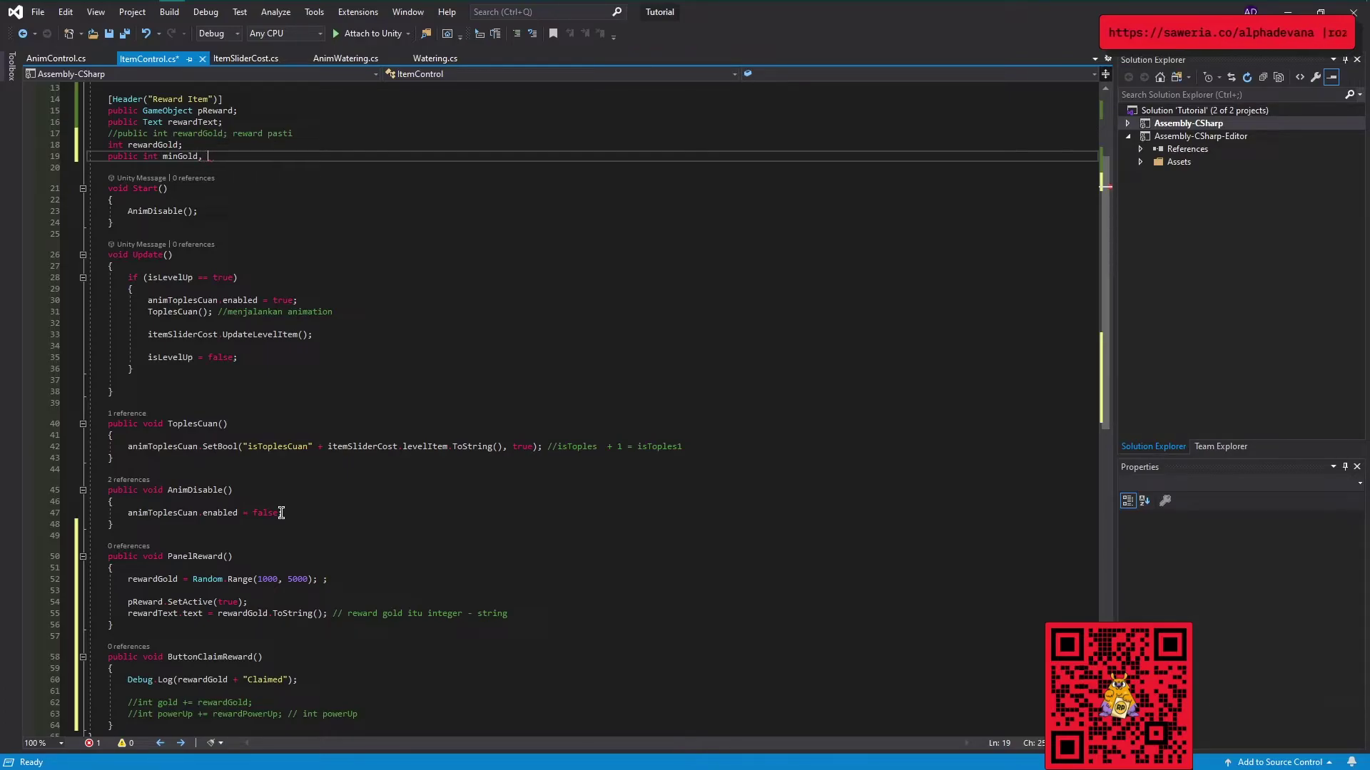
{"action": "type", "text": "mmaxGold;"}
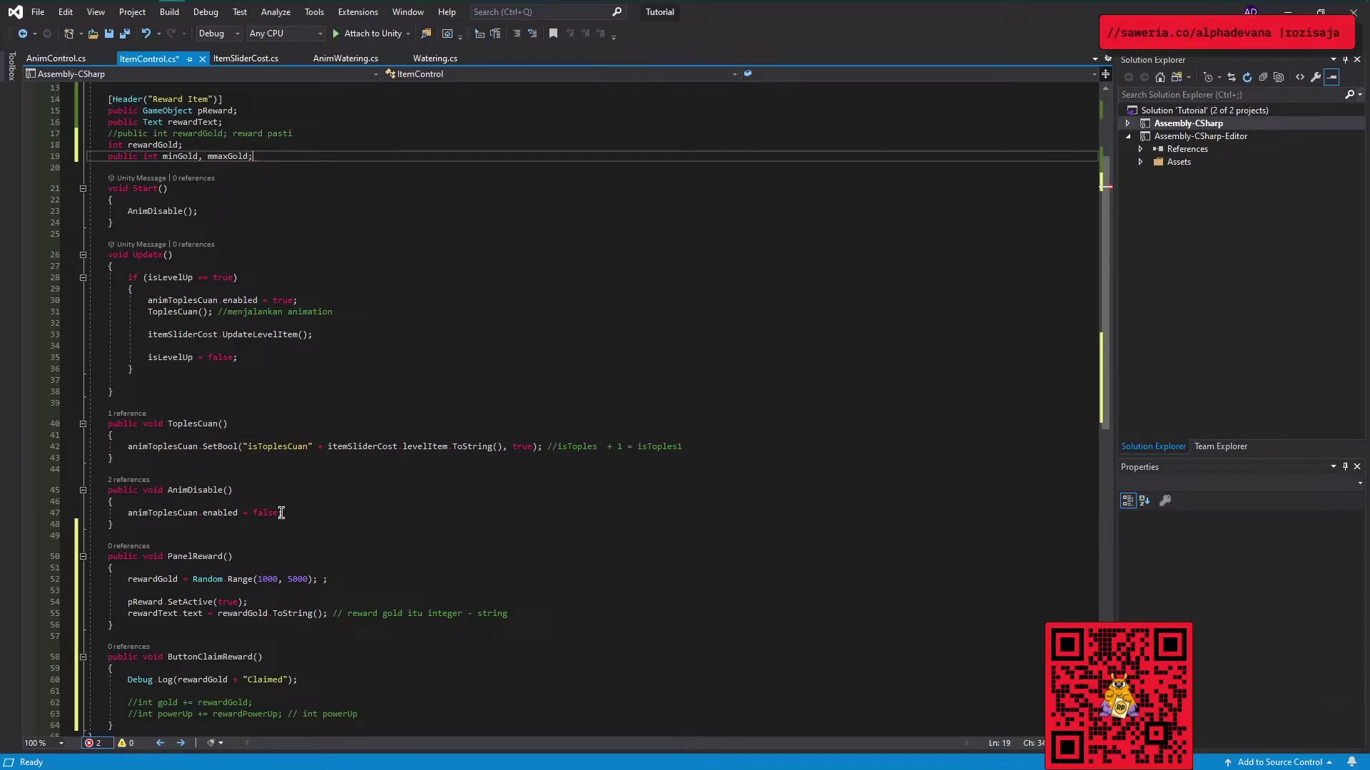
{"action": "left_click", "coordinate": [269, 579]}
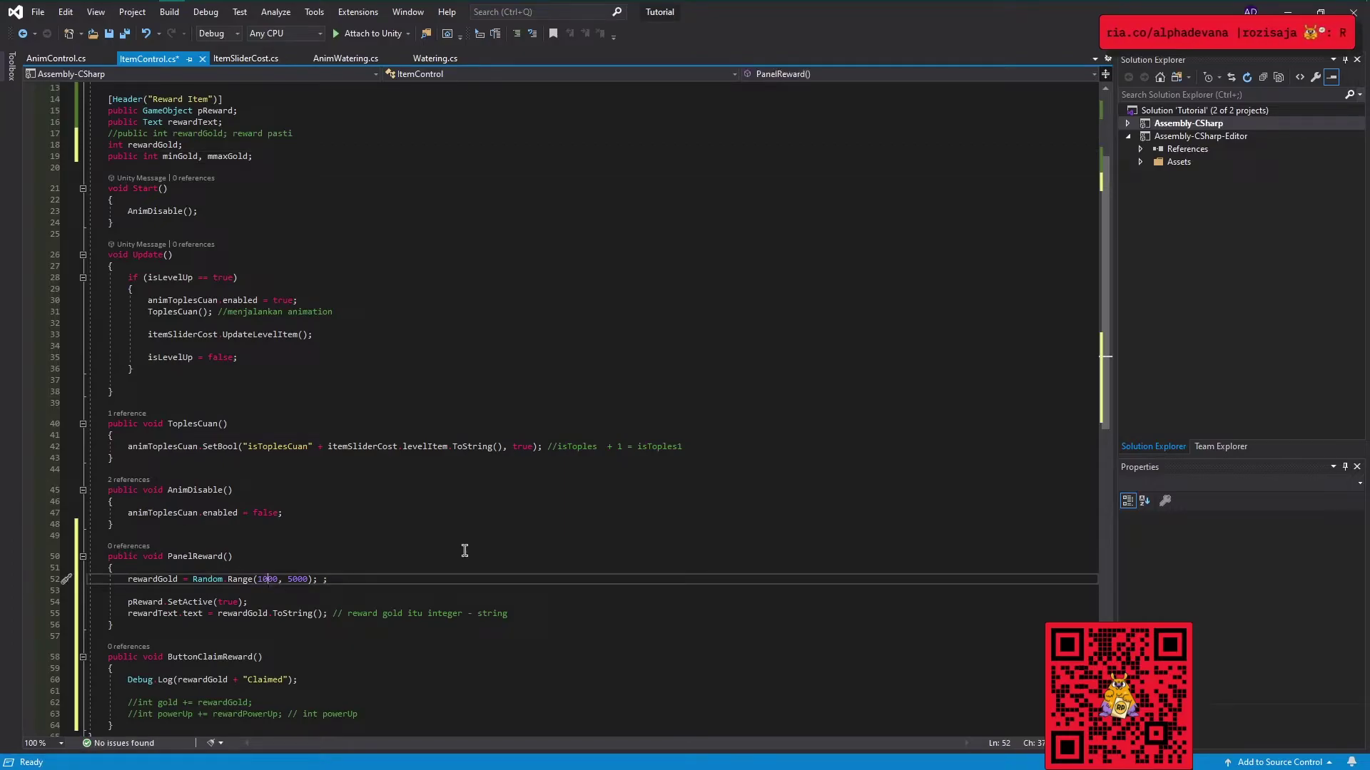
{"action": "key", "text": "ctrl+shift+Left"}
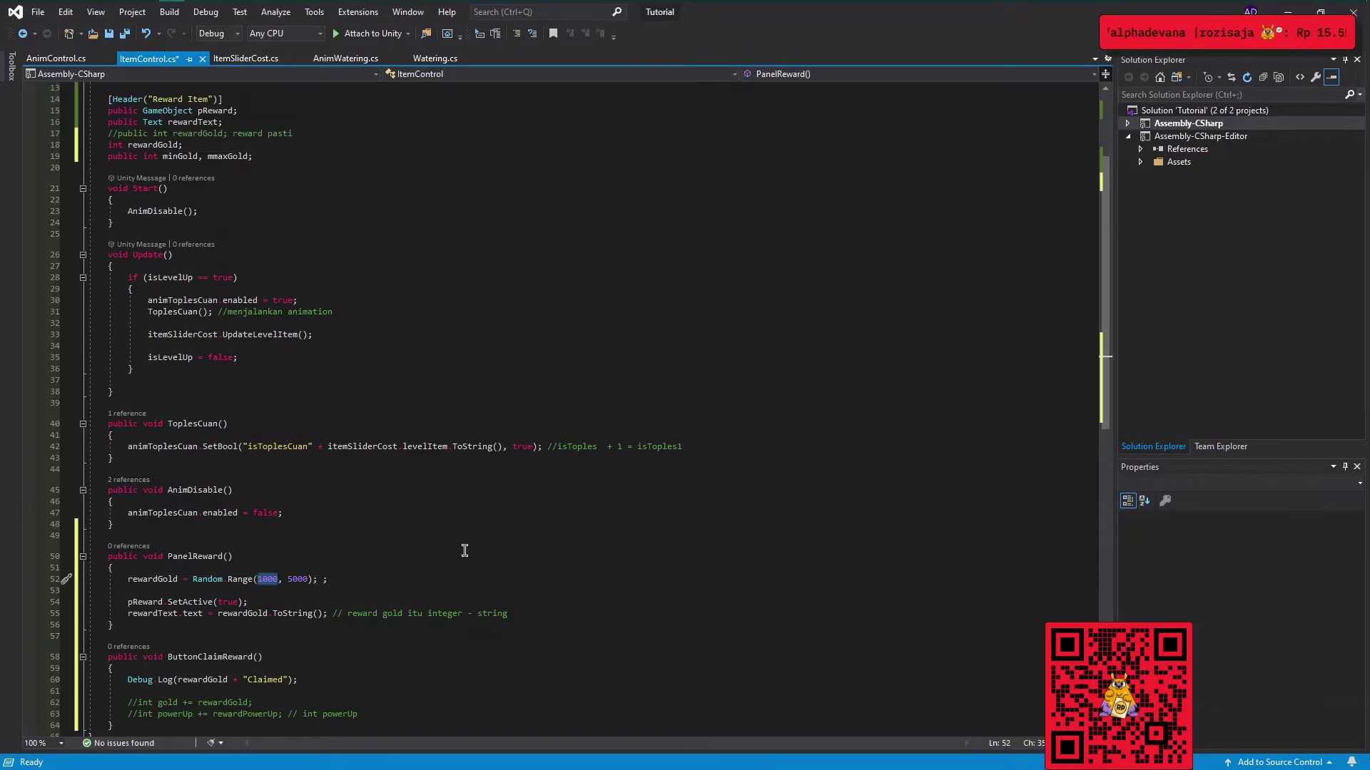
{"action": "type", "text": "min"}
{"action": "key", "text": "Tab"}
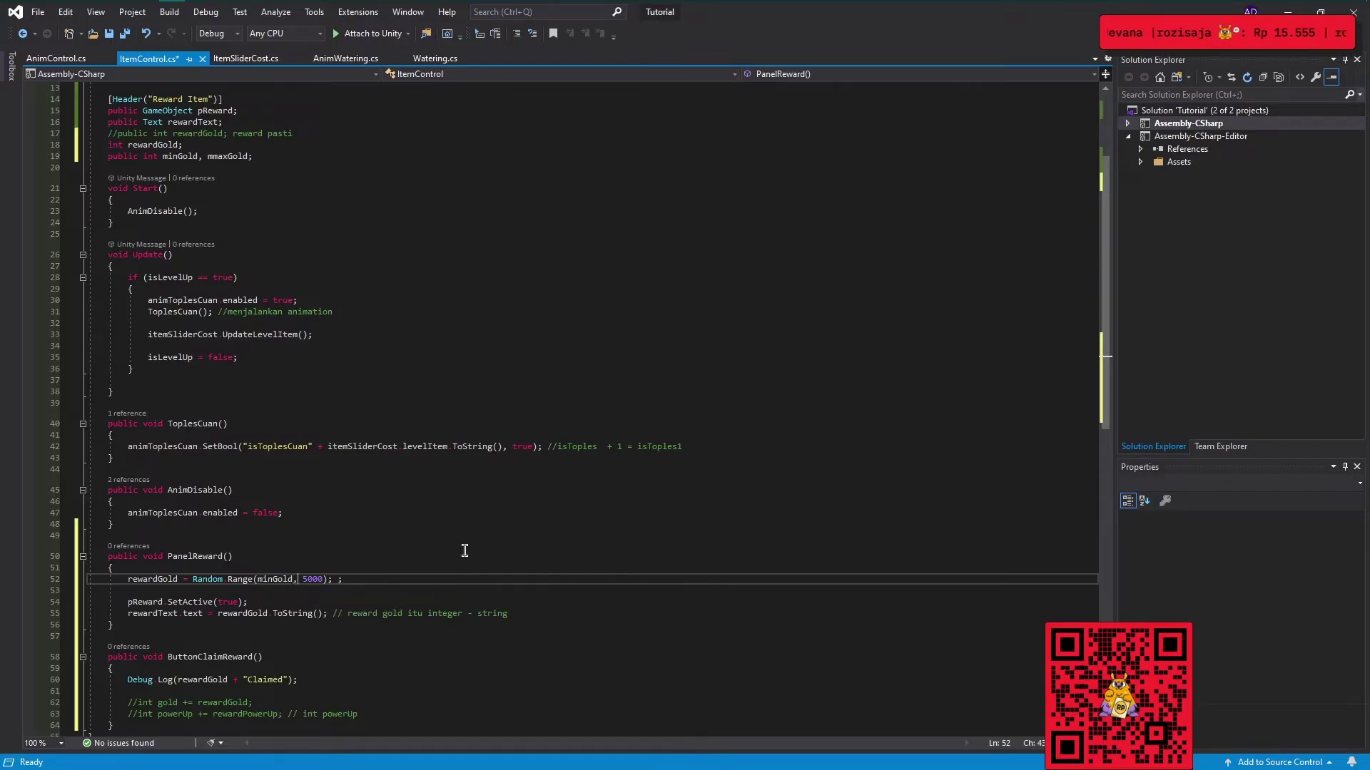
{"action": "key", "text": "ctrl+shift+Right"}
{"action": "type", "text": "max"}
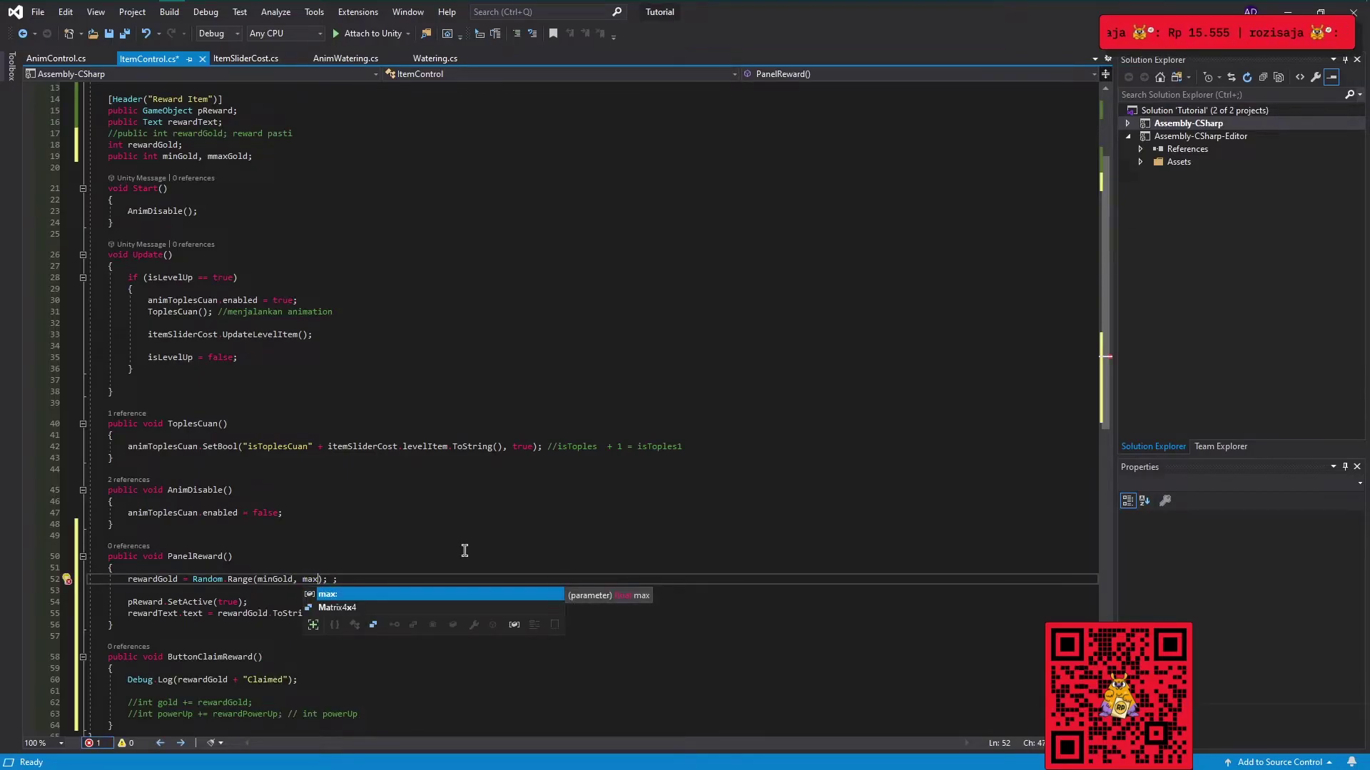
{"action": "key", "text": "BackSpace"}
{"action": "key", "text": "BackSpace"}
{"action": "type", "text": "m"}
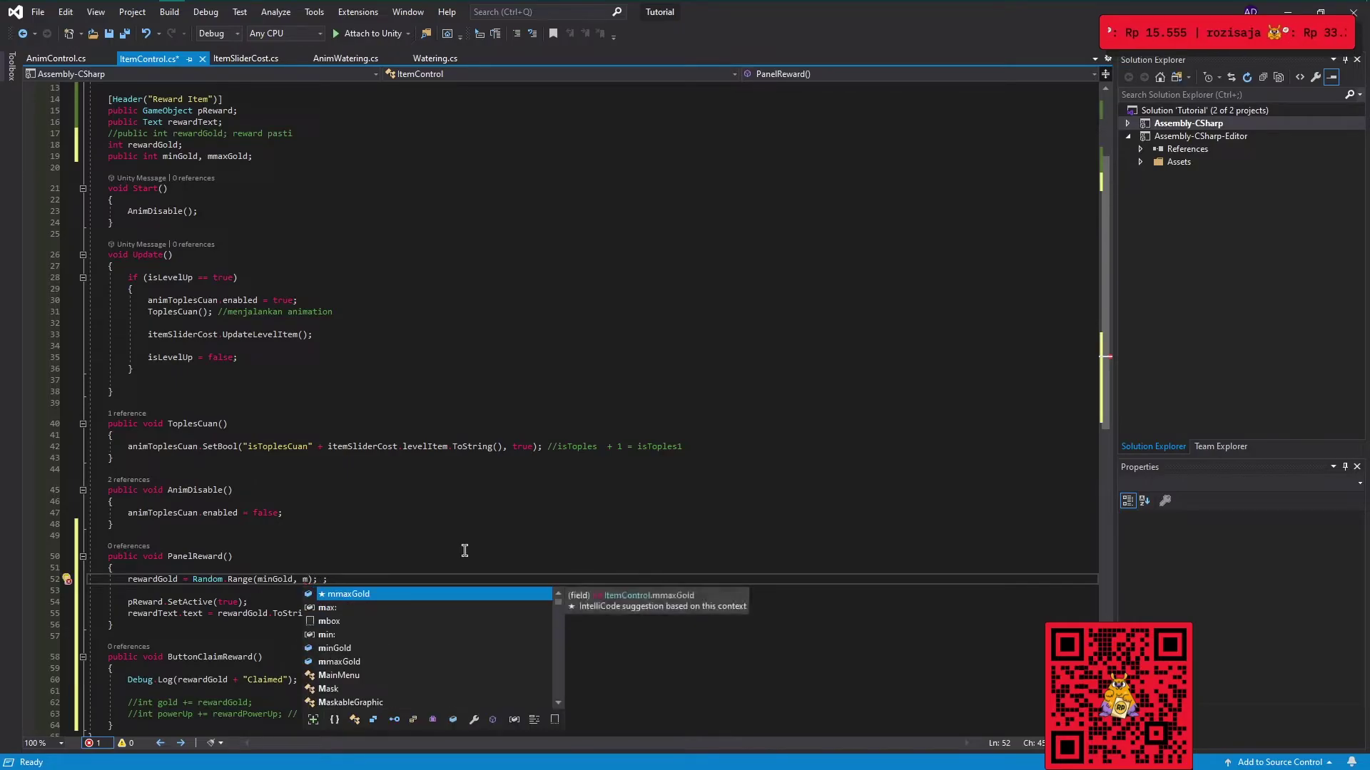
{"action": "key", "text": "Tab"}
Fix the mmaxGold typo in the declaration and Range call, and remove the stray semicolon.
{"action": "key", "text": "Up"}
{"action": "key", "text": "Up"}
{"action": "key", "text": "Up"}
{"action": "key", "text": "Up"}
{"action": "key", "text": "Up"}
{"action": "key", "text": "Up"}
{"action": "key", "text": "Up"}
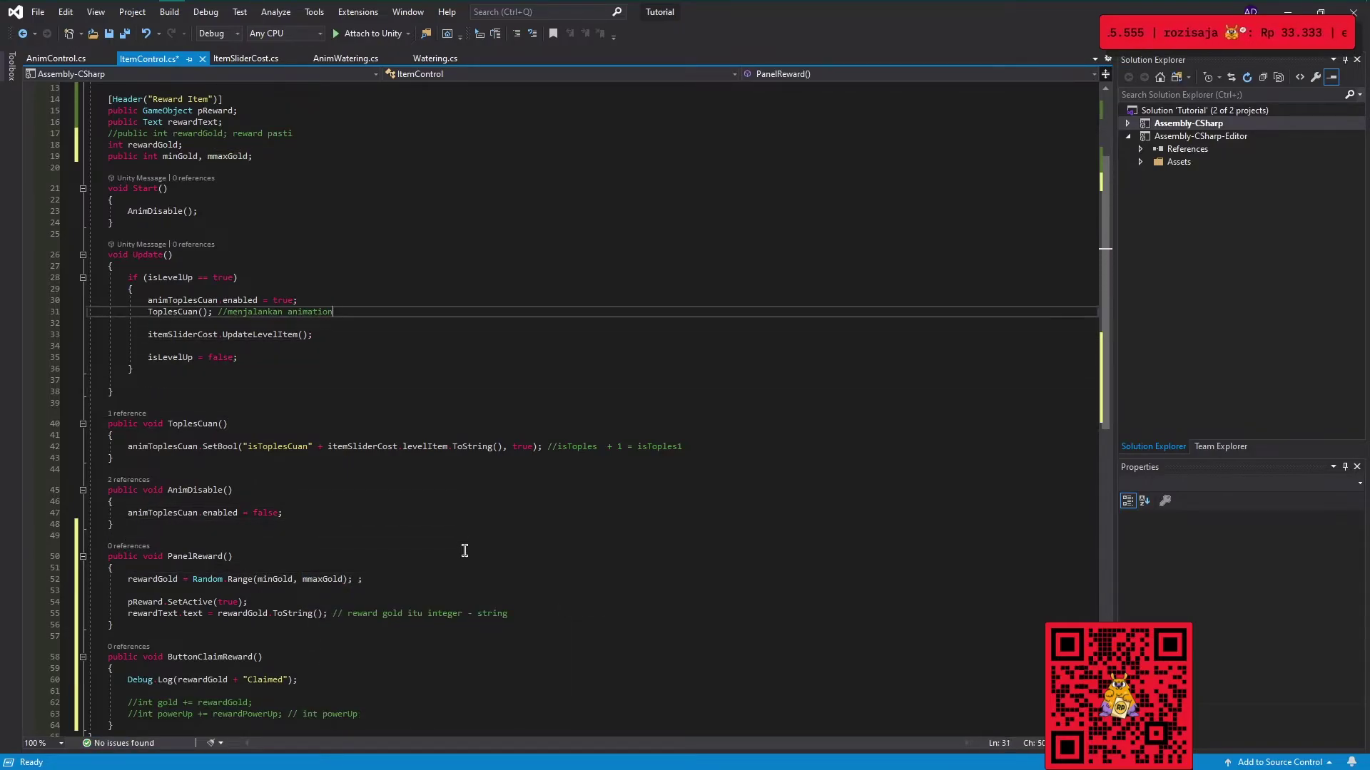
{"action": "key", "text": "Up"}
{"action": "key", "text": "Up"}
{"action": "key", "text": "Up"}
{"action": "key", "text": "Up"}
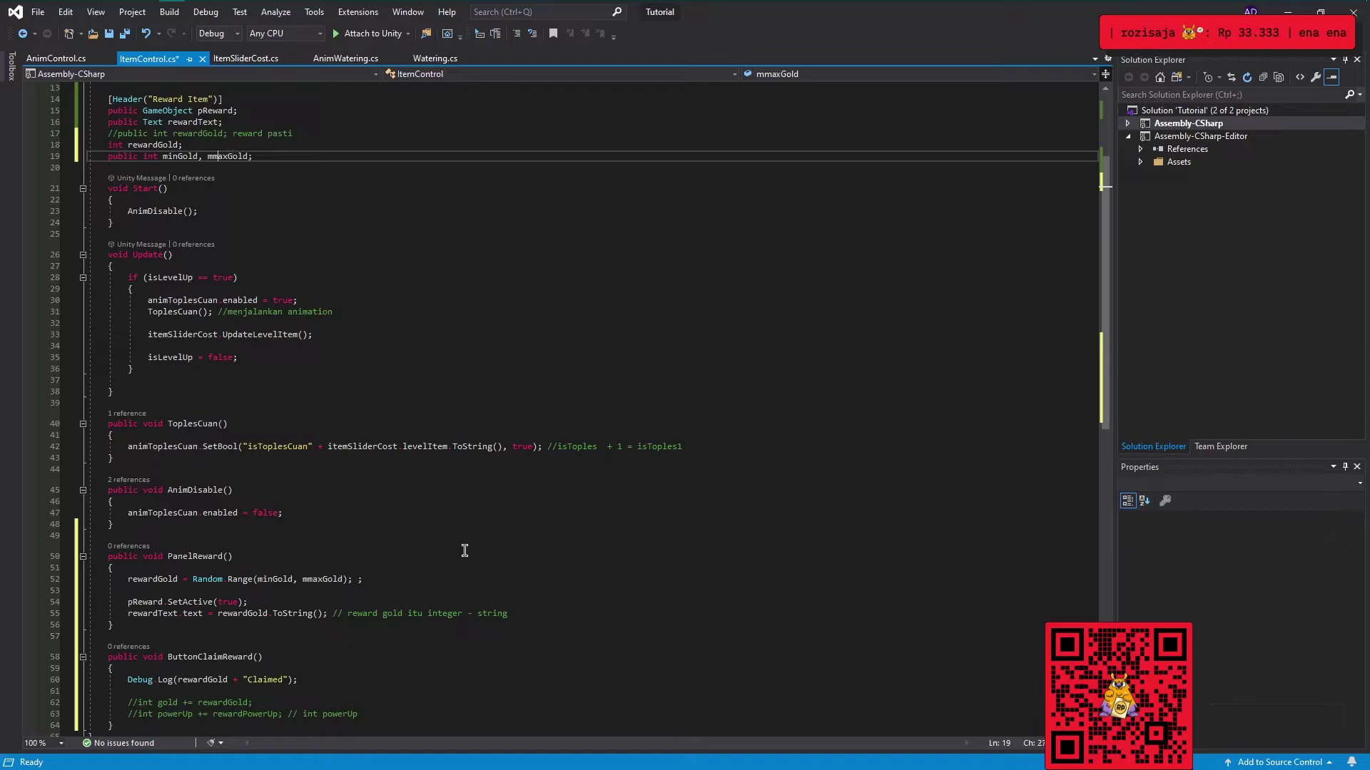
{"action": "key", "text": "BackSpace"}
{"action": "key", "text": "Down"}
{"action": "key", "text": "Down"}
{"action": "key", "text": "Down"}
{"action": "key", "text": "Down"}
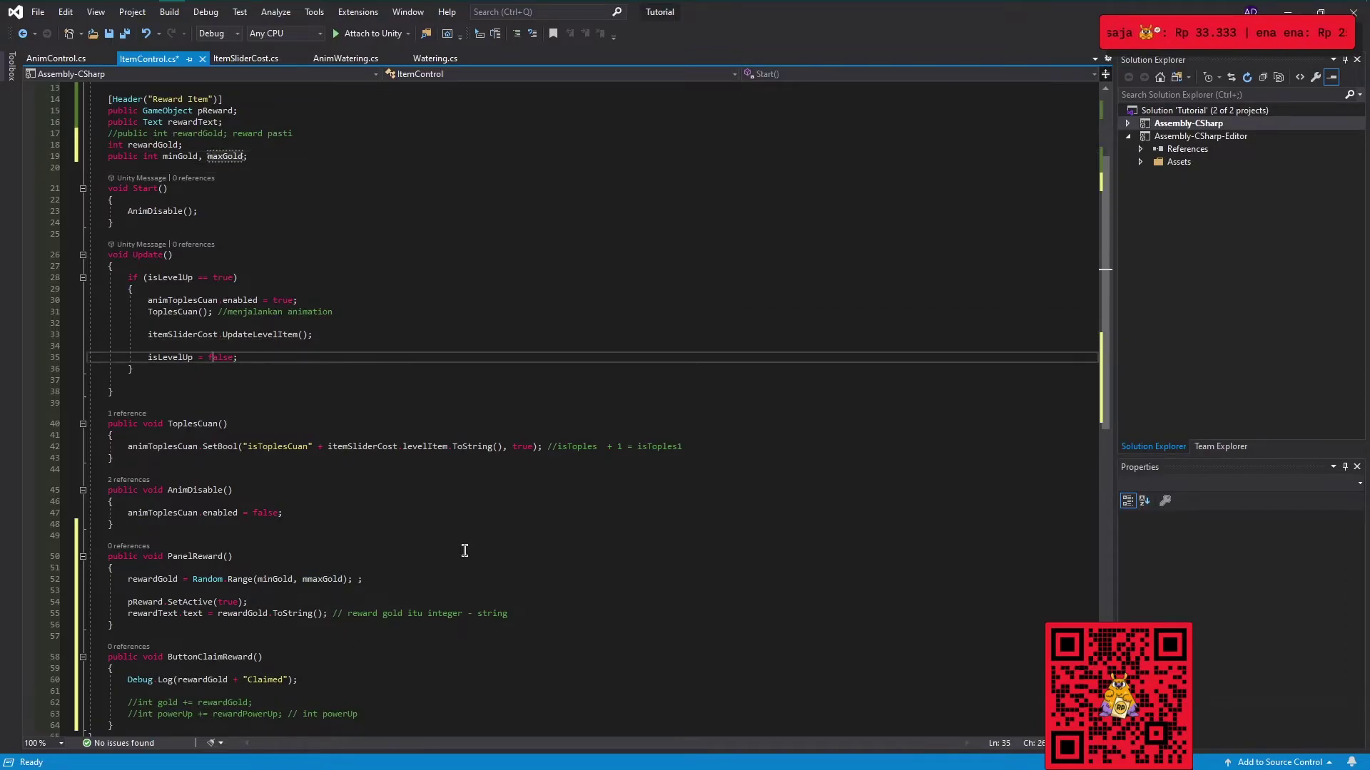
{"action": "key", "text": "Down"}
{"action": "key", "text": "Down"}
{"action": "key", "text": "Down"}
{"action": "key", "text": "Down"}
{"action": "key", "text": "Down"}
{"action": "key", "text": "End"}
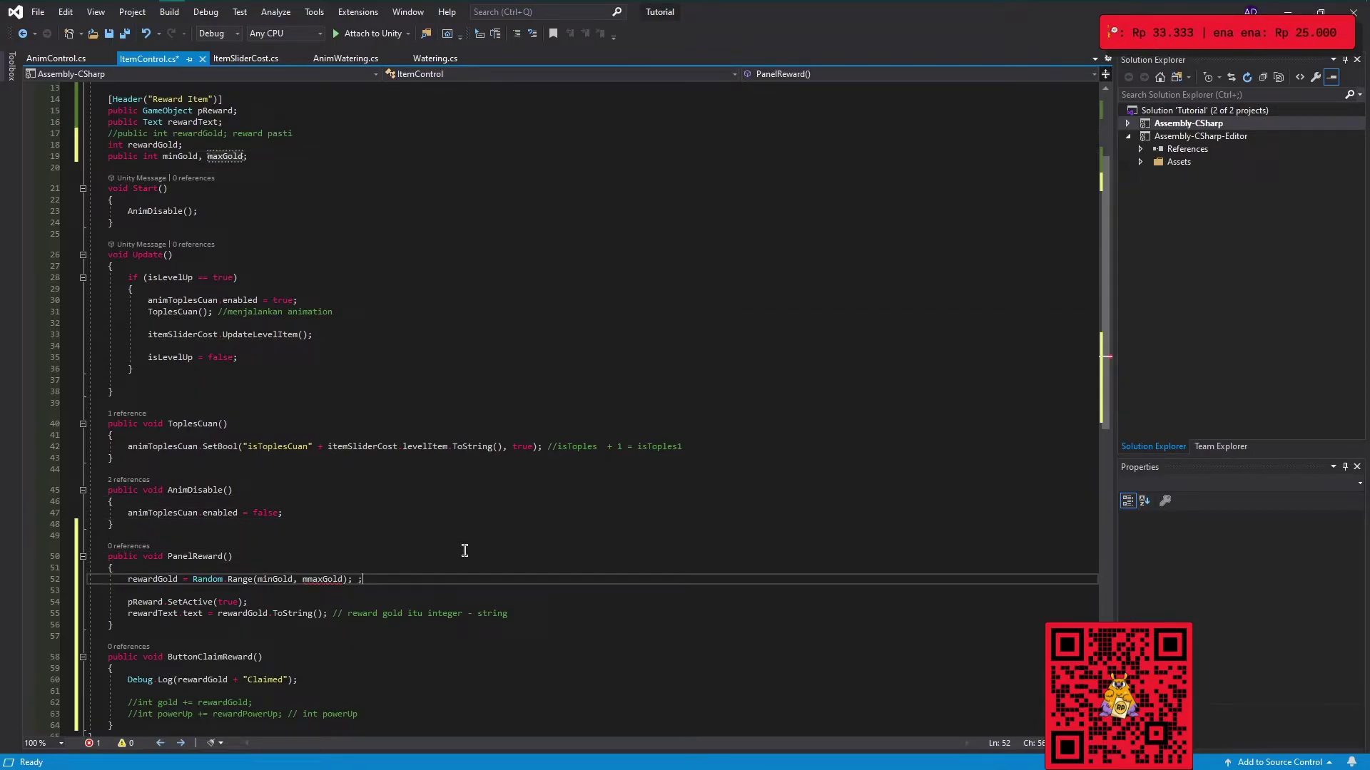
{"action": "key", "text": "BackSpace"}
{"action": "key", "text": "Left"}
{"action": "key", "text": "Left"}
{"action": "key", "text": "Left"}
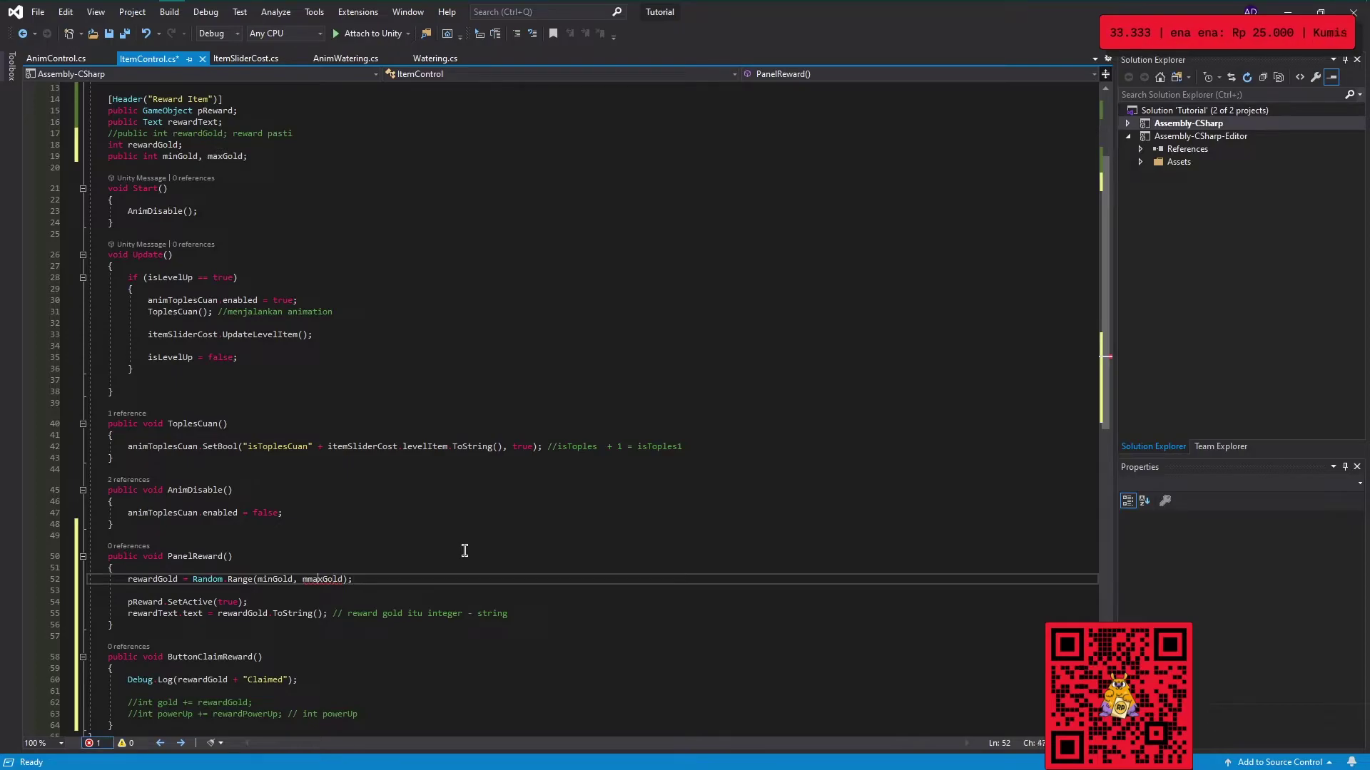
{"action": "key", "text": "BackSpace"}
{"action": "key", "text": "Down"}
{"action": "key", "text": "Down"}
{"action": "key", "text": "Down"}
{"action": "key", "text": "Down"}
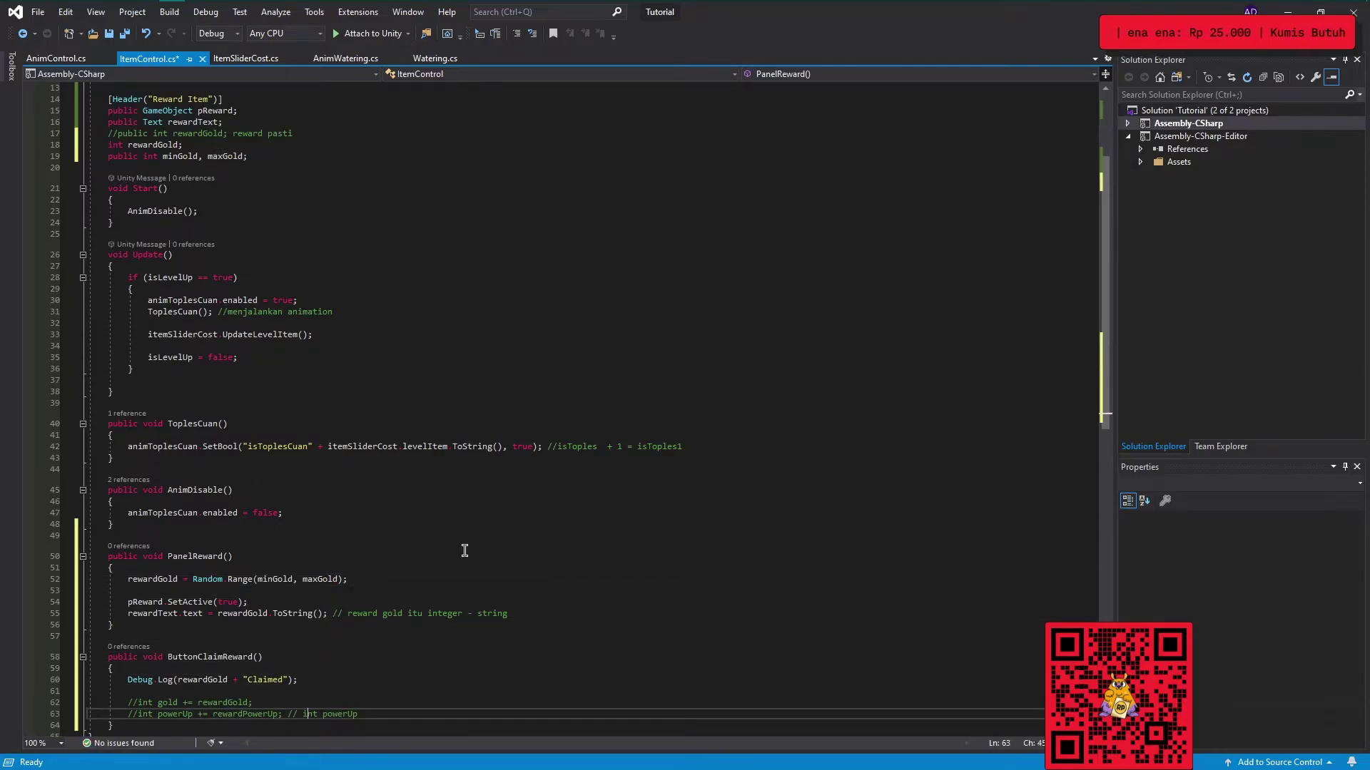
{"action": "key", "text": "Down"}
{"action": "key", "text": "Up"}
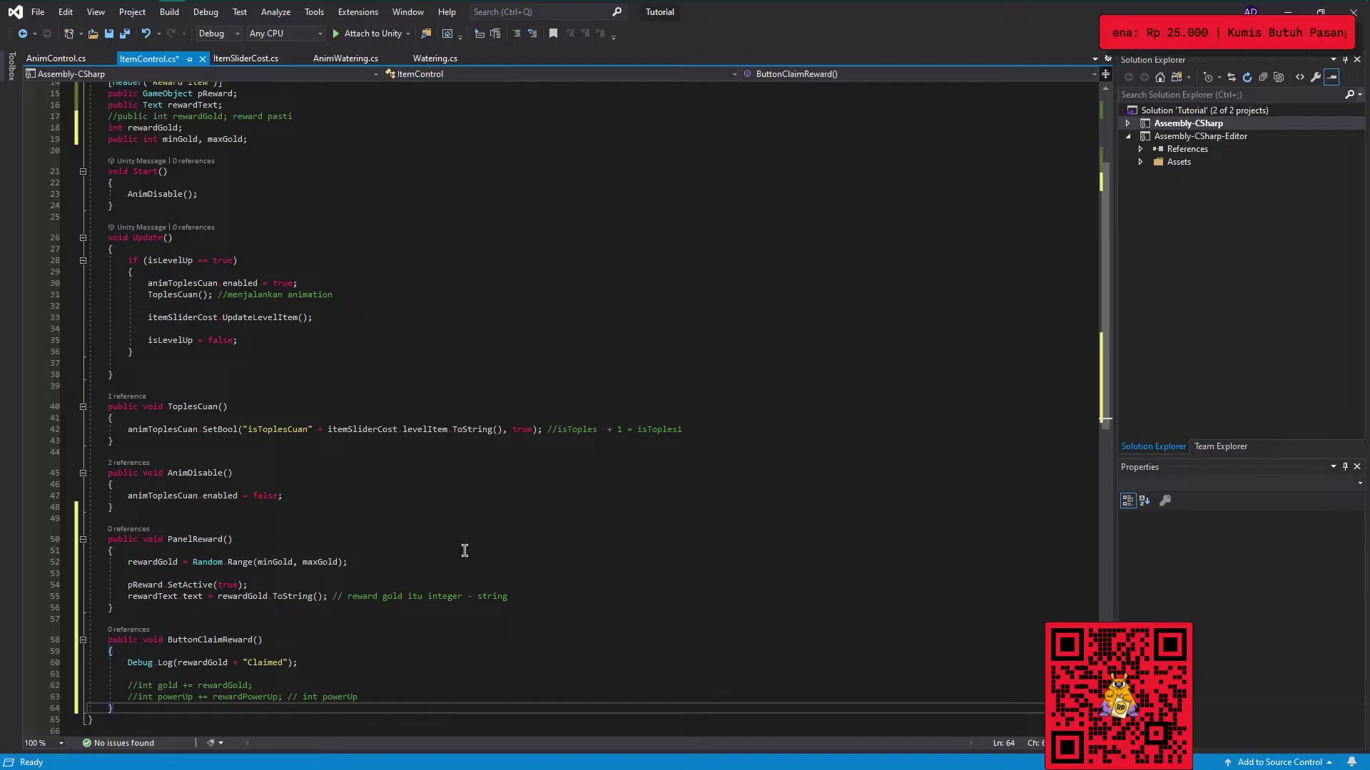
Add a '//10% - 30%' comment line inside ButtonClaimReward.
{"action": "key", "text": "Return"}
{"action": "key", "text": "Up"}
{"action": "type", "text": "/"}
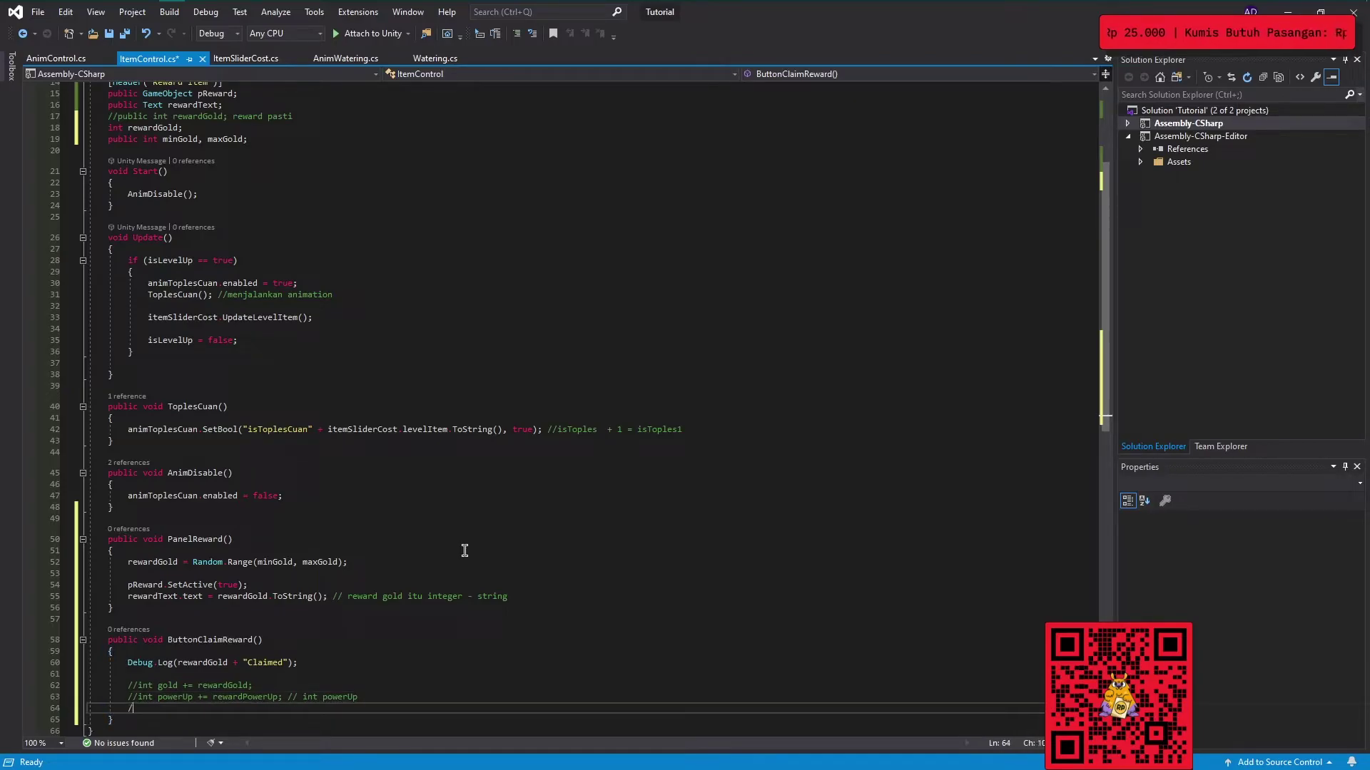
{"action": "type", "text": "/"}
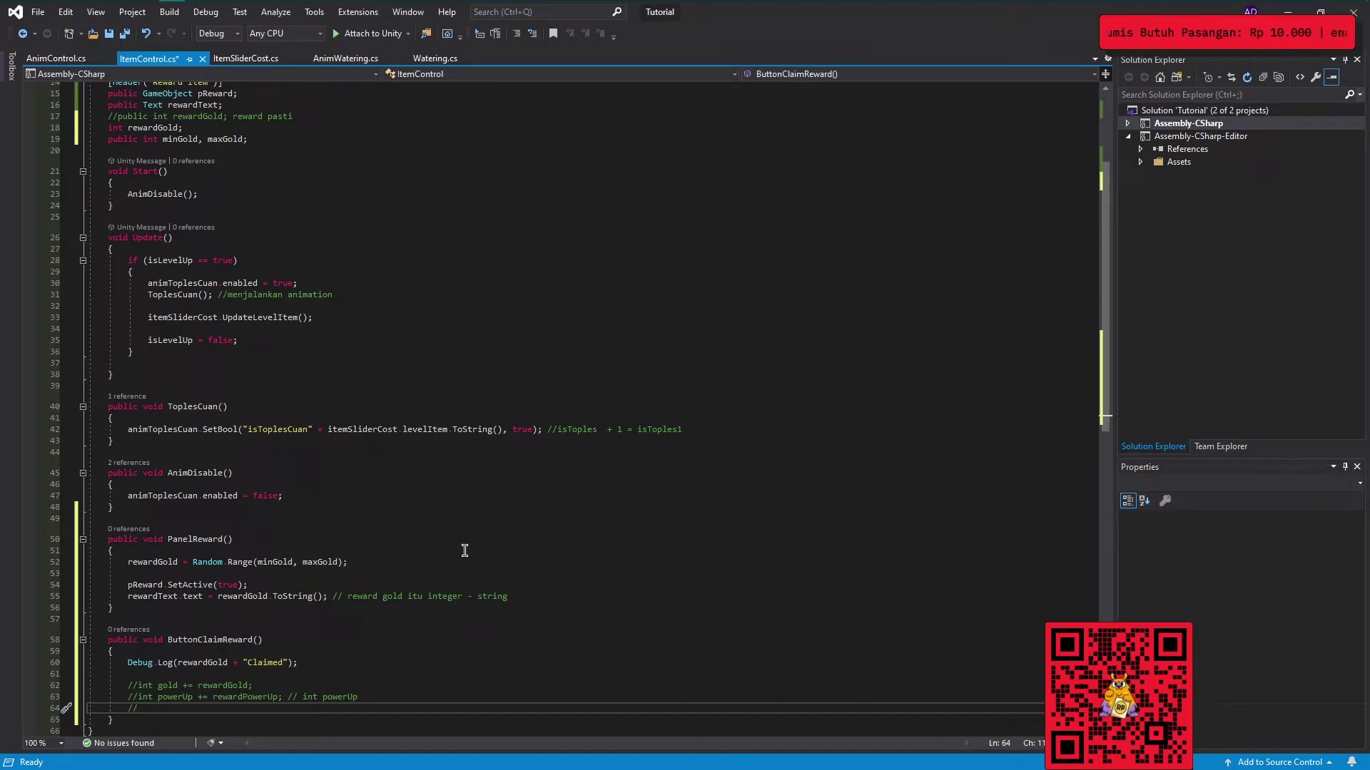
{"action": "key", "text": "Up"}
{"action": "key", "text": "Up"}
{"action": "key", "text": "Up"}
{"action": "key", "text": "Up"}
{"action": "key", "text": "Up"}
{"action": "key", "text": "Up"}
{"action": "key", "text": "Up"}
{"action": "key", "text": "Up"}
{"action": "key", "text": "Up"}
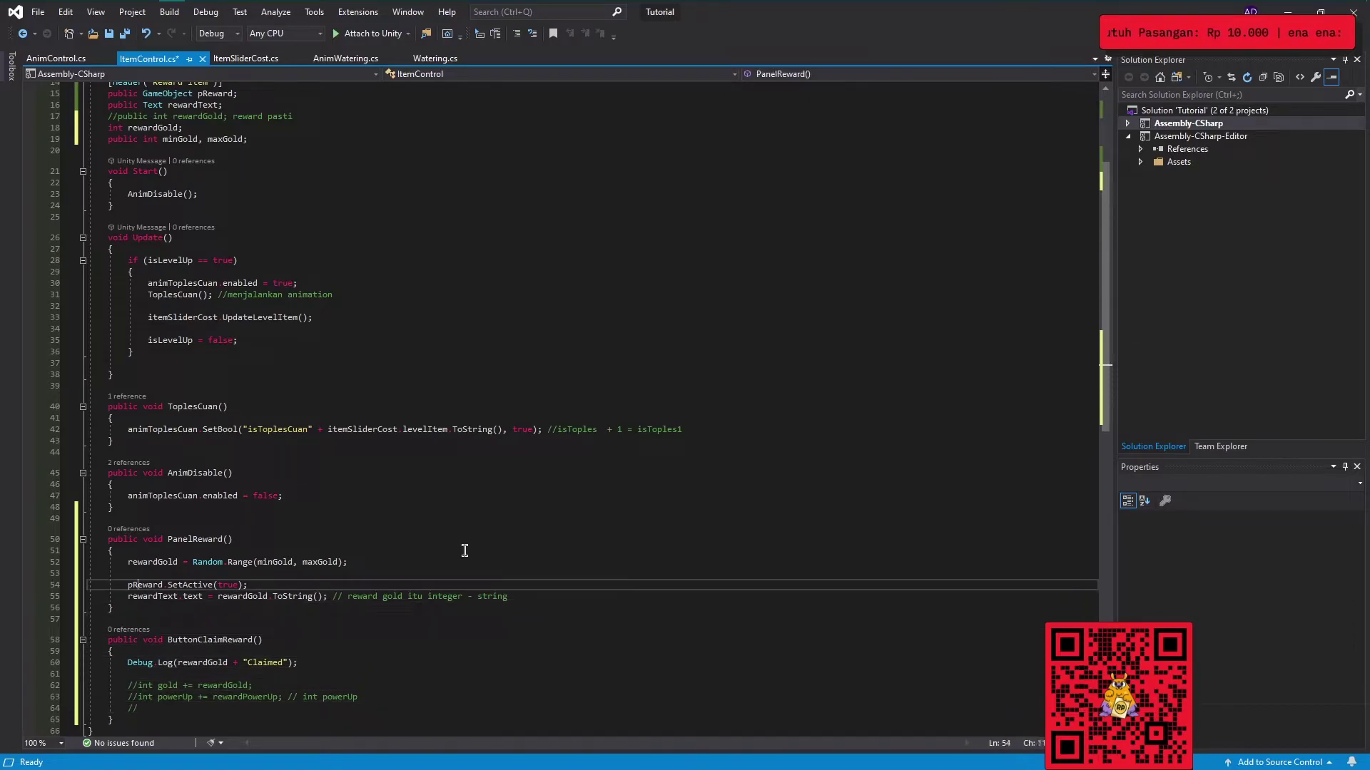
{"action": "key", "text": "Up"}
{"action": "key", "text": "Up"}
{"action": "key", "text": "Down"}
{"action": "key", "text": "Down"}
{"action": "key", "text": "Down"}
{"action": "key", "text": "Down"}
{"action": "key", "text": "Down"}
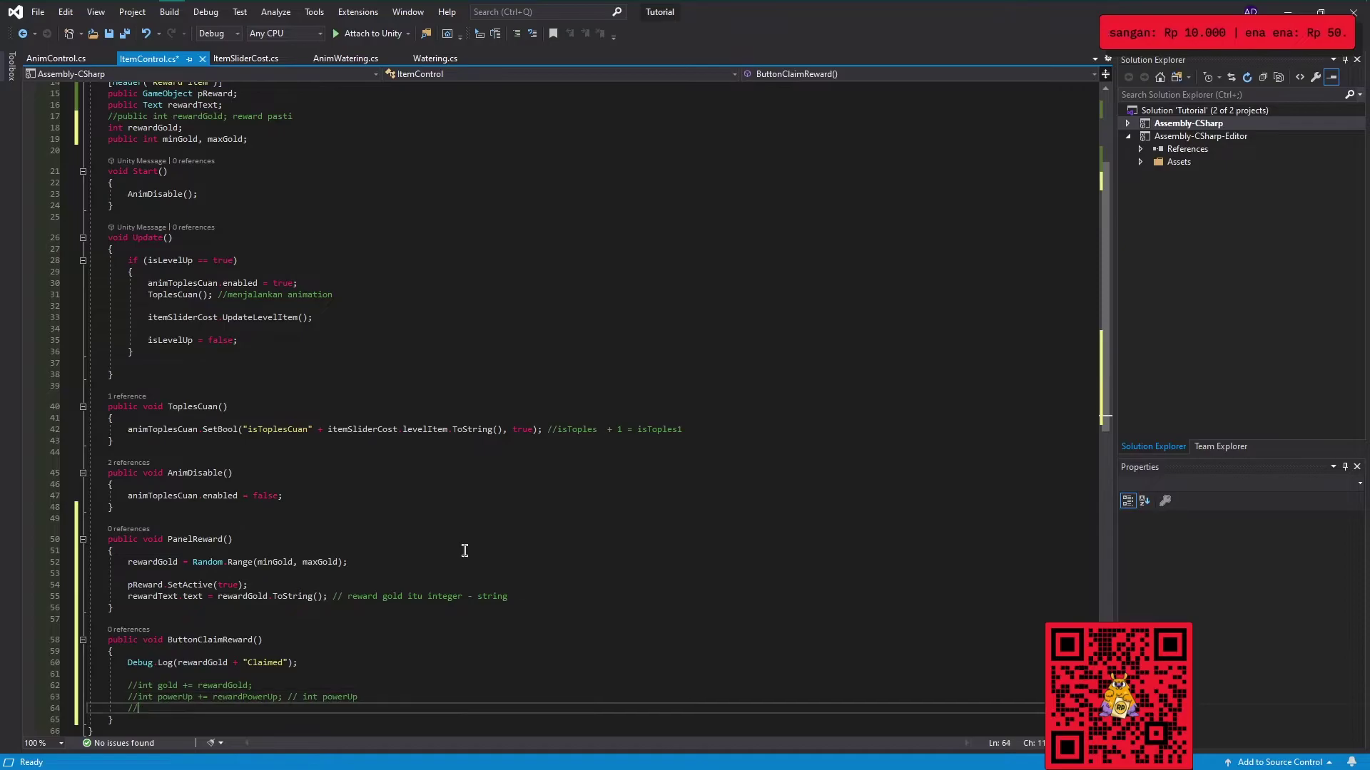
{"action": "type", "text": "10"}
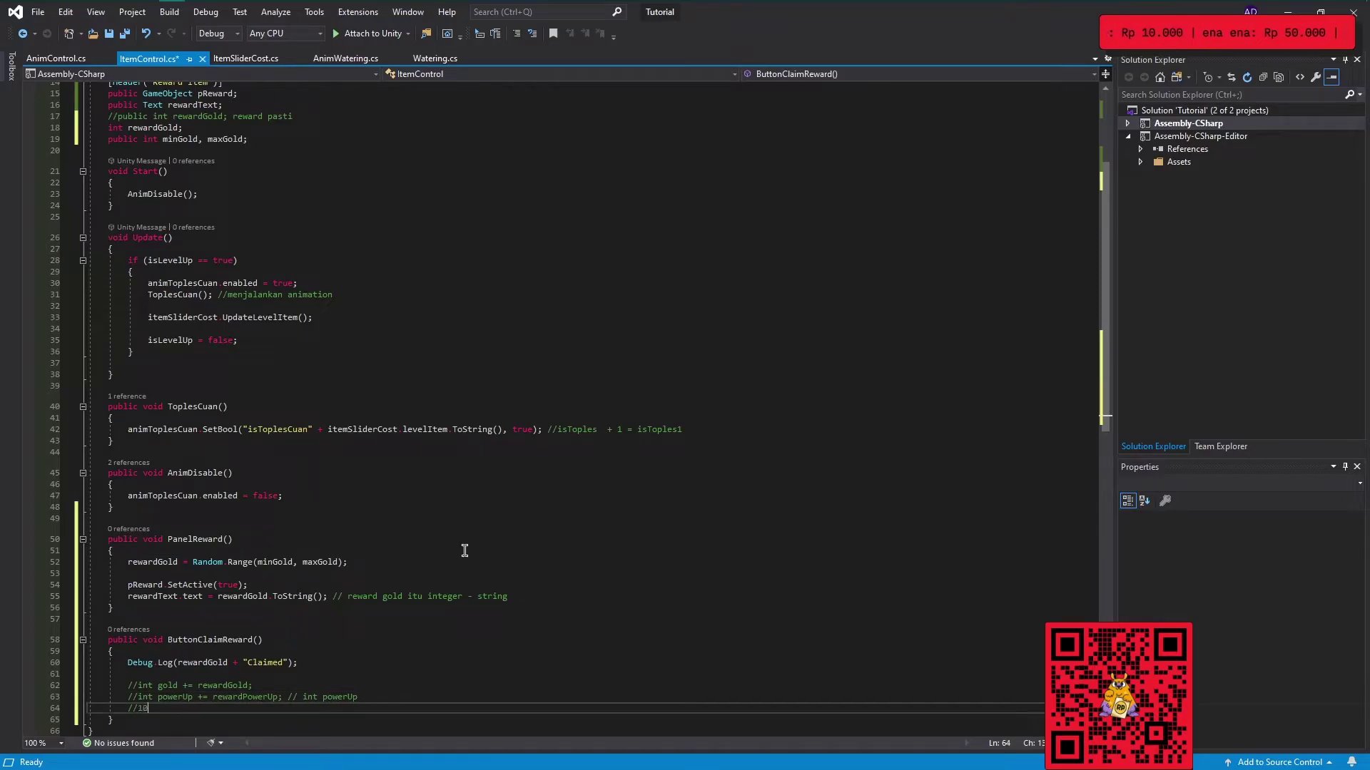
{"action": "type", "text": "% - "}
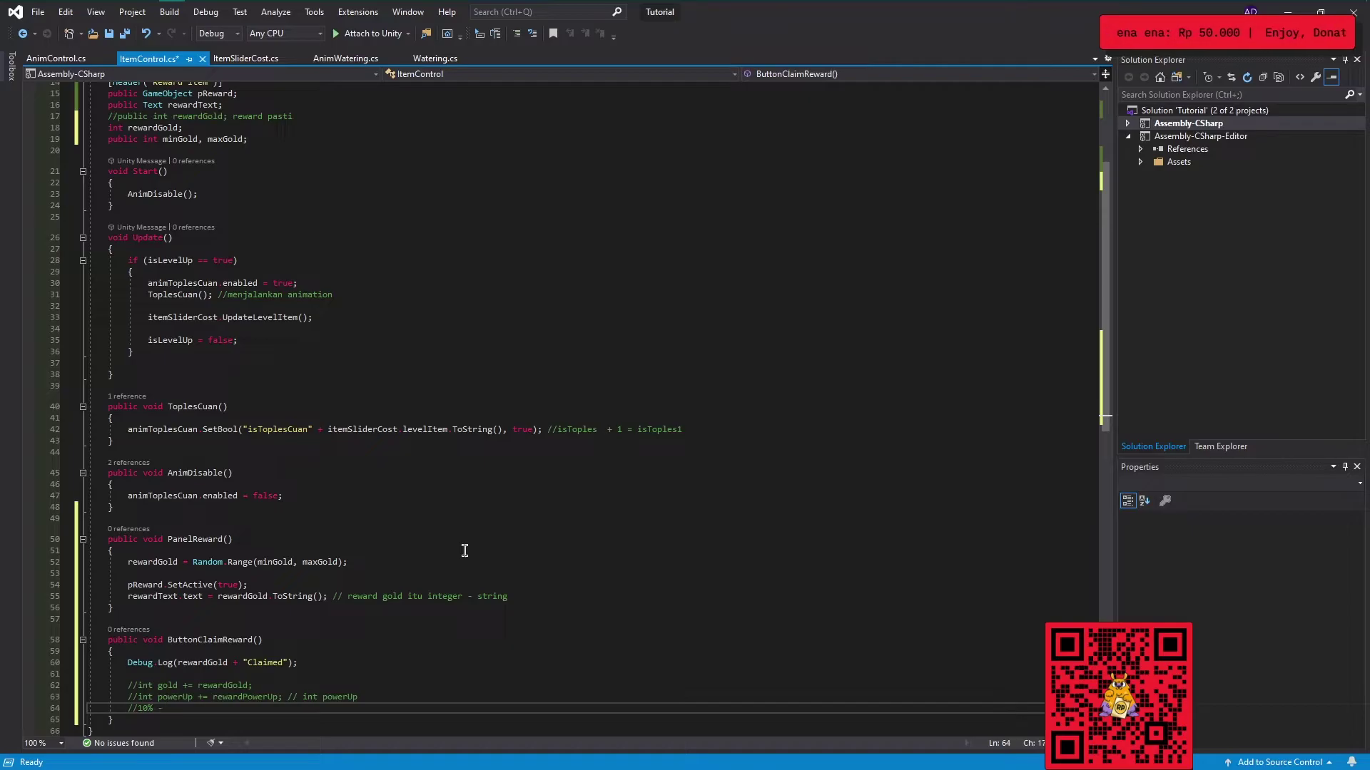
{"action": "type", "text": "30%"}
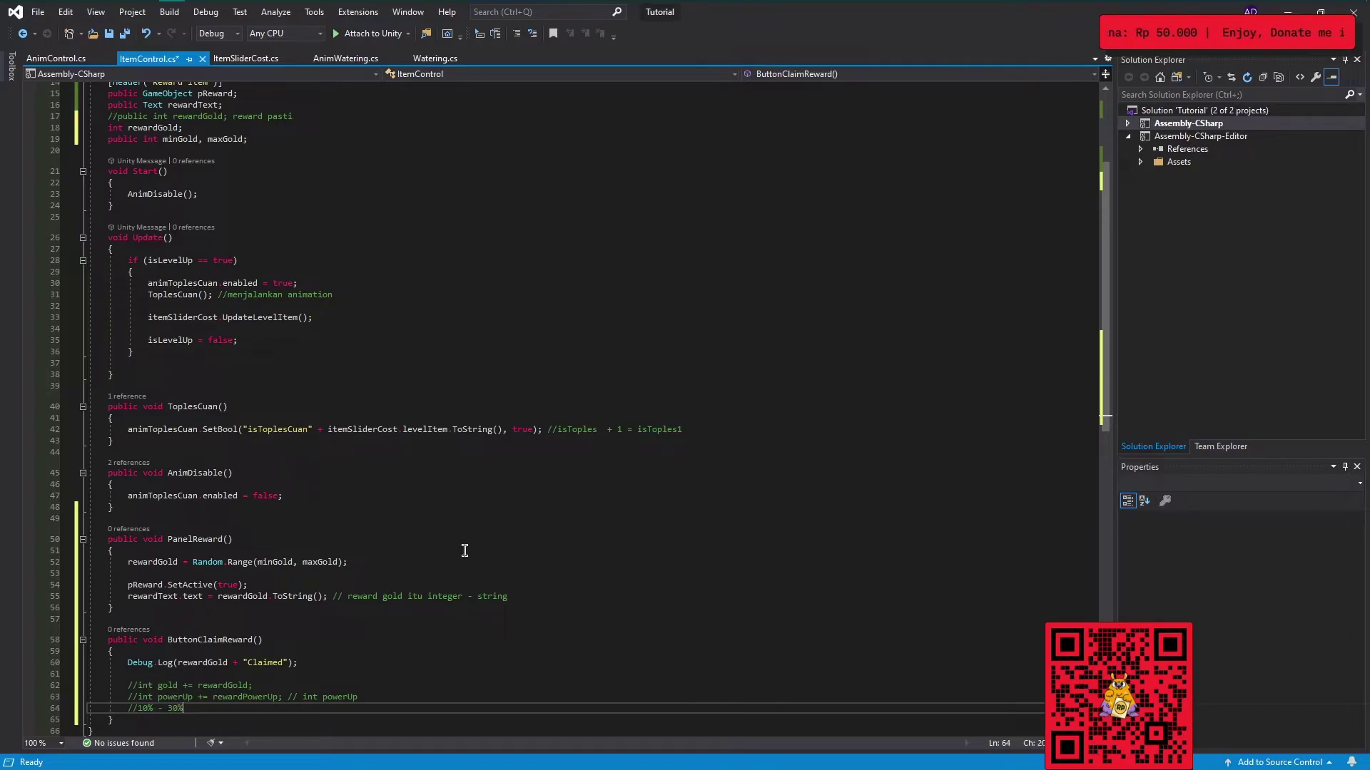
Begin a '//' example comment at the end of PanelReward's rewardText line.
{"action": "key", "text": "Up"}
{"action": "key", "text": "Up"}
{"action": "key", "text": "Up"}
{"action": "key", "text": "Up"}
{"action": "key", "text": "Up"}
{"action": "key", "text": "Up"}
{"action": "key", "text": "Up"}
{"action": "key", "text": "Up"}
{"action": "key", "text": "Up"}
{"action": "key", "text": "End"}
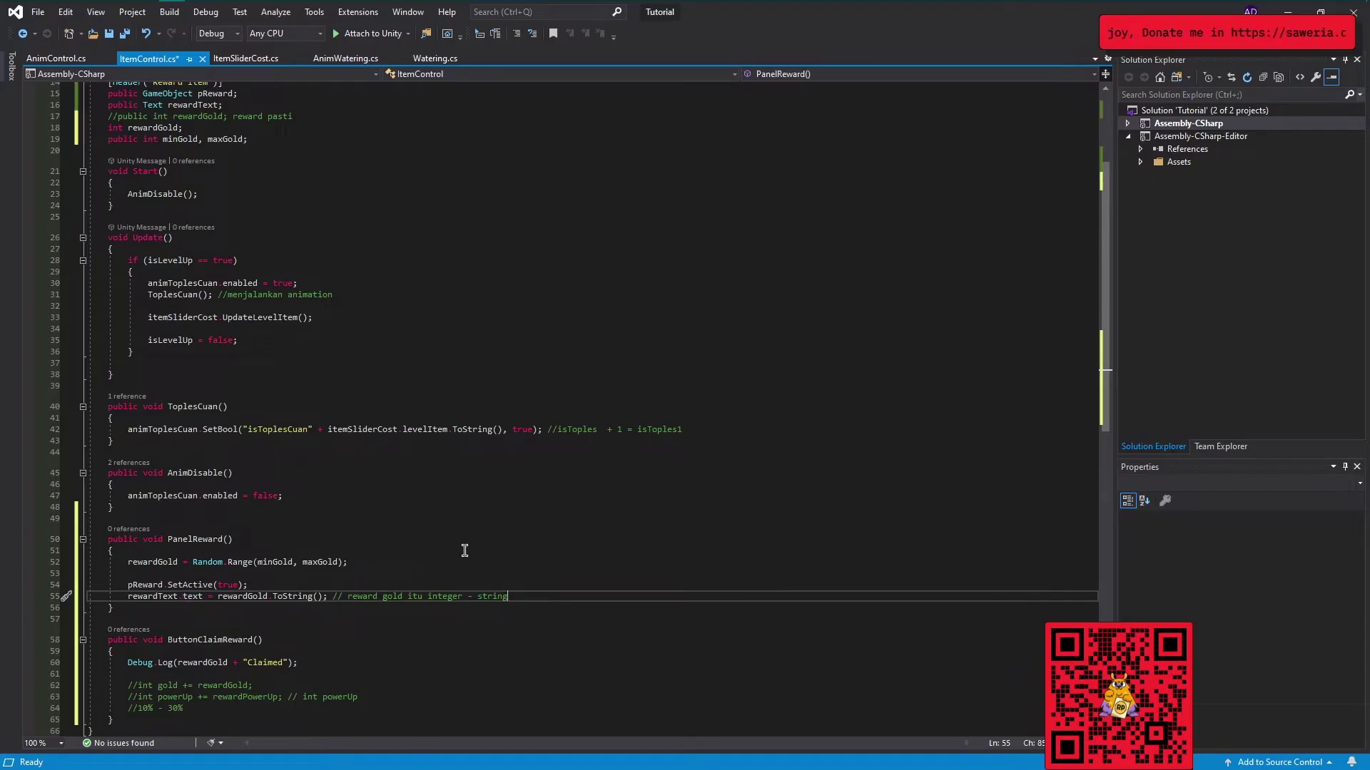
{"action": "type", "text": " //"}
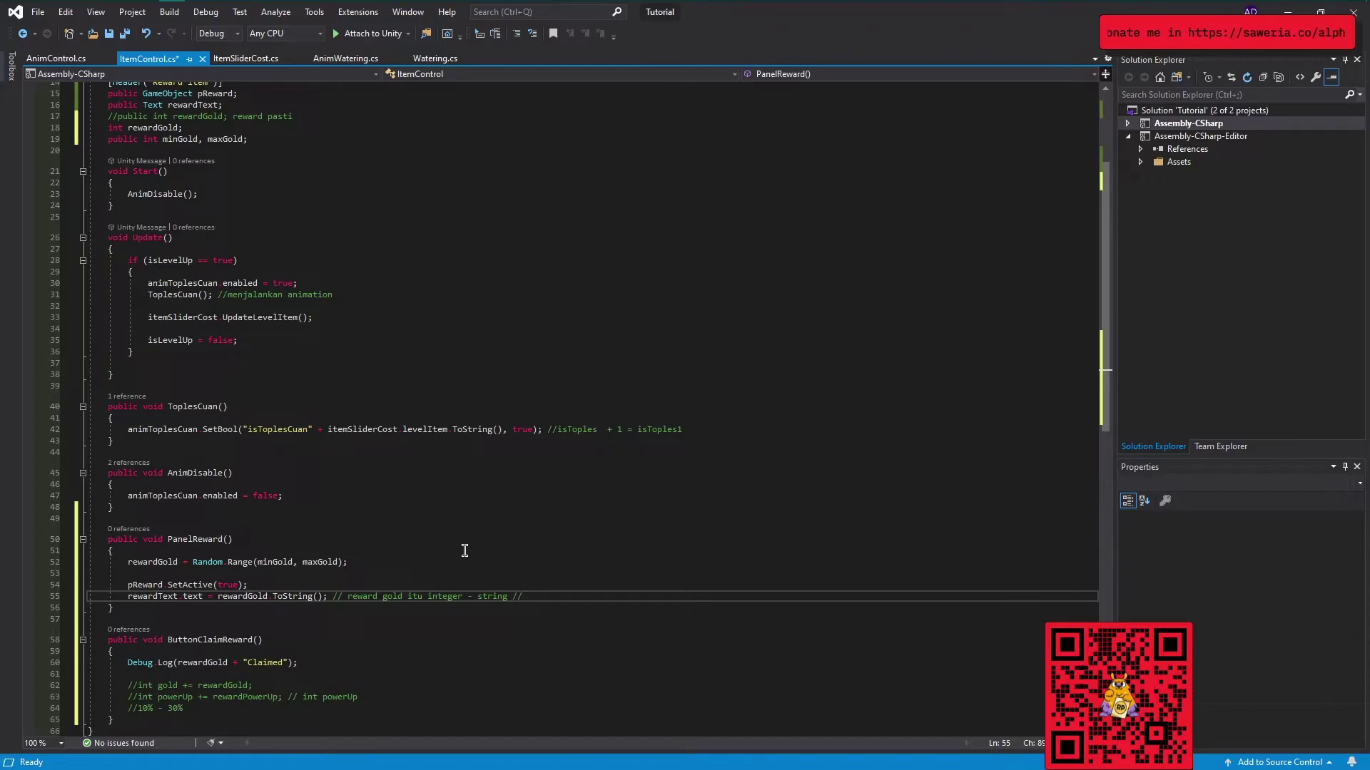
{"action": "type", "text": "reward"}
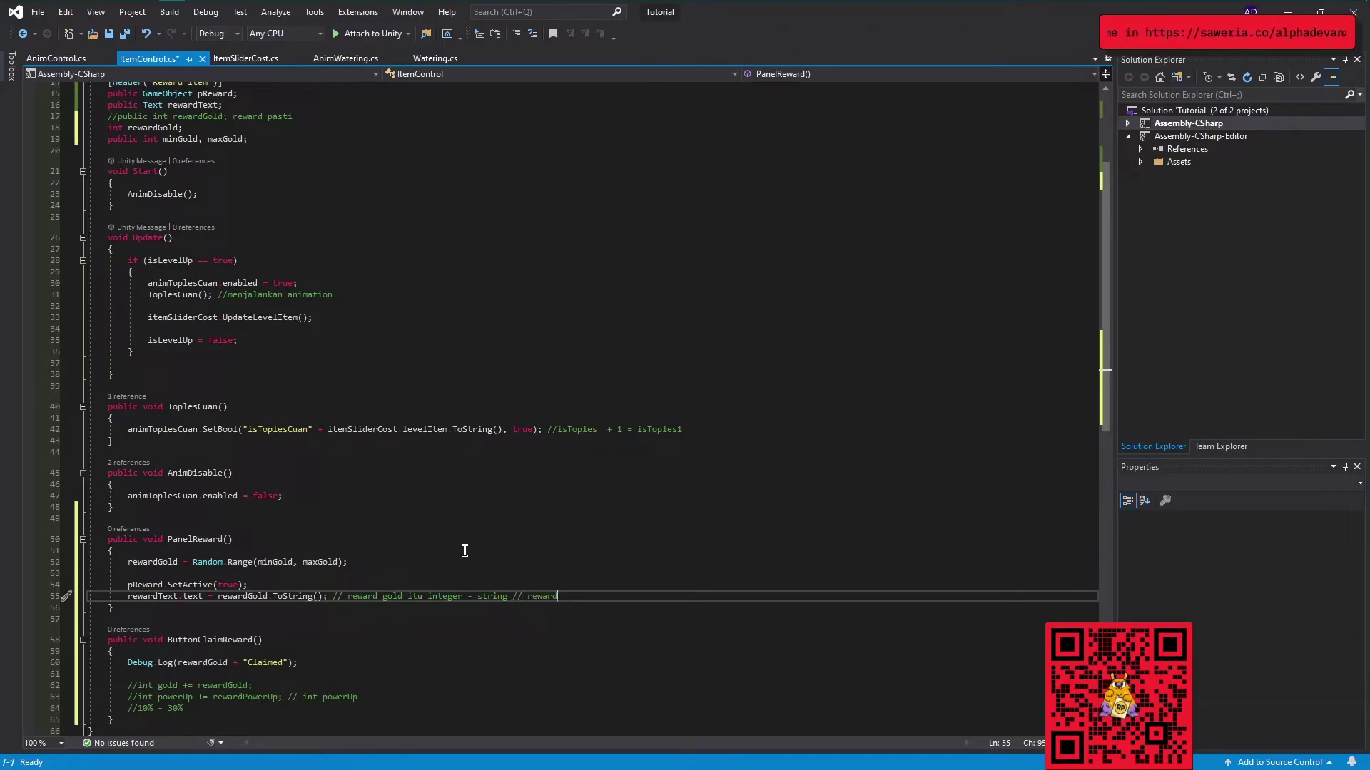
{"action": "type", "text": "Text.text ="}
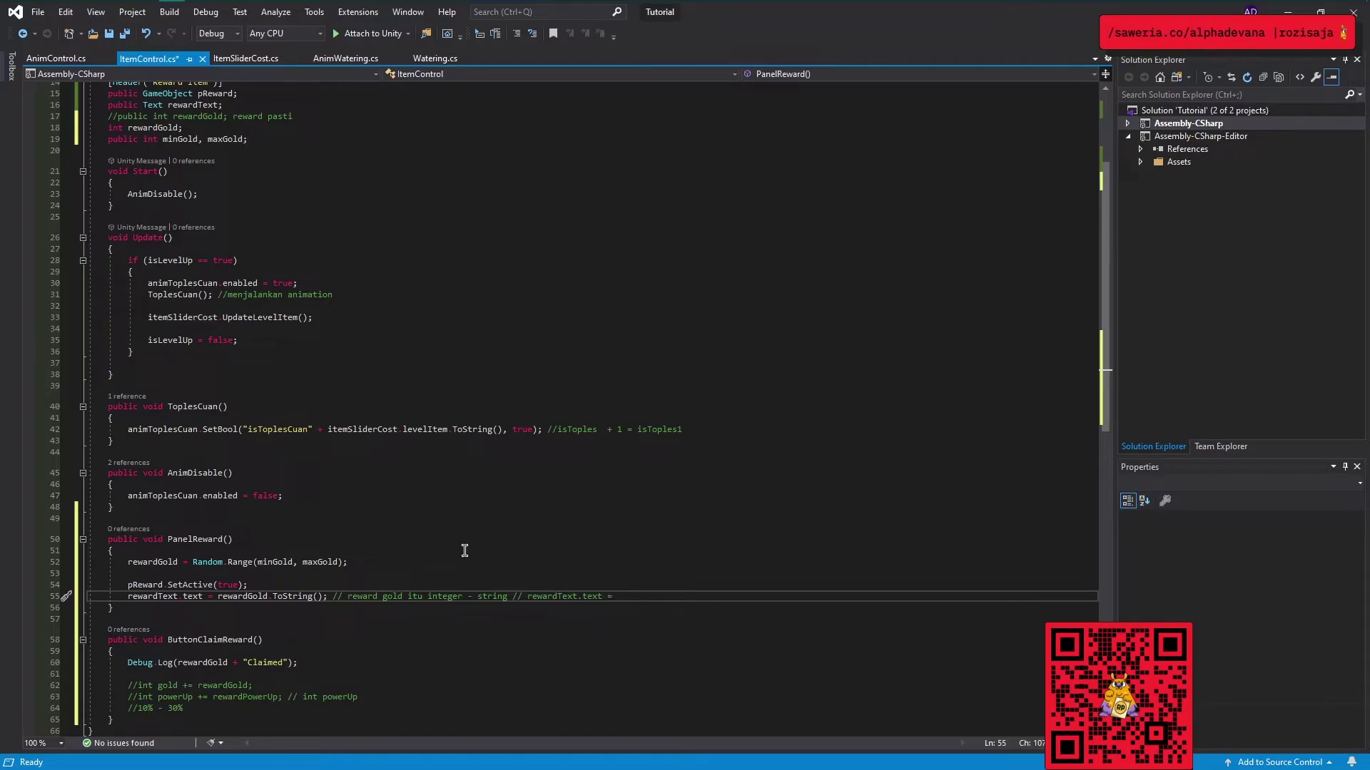
{"action": "type", "text": "re"}
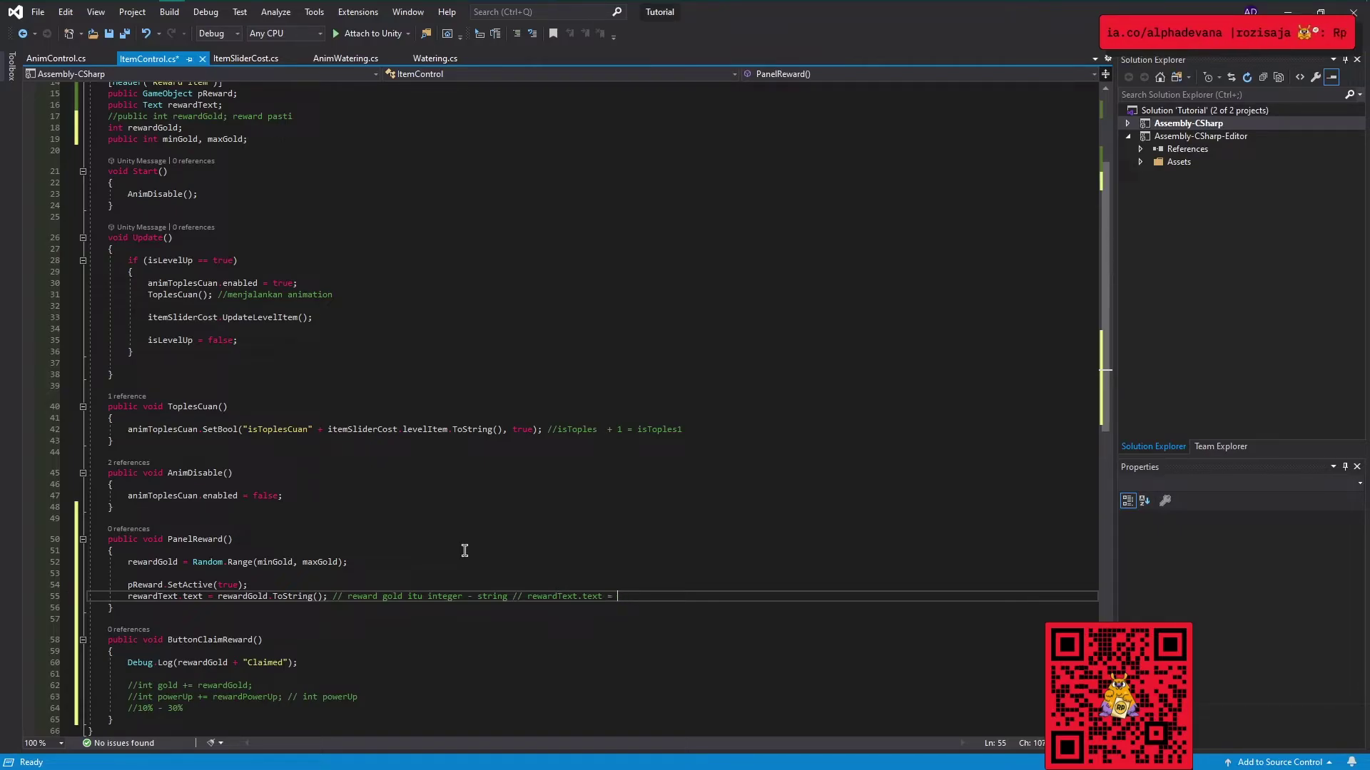
{"action": "type", "text": "rewar"}
{"action": "type", "text": "go"}
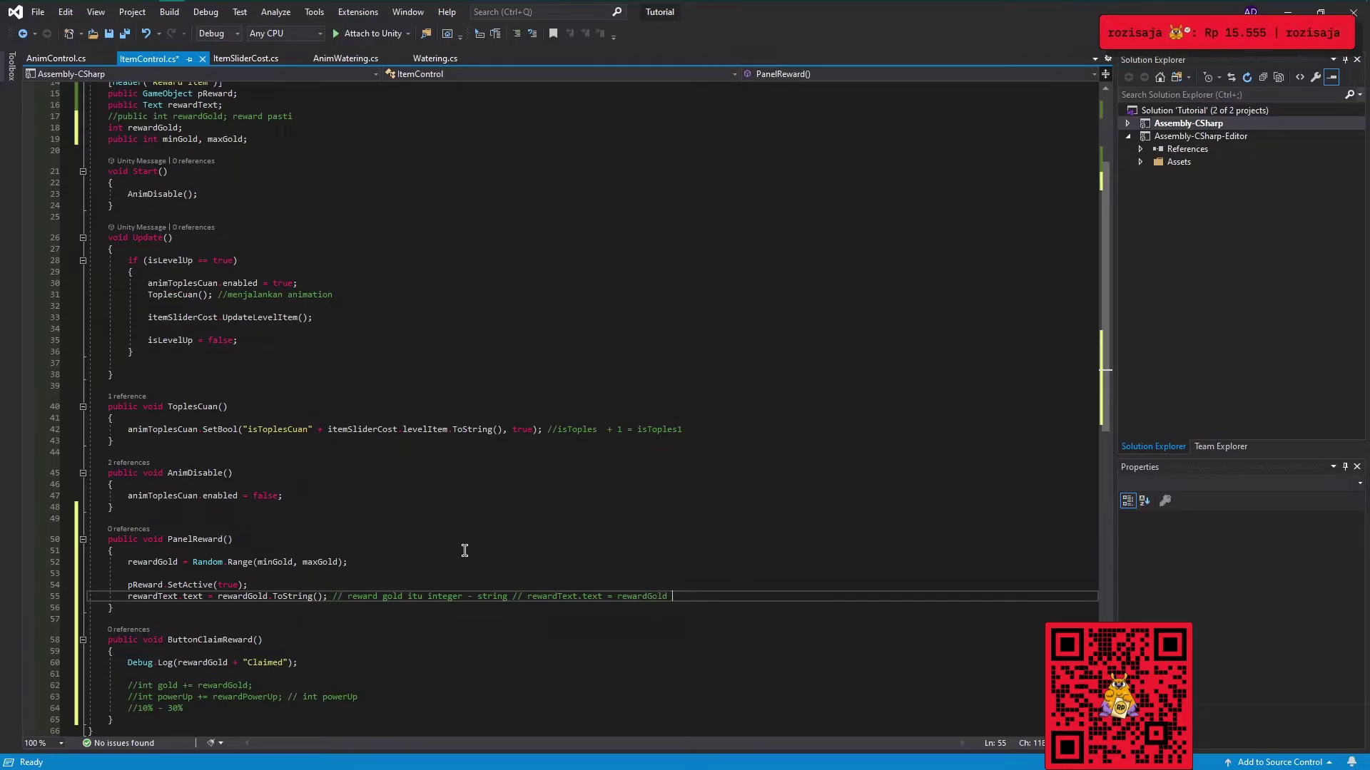
{"action": "type", "text": ".to"}
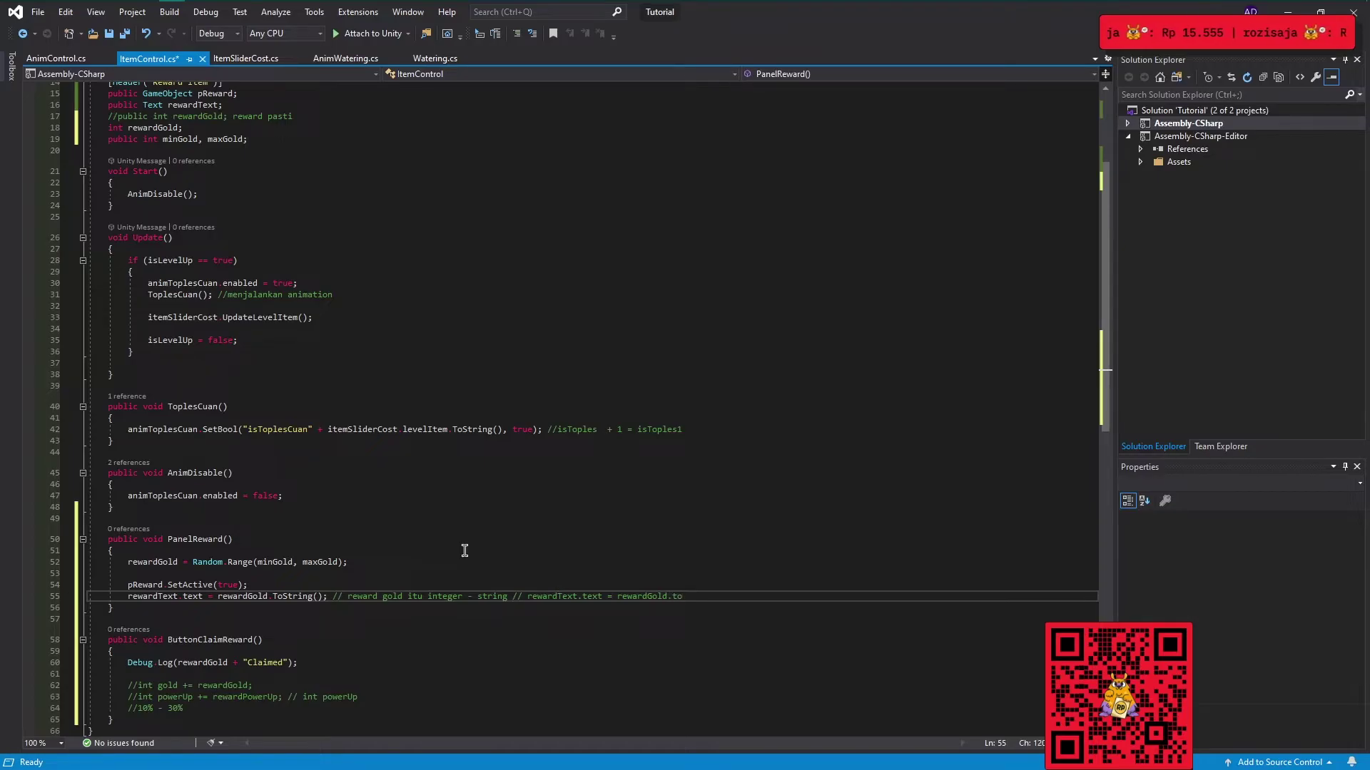
{"action": "type", "text": "Str"}
Complete the comment as rewardText.text = rewardGold.ToString() + "% diskon belanja";.
{"action": "key", "text": "BackSpace"}
{"action": "key", "text": "BackSpace"}
{"action": "key", "text": "BackSpace"}
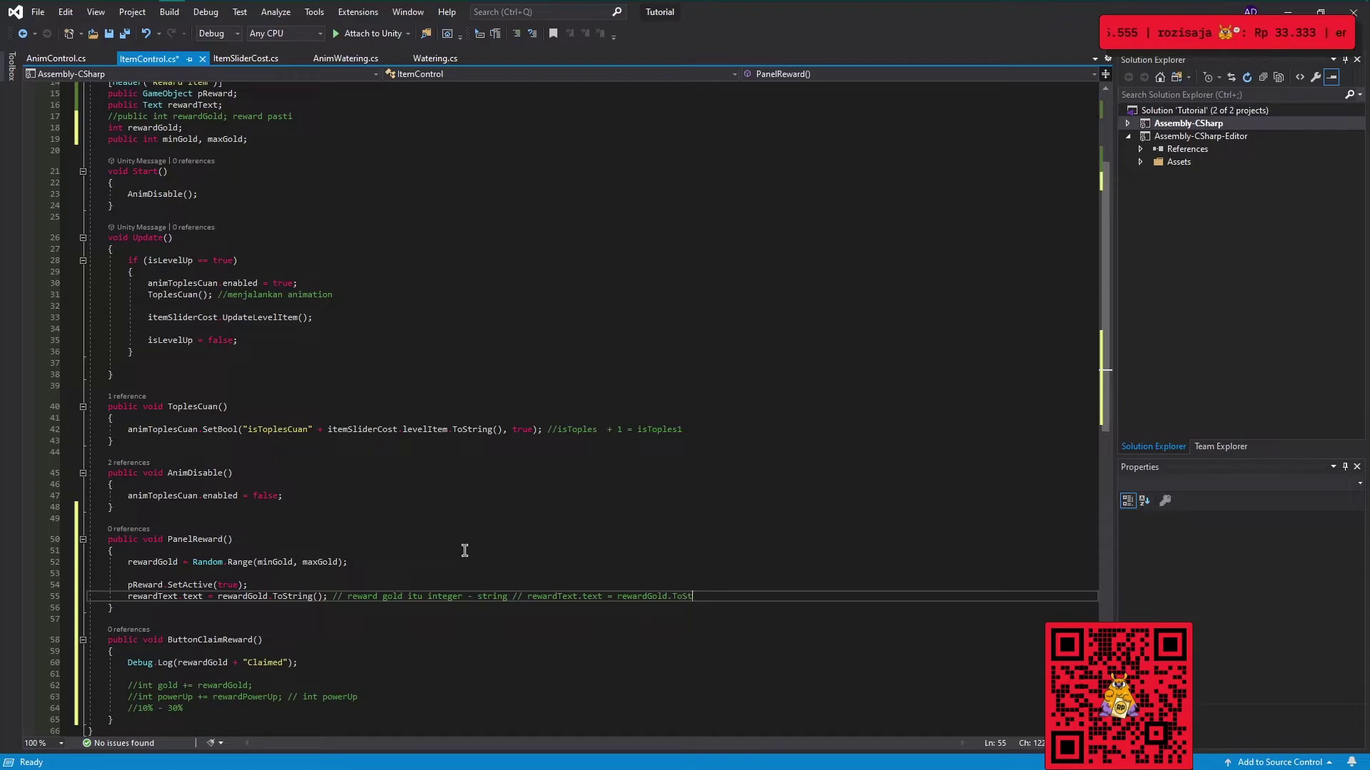
{"action": "type", "text": "ring()"}
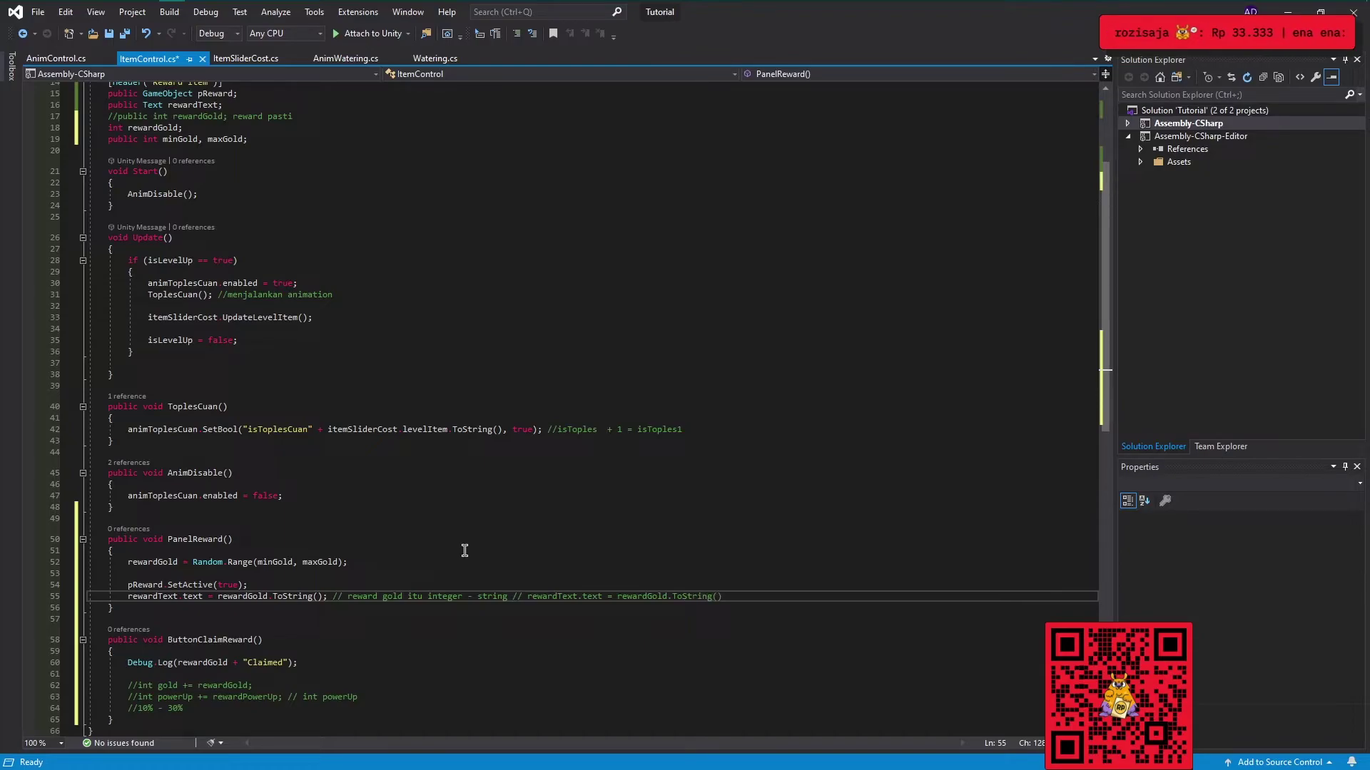
{"action": "type", "text": " + \""}
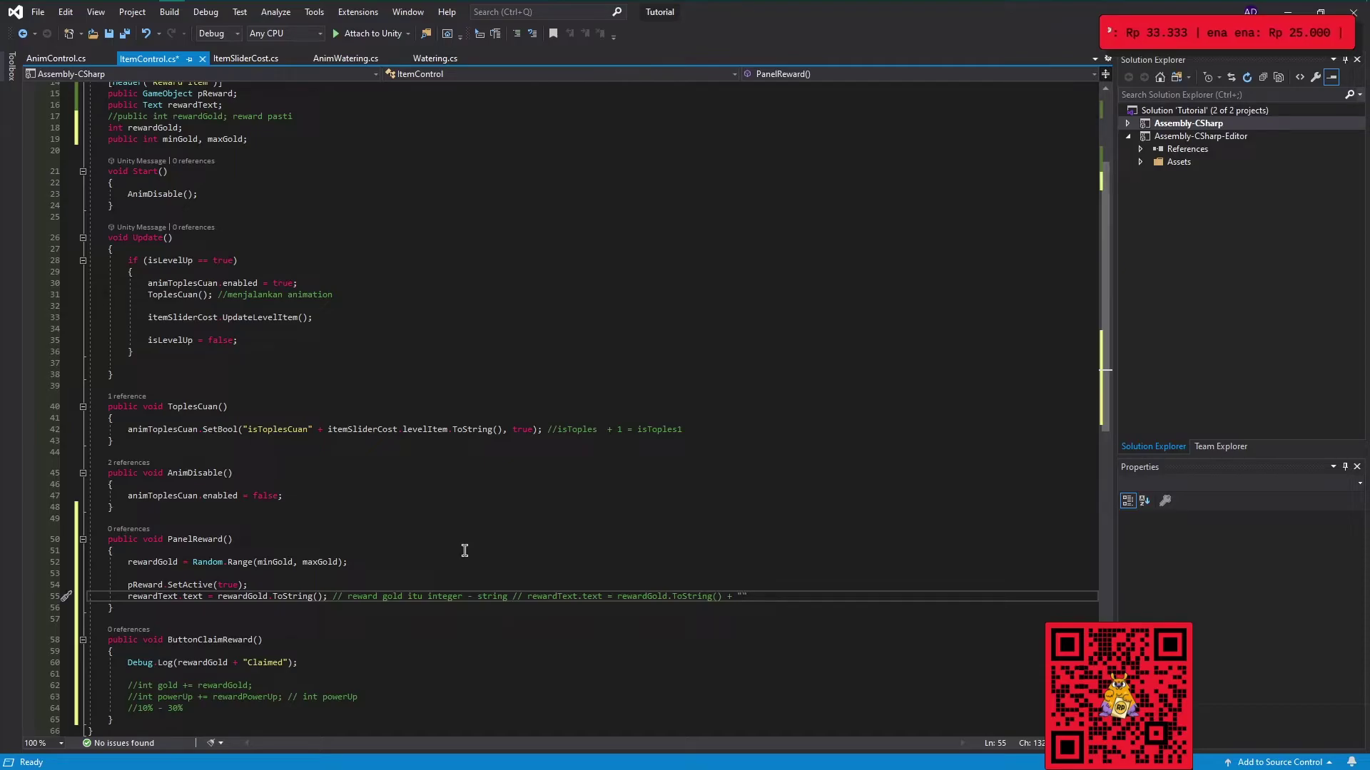
{"action": "type", "text": "%"}
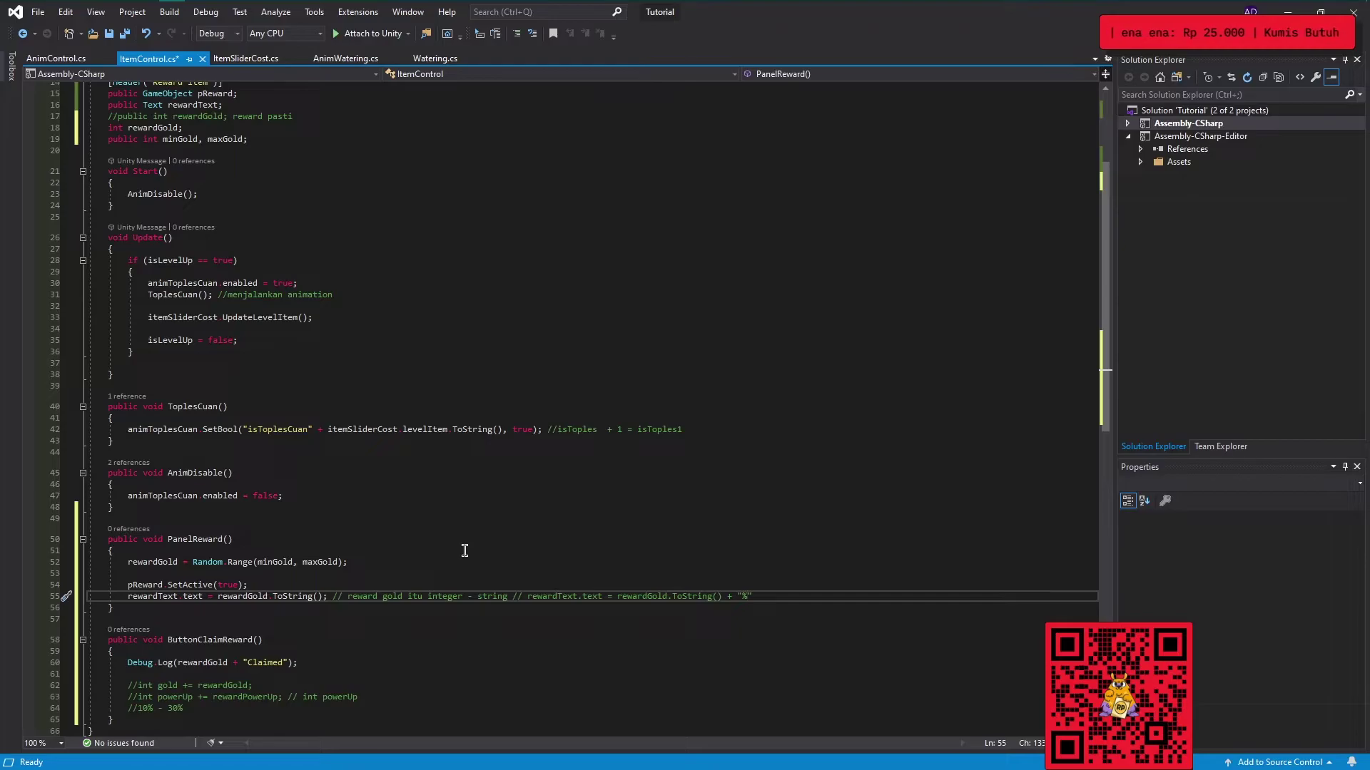
{"action": "type", "text": " dis"}
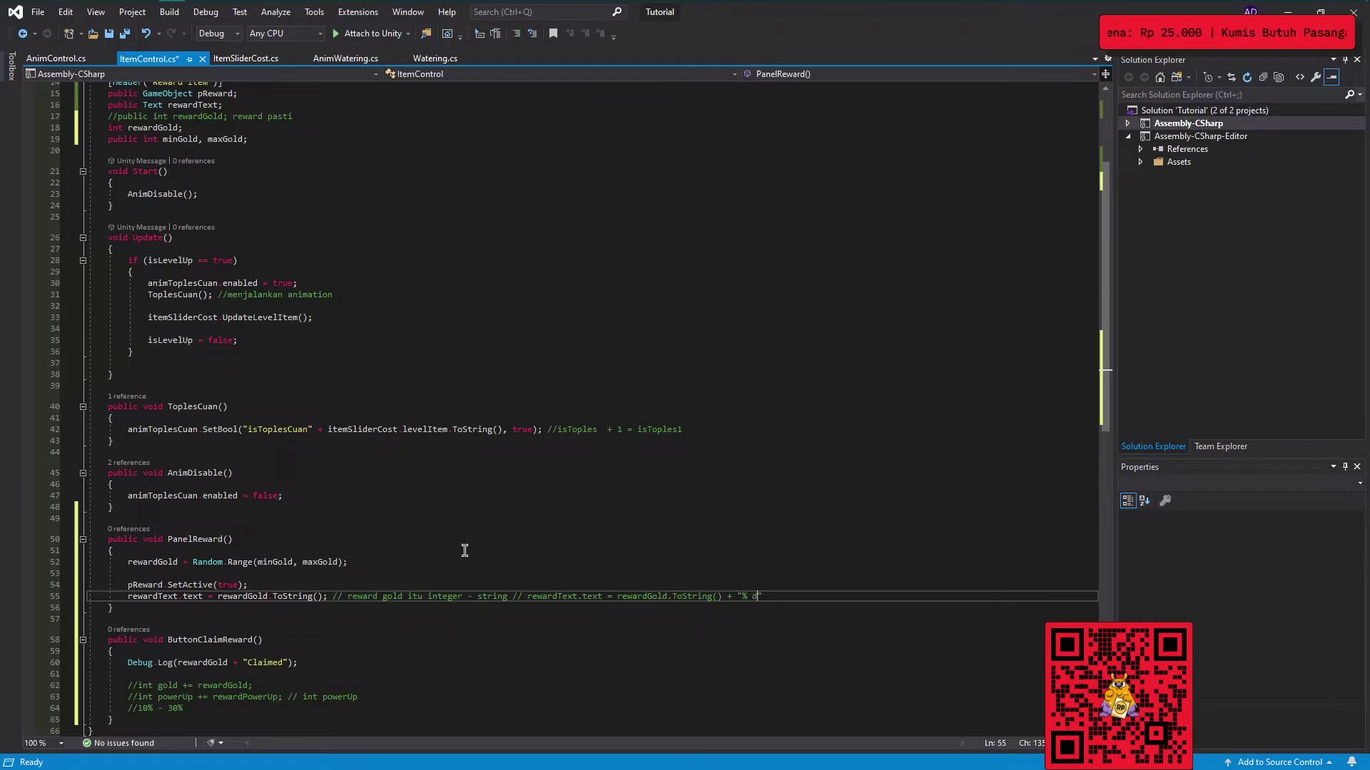
{"action": "type", "text": "kon be"}
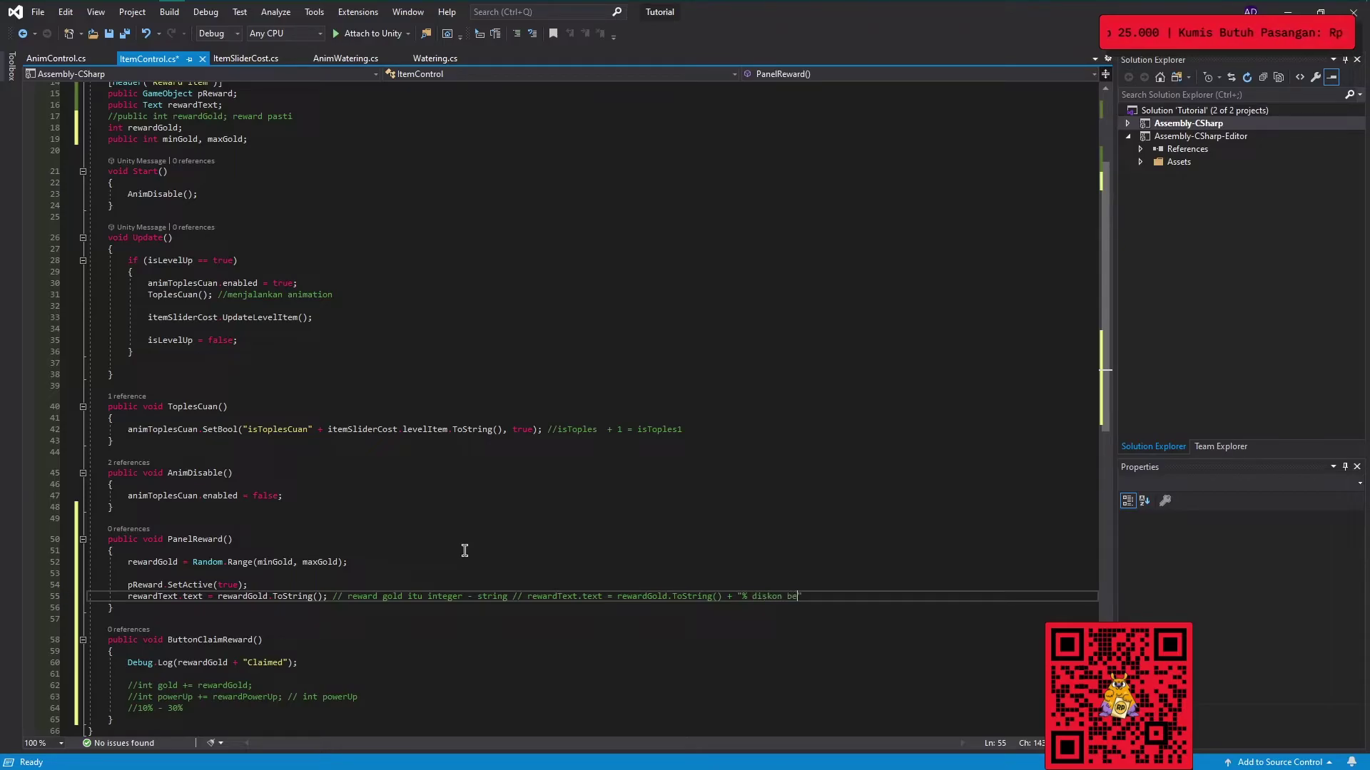
{"action": "type", "text": "lanja\""}
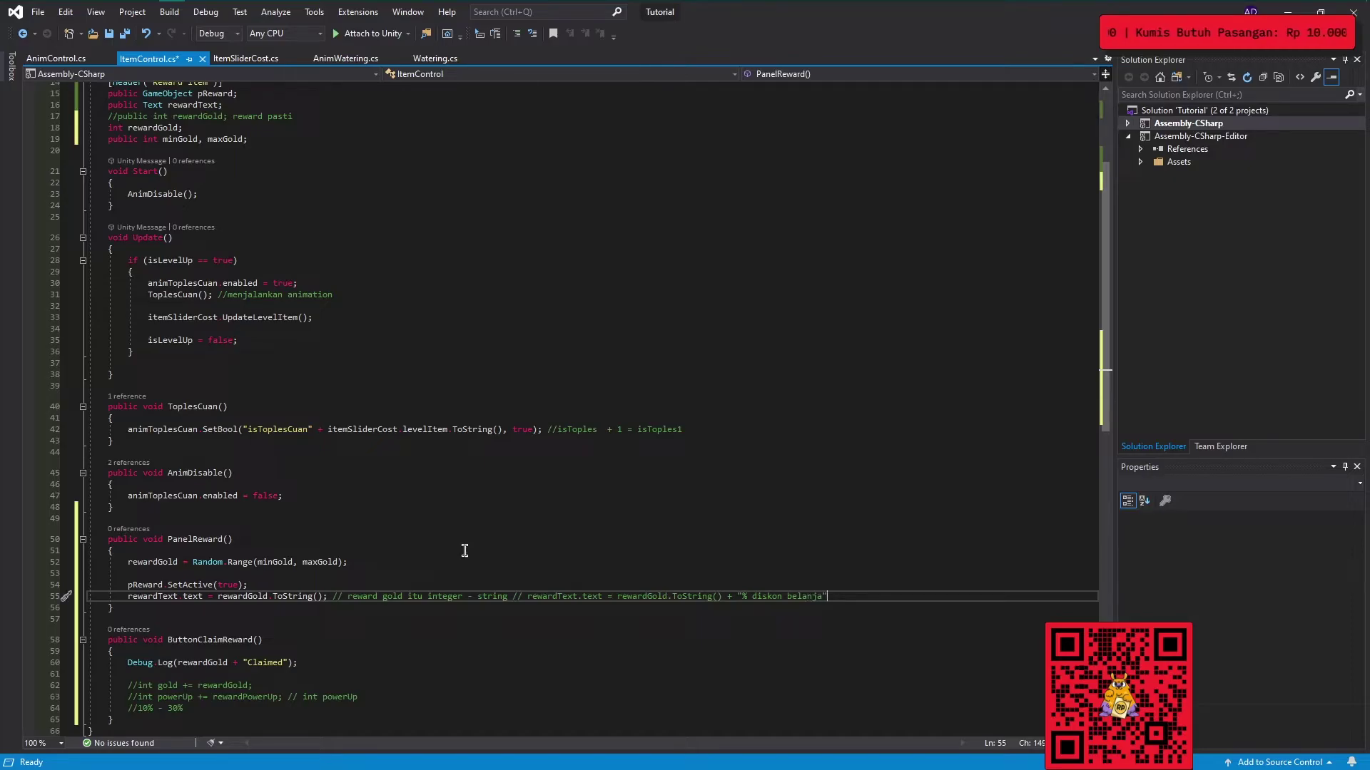
{"action": "type", "text": ";"}
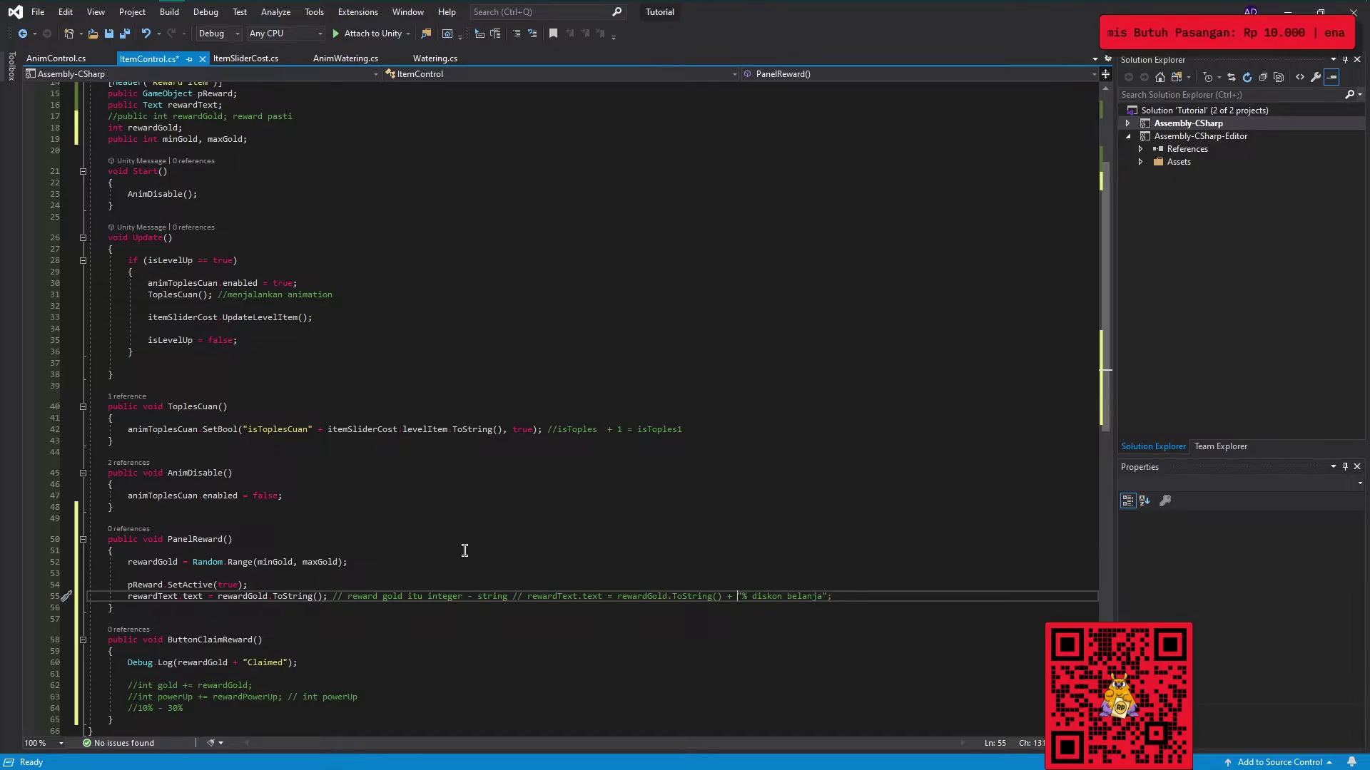
{"action": "key", "text": "ctrl+Left"}
{"action": "key", "text": "ctrl+Left"}
{"action": "key", "text": "ctrl+Left"}
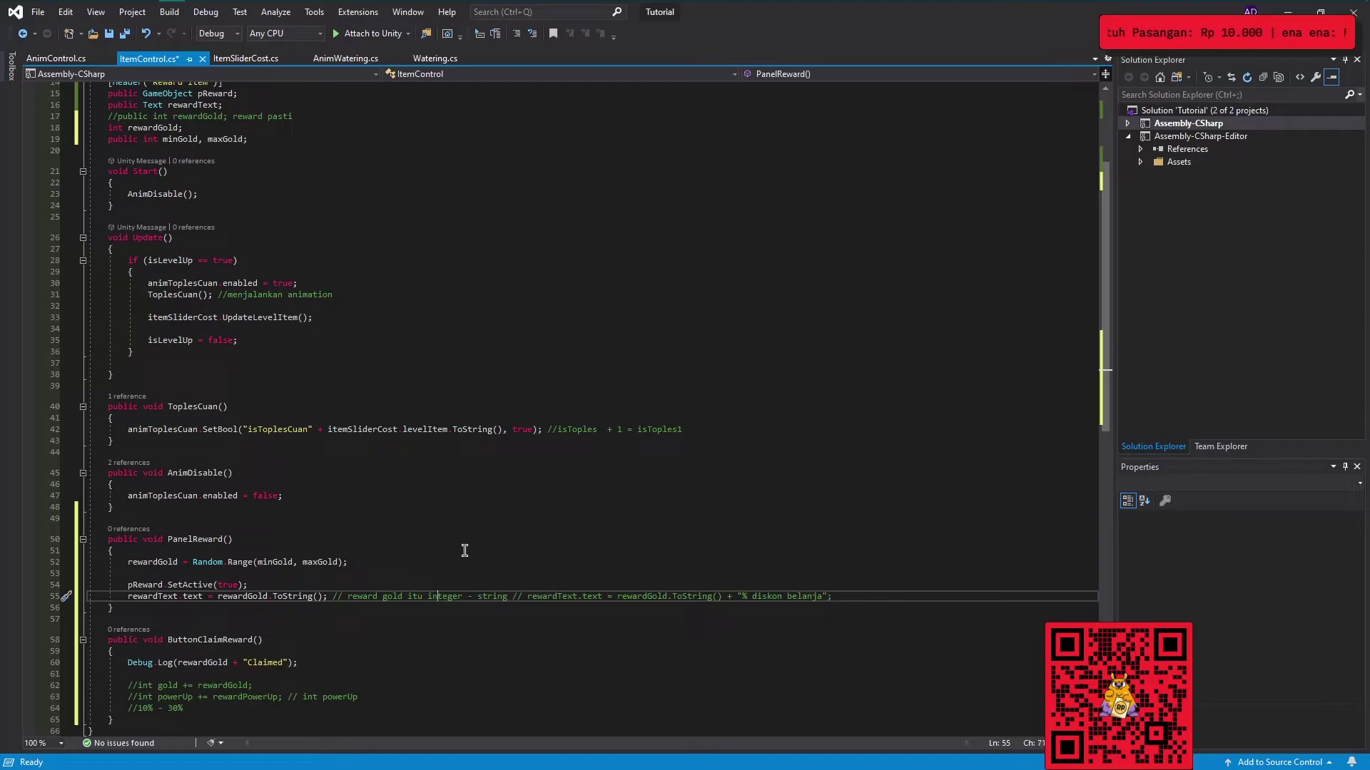
Try a '% Diskon Belanja' suffix on the reward text, then remove it, leaving rewardGold.ToString().
{"action": "type", "text": ") "}
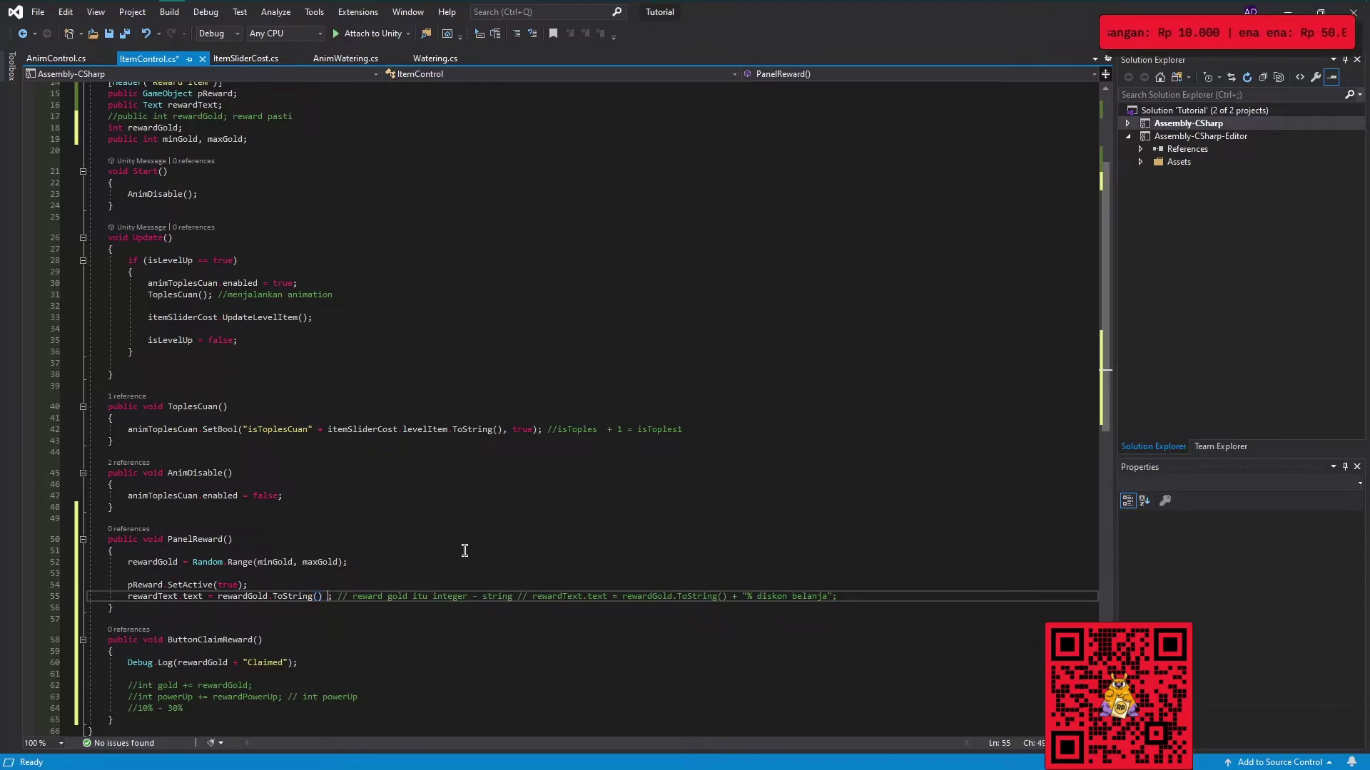
{"action": "type", "text": "+ \""}
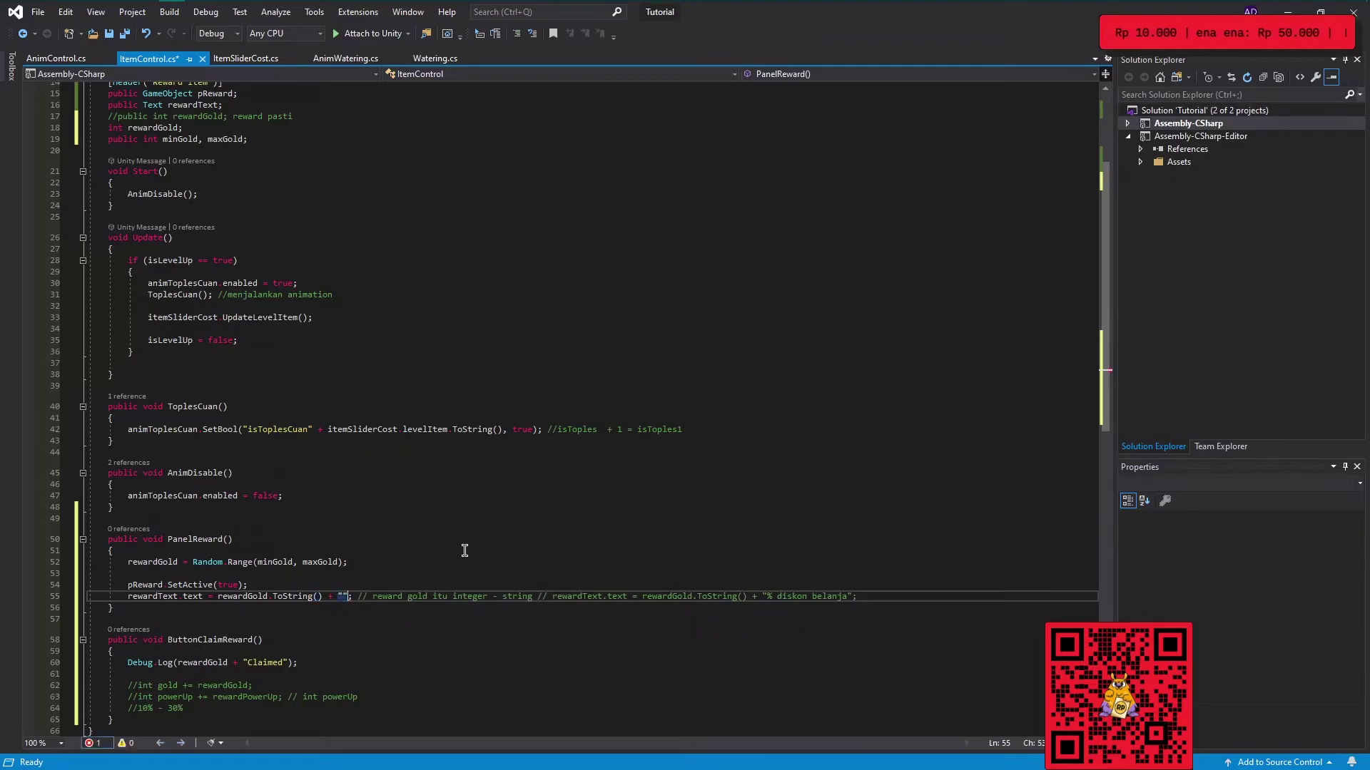
{"action": "type", "text": "%"}
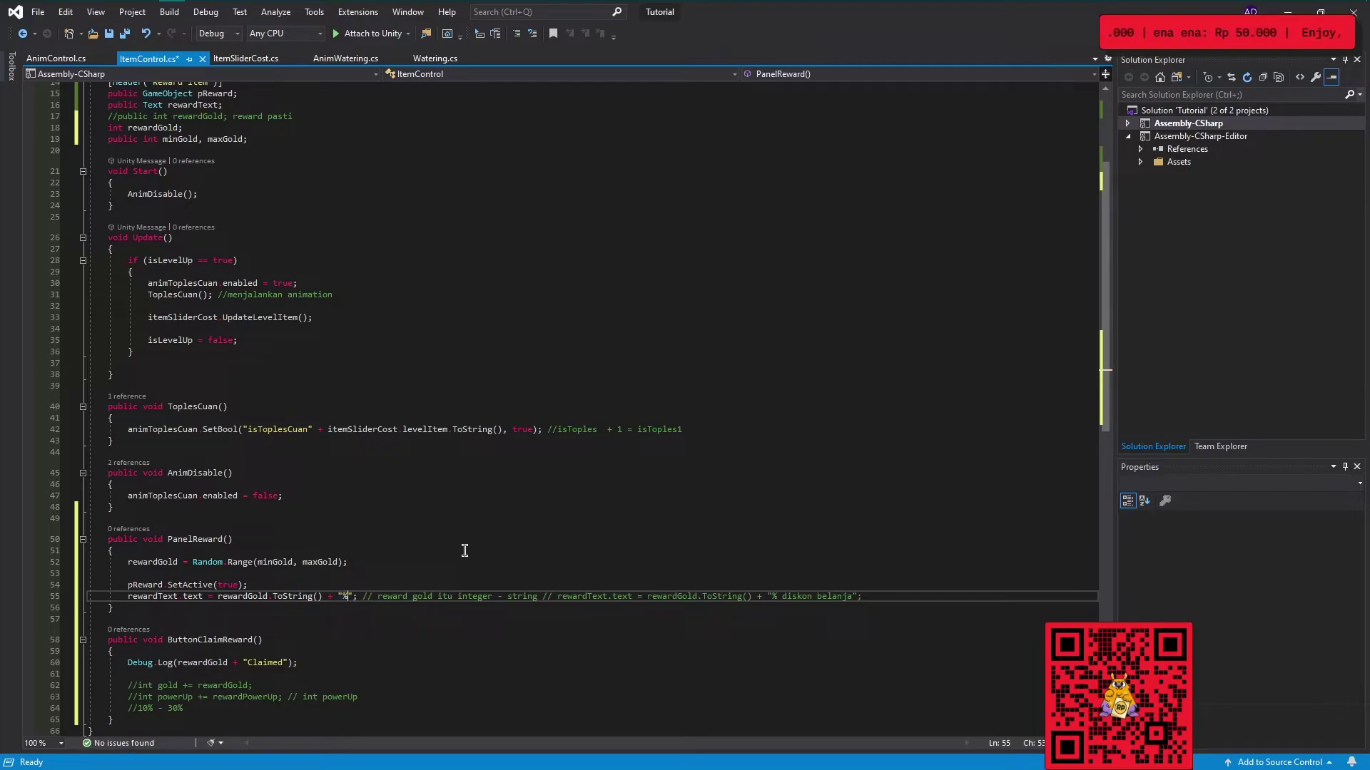
{"action": "type", "text": " Diskon "}
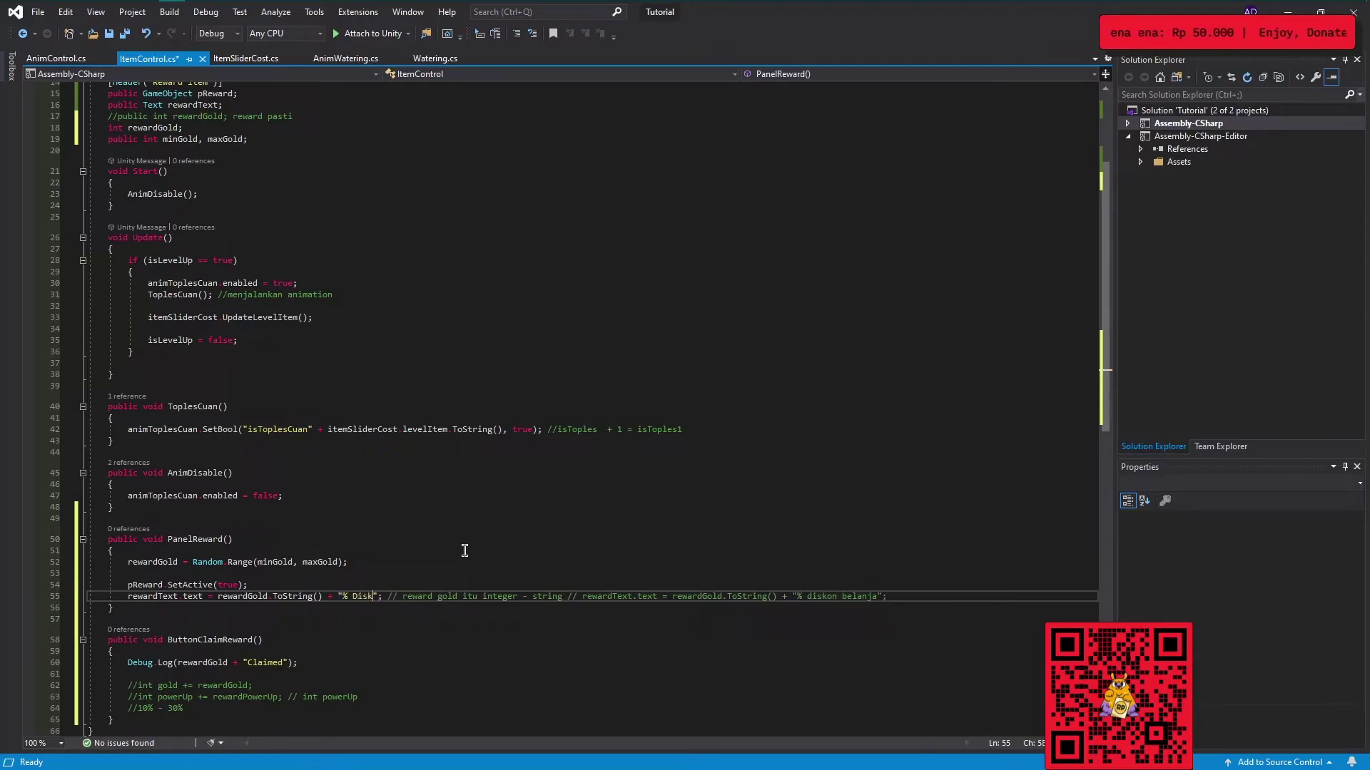
{"action": "type", "text": "Belanja"}
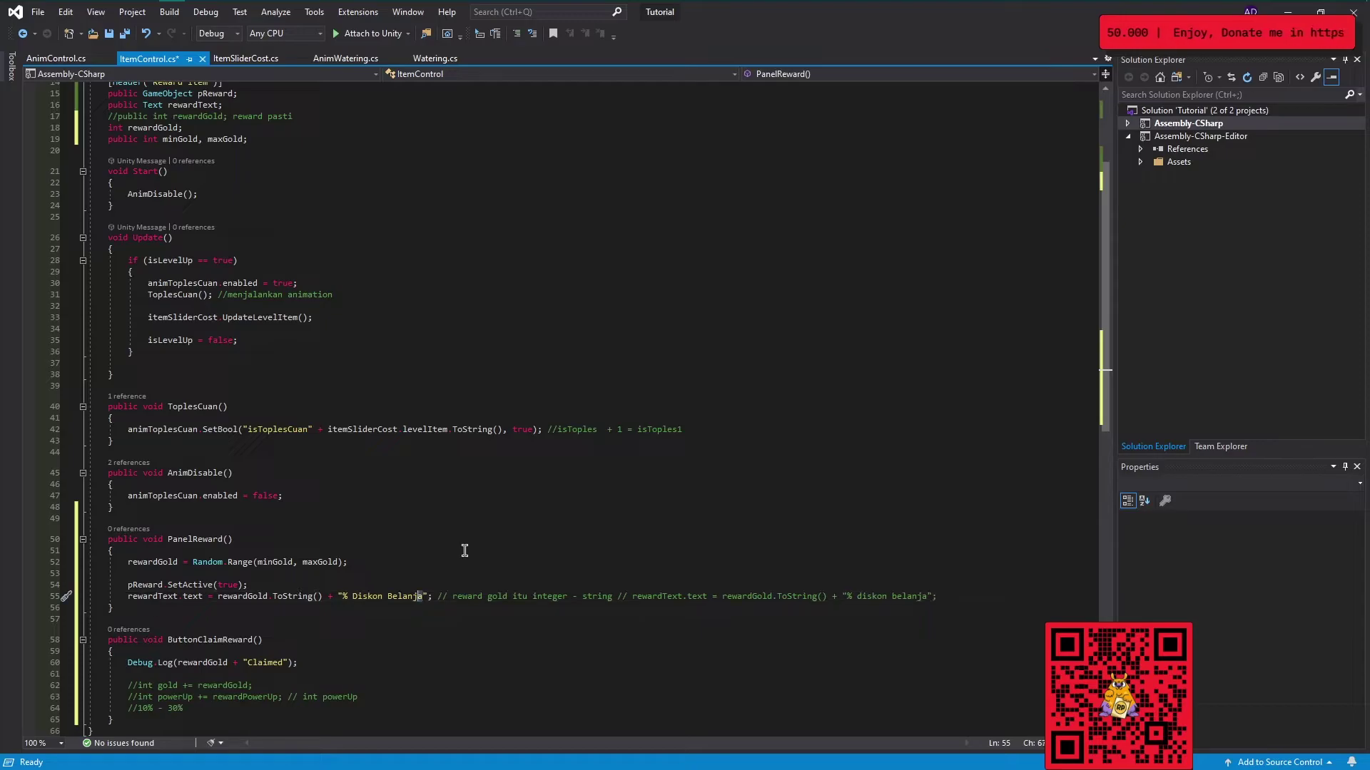
{"action": "key", "text": "ctrl+shift+Left"}
{"action": "key", "text": "ctrl+shift+Left"}
{"action": "key", "text": "ctrl+shift+Left"}
{"action": "key", "text": "ctrl+shift+Left"}
{"action": "key", "text": "ctrl+shift+Left"}
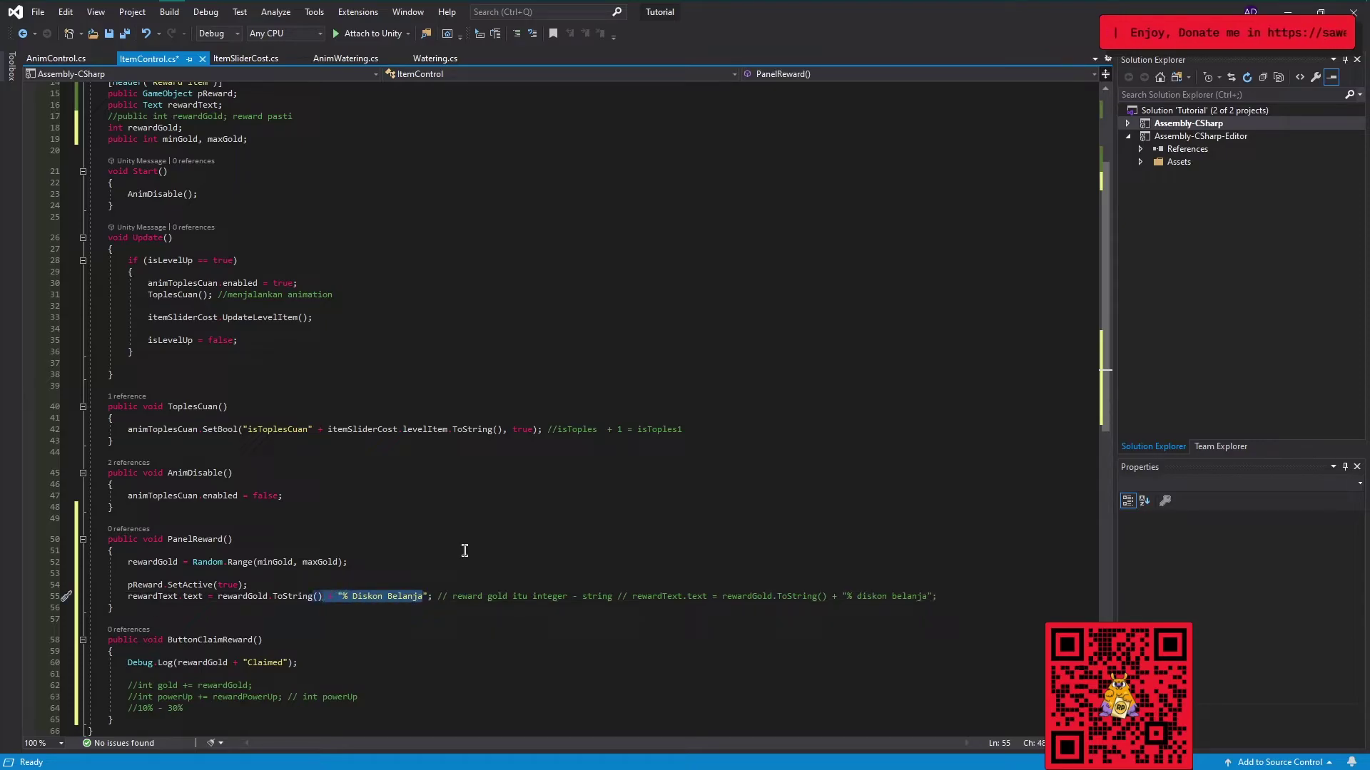
{"action": "key", "text": "BackSpace"}
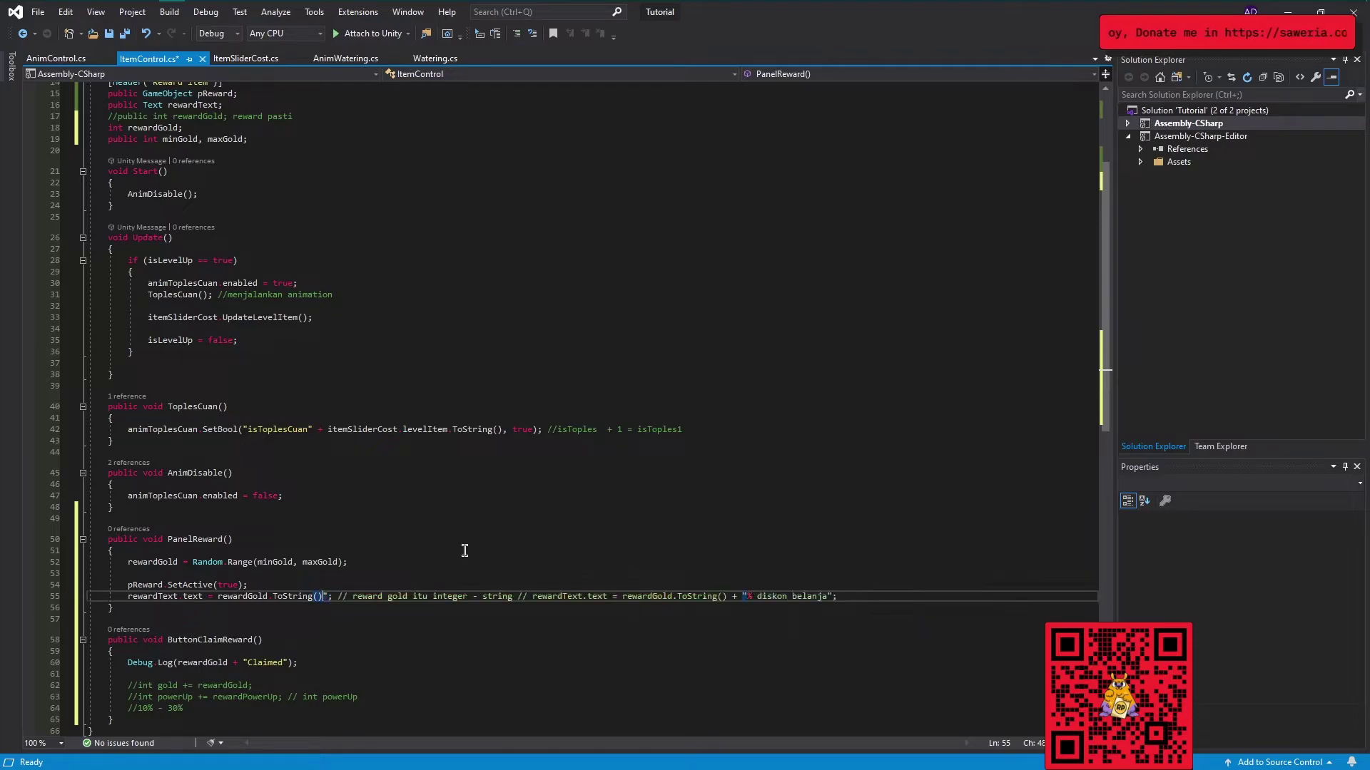
Save ItemControl.cs.
{"action": "key", "text": "ctrl+s"}
{"action": "scroll", "coordinate": [217, 596], "scroll_direction": "down", "scroll_amount": 3}
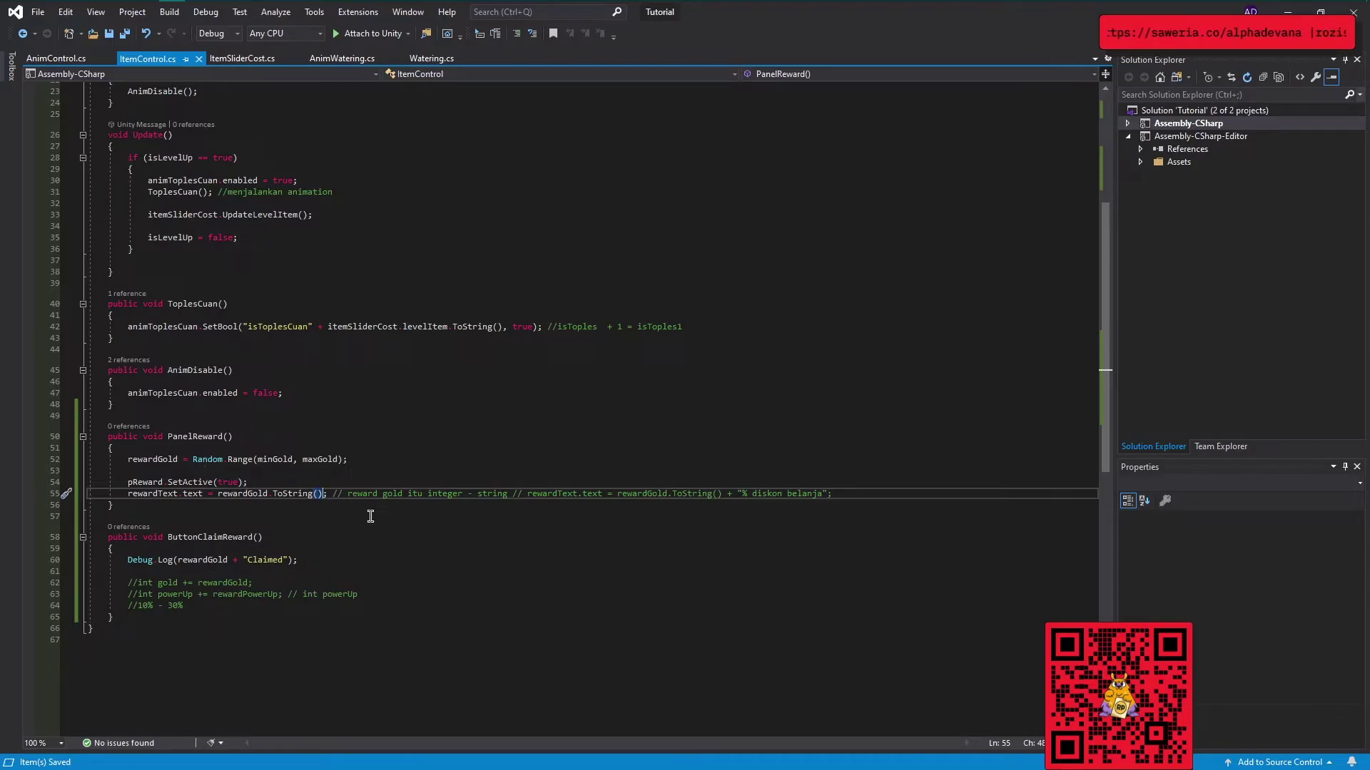
{"action": "scroll", "coordinate": [353, 541], "scroll_direction": "up", "scroll_amount": 3}
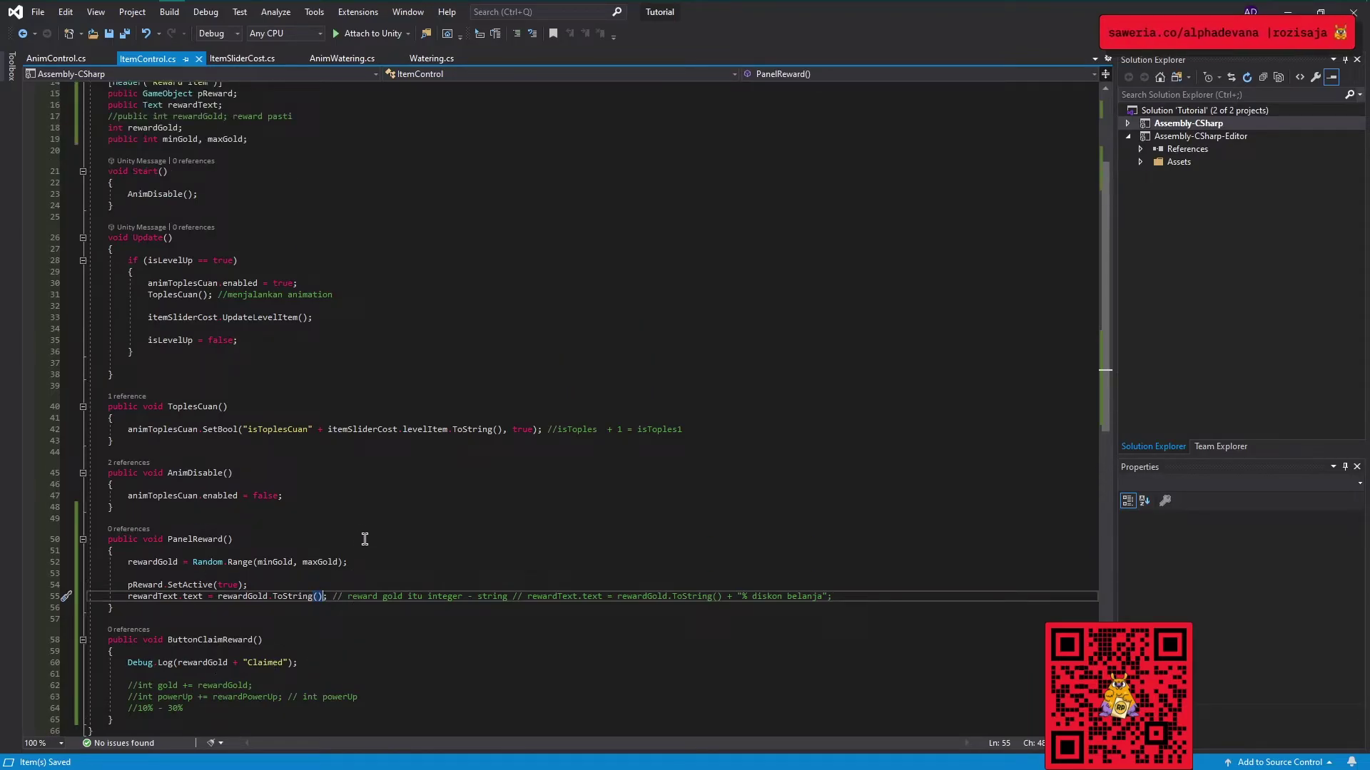
{"action": "left_click", "coordinate": [199, 540]}
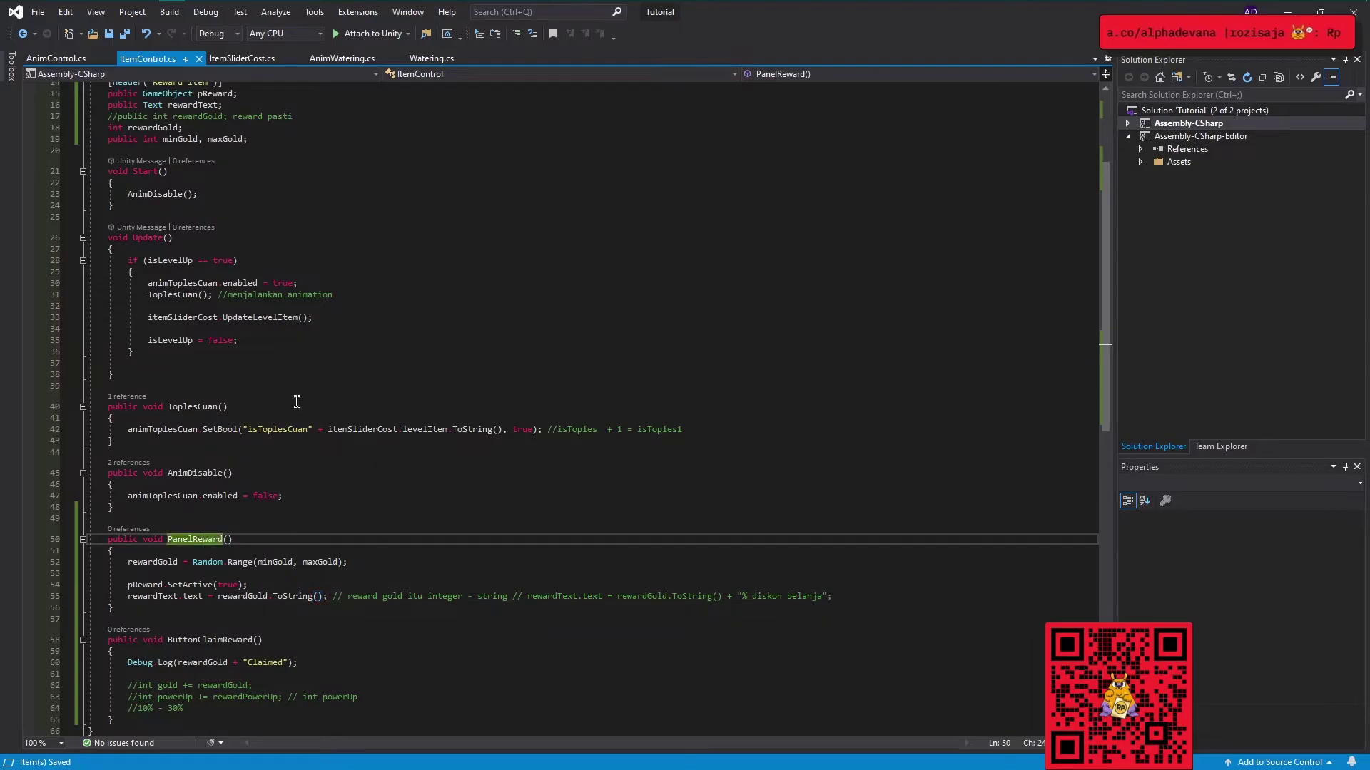
In ItemSliderCost.cs, start an 'ItemControl.' line below the finish log in Update's else branch.
{"action": "left_click", "coordinate": [243, 58]}
{"action": "scroll", "coordinate": [410, 367], "scroll_direction": "up", "scroll_amount": 5}
{"action": "scroll", "coordinate": [410, 367], "scroll_direction": "up", "scroll_amount": 5}
{"action": "scroll", "coordinate": [225, 379], "scroll_direction": "up", "scroll_amount": 3}
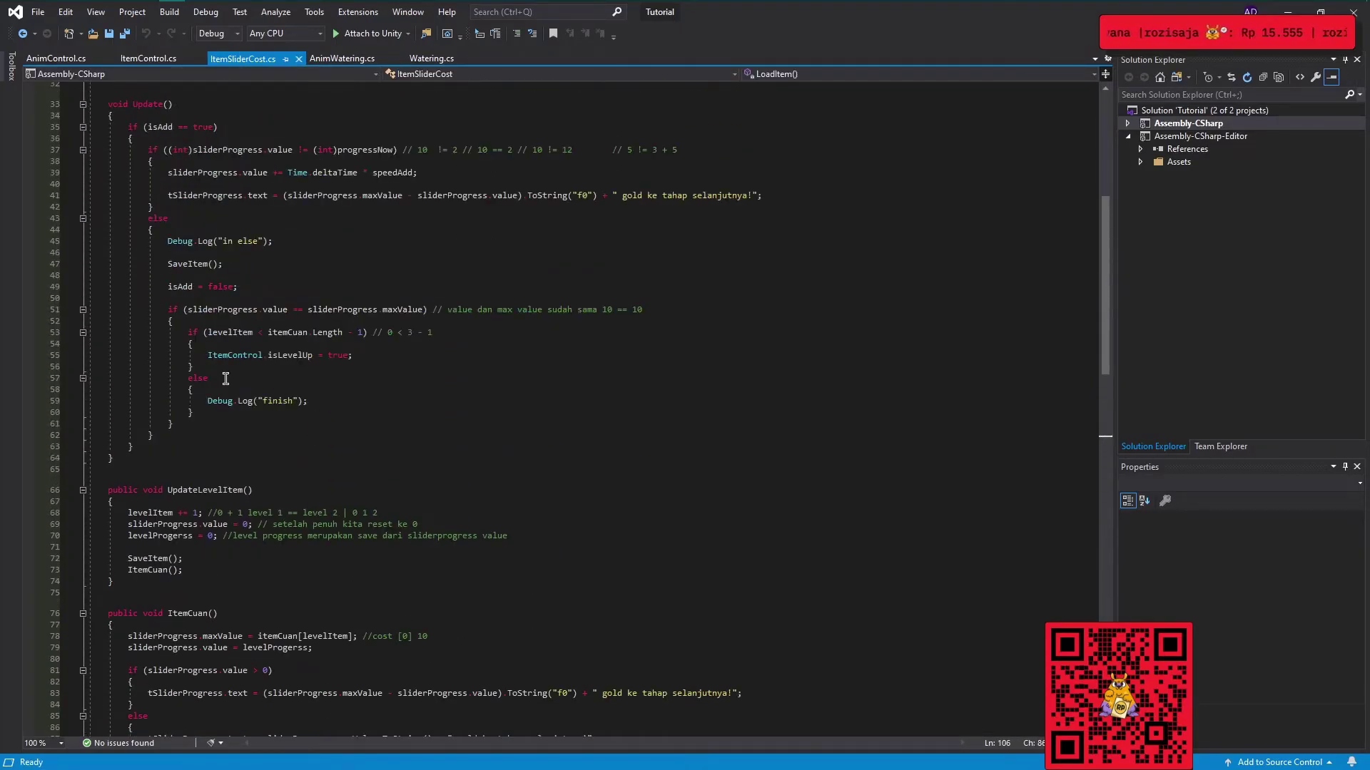
{"action": "left_click", "coordinate": [467, 403]}
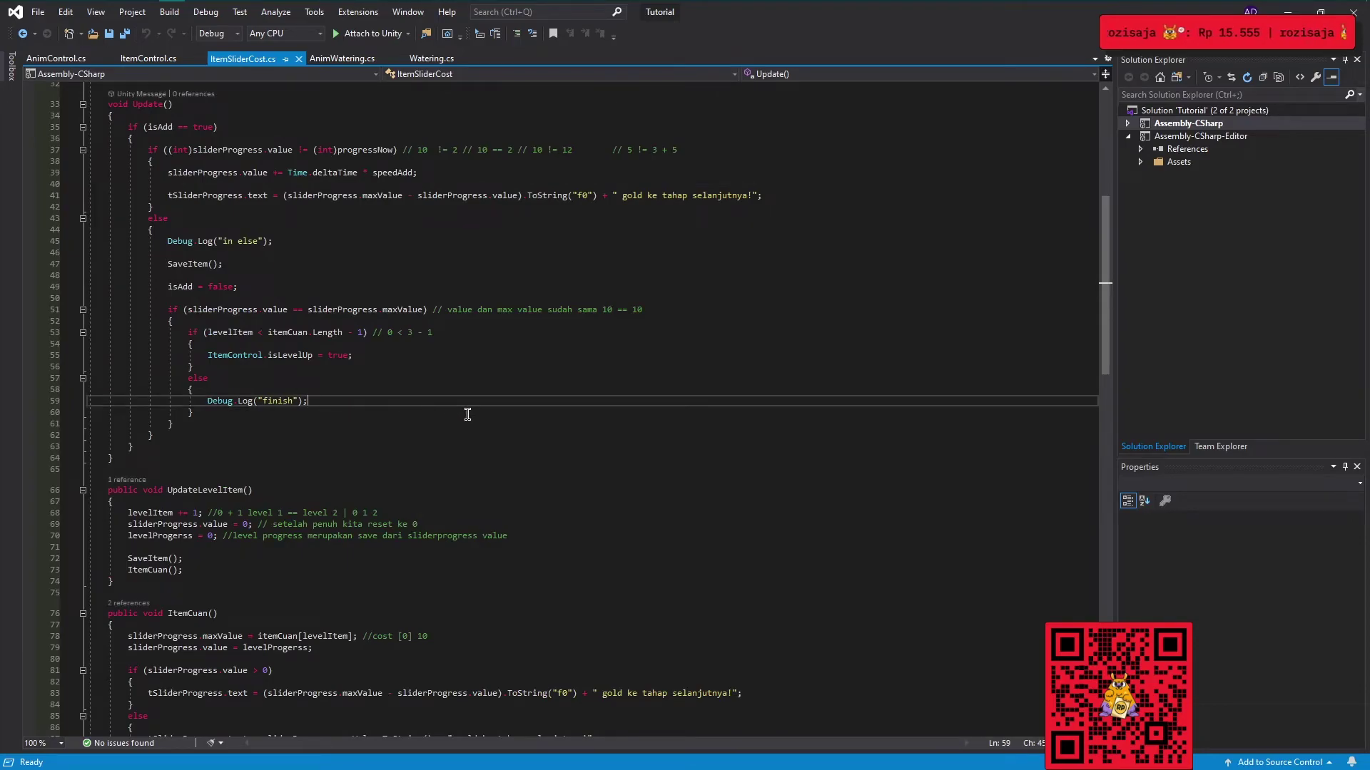
{"action": "key", "text": "Return"}
{"action": "key", "text": "Return"}
{"action": "type", "text": "itemco"}
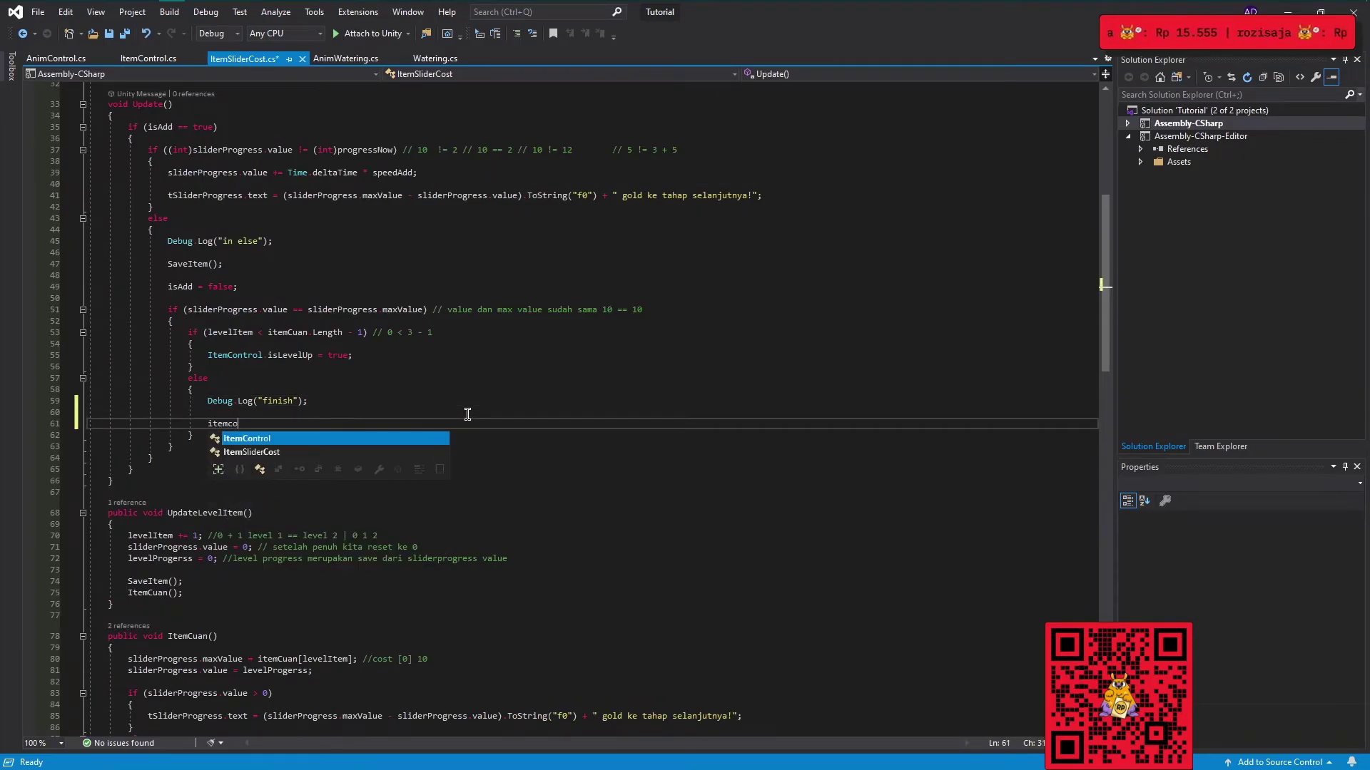
{"action": "key", "text": "Tab"}
{"action": "type", "text": "."}
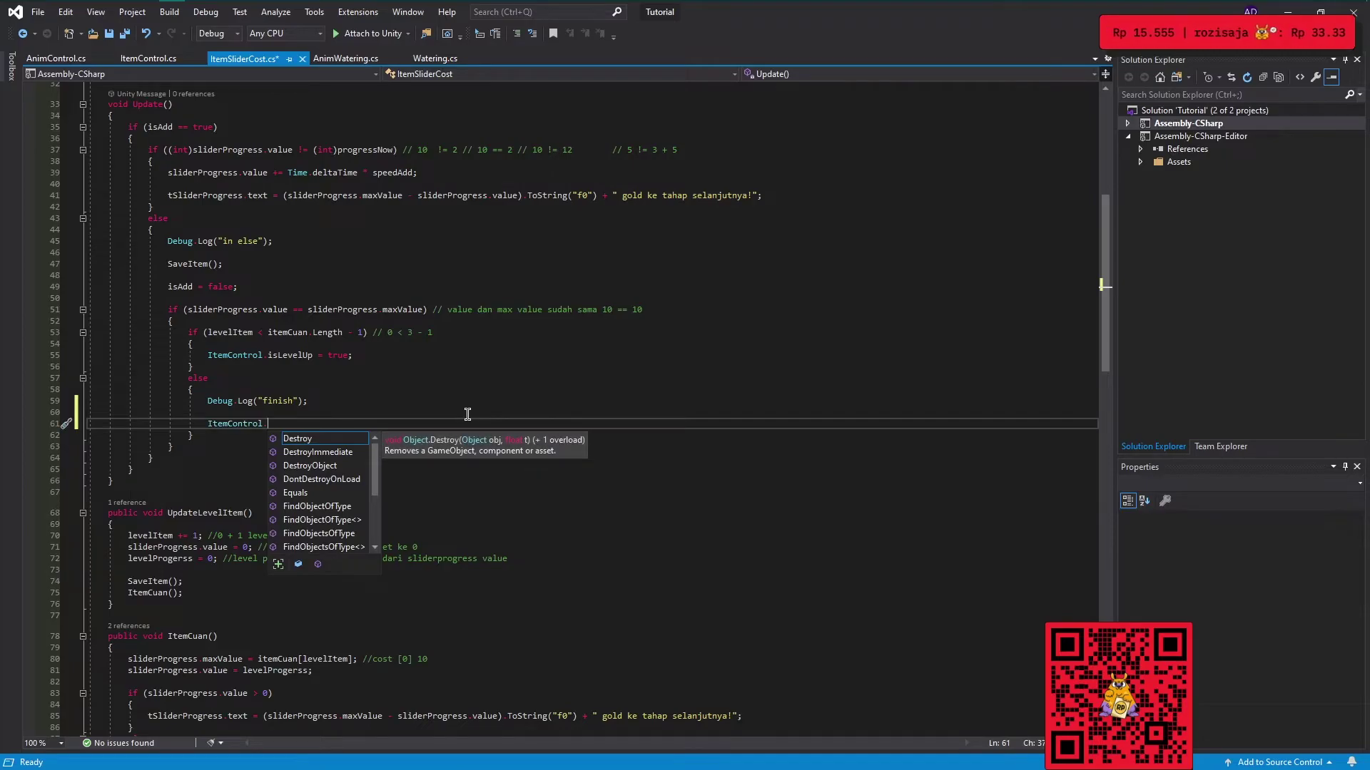
{"action": "scroll", "coordinate": [338, 536], "scroll_direction": "down", "scroll_amount": 3}
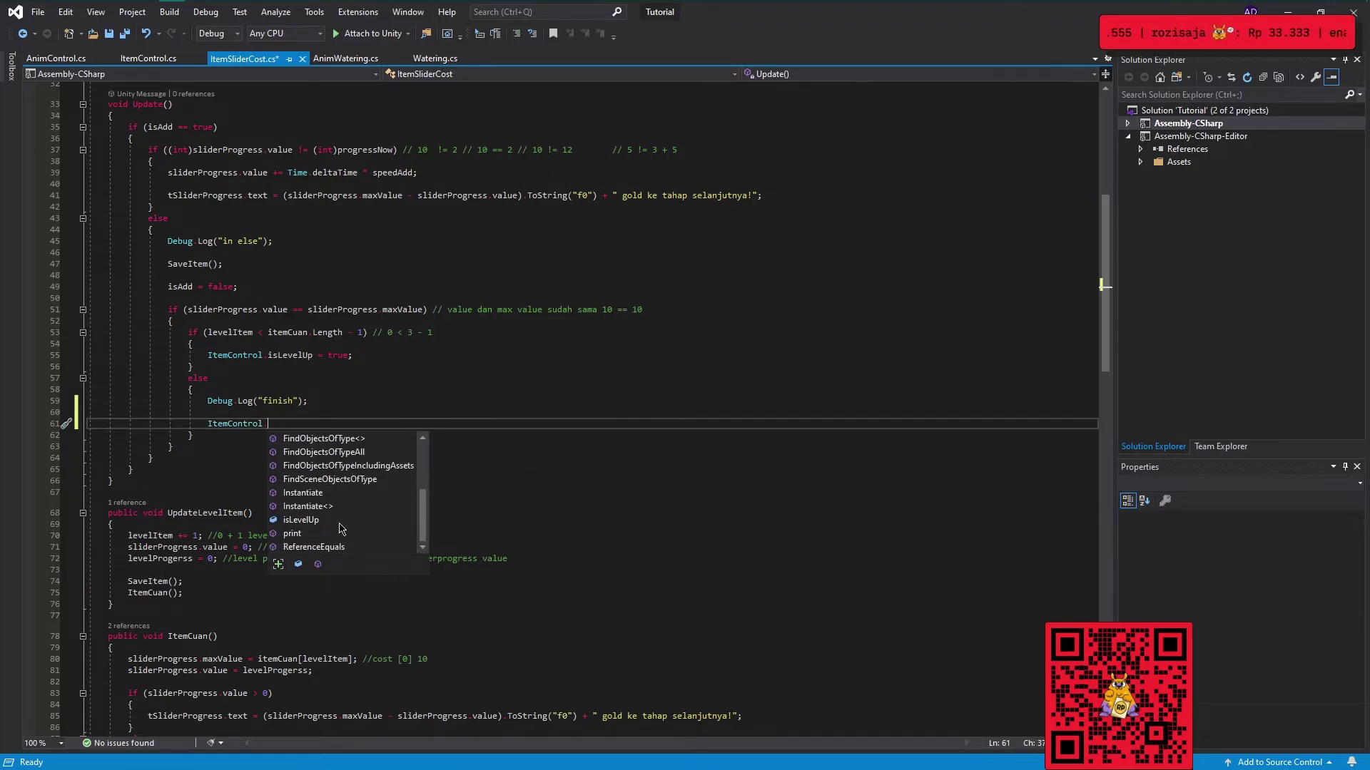
Check ItemControl.cs, then cut the unfinished ItemControl line from ItemSliderCost's finish branch.
{"action": "left_click", "coordinate": [148, 59]}
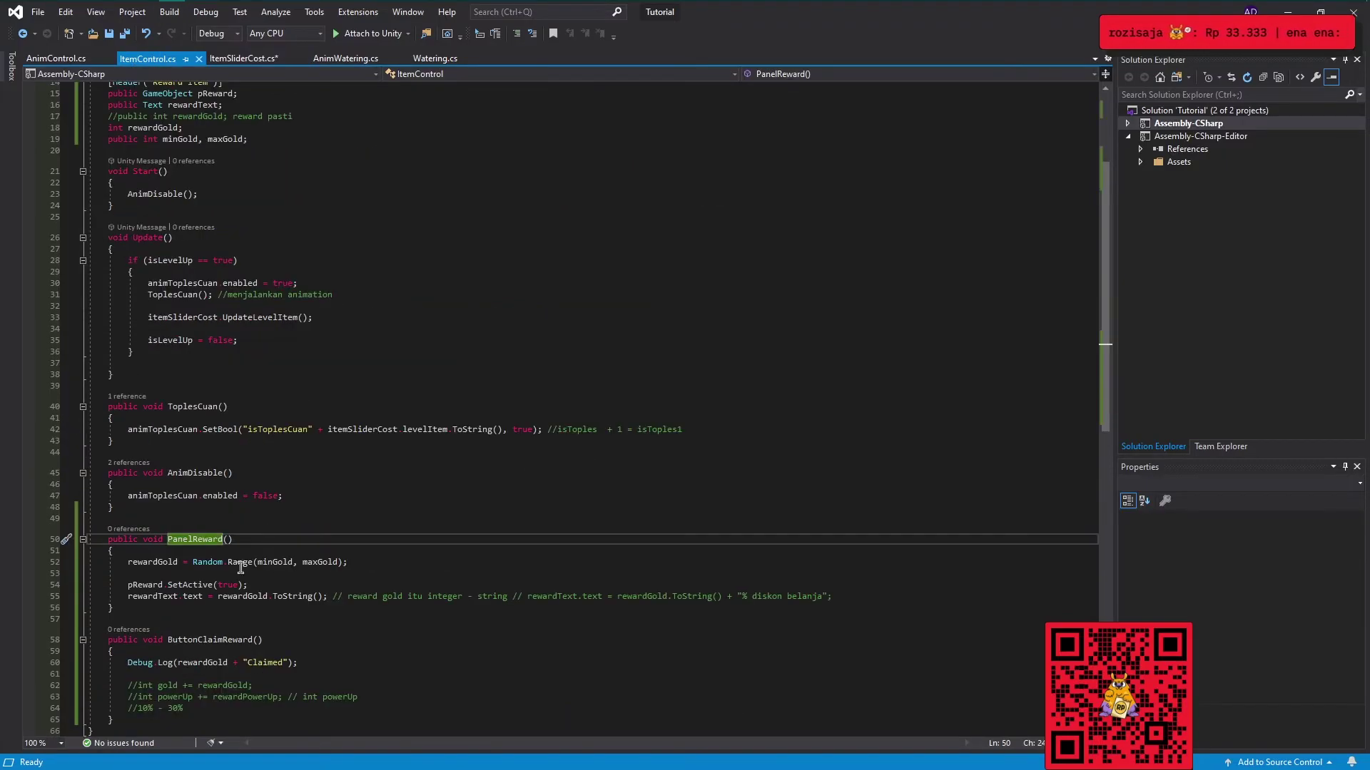
{"action": "left_click", "coordinate": [230, 60]}
{"action": "scroll", "coordinate": [150, 390], "scroll_direction": "up", "scroll_amount": 9}
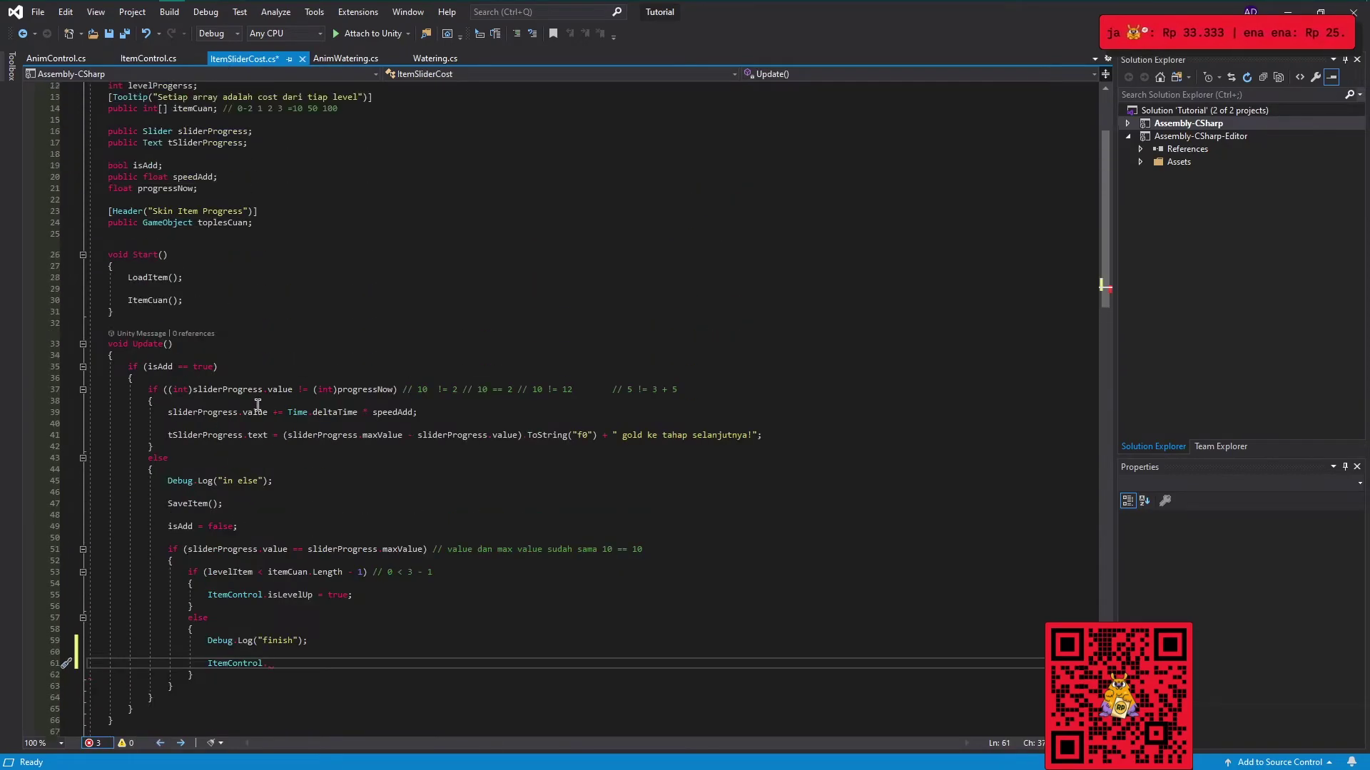
{"action": "scroll", "coordinate": [149, 389], "scroll_direction": "up", "scroll_amount": 4}
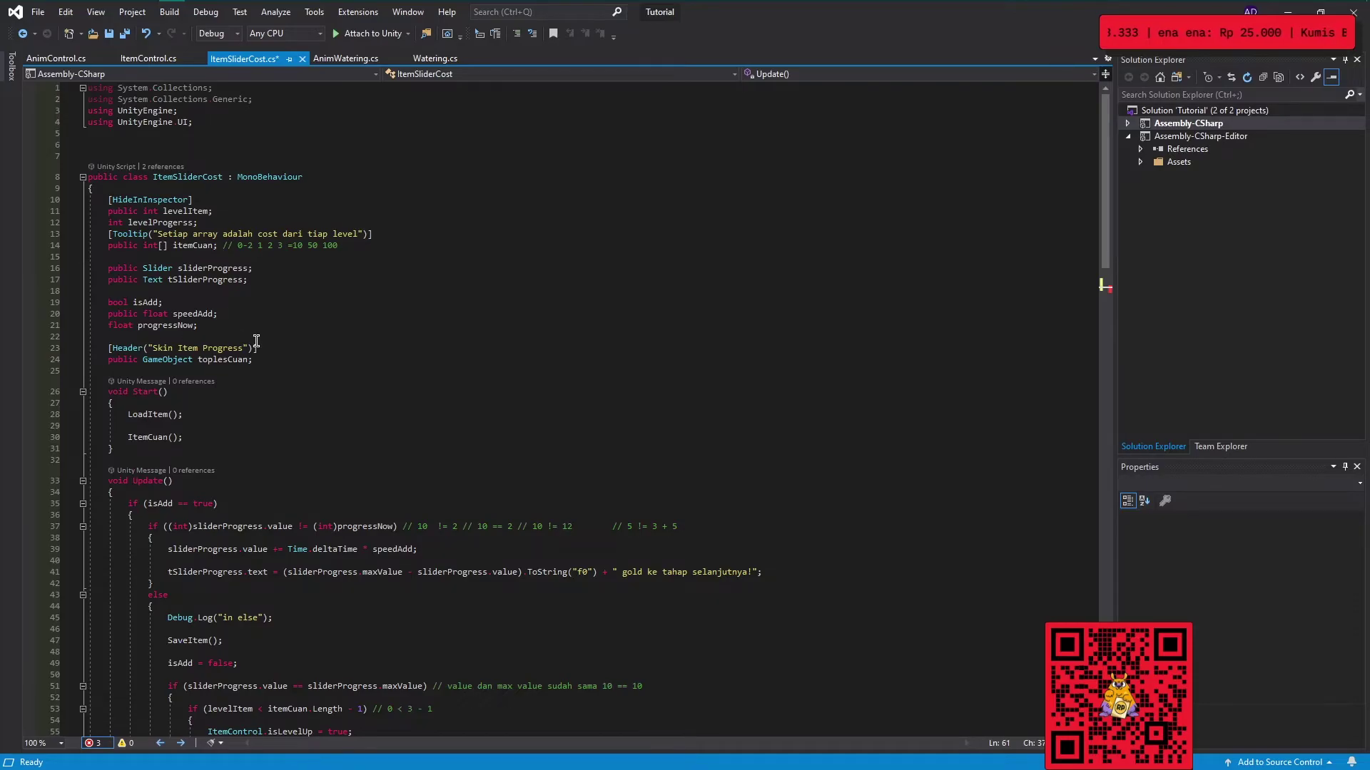
{"action": "scroll", "coordinate": [257, 343], "scroll_direction": "down", "scroll_amount": 4}
{"action": "scroll", "coordinate": [318, 397], "scroll_direction": "down", "scroll_amount": 3}
{"action": "scroll", "coordinate": [345, 431], "scroll_direction": "down", "scroll_amount": 2}
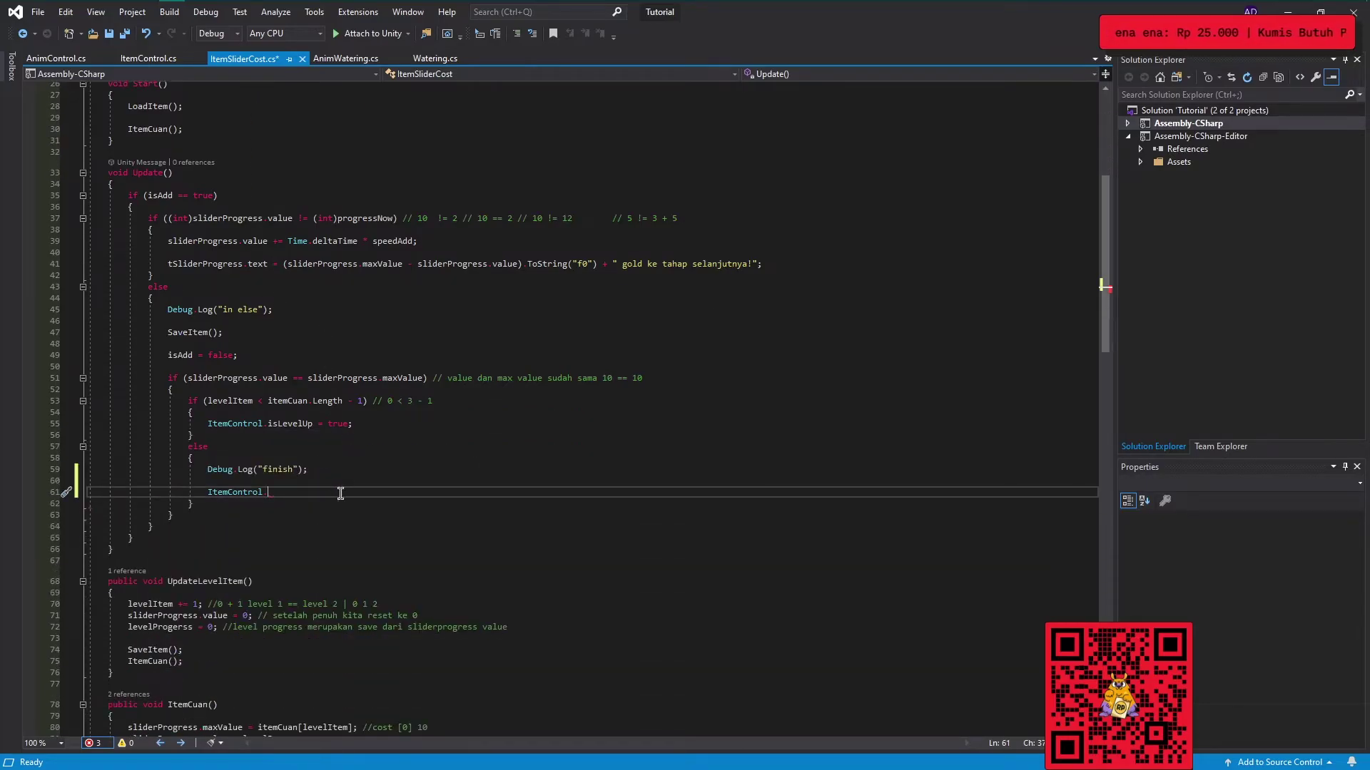
{"action": "scroll", "coordinate": [320, 502], "scroll_direction": "up", "scroll_amount": 1}
{"action": "key", "text": "ctrl+x"}
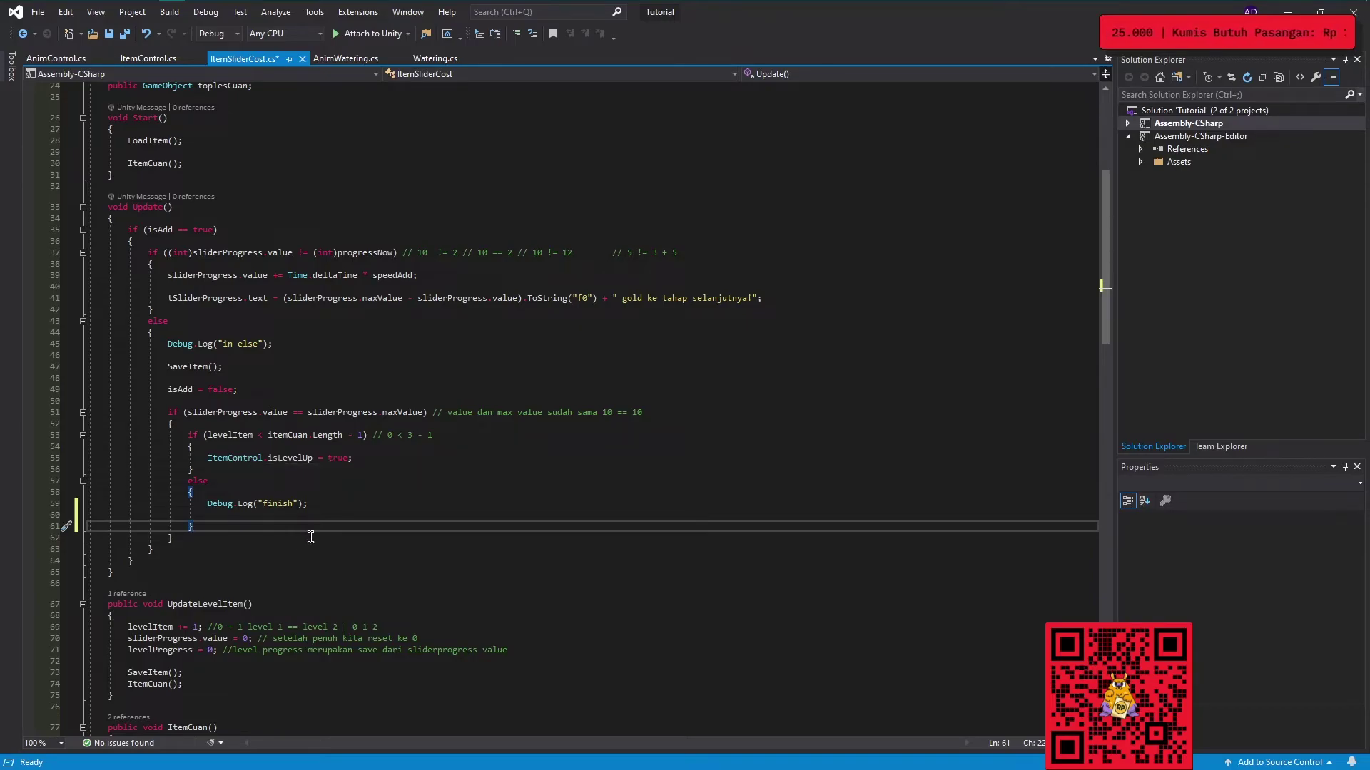
{"action": "left_click", "coordinate": [253, 513]}
{"action": "scroll", "coordinate": [350, 499], "scroll_direction": "up", "scroll_amount": 8}
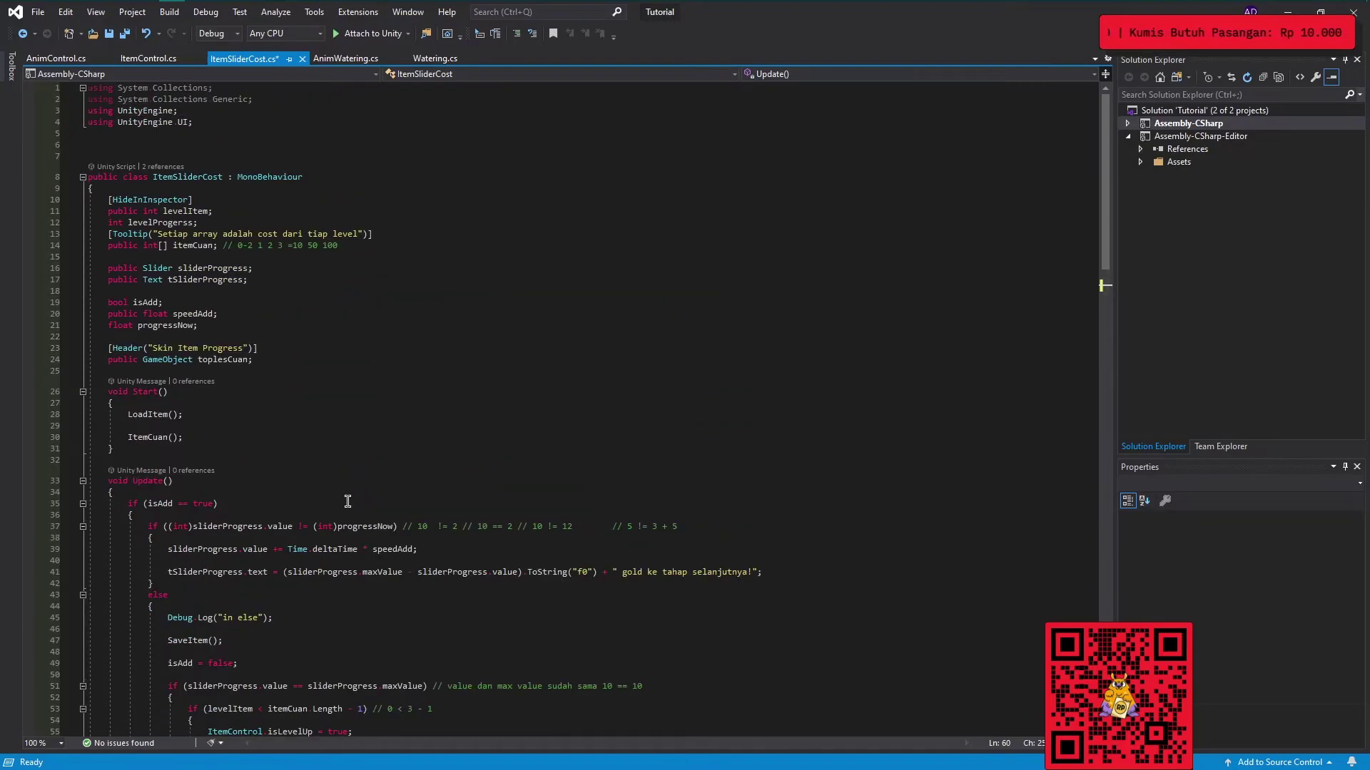
{"action": "left_click", "coordinate": [276, 360]}
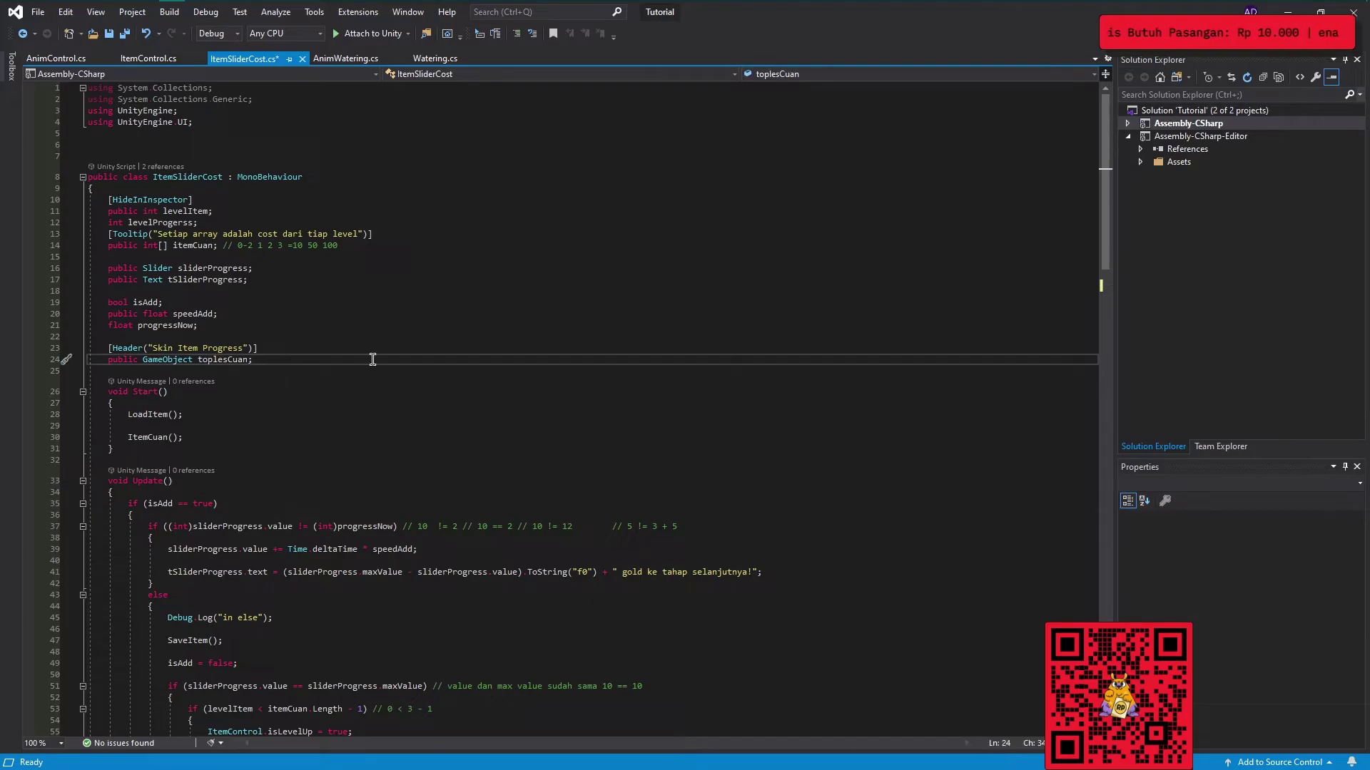
Declare a public ItemControl field below the toplesCuan field.
{"action": "key", "text": "Return"}
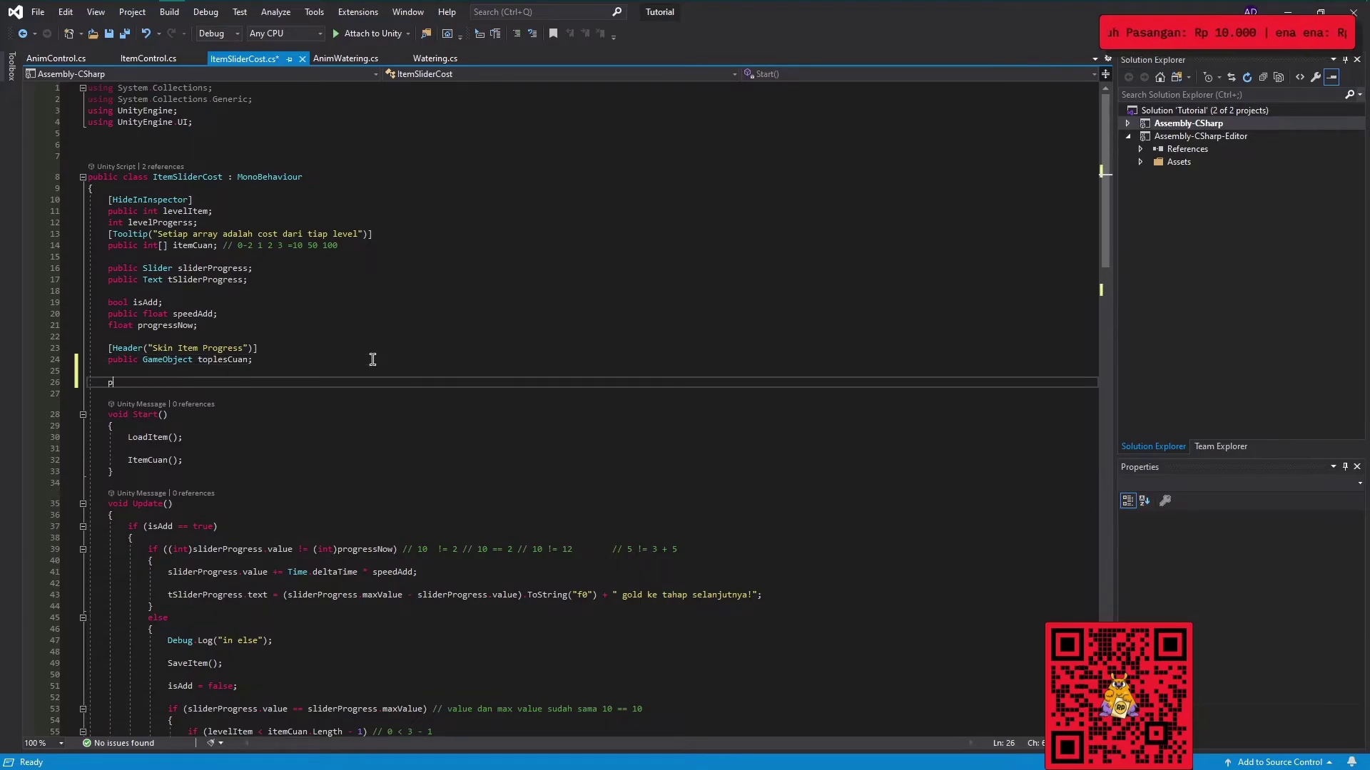
{"action": "type", "text": "public I"}
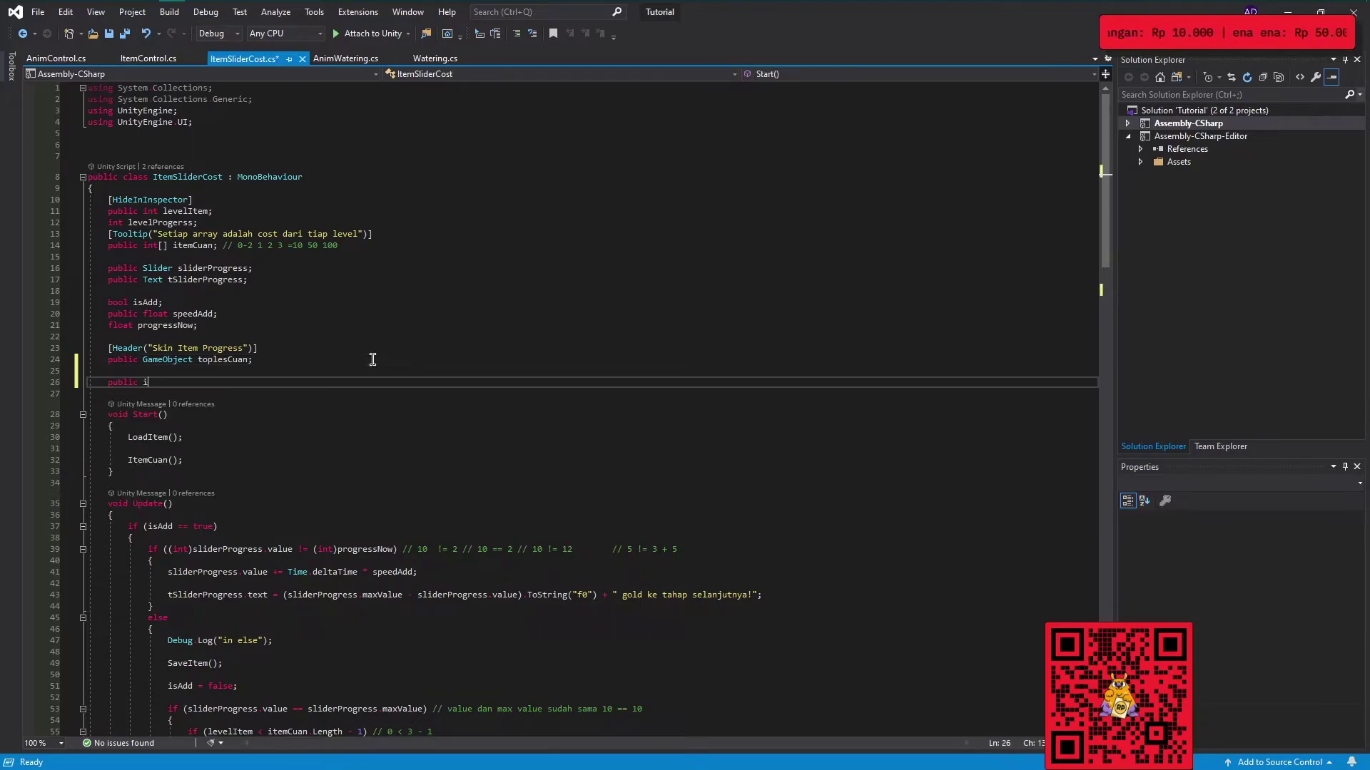
{"action": "type", "text": "tem"}
{"action": "key", "text": "Tab"}
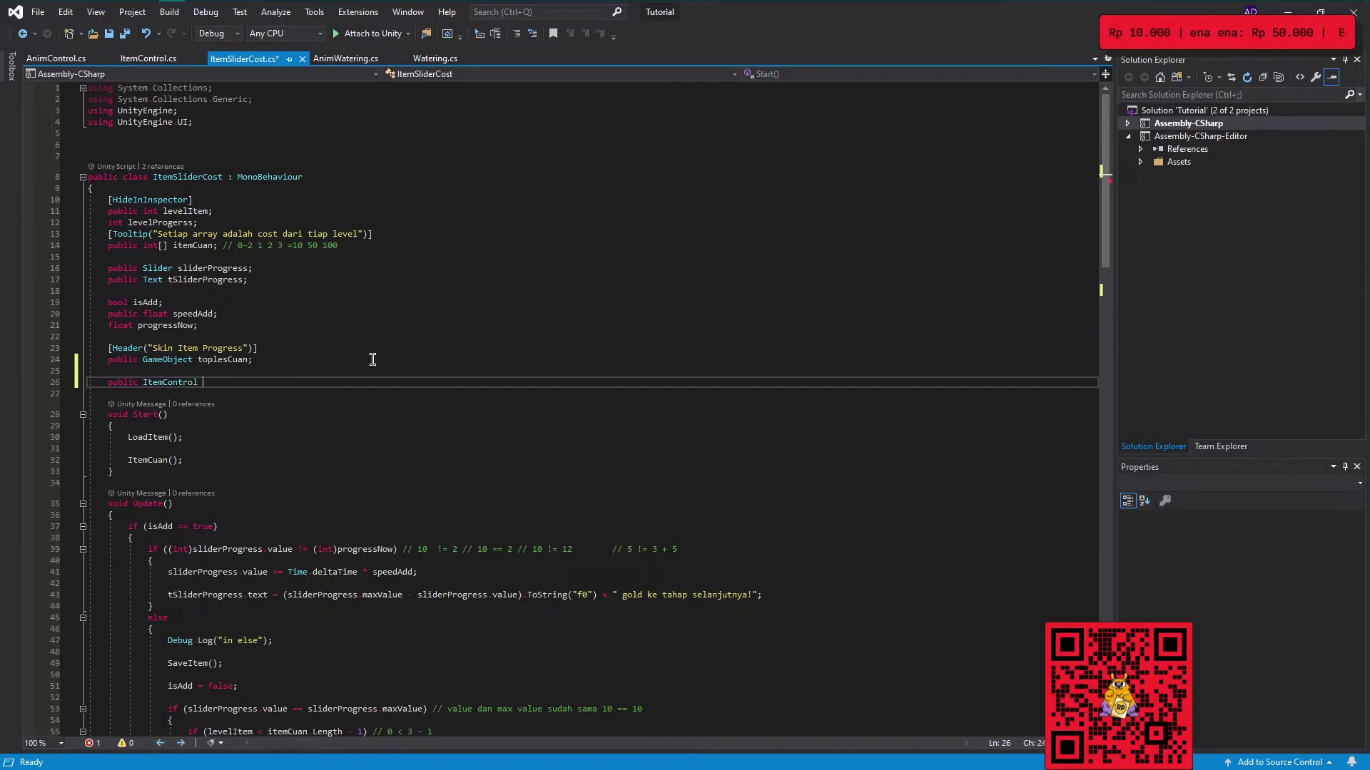
{"action": "type", "text": "itemco;l"}
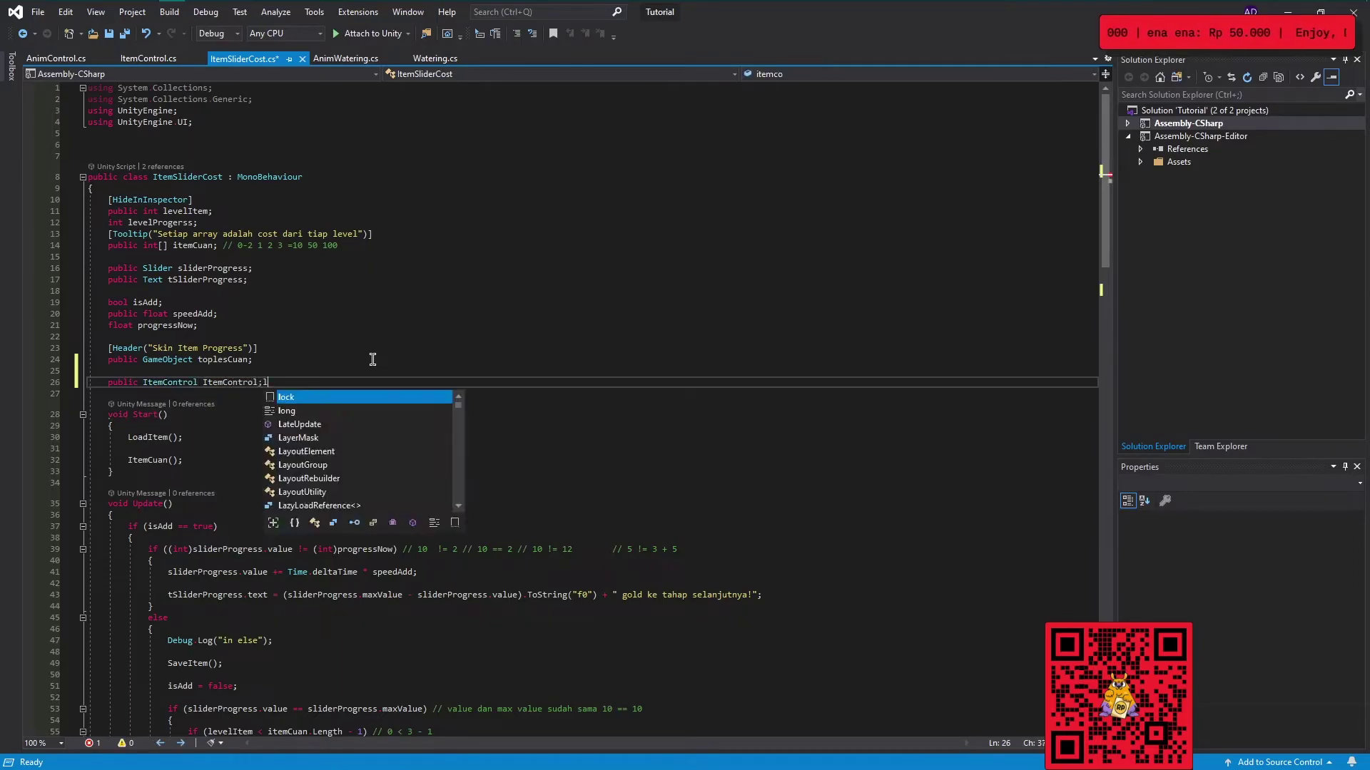
{"action": "left_click", "coordinate": [380, 368]}
{"action": "scroll", "coordinate": [382, 375], "scroll_direction": "down", "scroll_amount": 9}
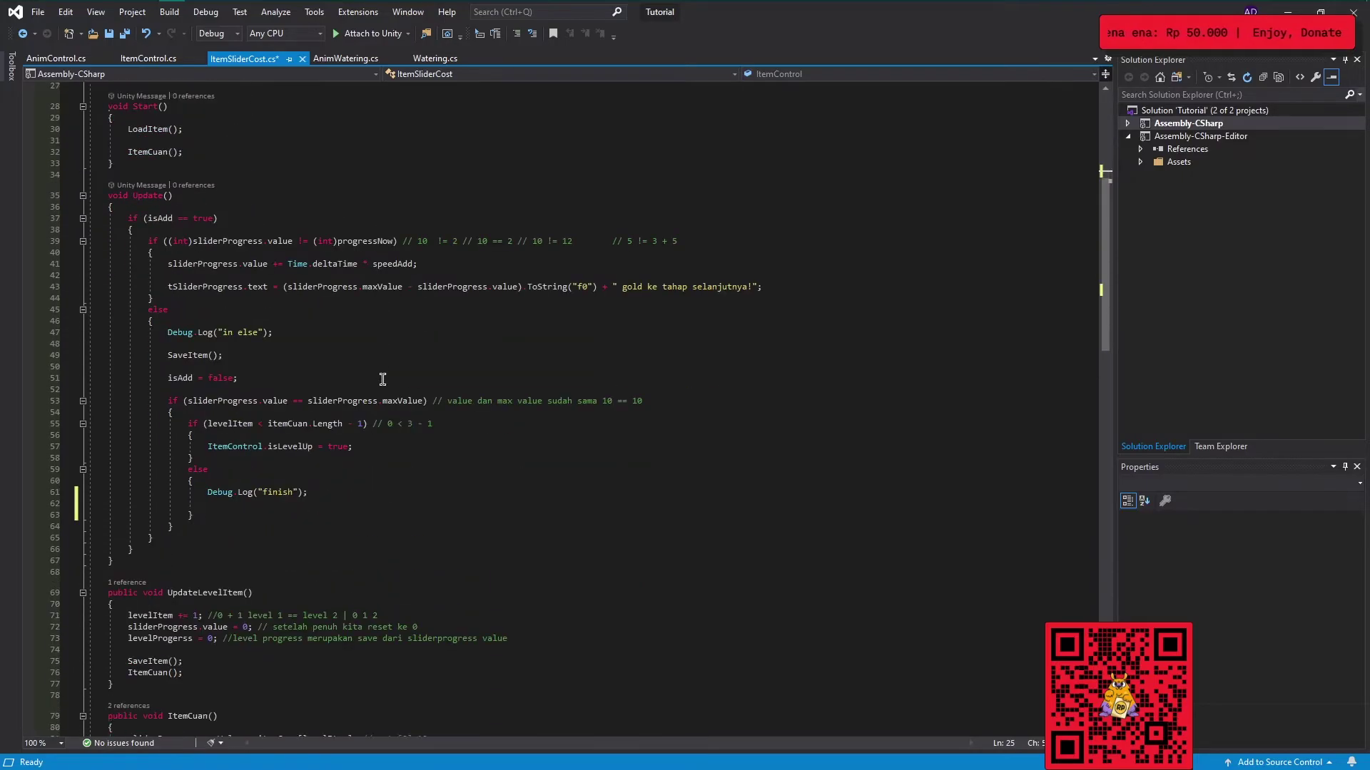
Call ItemControl.PanelReward() right after the finish log and save ItemSliderCost.cs.
{"action": "left_click", "coordinate": [254, 504]}
{"action": "key", "text": "Return"}
{"action": "type", "text": "i"}
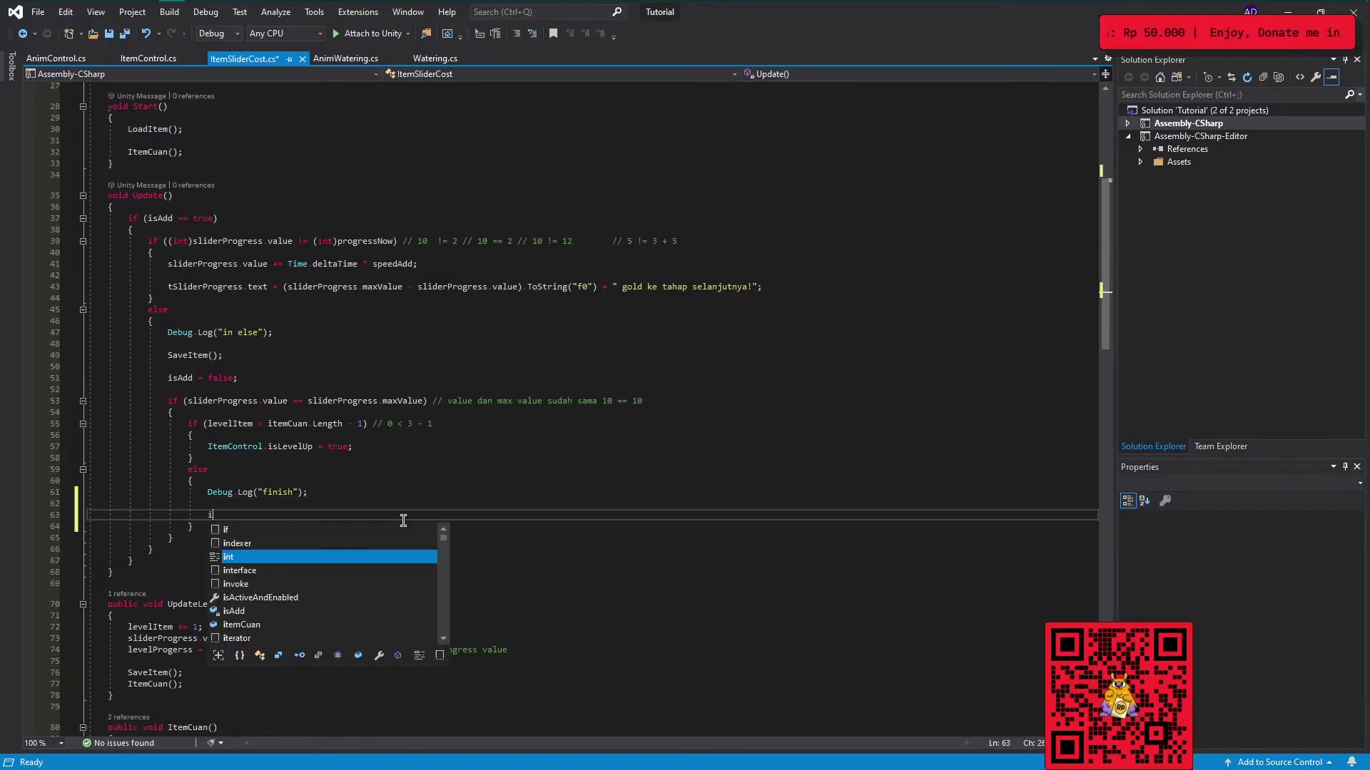
{"action": "type", "text": "tem"}
{"action": "key", "text": "Tab"}
{"action": "key", "text": "BackSpace"}
{"action": "key", "text": "BackSpace"}
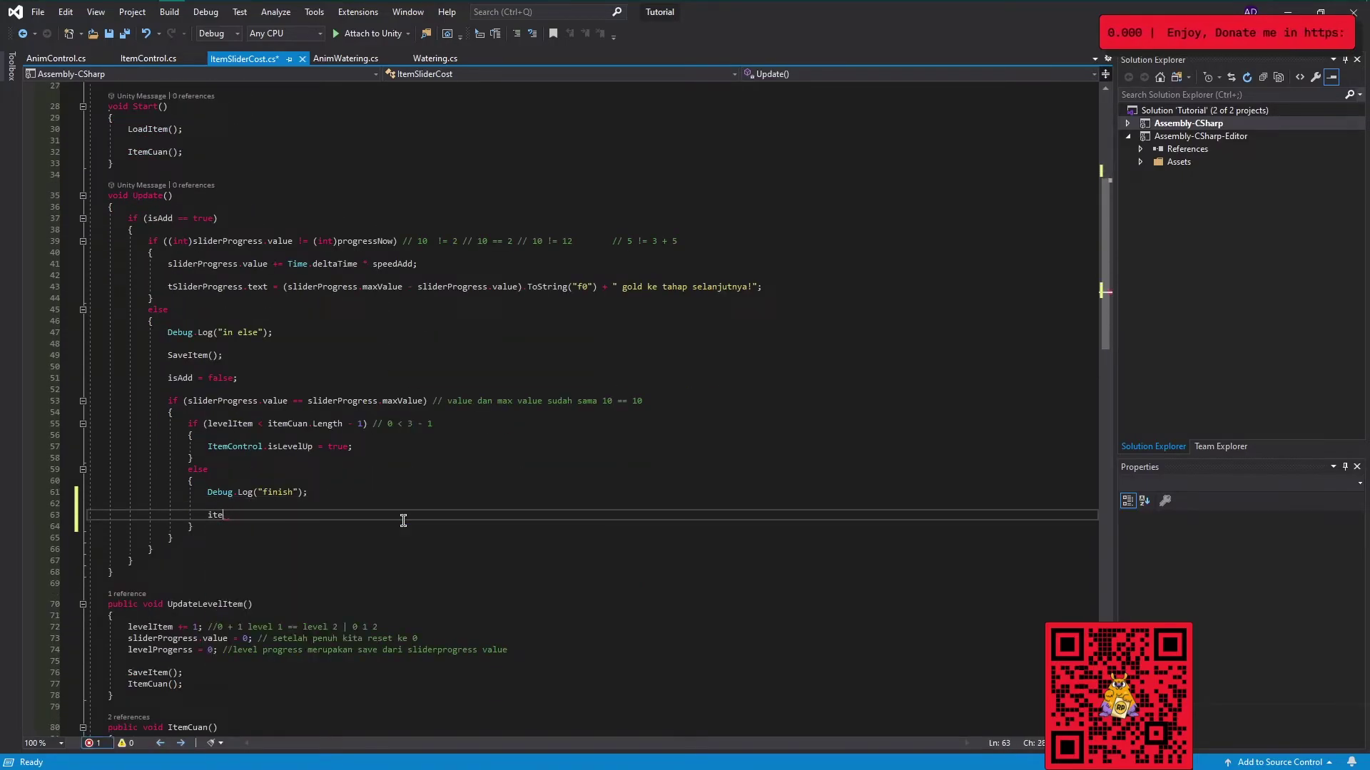
{"action": "type", "text": "ItemC"}
{"action": "key", "text": "Tab"}
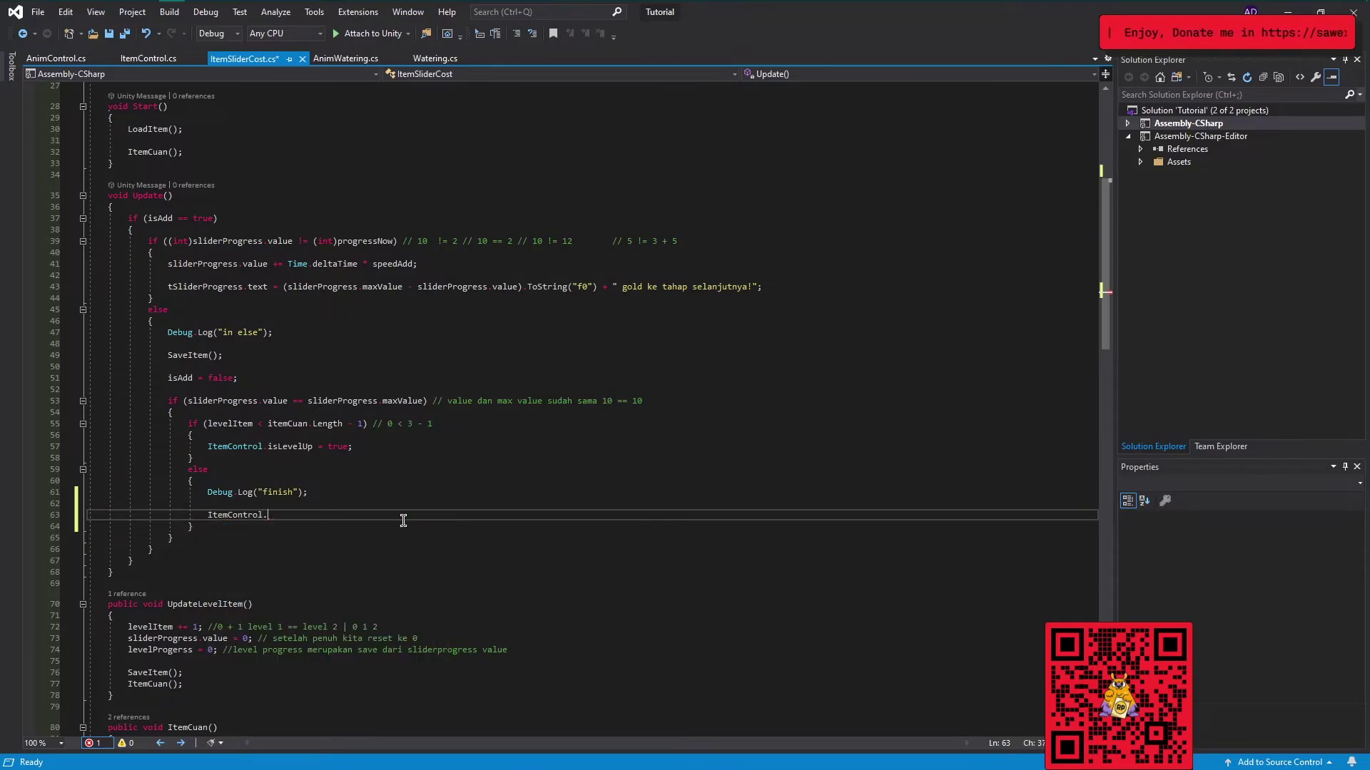
{"action": "type", "text": "."}
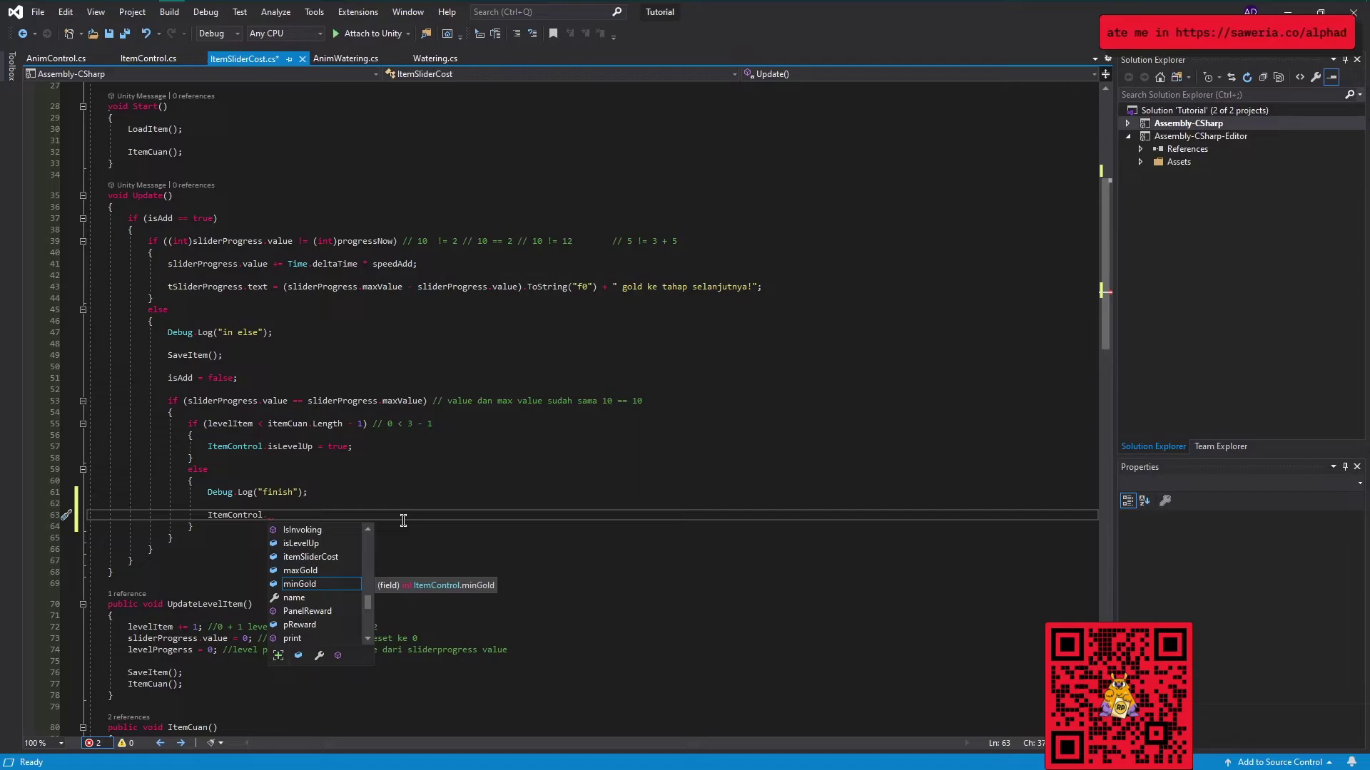
{"action": "type", "text": "Pan"}
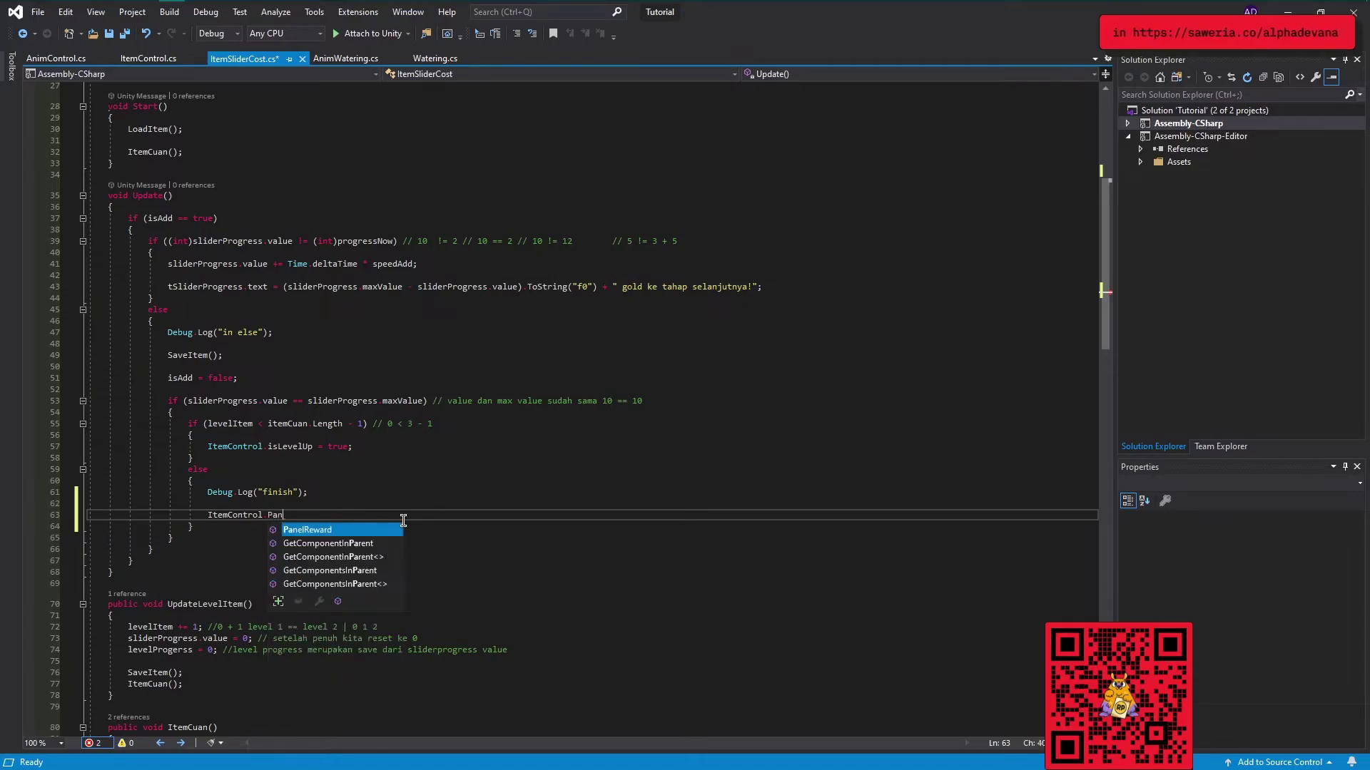
{"action": "key", "text": "Tab"}
{"action": "key", "text": "ctrl+s"}
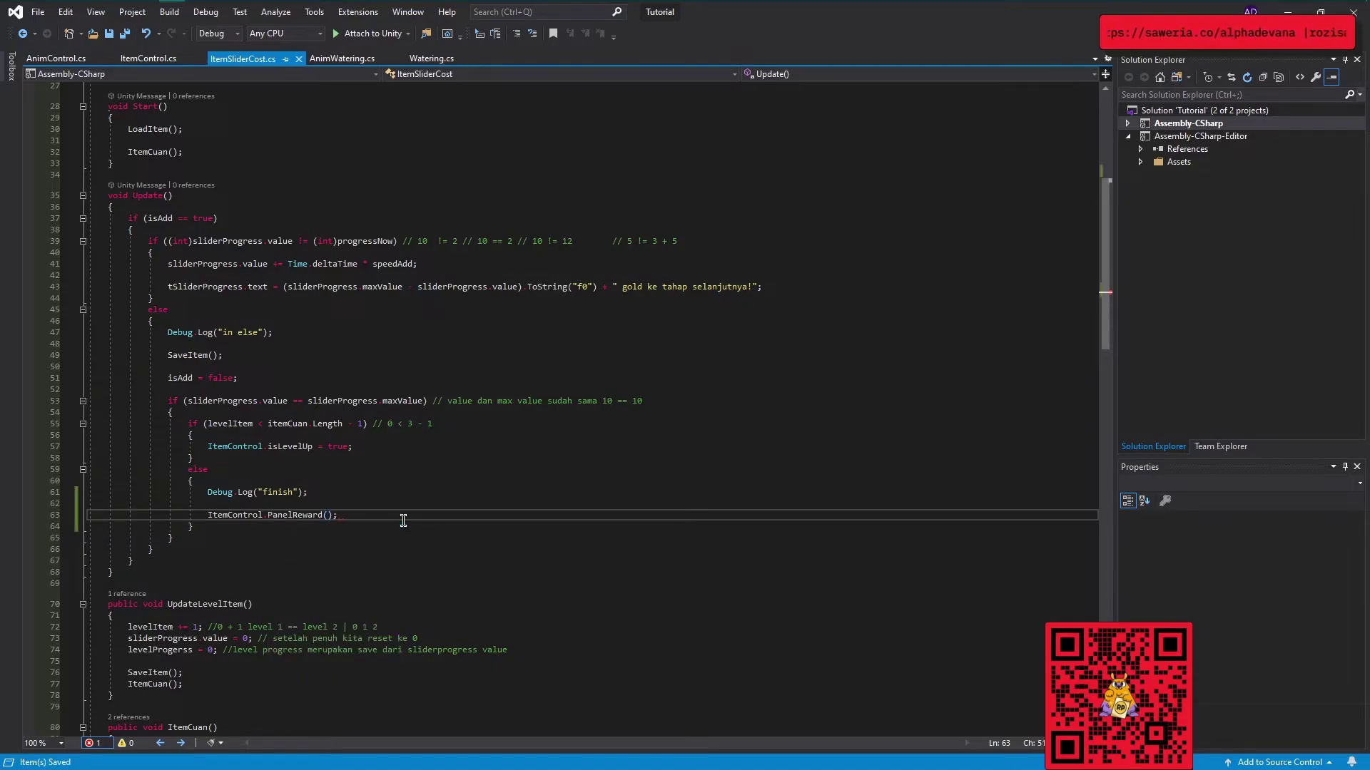
Assign the Item Control object to Slider Progress's Item Control field.
{"action": "left_click", "coordinate": [125, 6]}
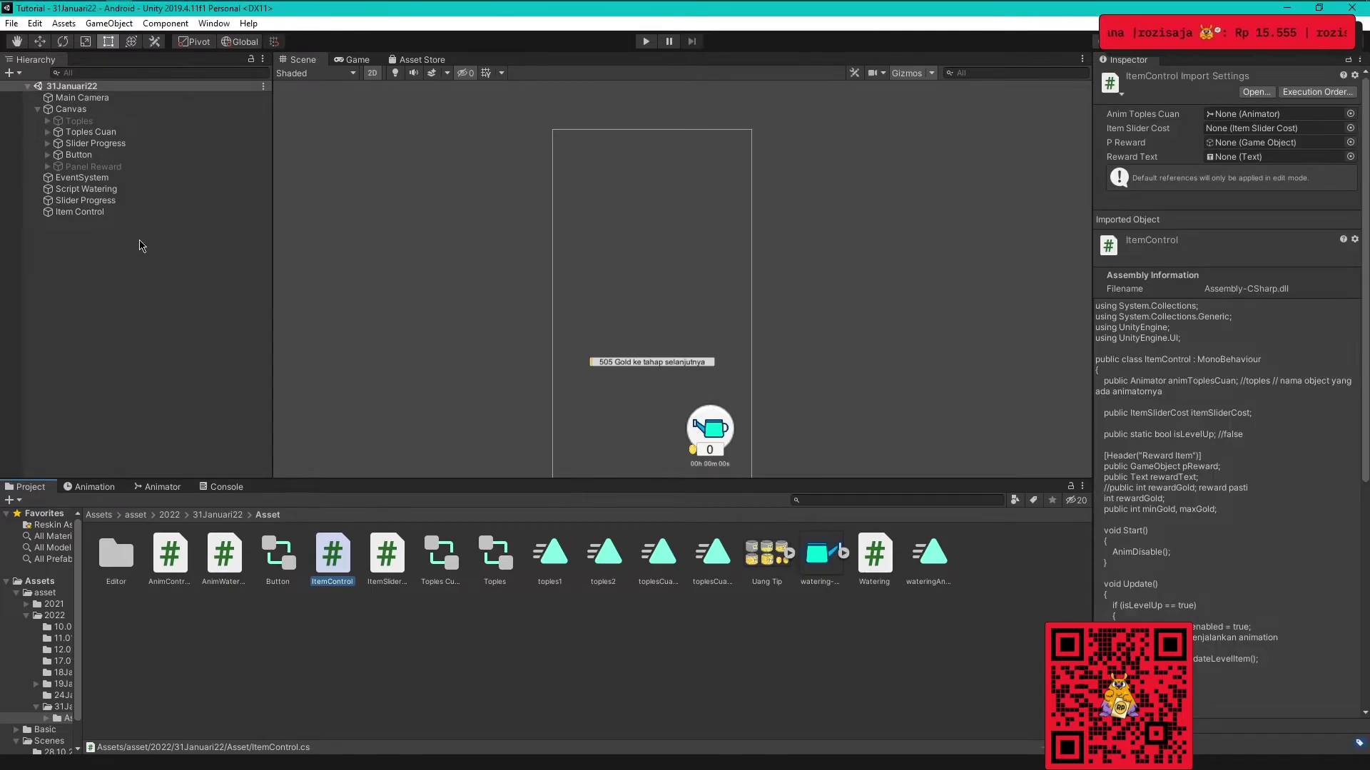
{"action": "left_click", "coordinate": [89, 212]}
{"action": "left_click", "coordinate": [89, 200]}
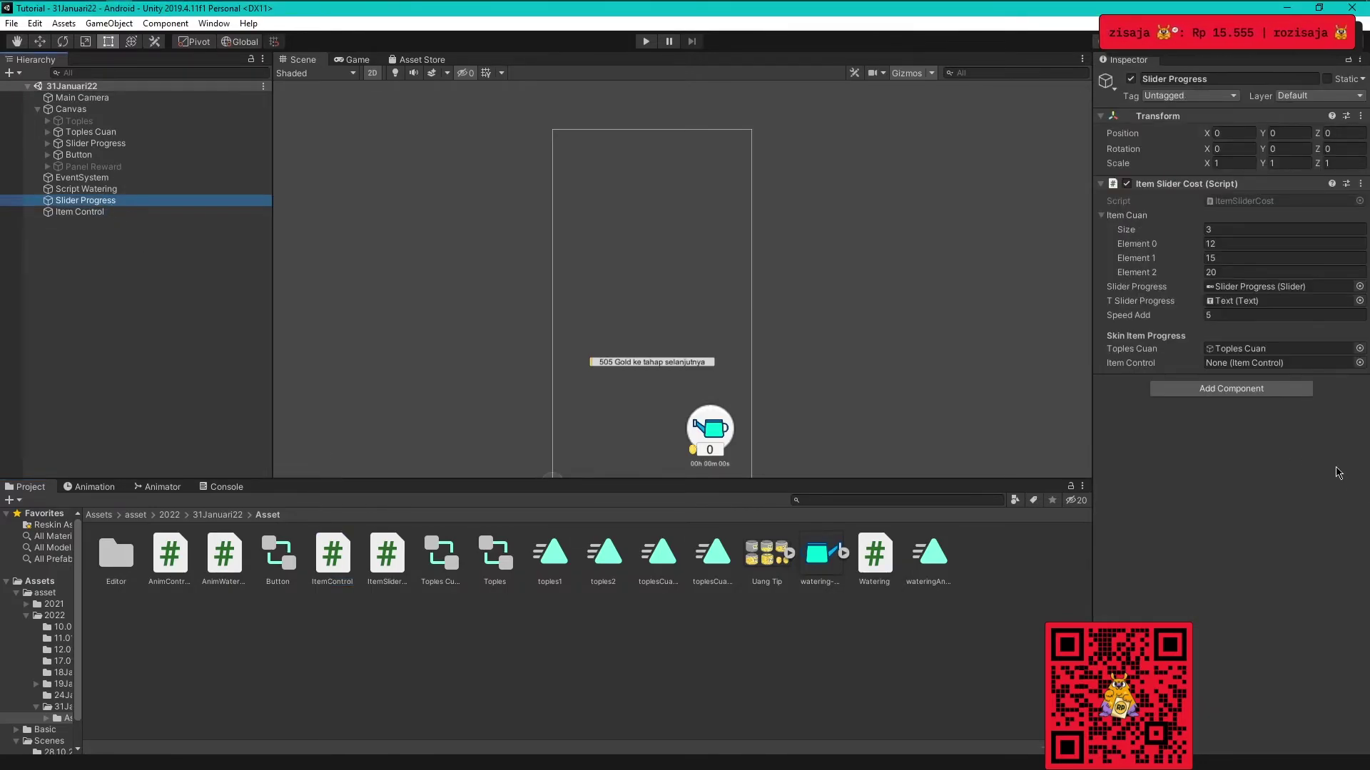
{"action": "mouse_move", "coordinate": [107, 212]}
{"action": "left_mouse_down"}
{"action": "mouse_move", "coordinate": [216, 237]}
{"action": "mouse_move", "coordinate": [1245, 364]}
{"action": "left_mouse_up"}
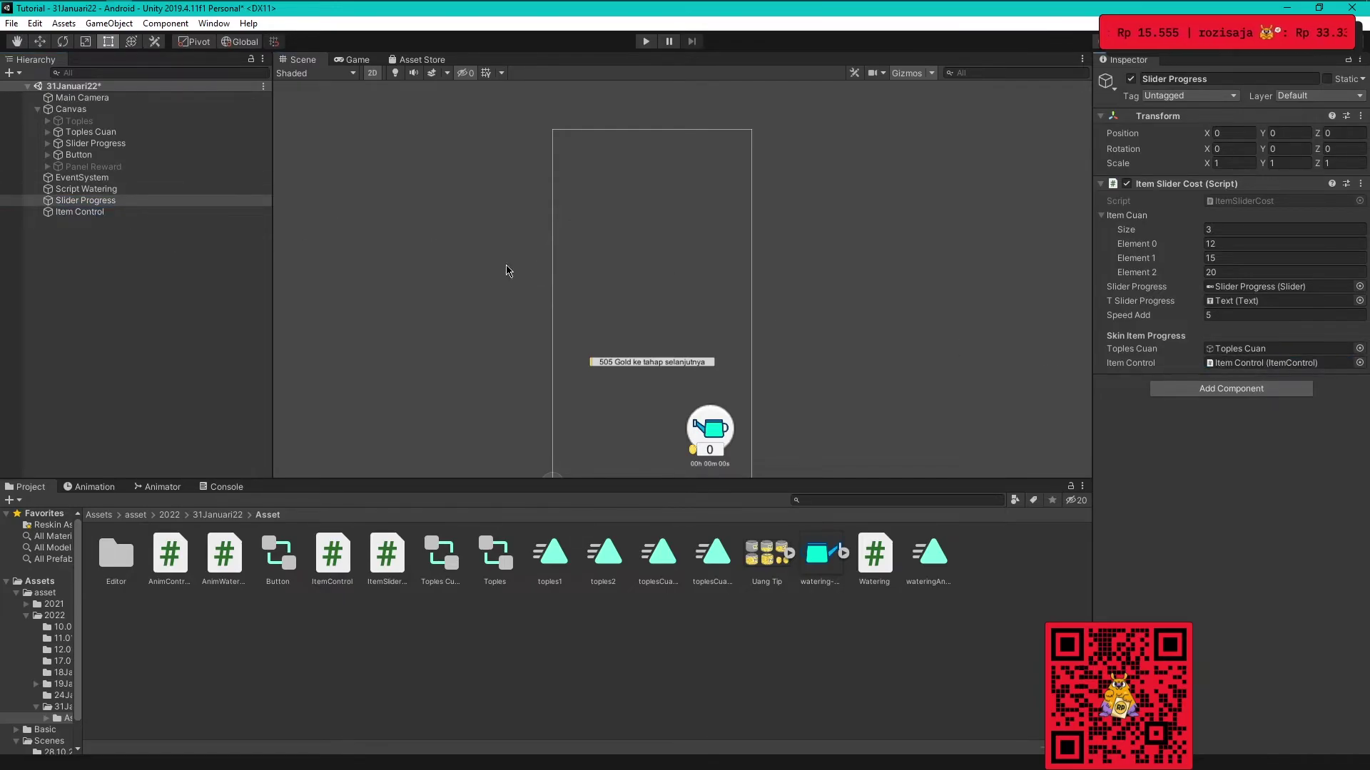
Give Item Control the Panel Reward and its Text, set Min Gold 100, and save the scene.
{"action": "left_click", "coordinate": [100, 212]}
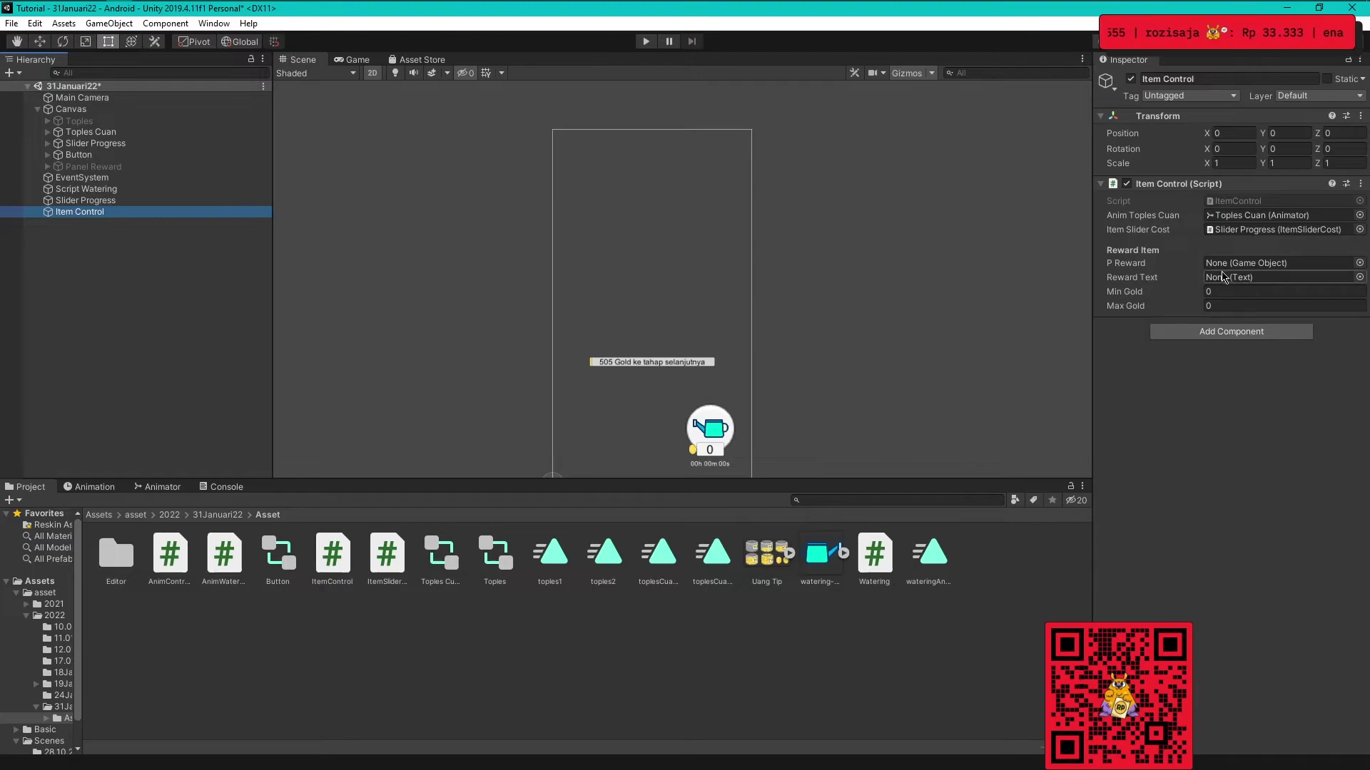
{"action": "left_click_drag", "start_coordinate": [107, 166], "coordinate": [300, 287]}
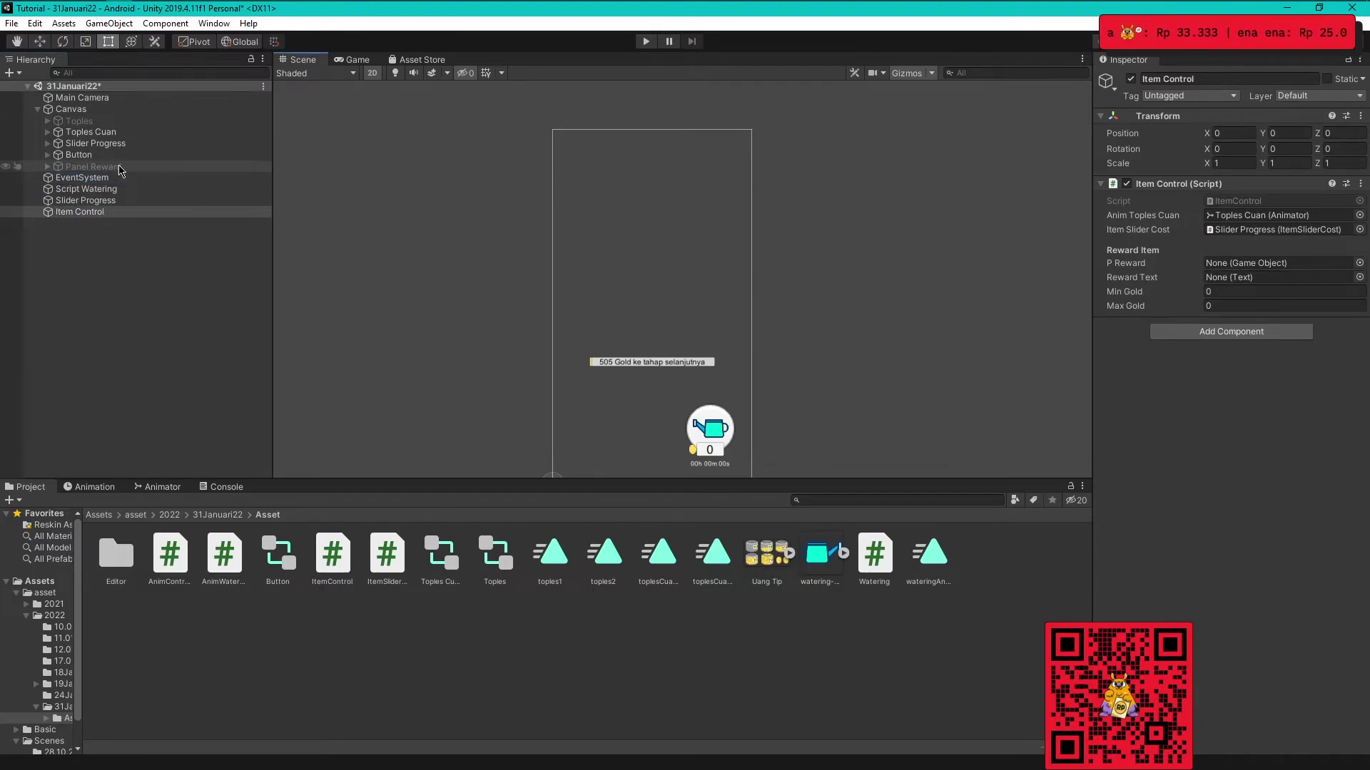
{"action": "left_click_drag", "start_coordinate": [101, 171], "coordinate": [1241, 264]}
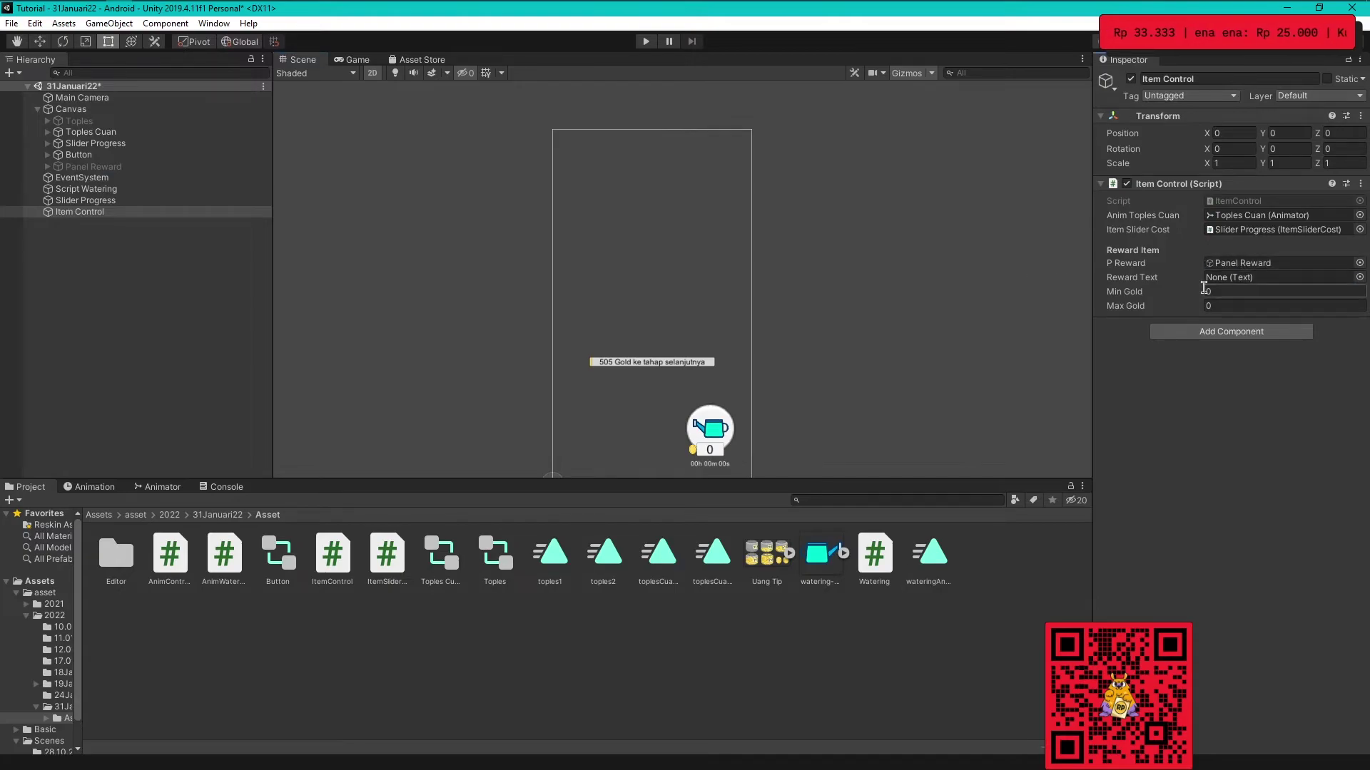
{"action": "left_click", "coordinate": [48, 166]}
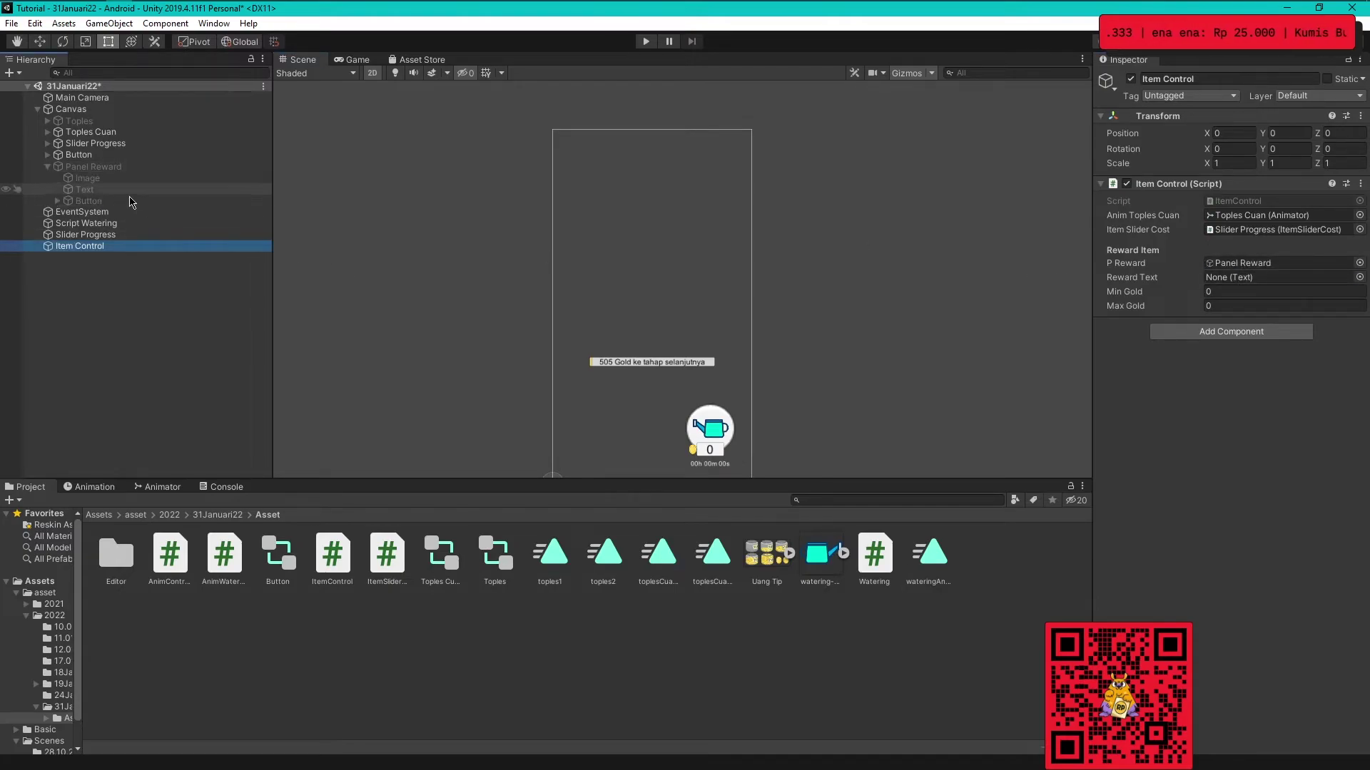
{"action": "left_click_drag", "start_coordinate": [84, 189], "coordinate": [1255, 277]}
{"action": "type", "text": "100"}
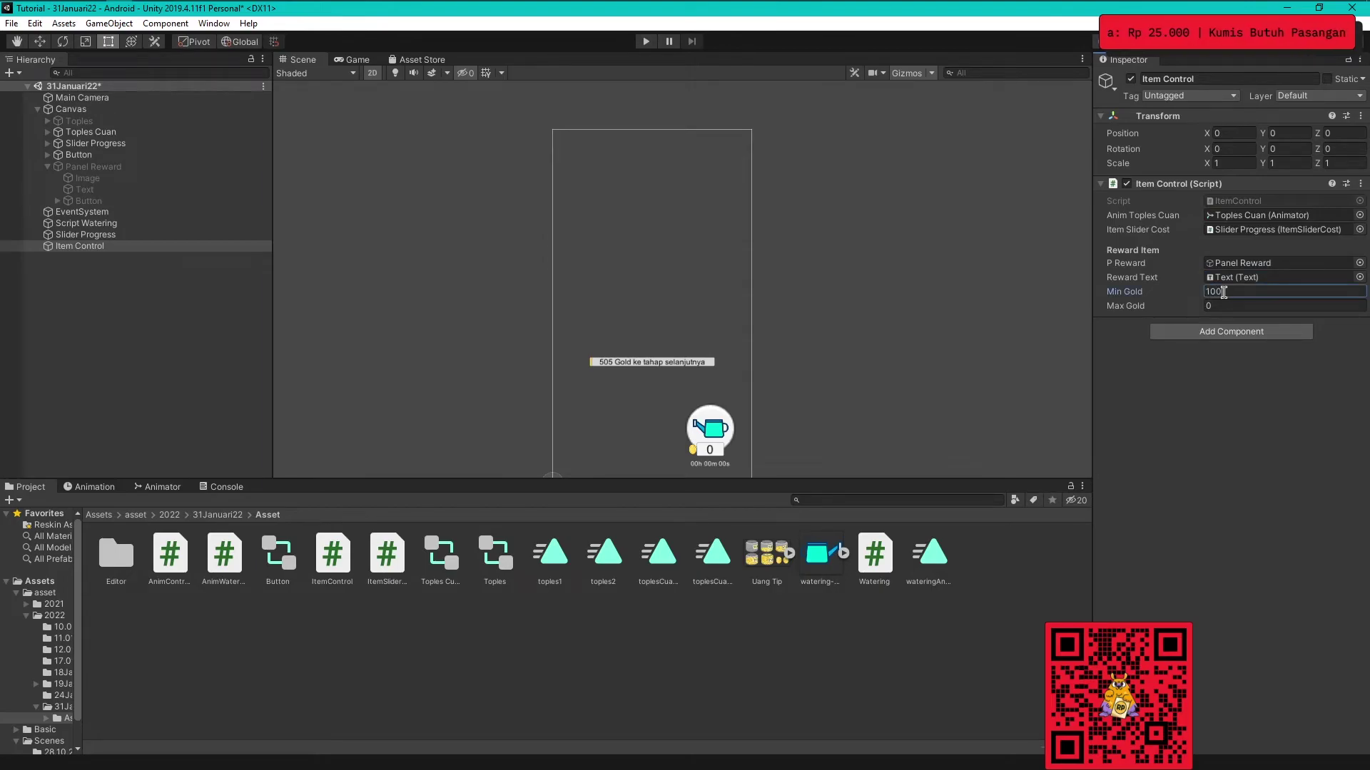
{"action": "key", "text": "Tab"}
{"action": "type", "text": "5000"}
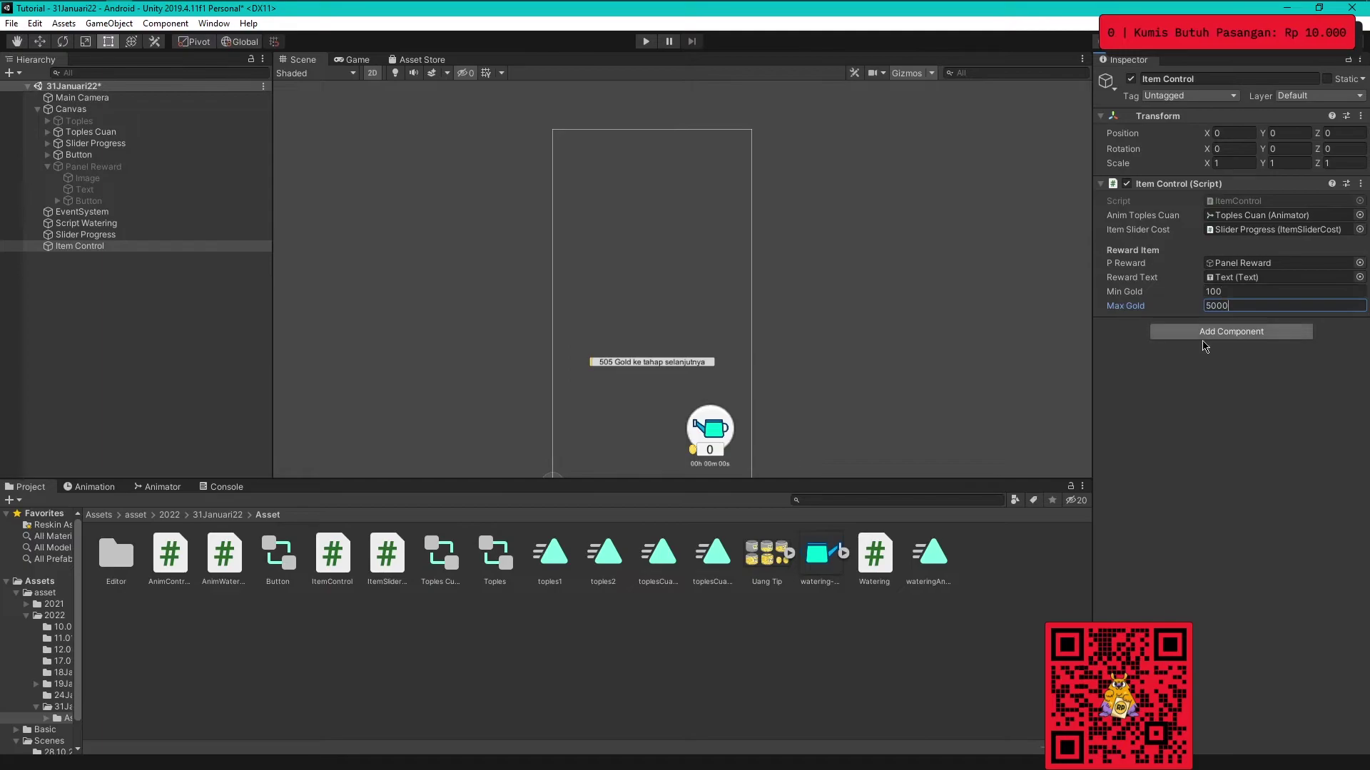
{"action": "left_click", "coordinate": [102, 303]}
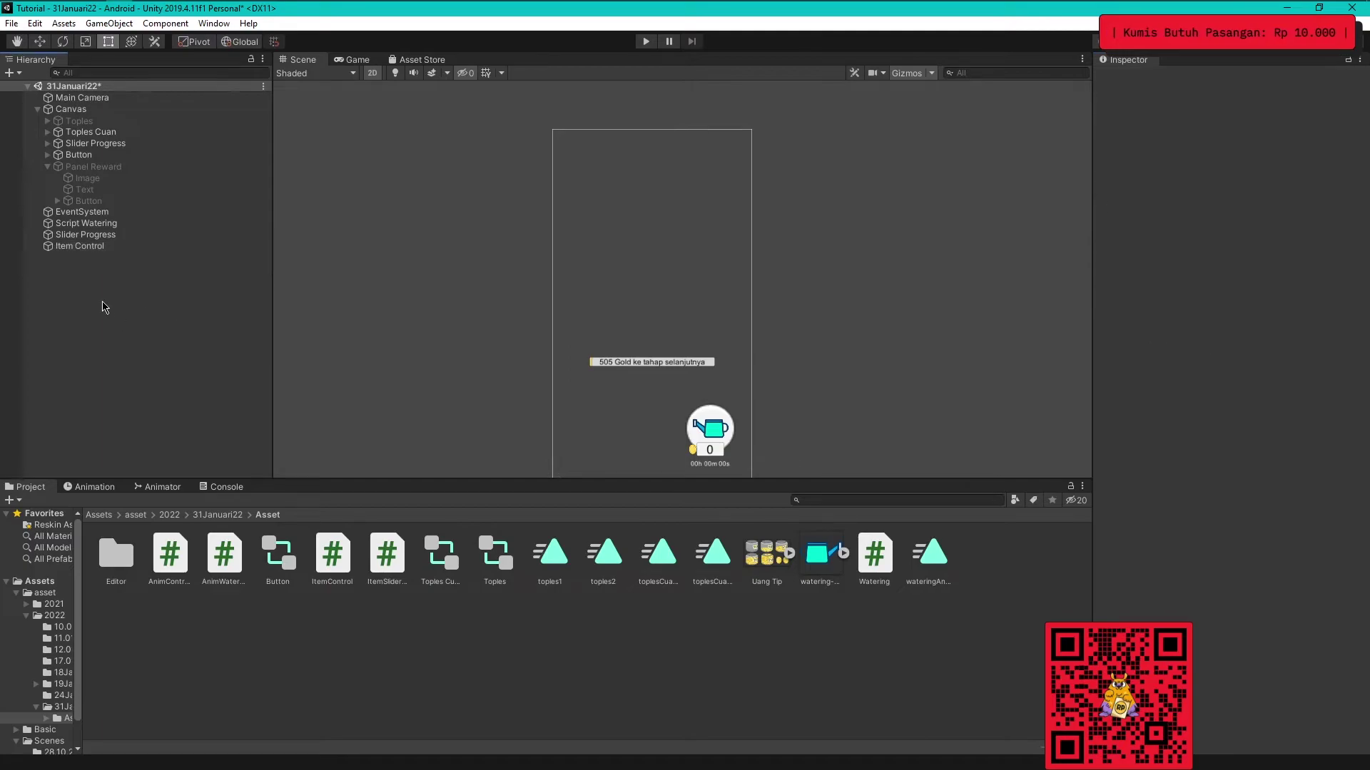
{"action": "key", "text": "ctrl+s"}
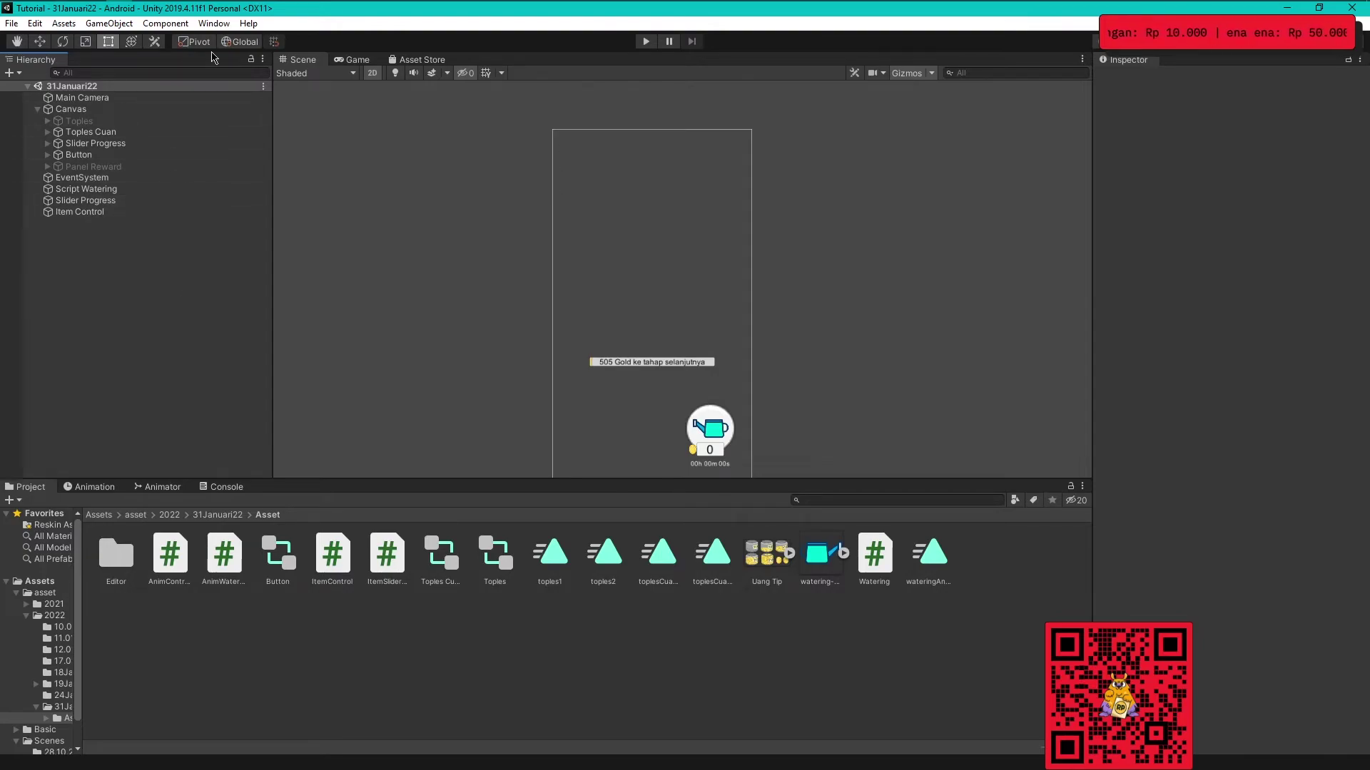
Set Script Watering's Max Gold to 3 and move on to Restore Time.
{"action": "left_click", "coordinate": [214, 23]}
{"action": "left_click", "coordinate": [86, 97]}
{"action": "left_click", "coordinate": [79, 212]}
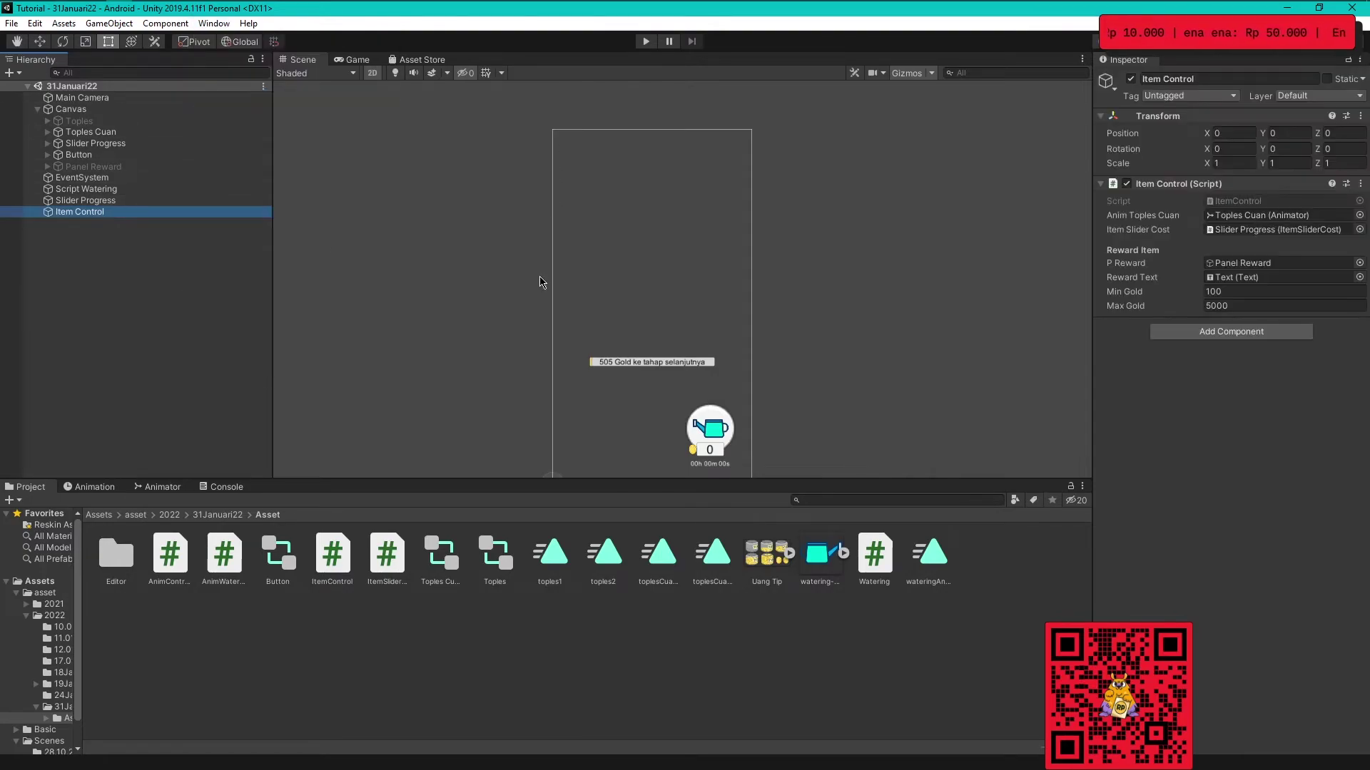
{"action": "left_click", "coordinate": [121, 189]}
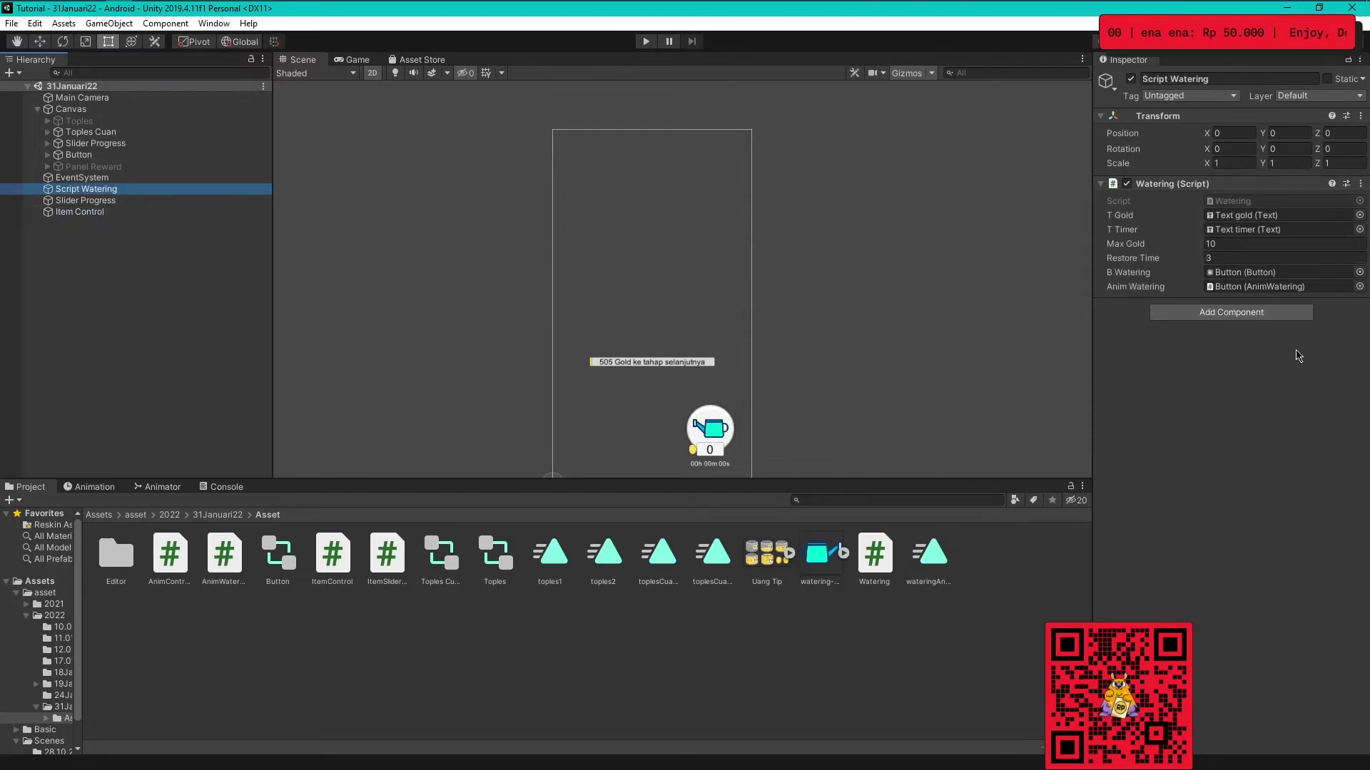
{"action": "left_click", "coordinate": [1249, 245]}
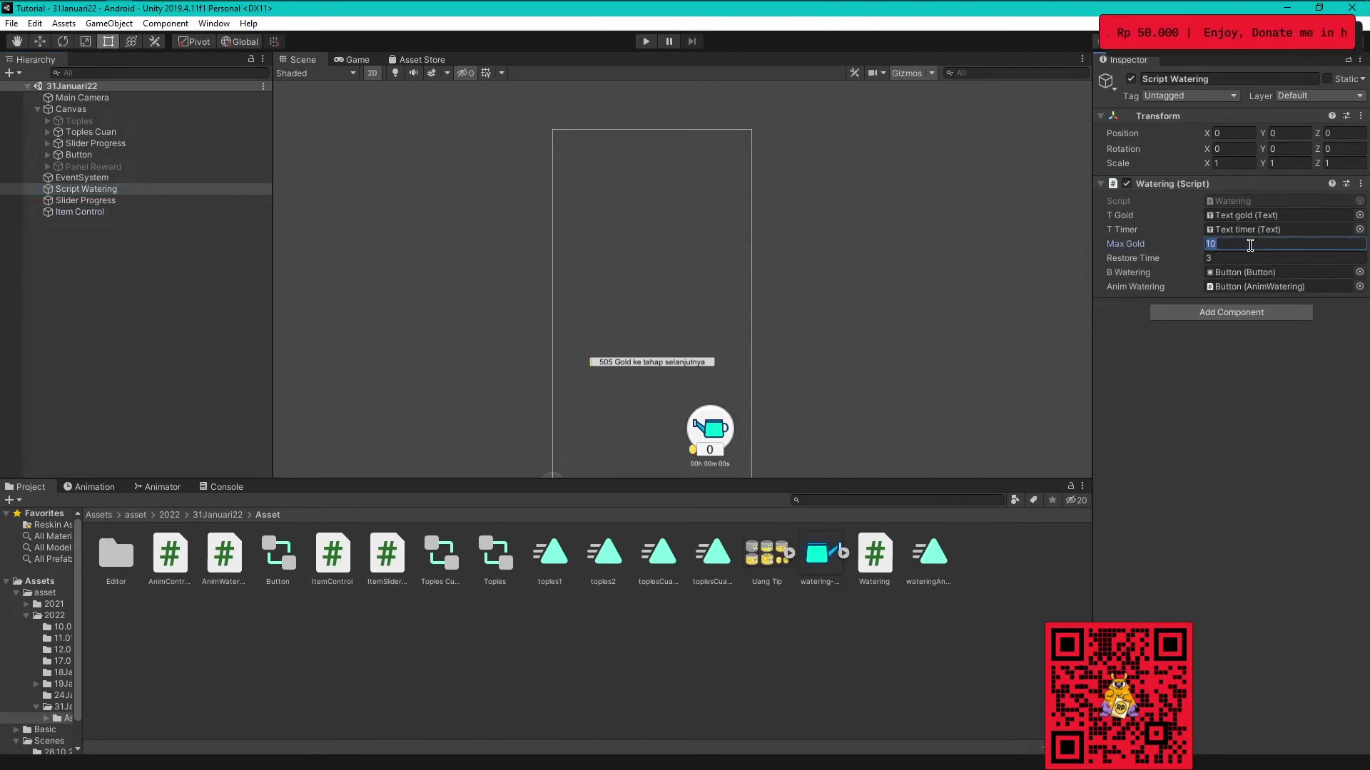
{"action": "type", "text": "3"}
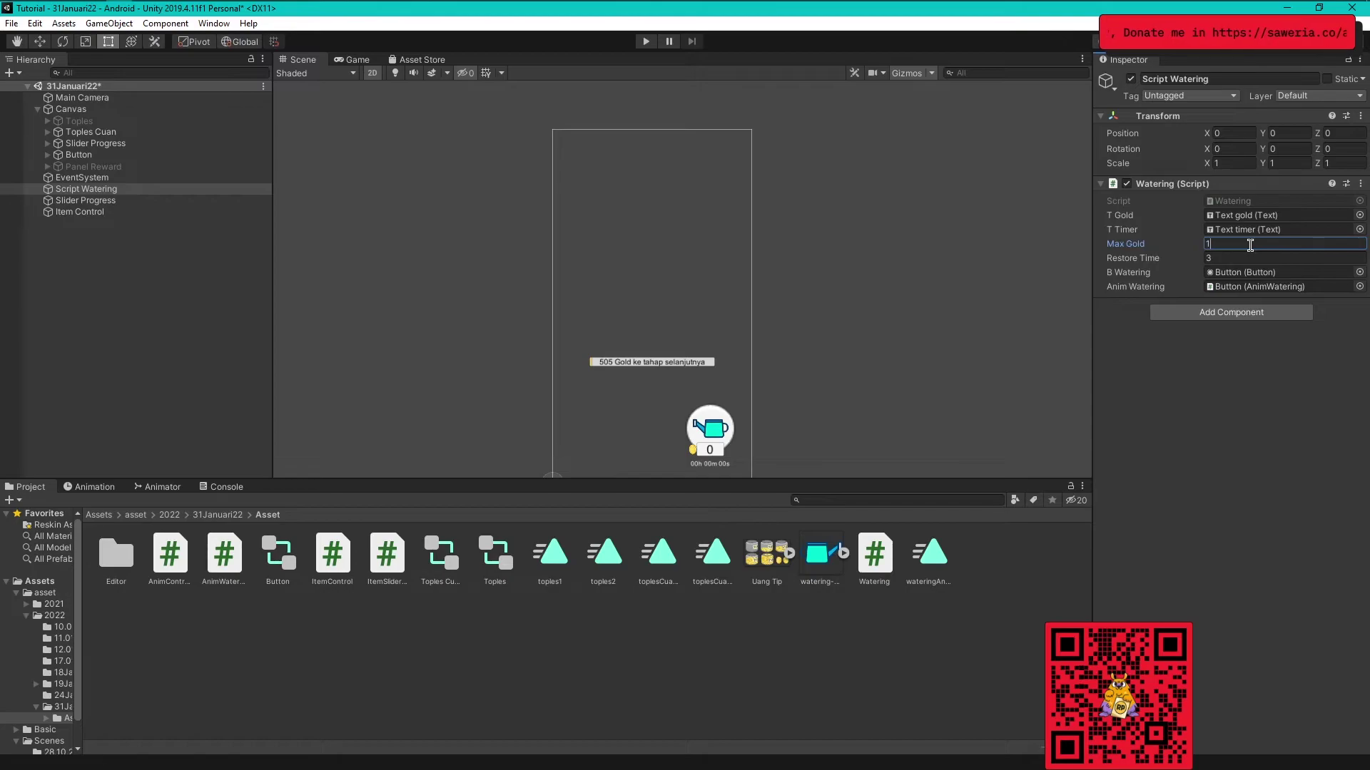
{"action": "left_click", "coordinate": [1238, 259]}
{"action": "type", "text": "1"}
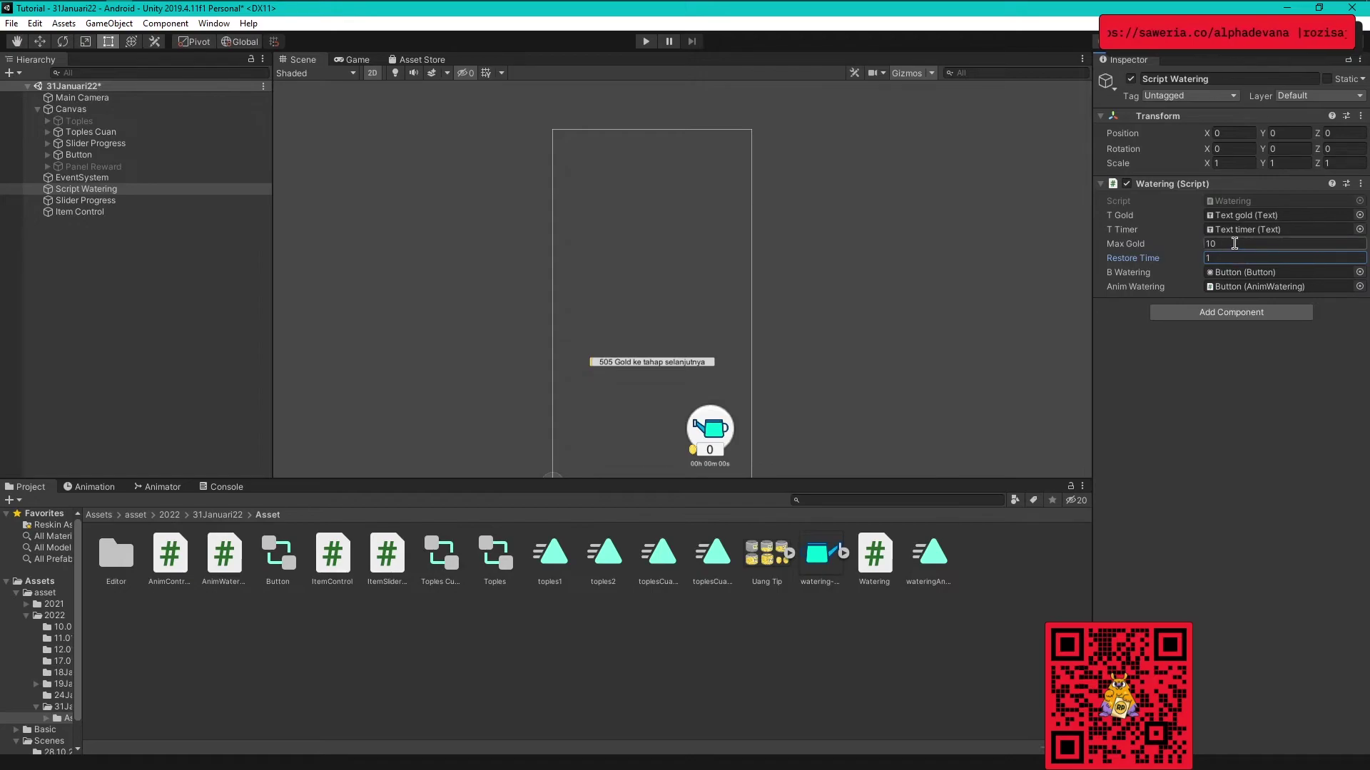
Lower Slider Progress's Item Cuan costs to 5, 7 and 10.
{"action": "left_click", "coordinate": [85, 201]}
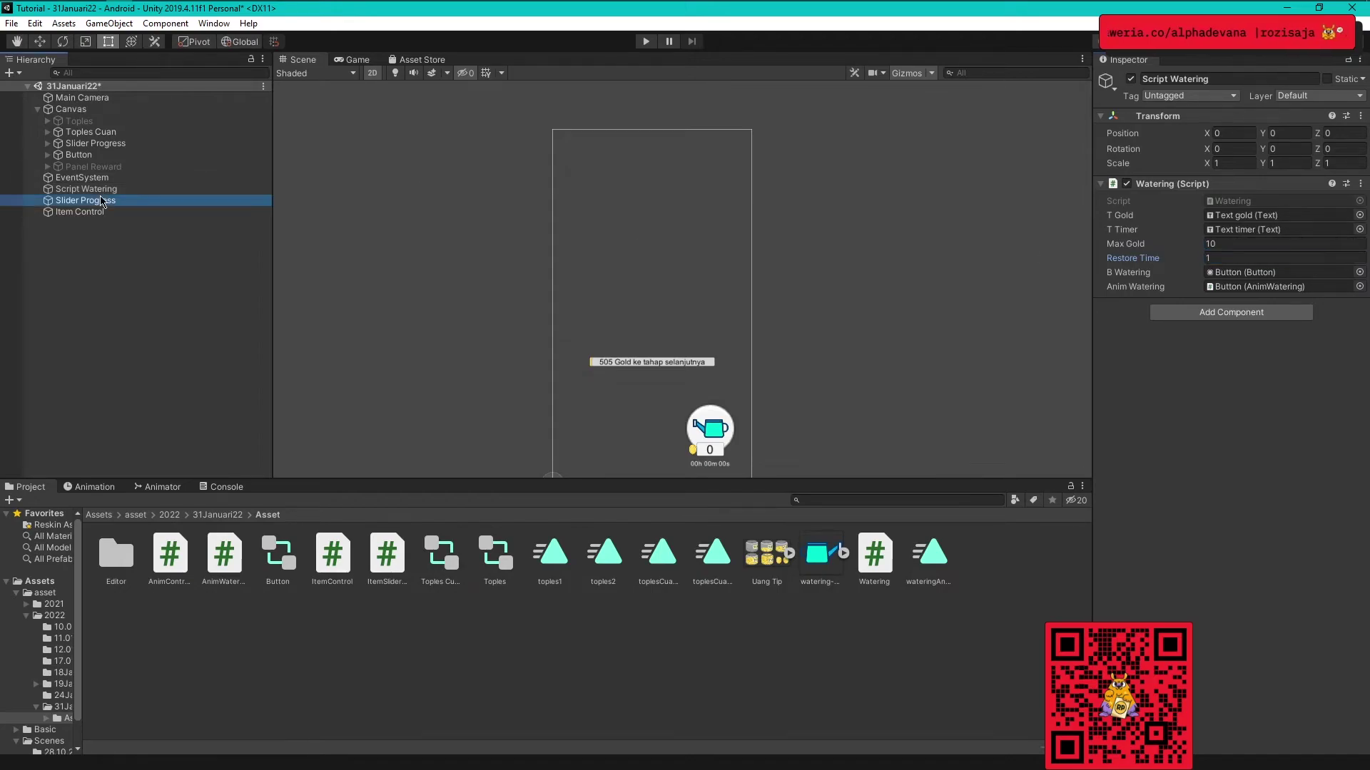
{"action": "left_click", "coordinate": [1255, 243]}
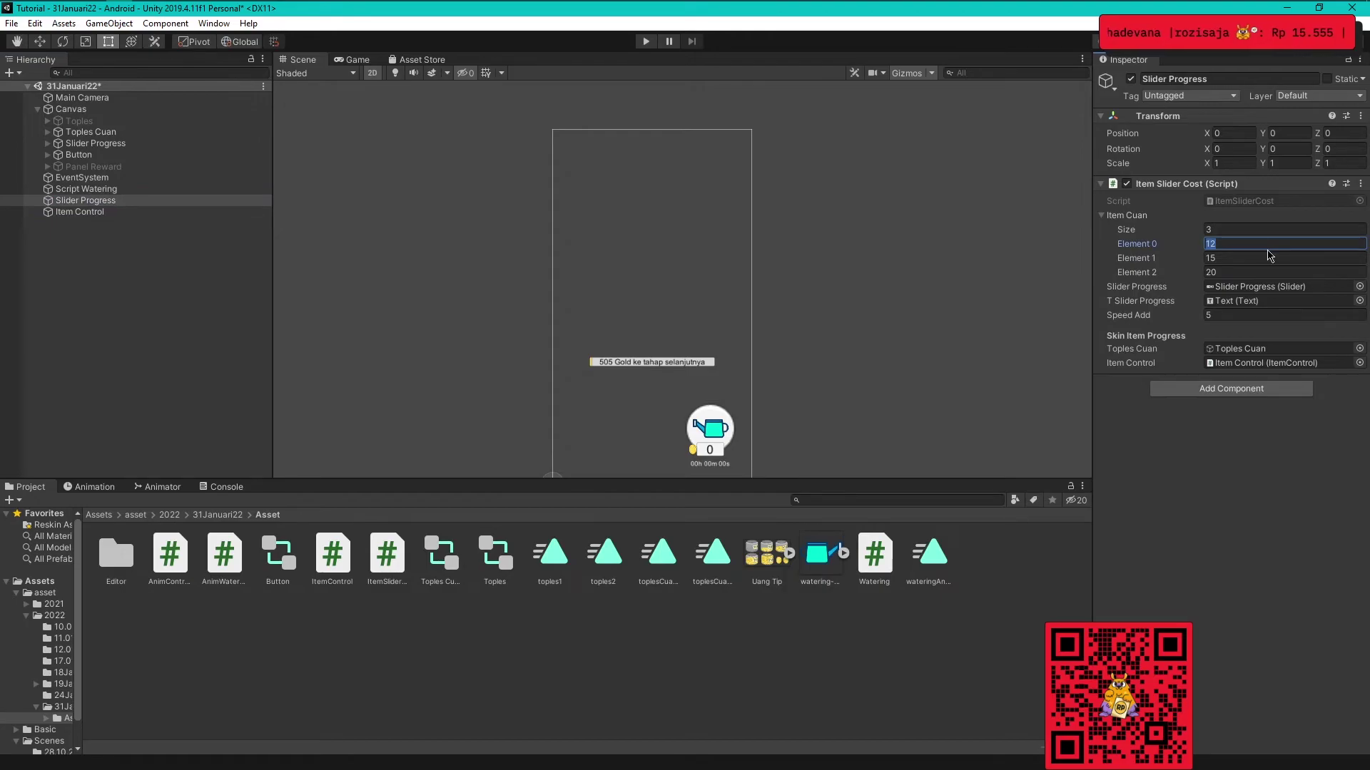
{"action": "type", "text": "5"}
{"action": "key", "text": "Tab"}
{"action": "type", "text": "7"}
{"action": "key", "text": "Tab"}
{"action": "type", "text": "10"}
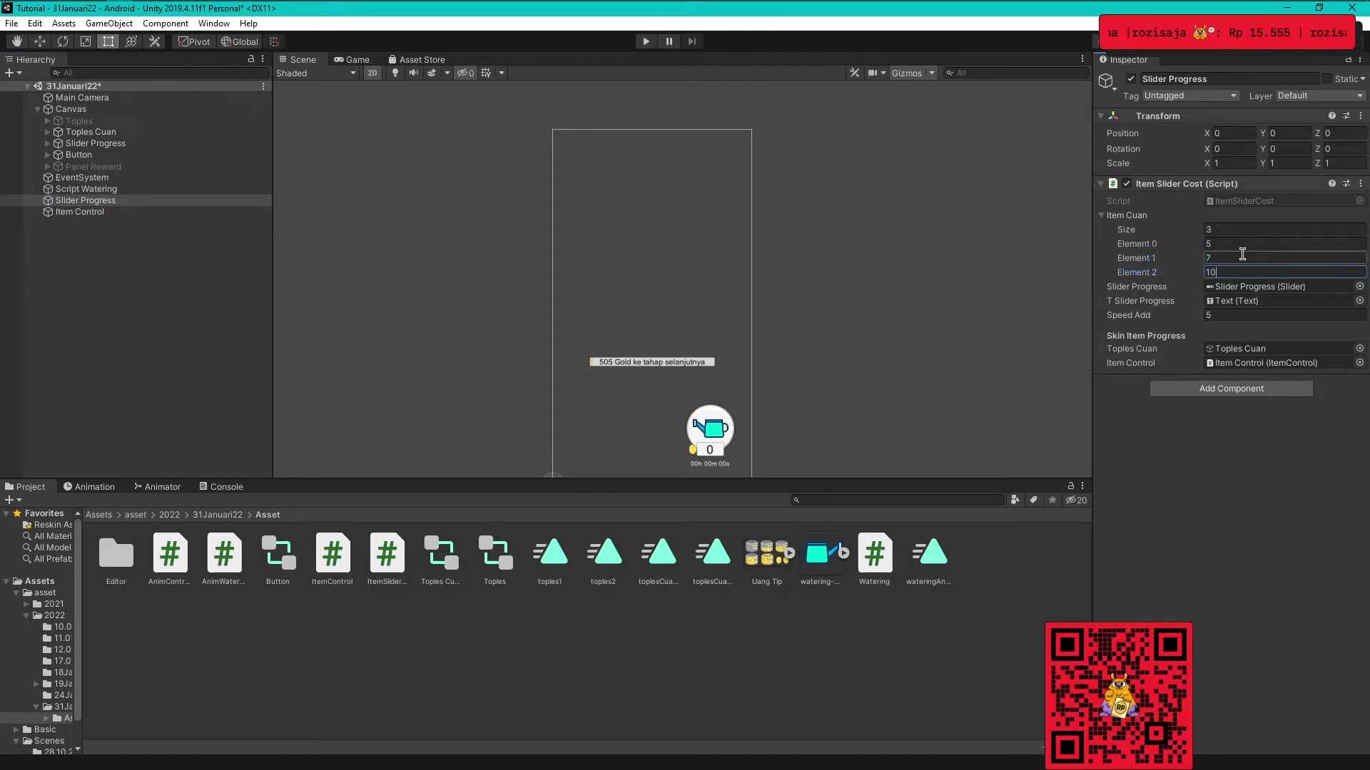
Change Watering's Max Gold to 5, then save the scene and start play.
{"action": "left_click", "coordinate": [127, 190]}
{"action": "left_click", "coordinate": [1224, 244]}
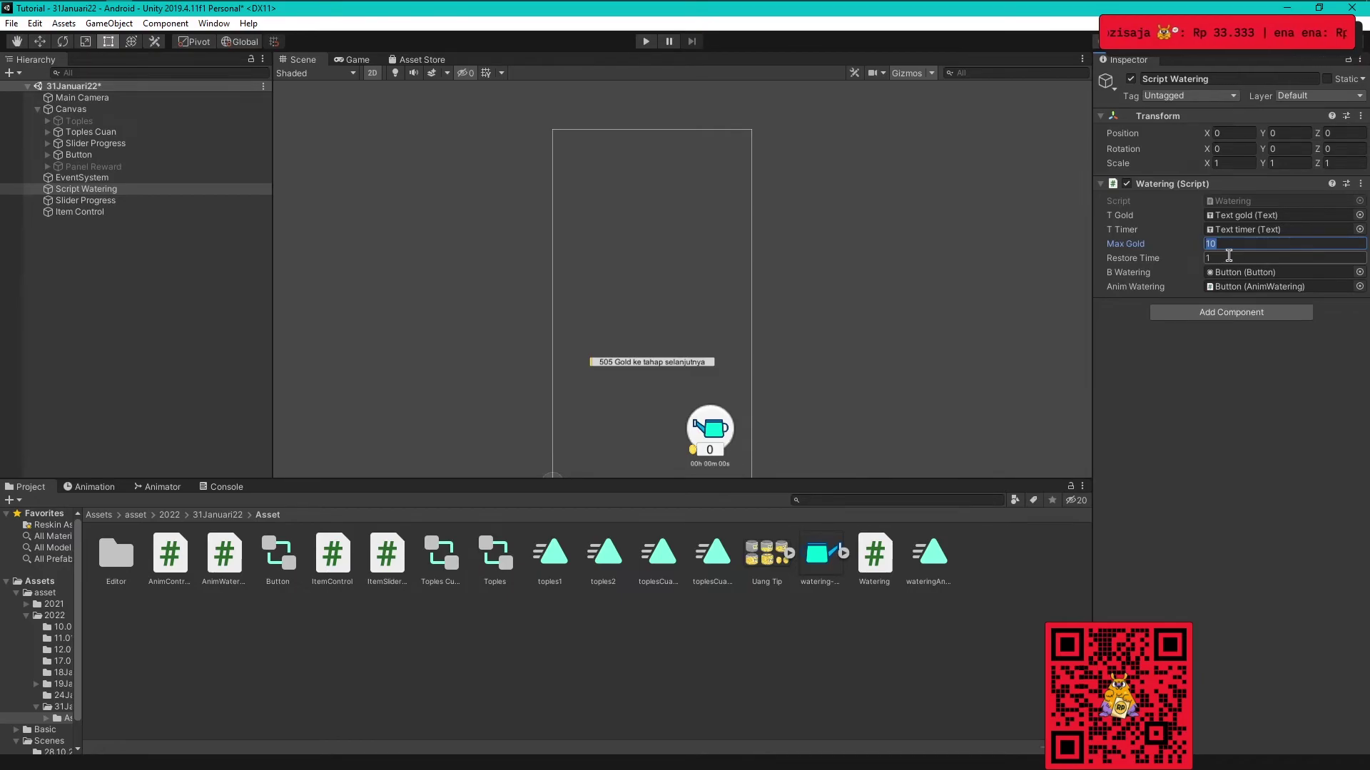
{"action": "left_click", "coordinate": [1228, 255]}
{"action": "type", "text": "2"}
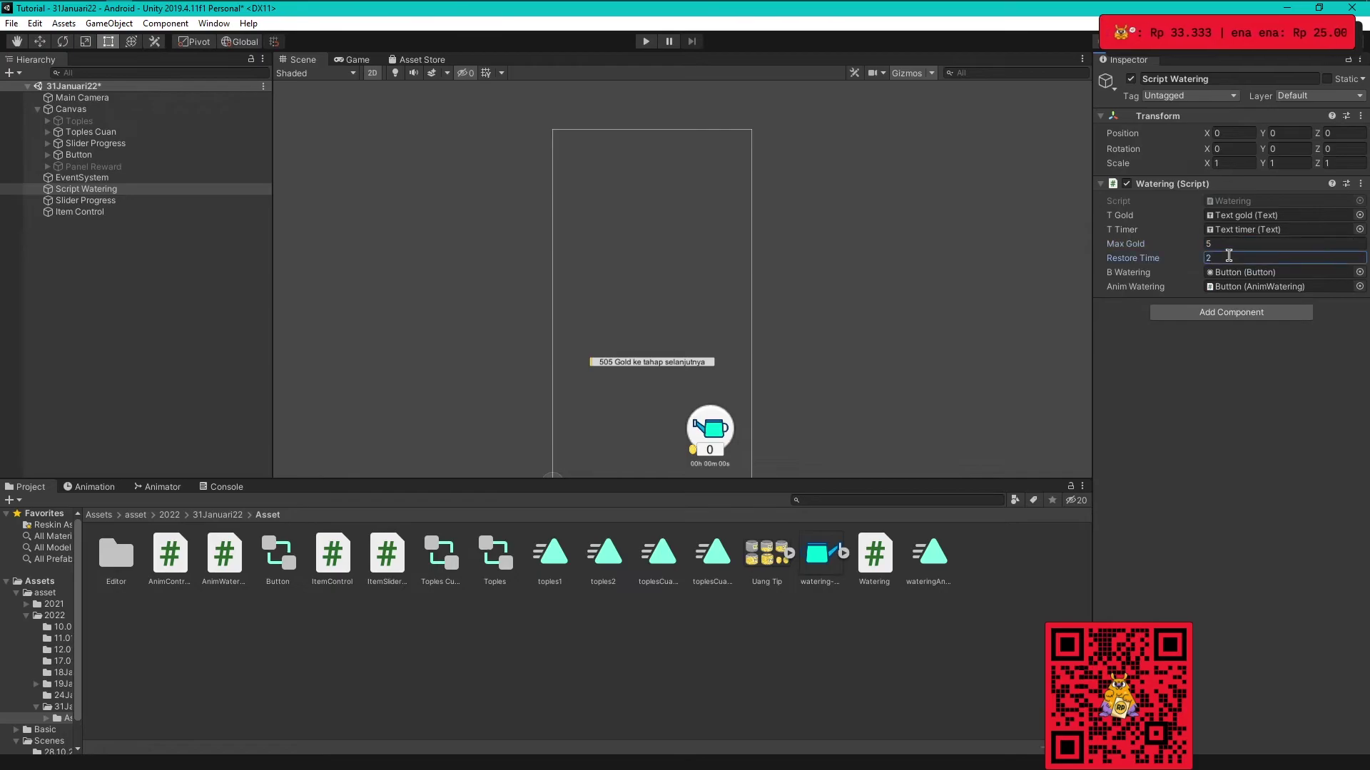
{"action": "left_click", "coordinate": [124, 269]}
{"action": "key", "text": "ctrl+s"}
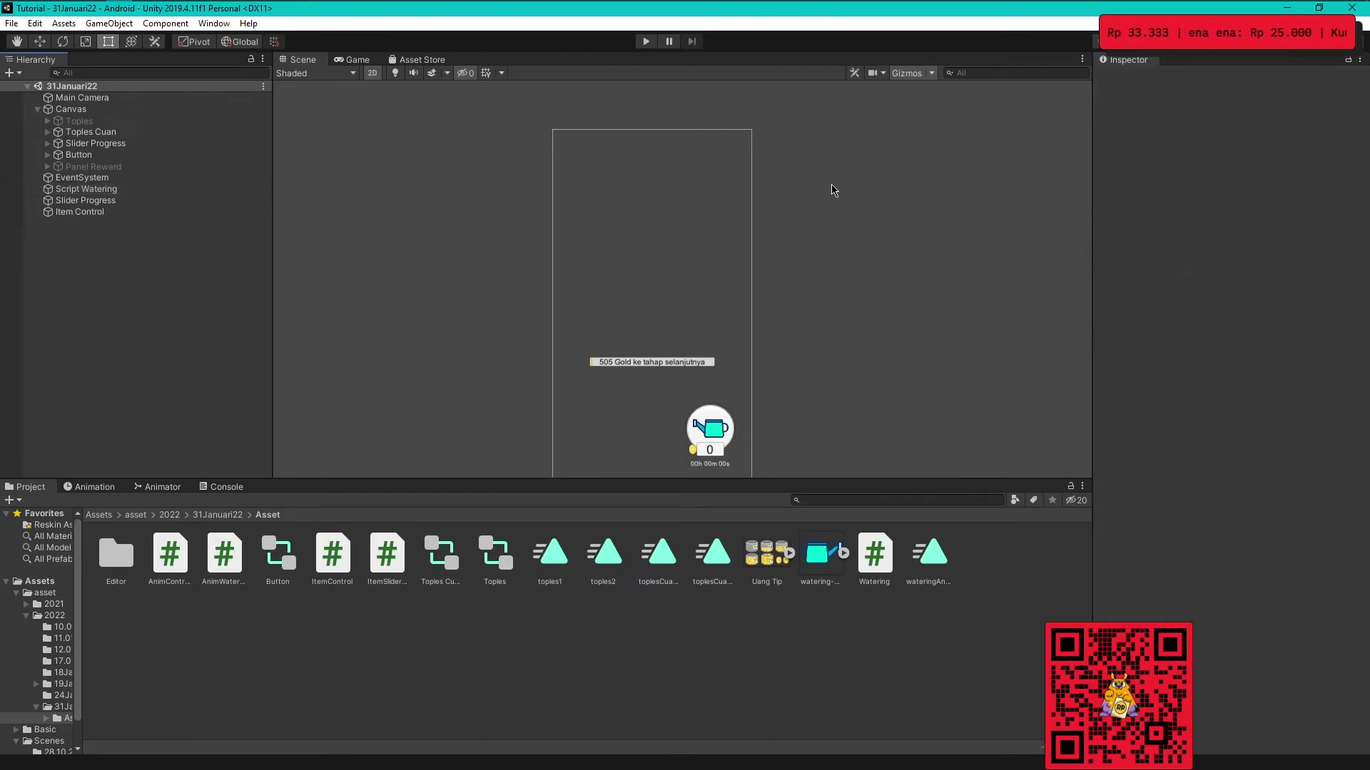
{"action": "key", "text": "ctrl+p"}
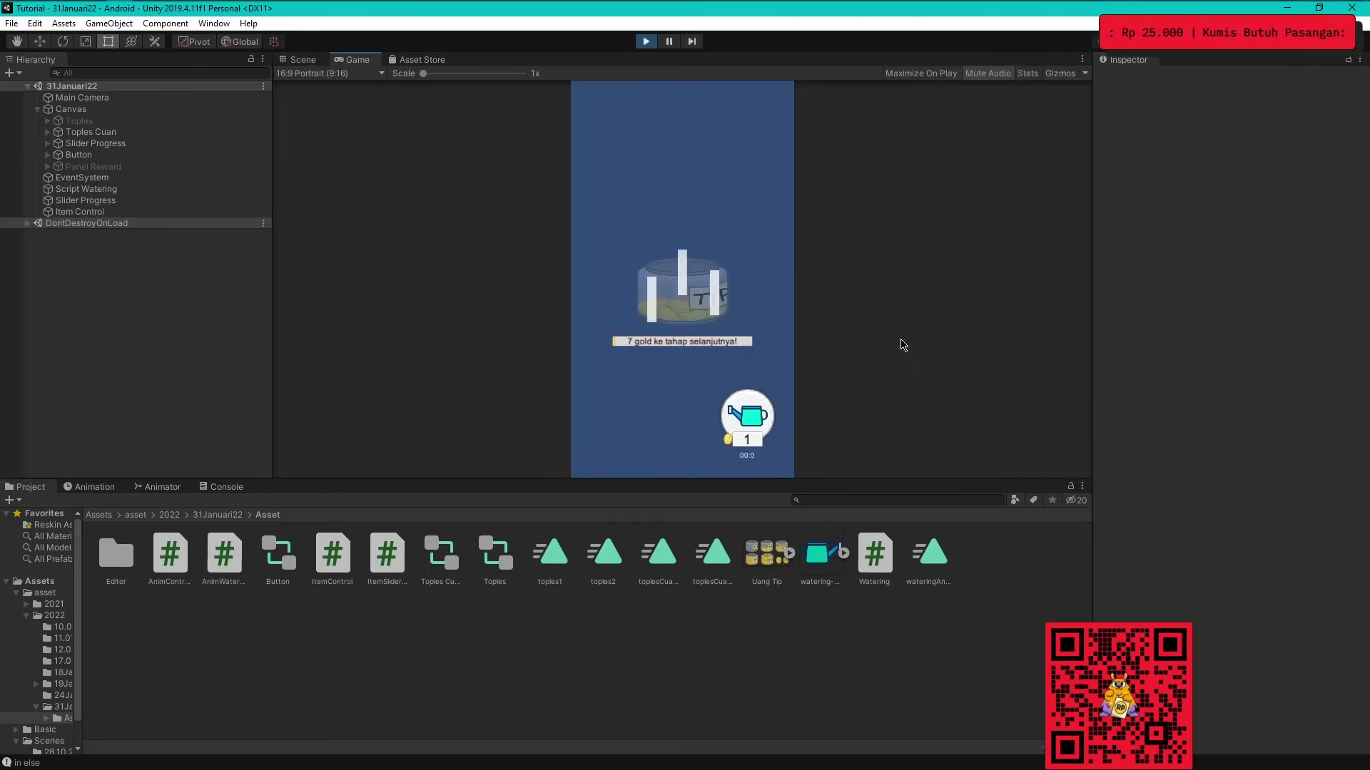
With the Console showing, water the tip jar four times until the 4888-gold reward panel appears, then try Claim!
{"action": "left_click", "coordinate": [227, 487]}
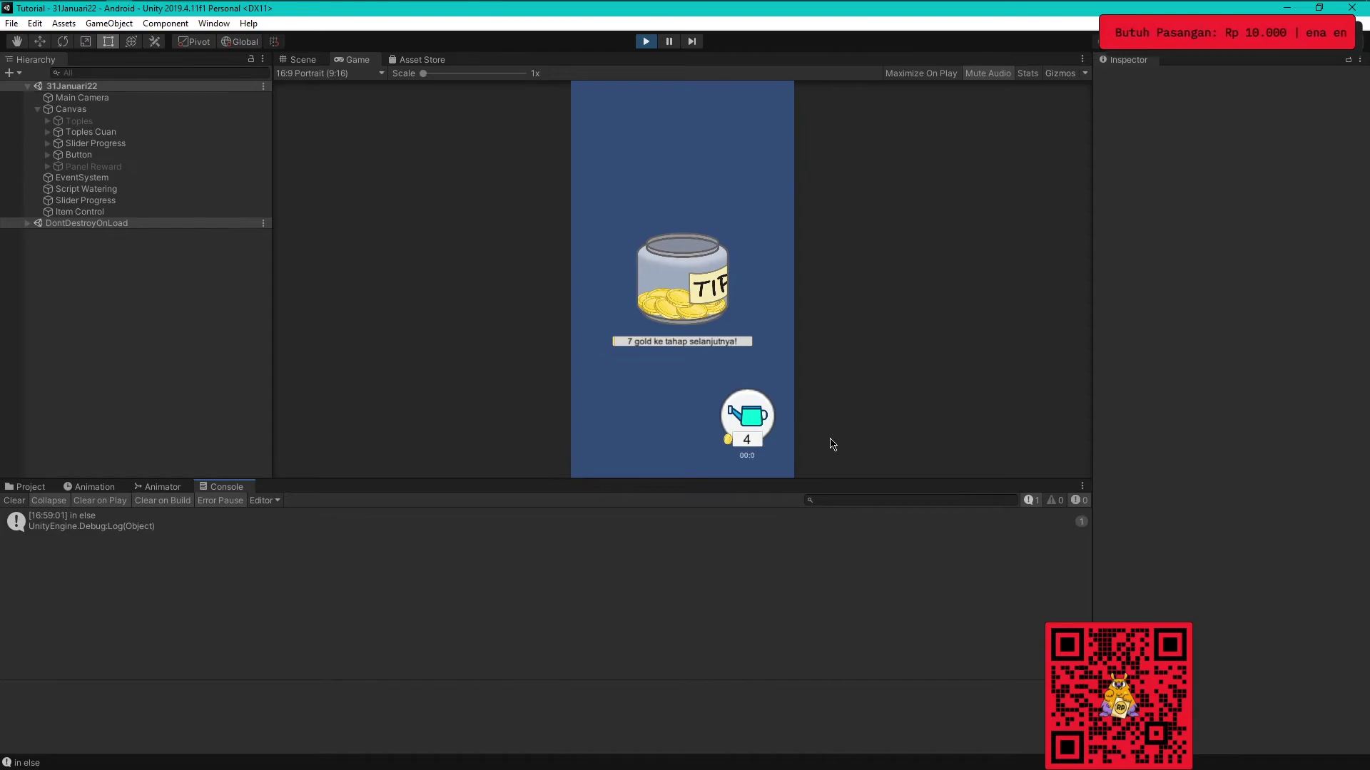
{"action": "left_click", "coordinate": [748, 428]}
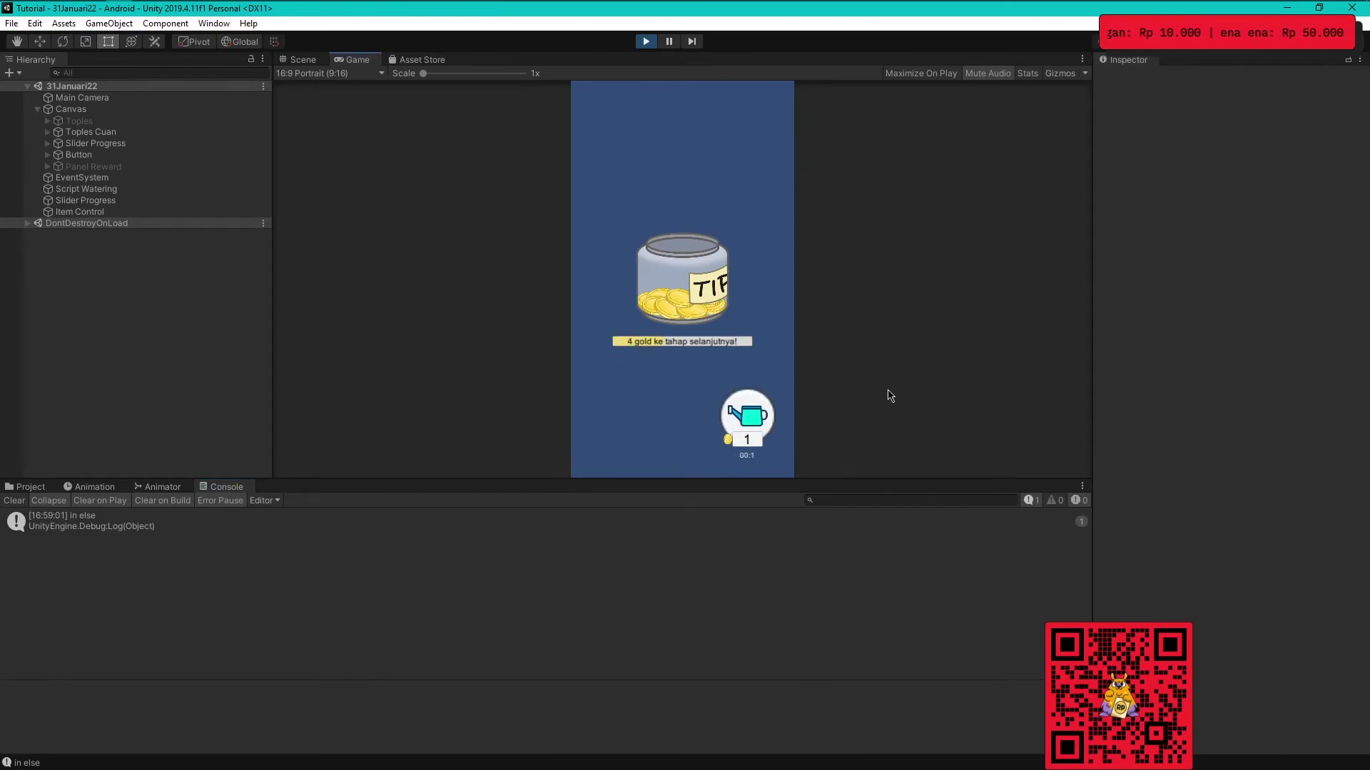
{"action": "left_click", "coordinate": [760, 411]}
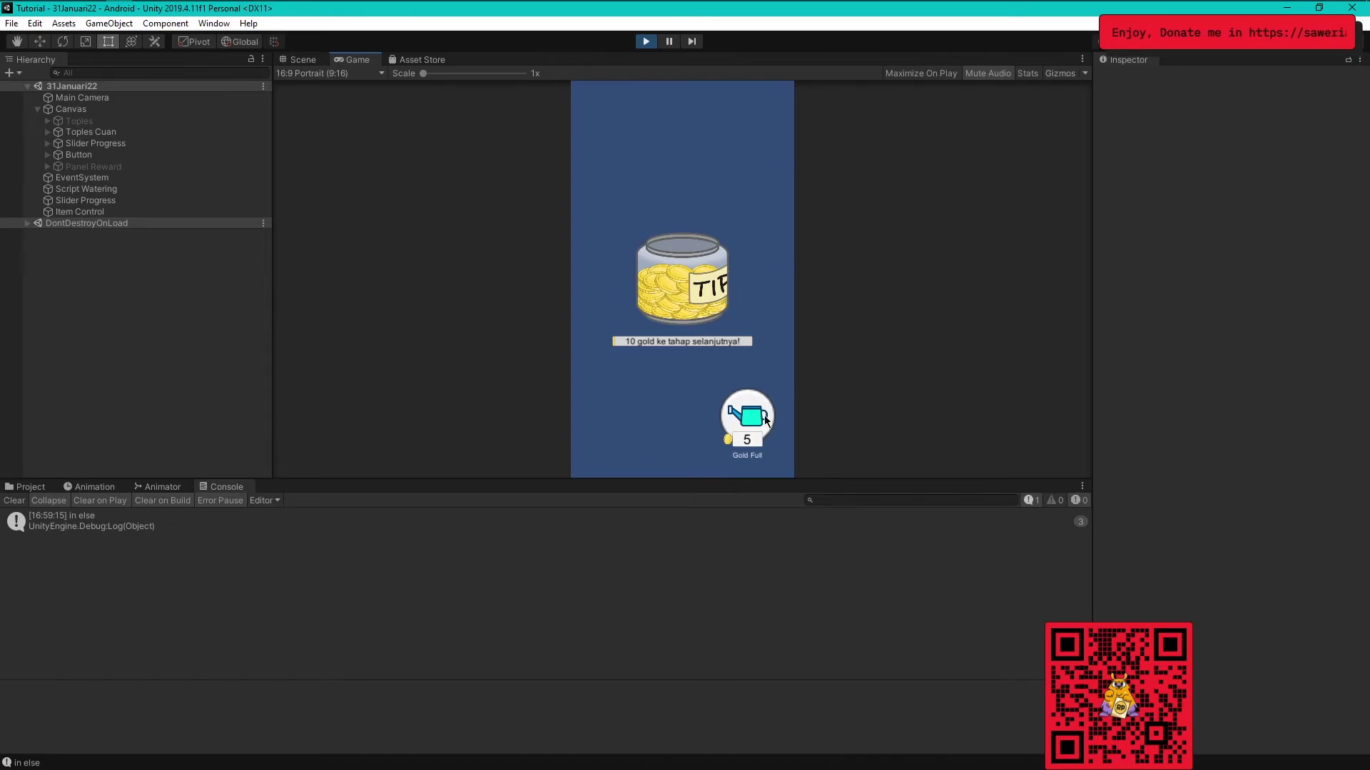
{"action": "left_click", "coordinate": [764, 415]}
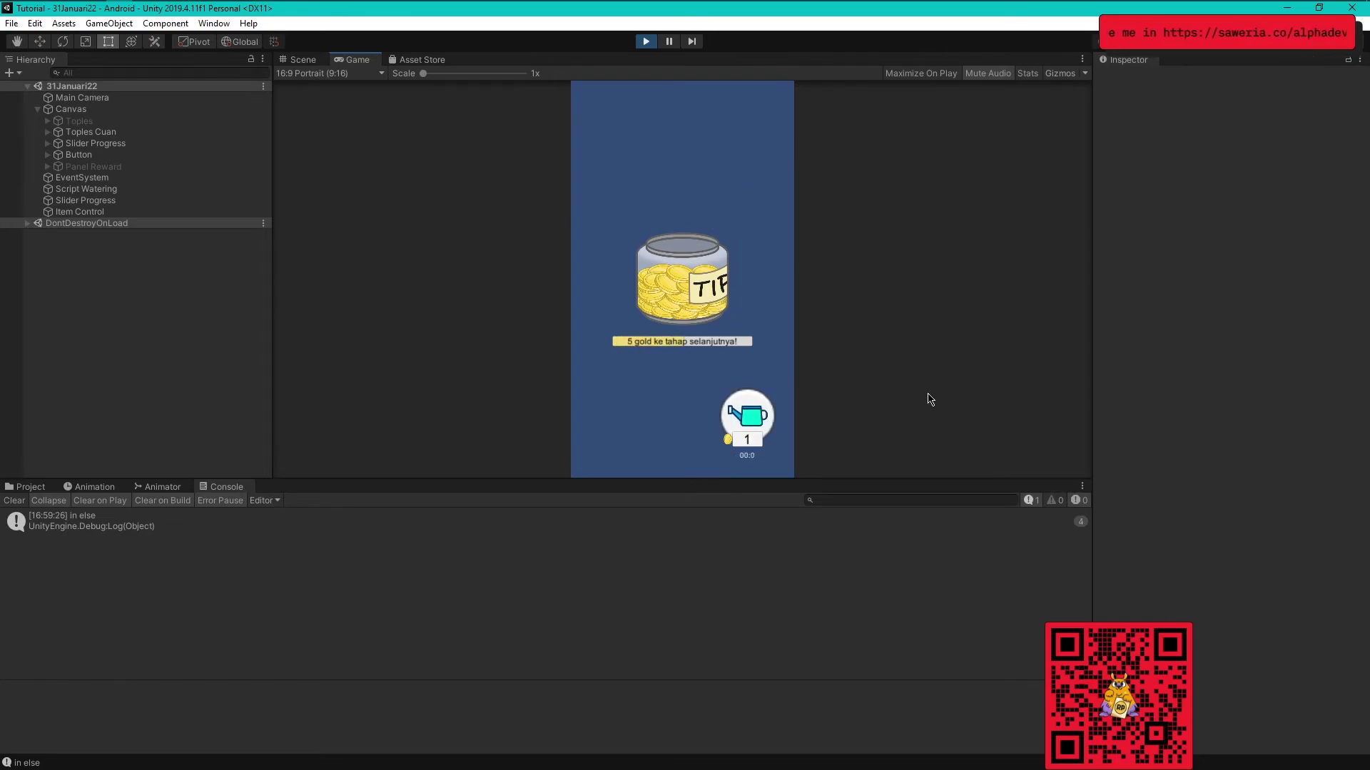
{"action": "left_click", "coordinate": [750, 413]}
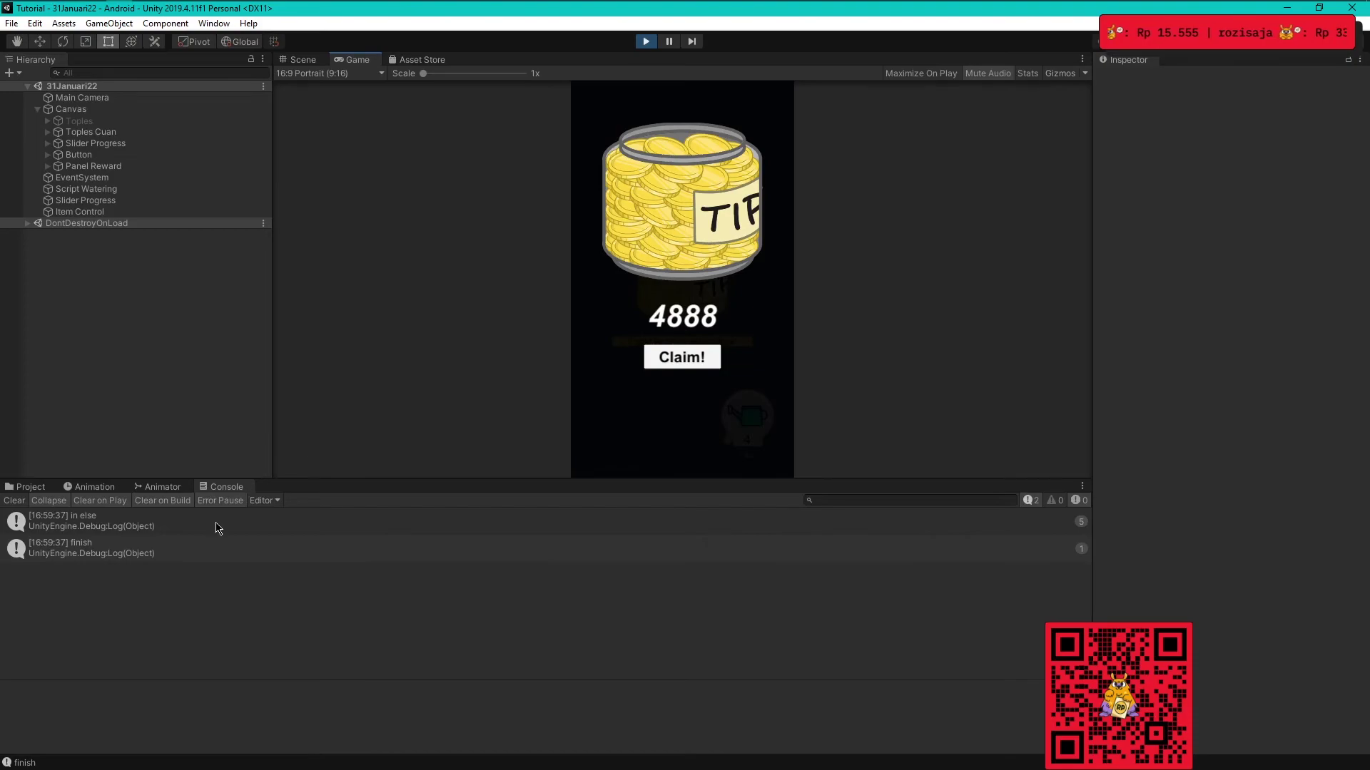
{"action": "left_click", "coordinate": [133, 548]}
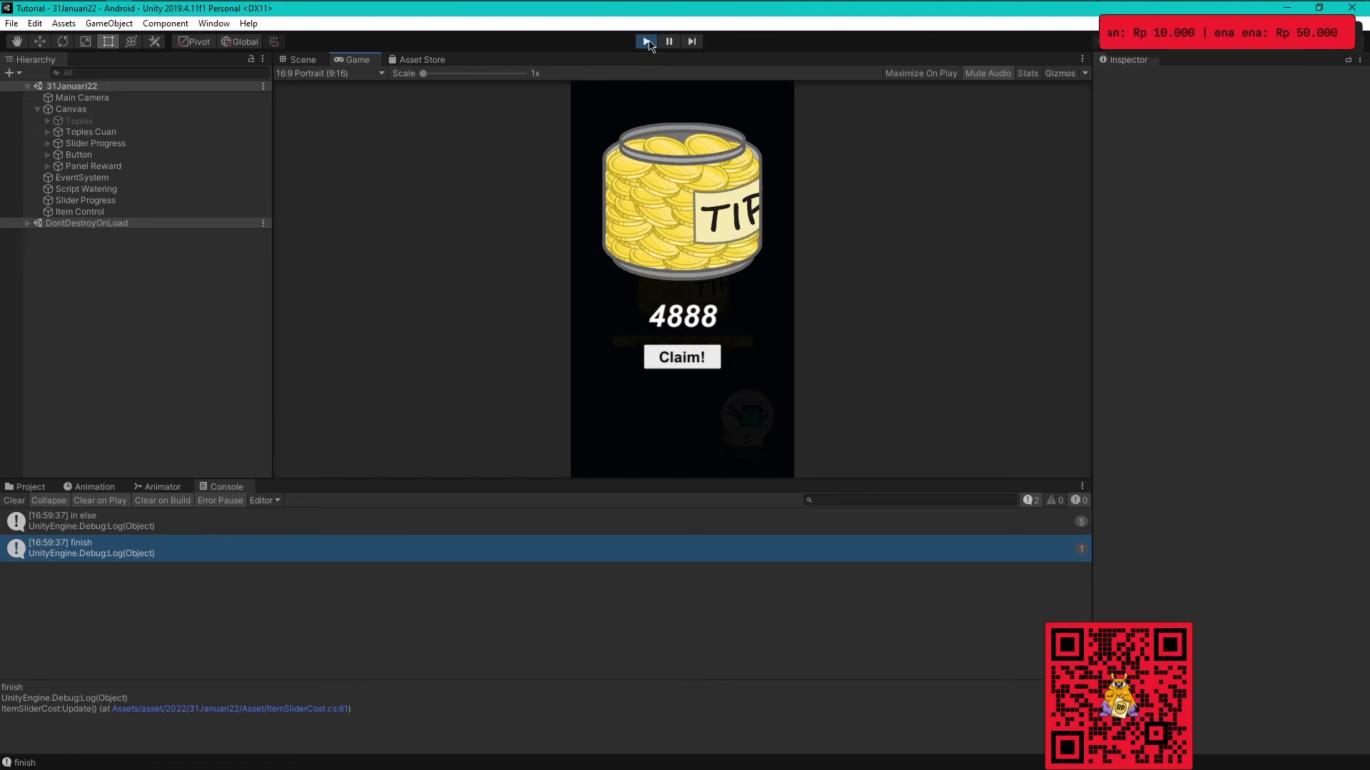
{"action": "left_click", "coordinate": [663, 357]}
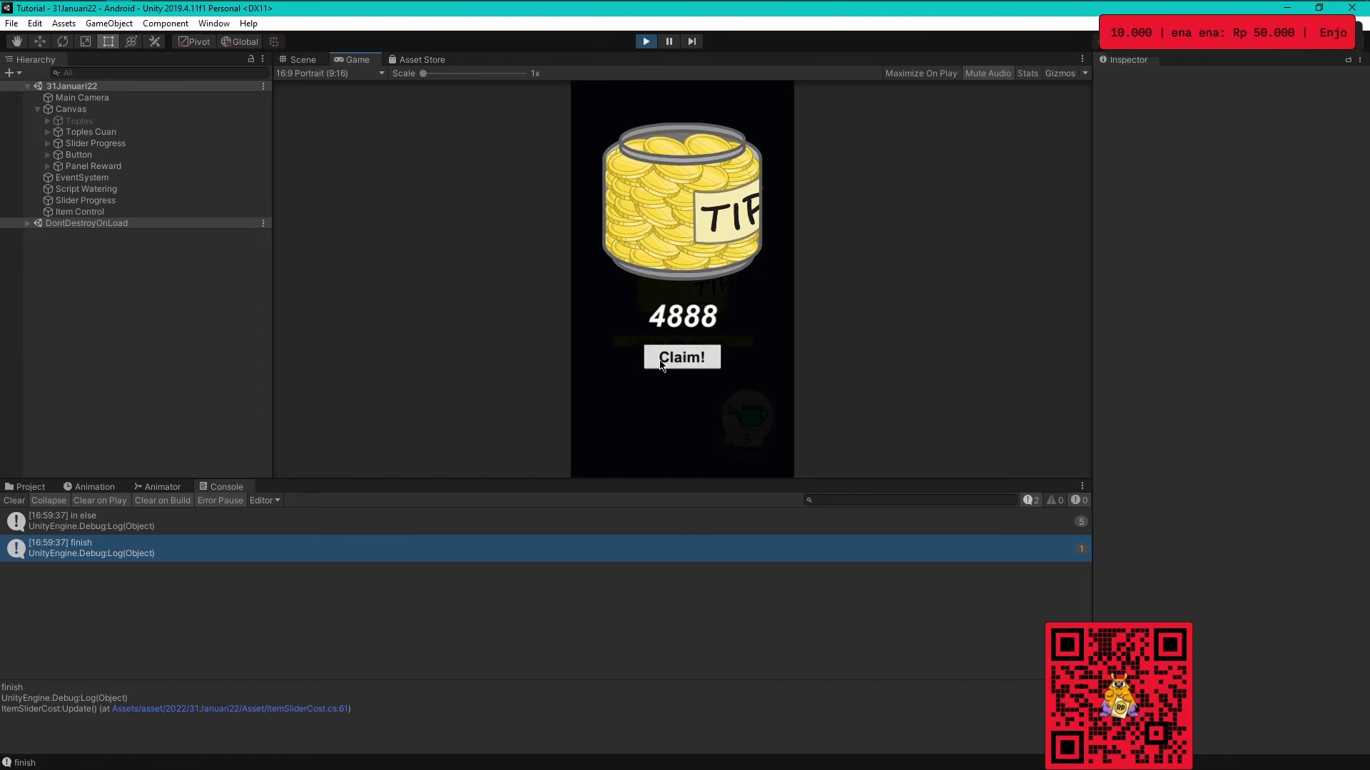
Stop the game and select the Button under Panel Reward.
{"action": "left_click", "coordinate": [646, 41]}
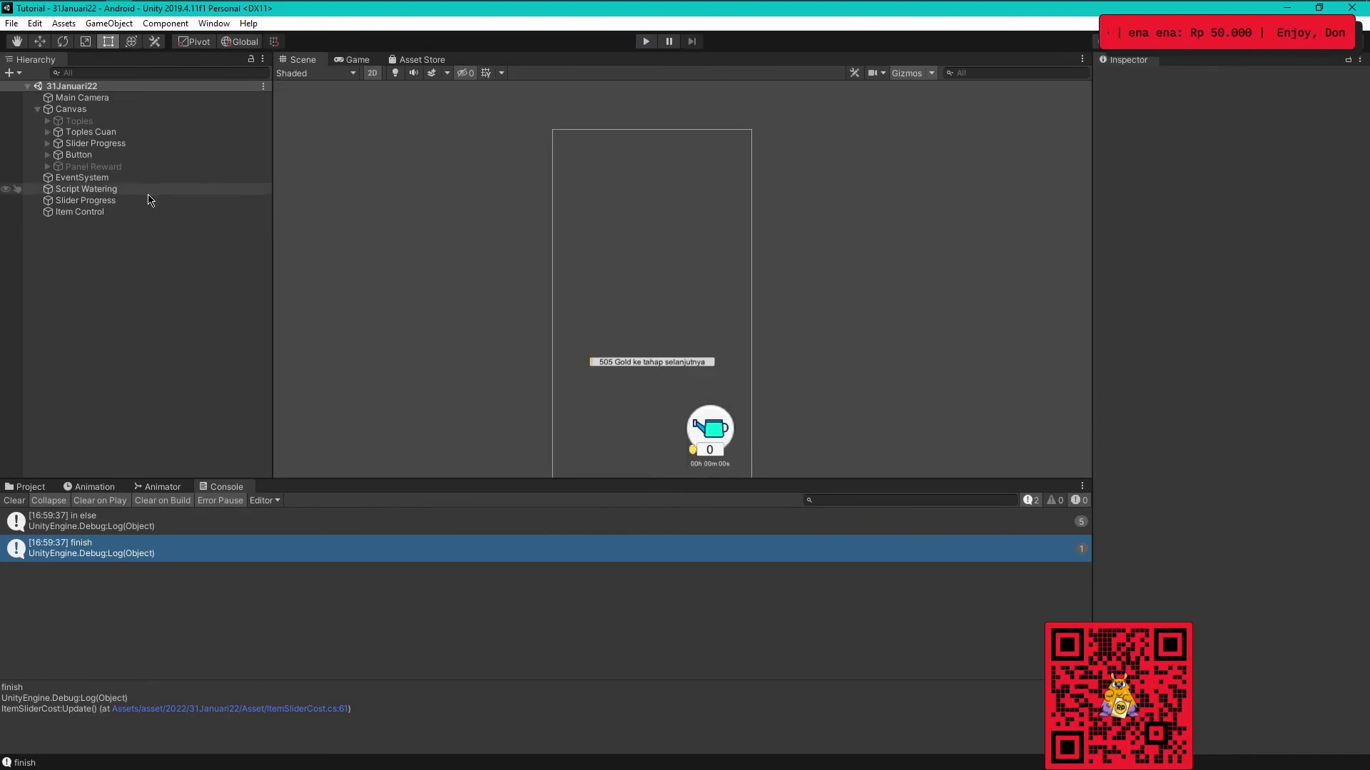
{"action": "left_click", "coordinate": [79, 155]}
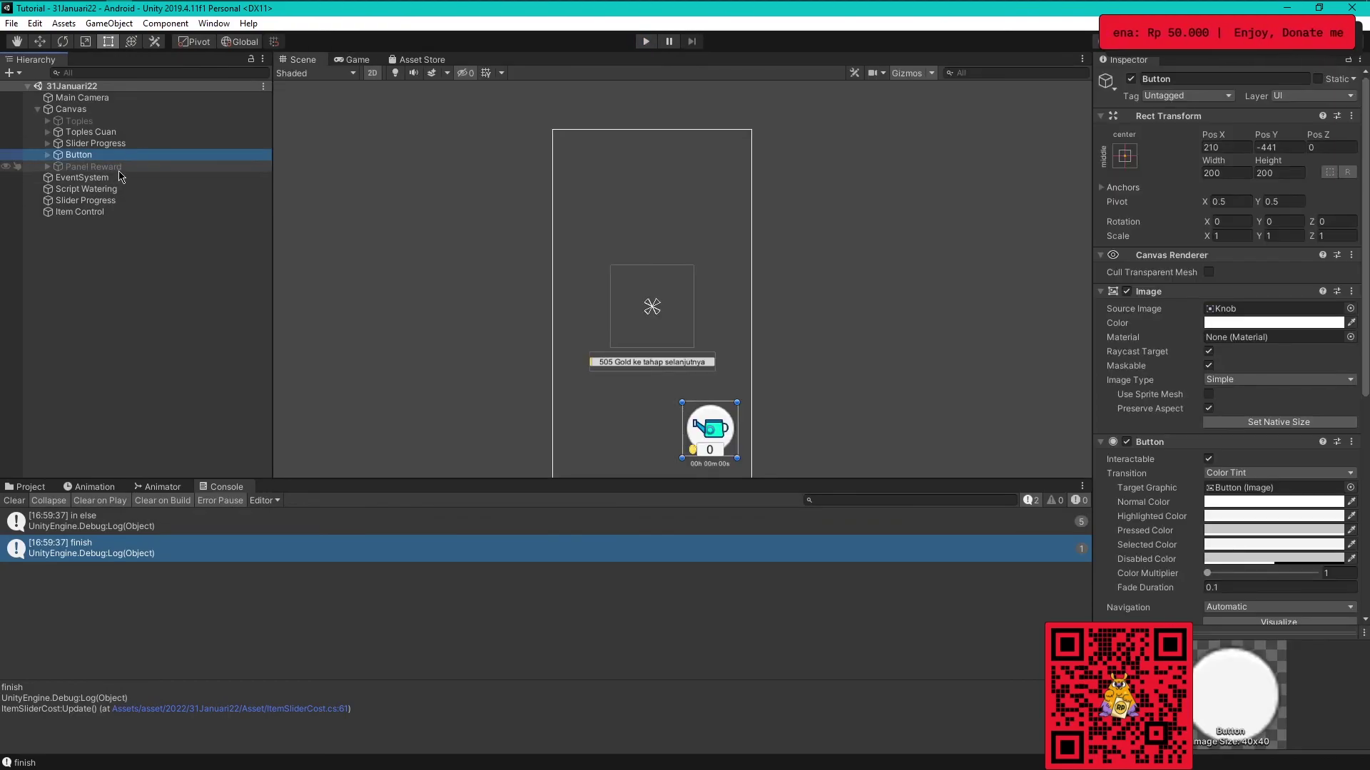
{"action": "left_click", "coordinate": [92, 166]}
{"action": "left_click", "coordinate": [48, 166]}
{"action": "left_click", "coordinate": [88, 201]}
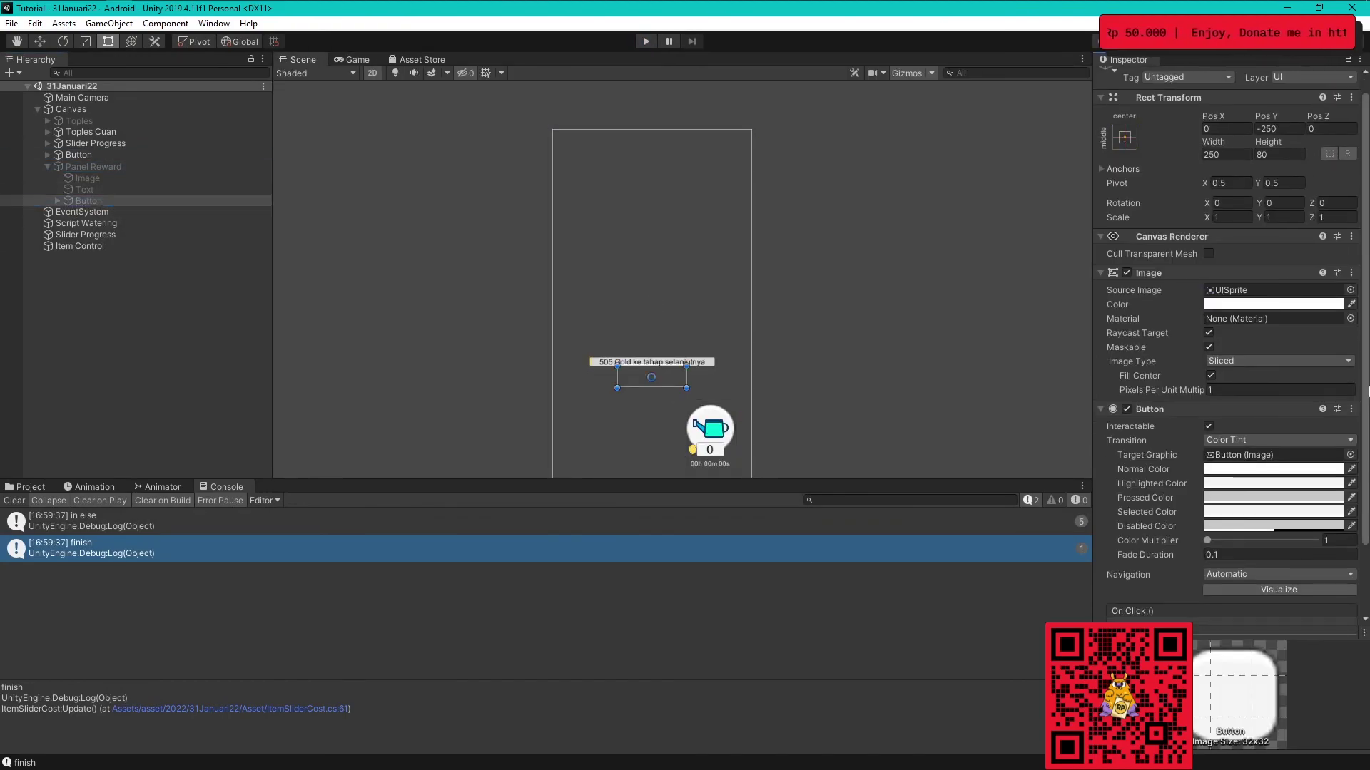
Wire the button's On Click to Item Control's ItemControl.ButtonClaimReward().
{"action": "scroll", "coordinate": [1255, 499], "scroll_direction": "down", "scroll_amount": 3}
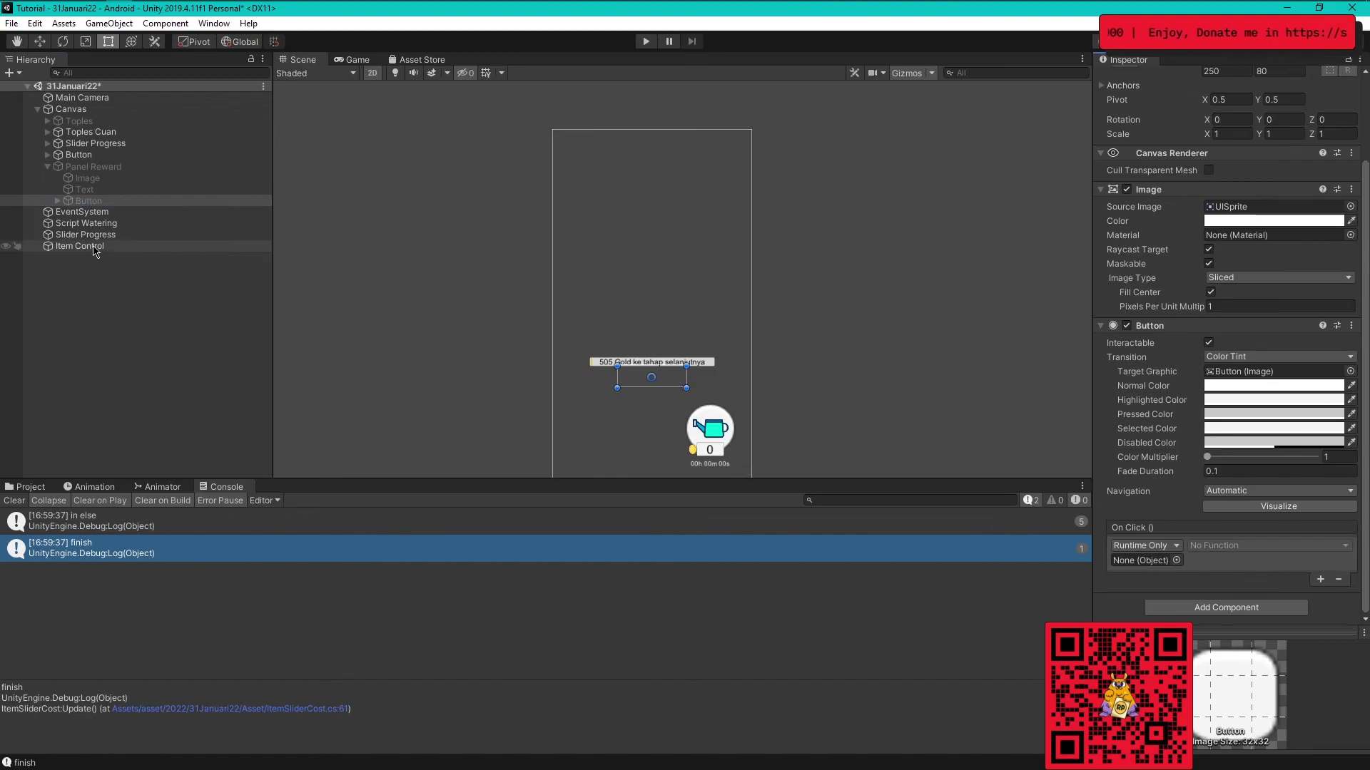
{"action": "left_click_drag", "start_coordinate": [80, 246], "coordinate": [1170, 567]}
{"action": "left_click", "coordinate": [1255, 545]}
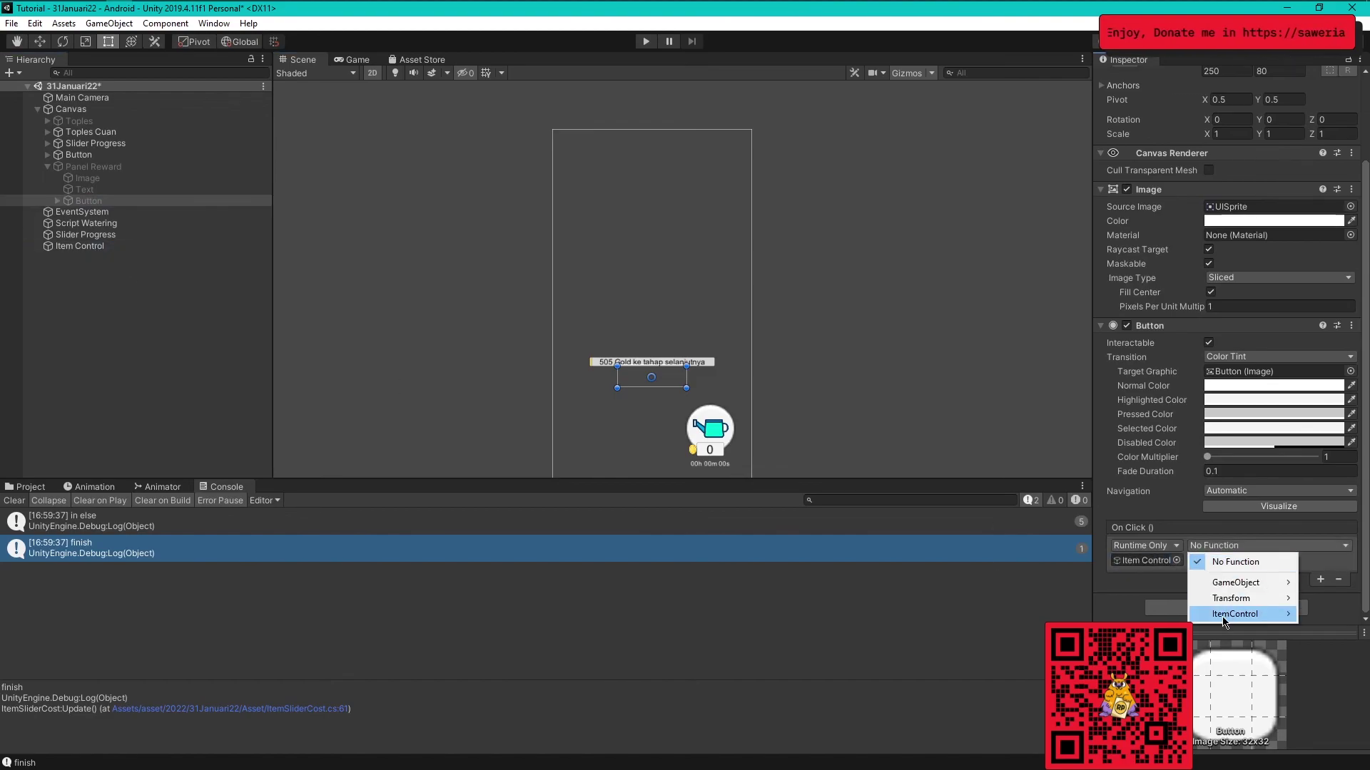
{"action": "mouse_move", "coordinate": [1241, 614]}
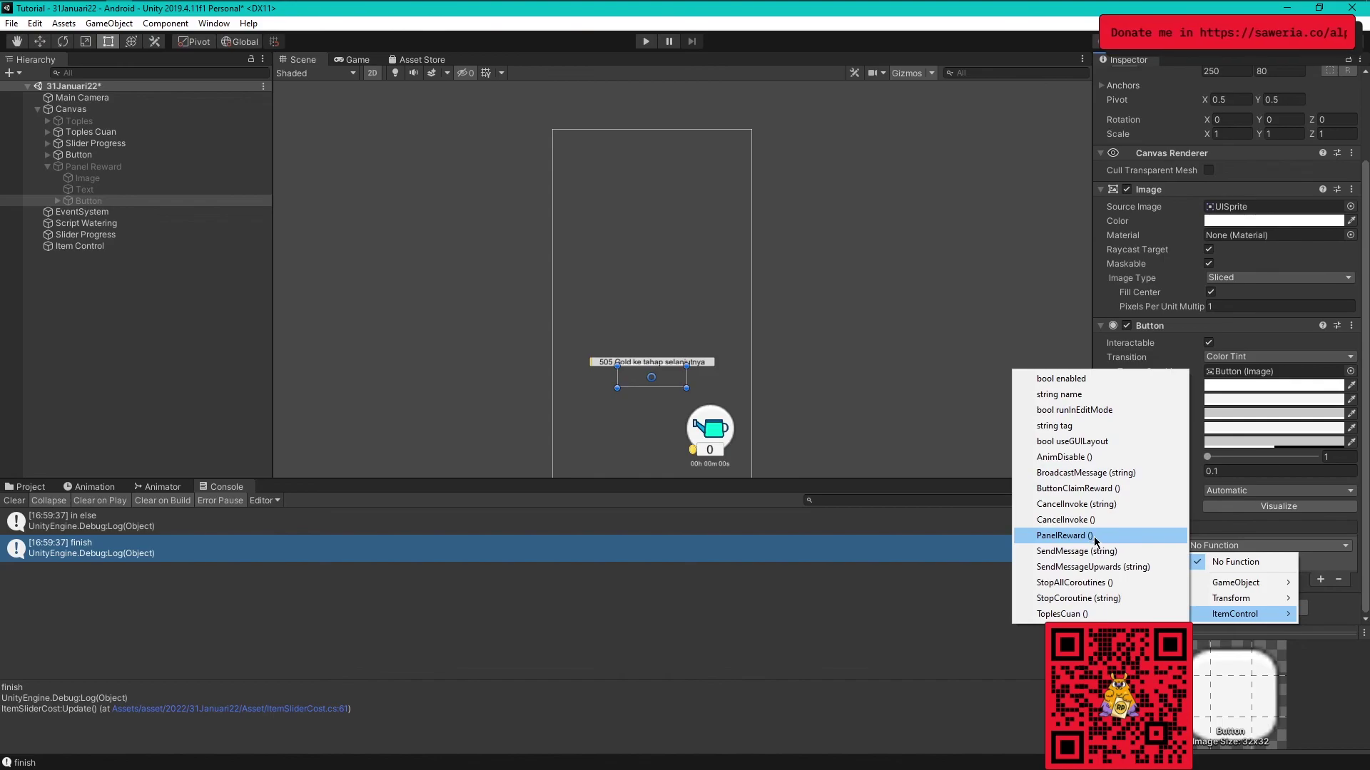
{"action": "left_click", "coordinate": [1095, 489]}
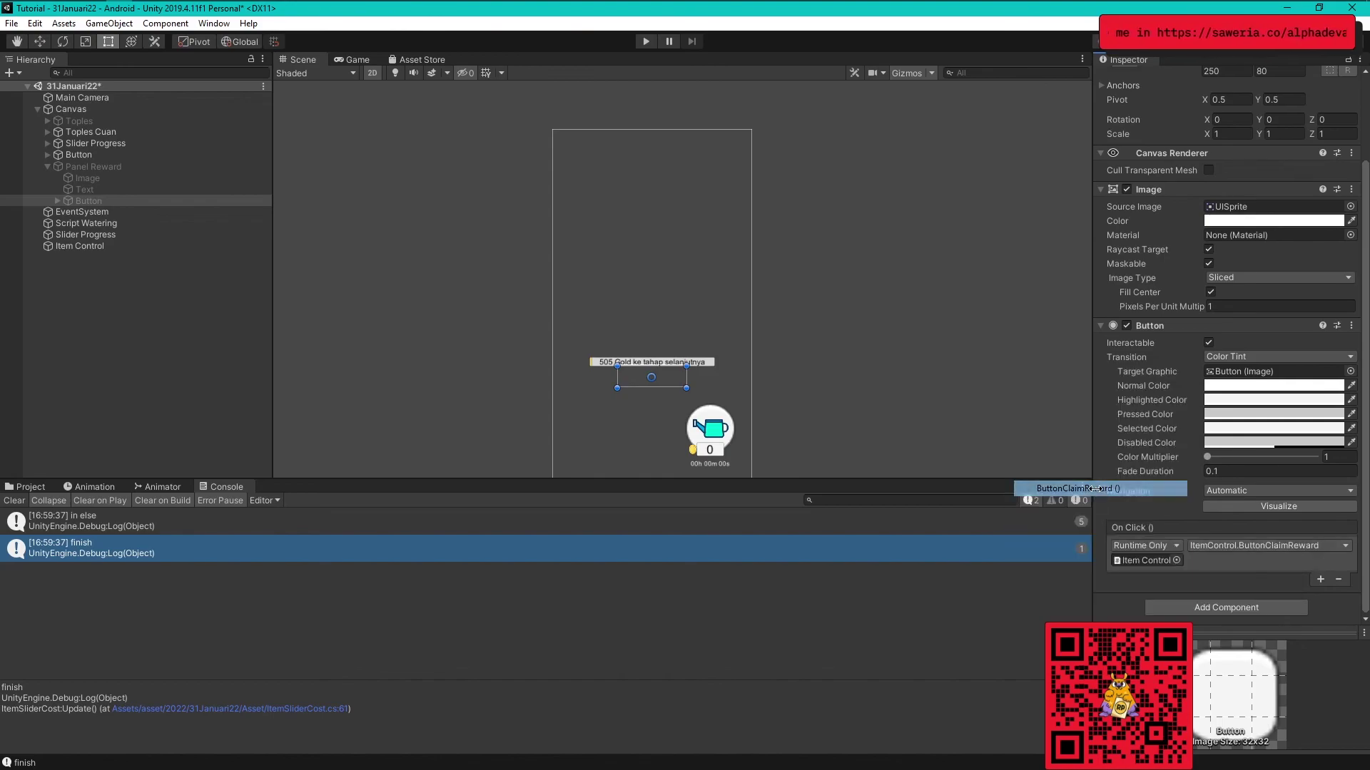
{"action": "left_click", "coordinate": [118, 363]}
{"action": "key", "text": "ctrl+s"}
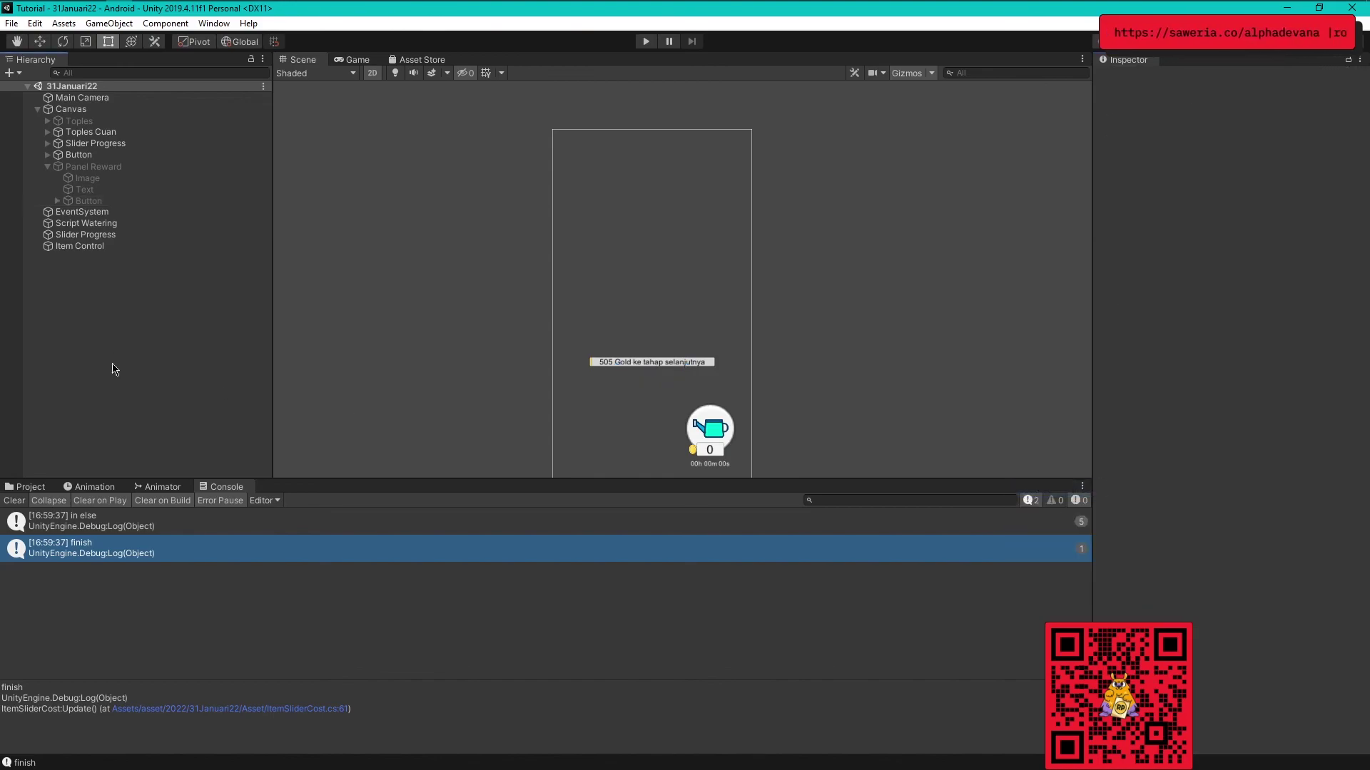